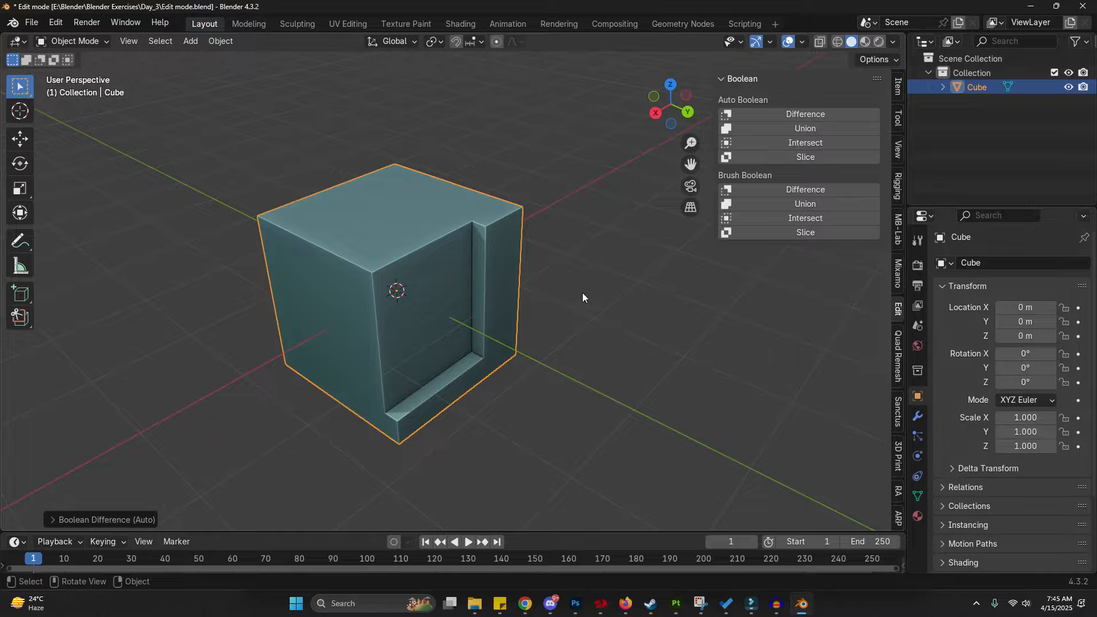
- Undo the last three operations to restore the plain cube, then deselect it
key("ctrl+z")
key("ctrl+z")
key("ctrl+z")
left_click(616, 316)
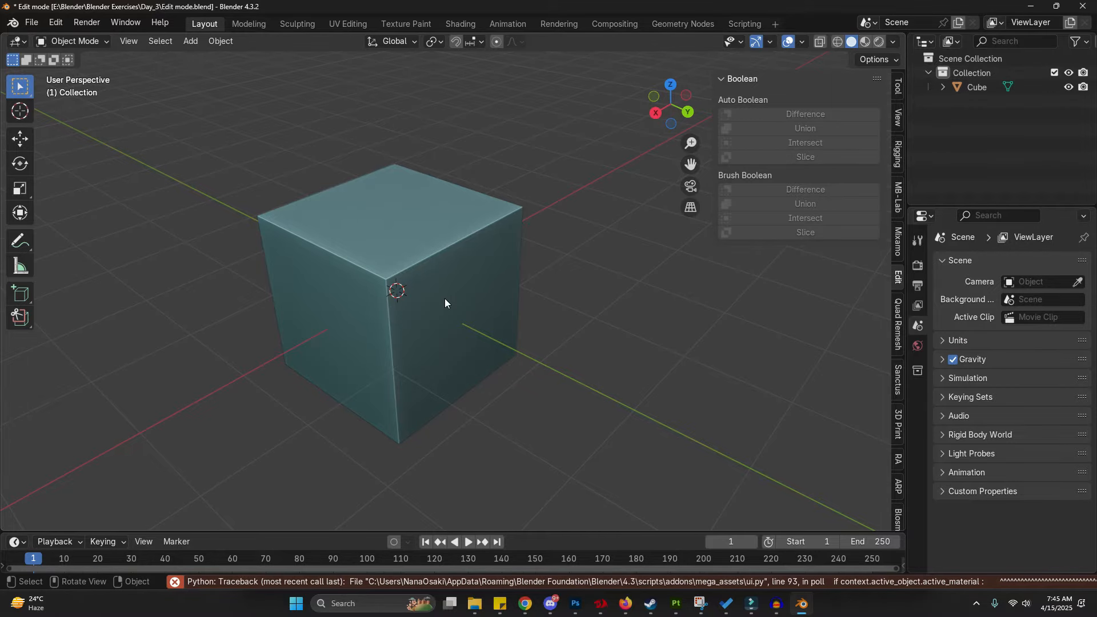
- Split off an Image Editor area from the viewport, open ref.jpg as the barrel reference and enlarge the area
left_click_drag(909, 174, 676, 367)
left_click(682, 216)
left_click(261, 281)
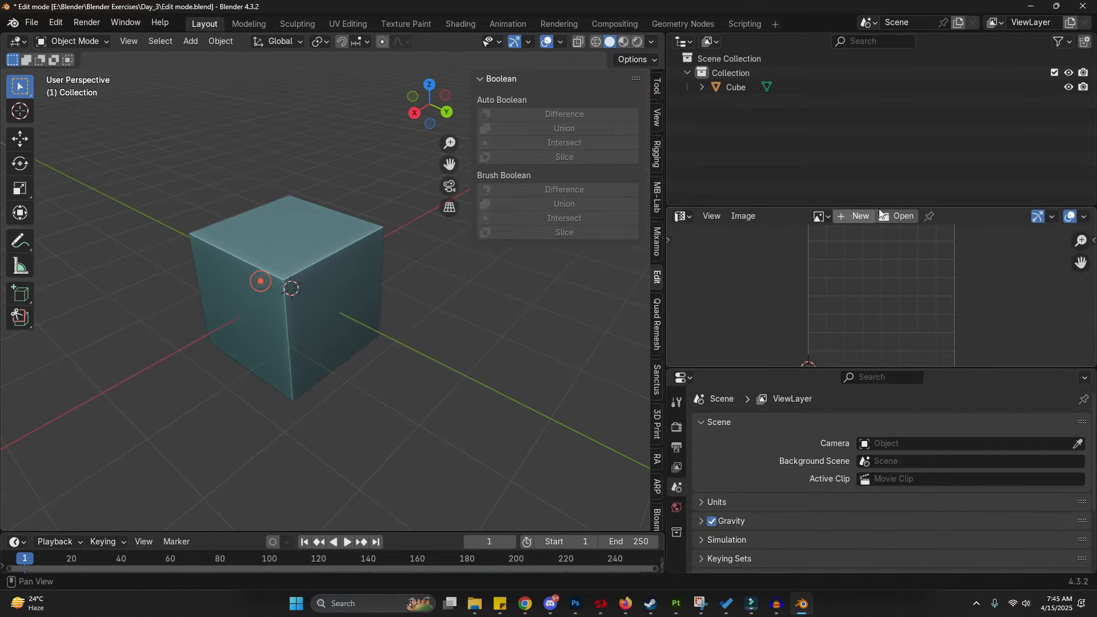
left_click(903, 216)
double_click(388, 199)
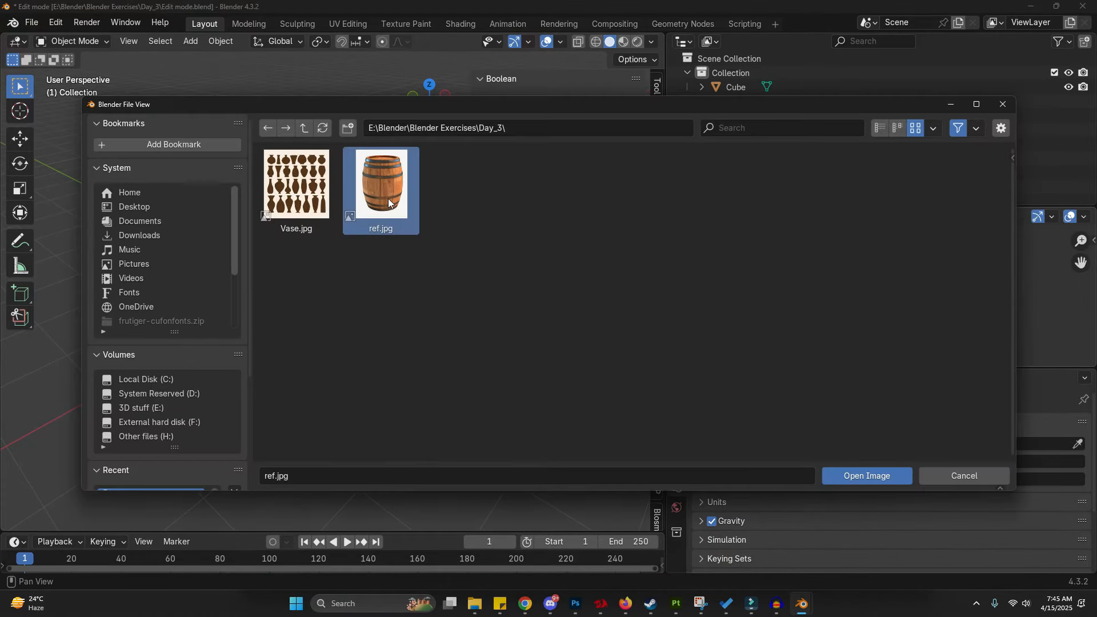
left_click(855, 210)
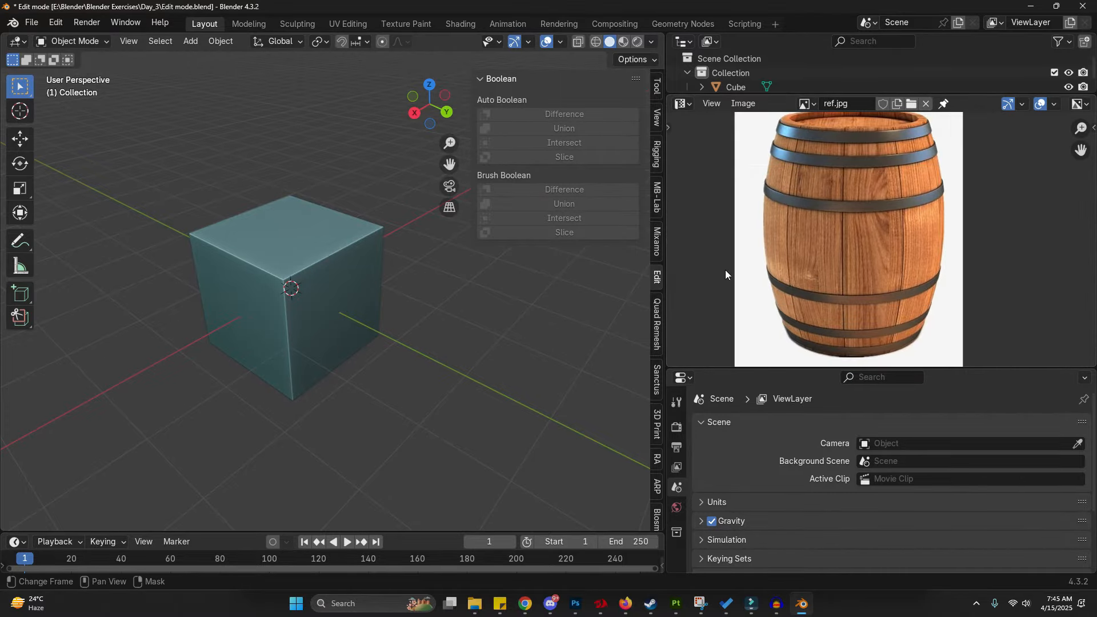
left_click(723, 270)
left_click_drag(708, 279, 747, 262)
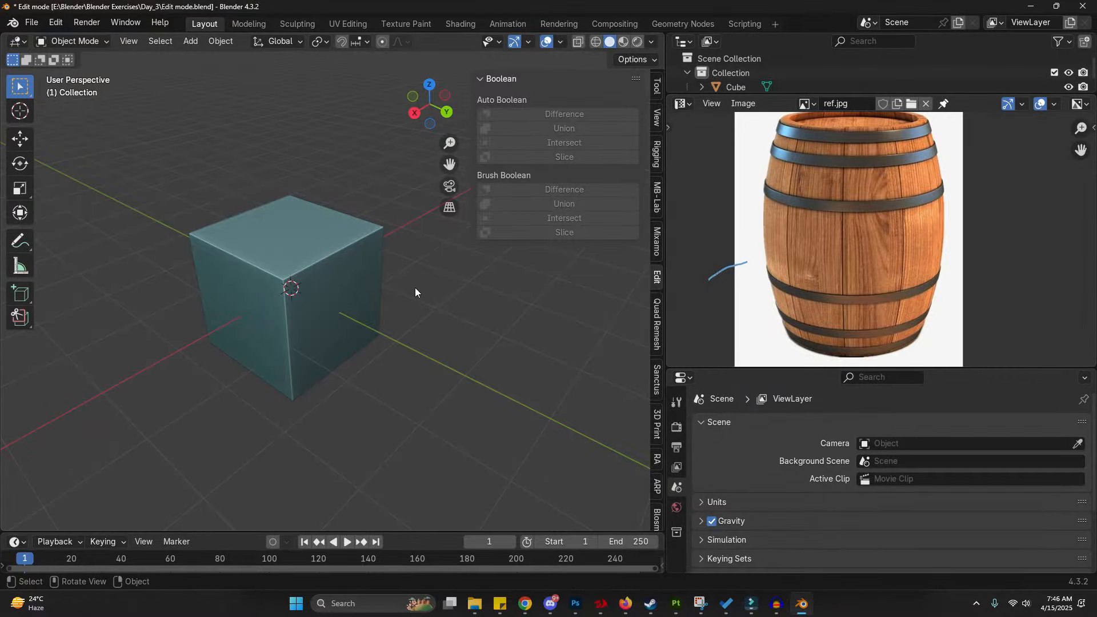
- Select the cube and switch it to Edit Mode
left_click(297, 307)
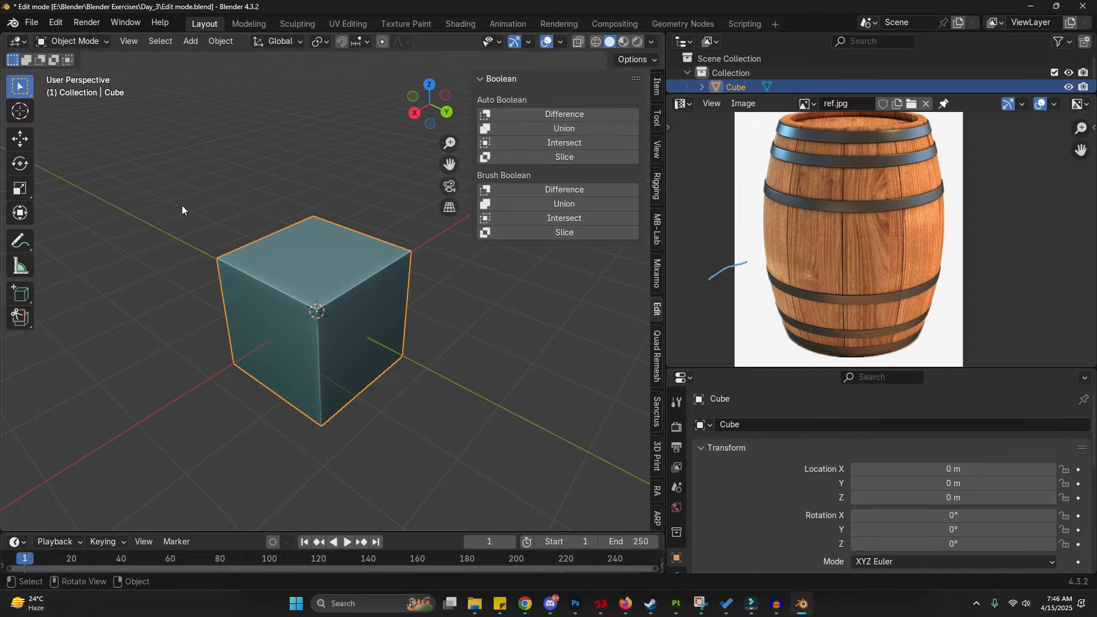
middle_click_drag(320, 331, 279, 388, "shift")
key("ctrl+Tab")
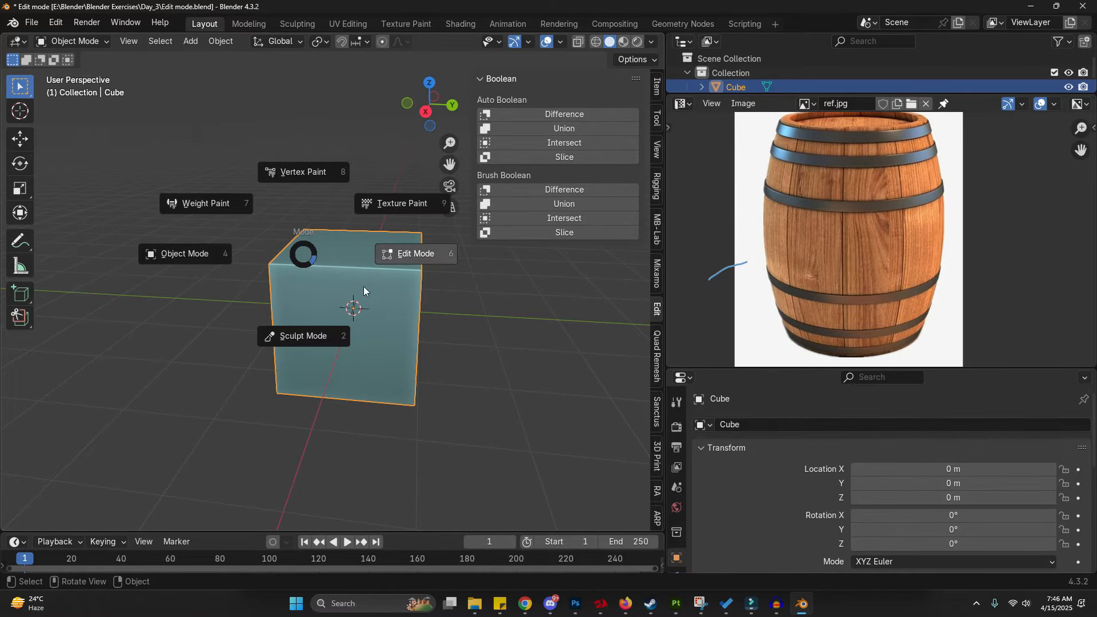
left_click(387, 259)
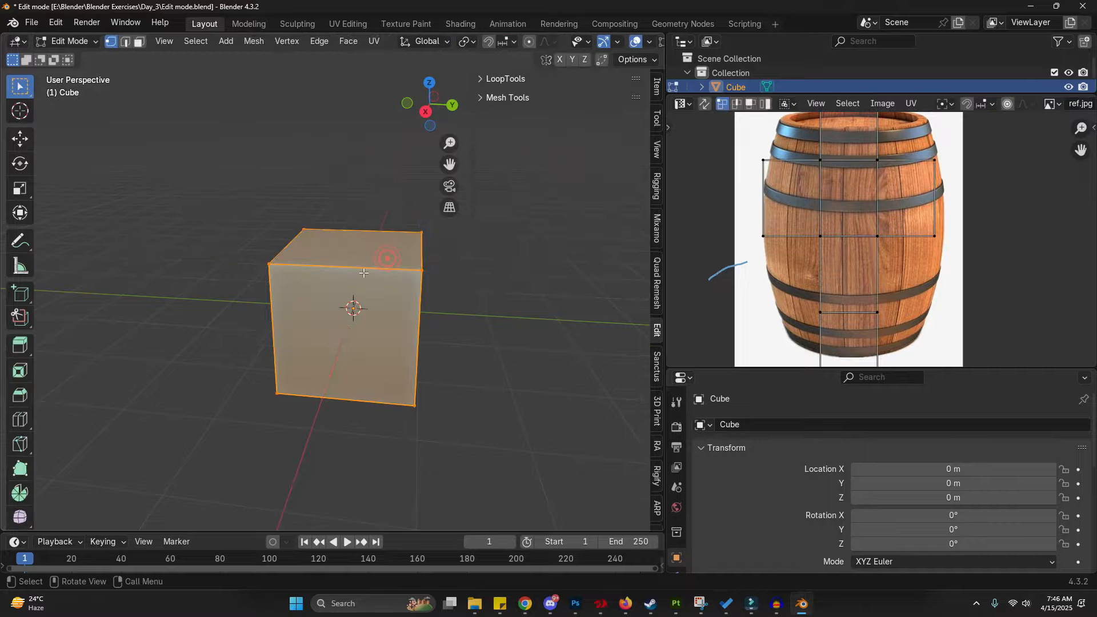
key("ctrl+Tab")
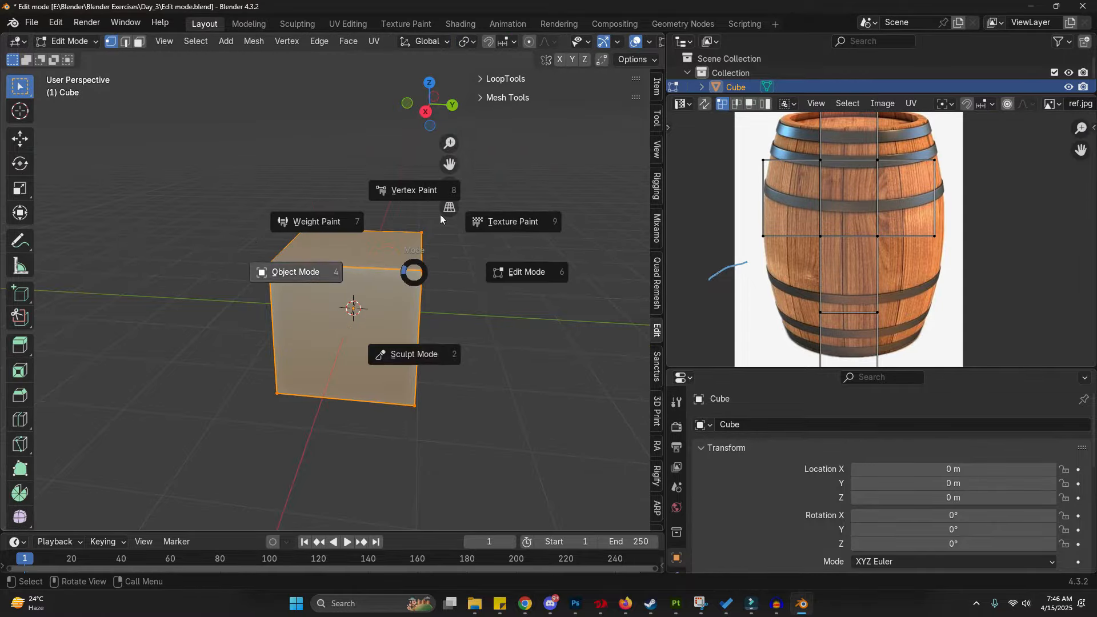
left_click(564, 283)
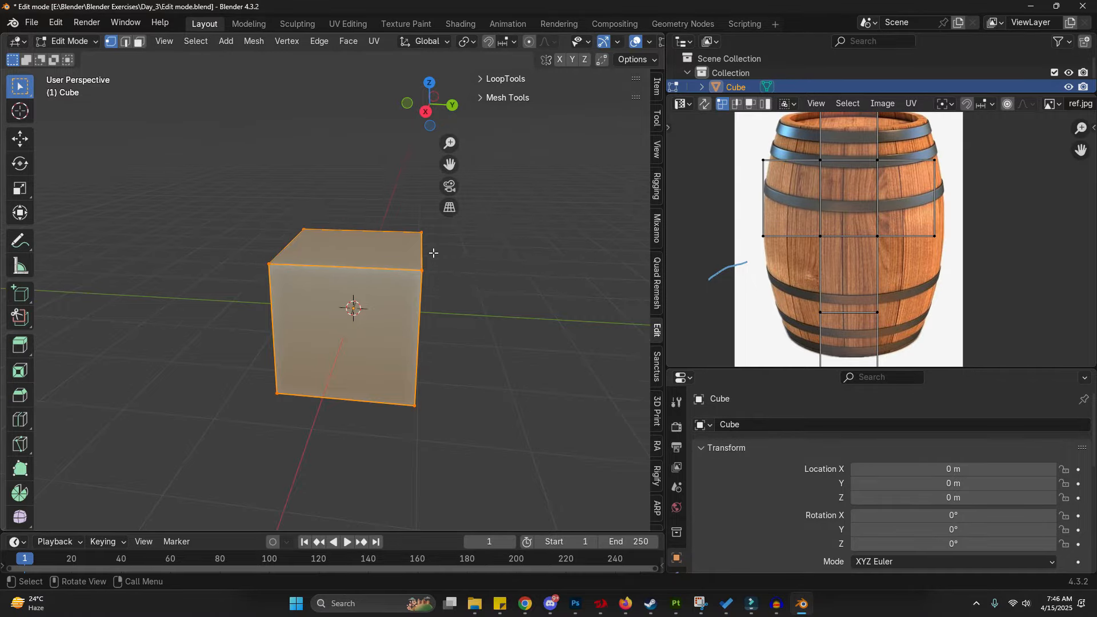
middle_click_drag(434, 252, 244, 308)
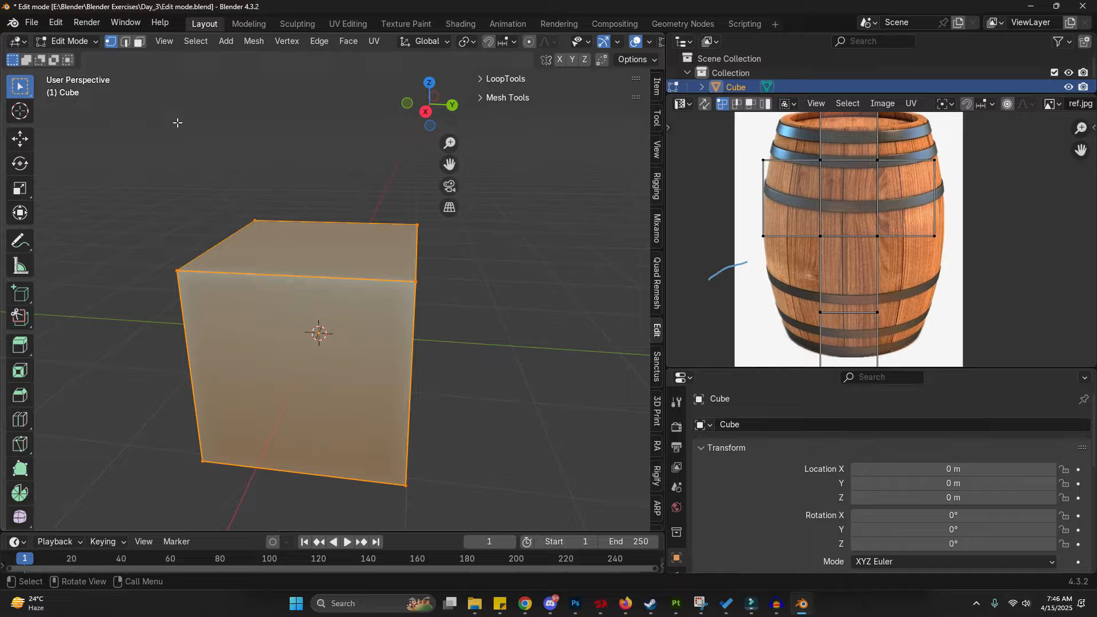
mouse_move(125, 71)
left_mouse_down()
mouse_move(155, 35)
mouse_move(92, 70)
left_mouse_up()
left_click_drag(141, 164, 134, 61)
mouse_move(123, 62)
left_mouse_down()
mouse_move(144, 45)
mouse_move(150, 78)
left_mouse_up()
mouse_move(124, 61)
right_mouse_down()
mouse_move(155, 192)
mouse_move(95, 113)
mouse_move(87, 81)
right_mouse_up()
- Toggle between Object and Edit Mode, starting and cancelling a move of the whole cube in Object Mode
key("Tab")
key("g")
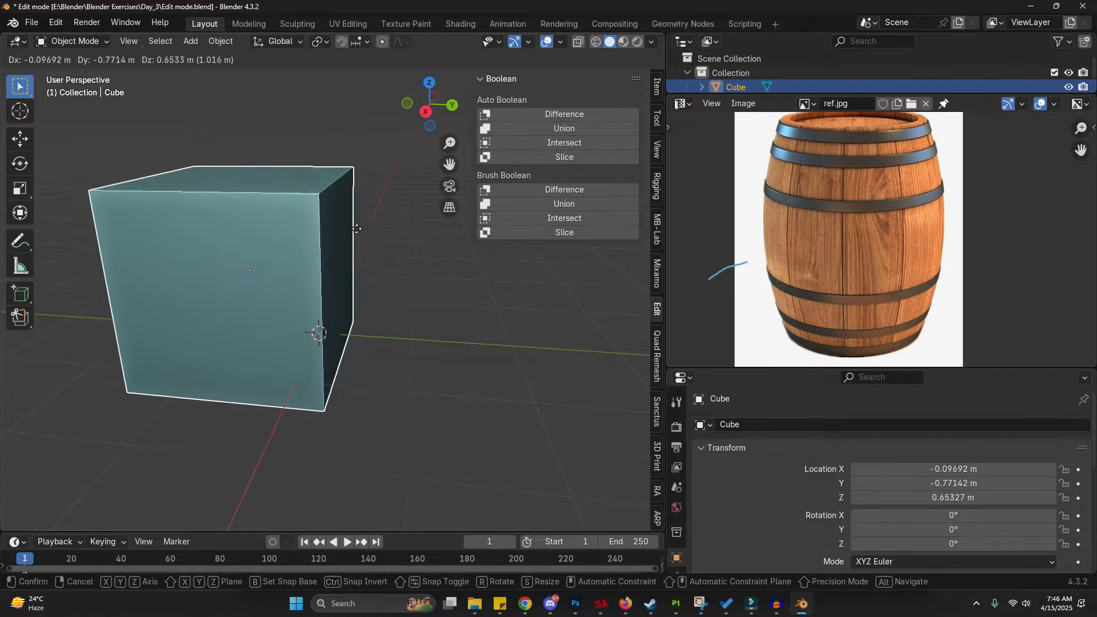
right_click(432, 278)
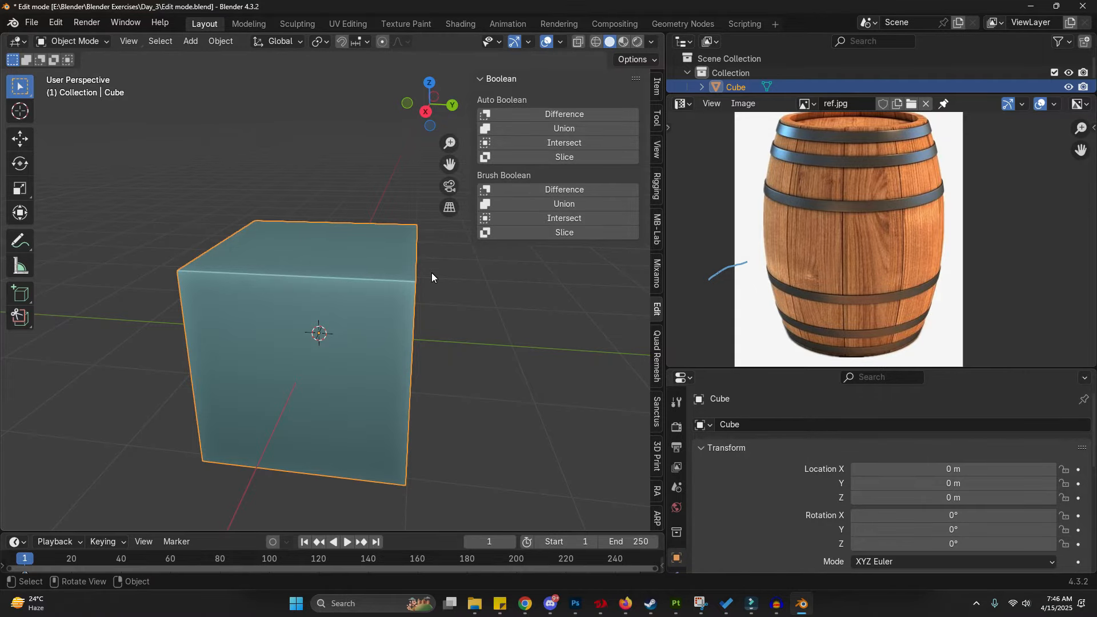
key("Tab")
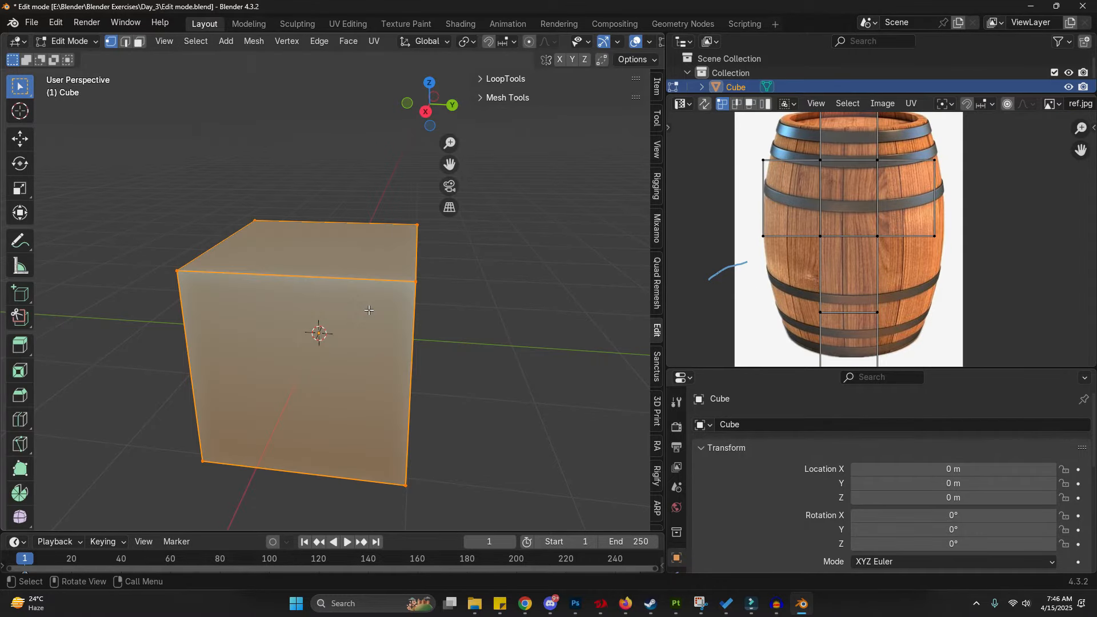
middle_click_drag(497, 291, 441, 244)
key("Tab")
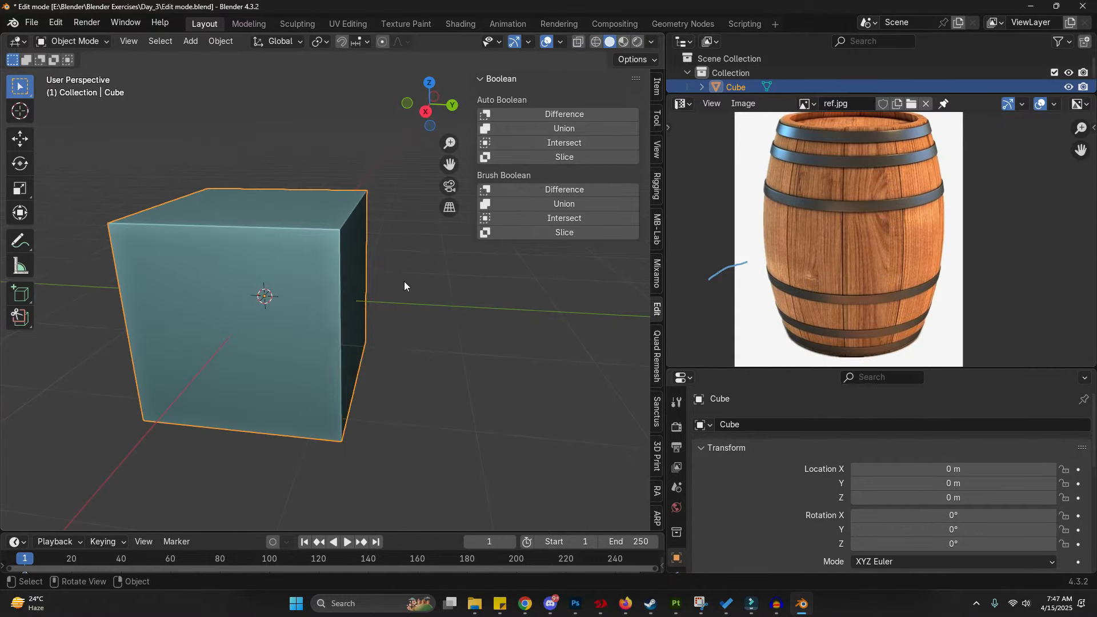
- Add a UV sphere and move it along the Y axis to about 2.9 m
key("shift+a")
mouse_move(416, 299)
left_click(472, 345)
scroll(371, 312, "down", 3)
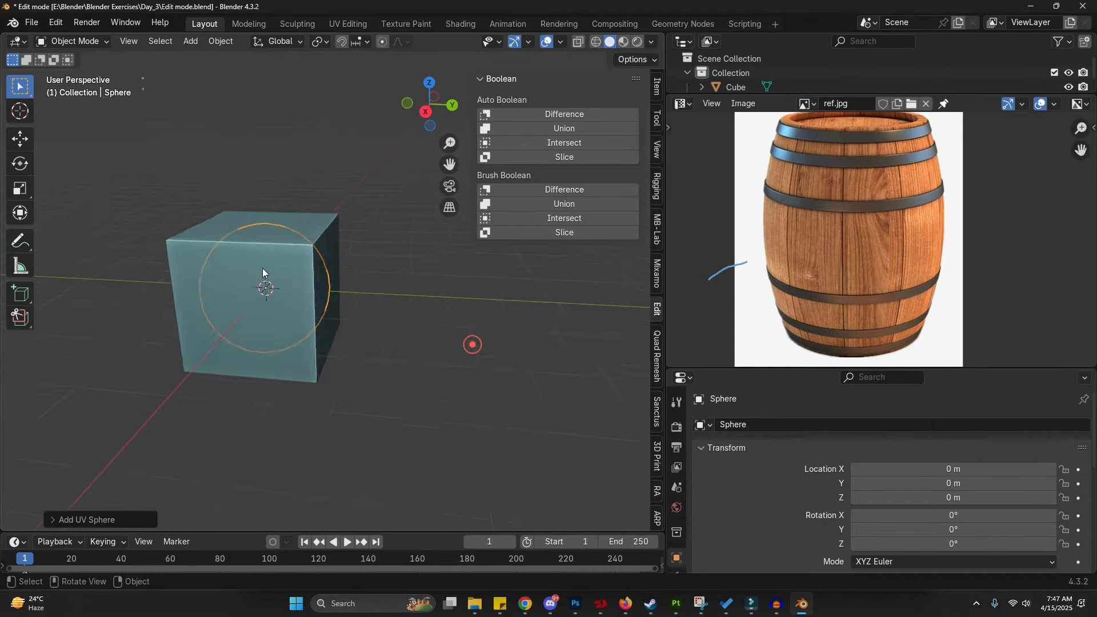
key("g")
key("y")
left_click(392, 309)
- Toggle the sphere's Edit Mode, then select the cube and enter Edit Mode on it
key("Tab")
scroll(372, 295, "up", 4)
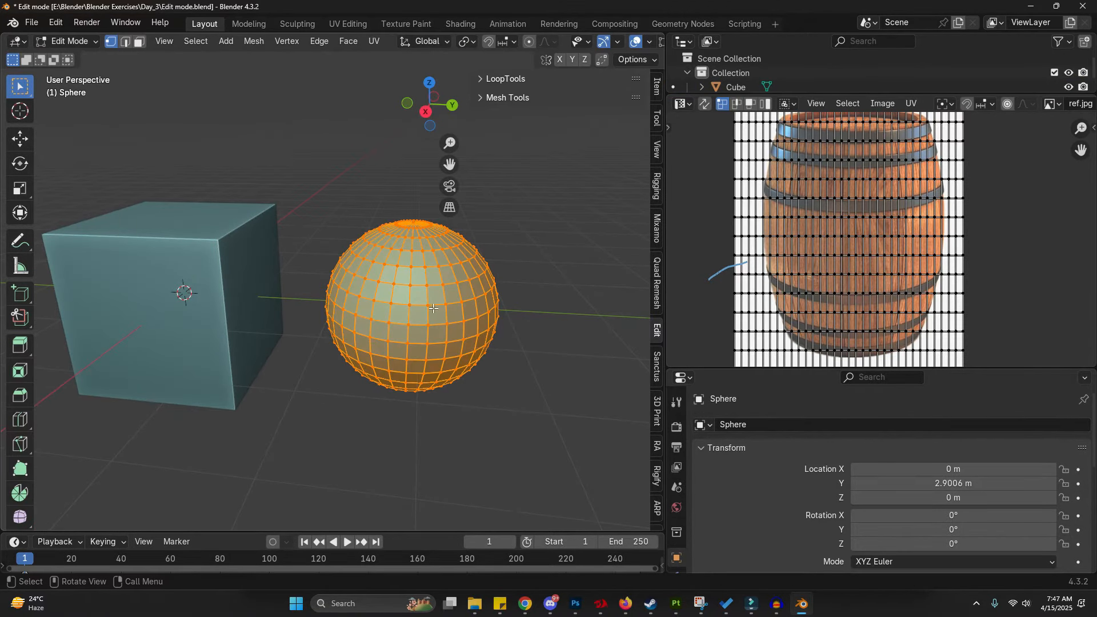
key("Tab")
left_click(231, 276)
key("Tab")
- Select a single cube vertex and start moving it, cancelling the move
middle_click_drag(249, 328, 320, 346, "shift")
scroll(264, 269, "up", 1)
mouse_move(125, 111)
left_mouse_down()
mouse_move(119, 66)
mouse_move(106, 57)
left_mouse_up()
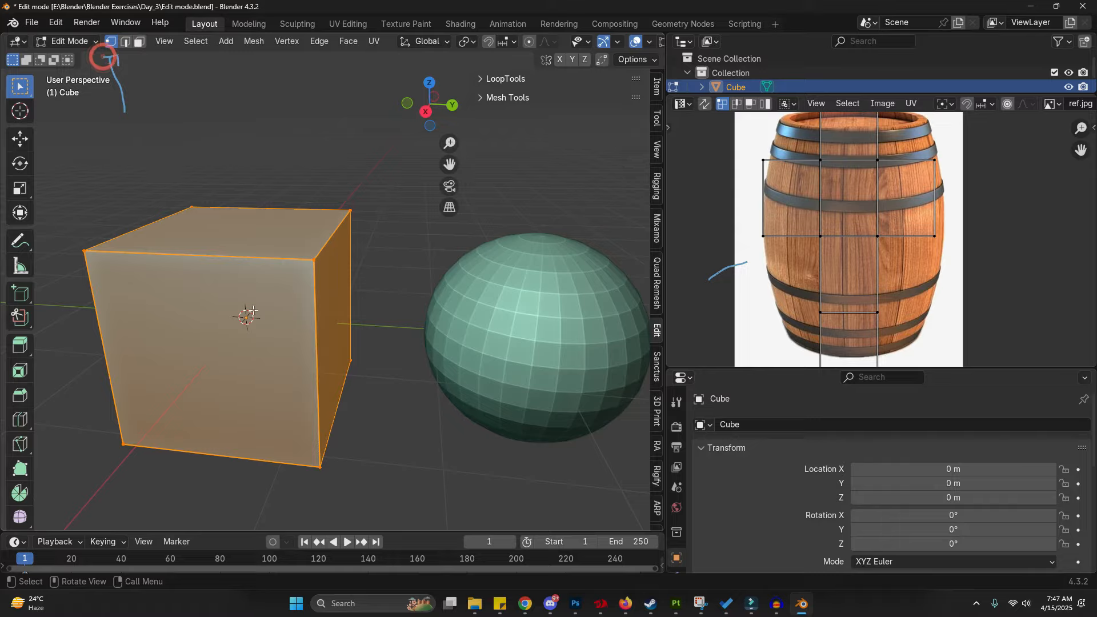
left_click(309, 265)
key("g")
right_click(350, 324)
left_click(329, 460)
- Select another cube vertex and start a grab on it, cancelling it
middle_click_drag(296, 456, 407, 440)
scroll(379, 417, "down", 1)
left_click(219, 308)
key("g")
right_click(247, 299)
middle_click_drag(259, 394, 320, 378, "shift")
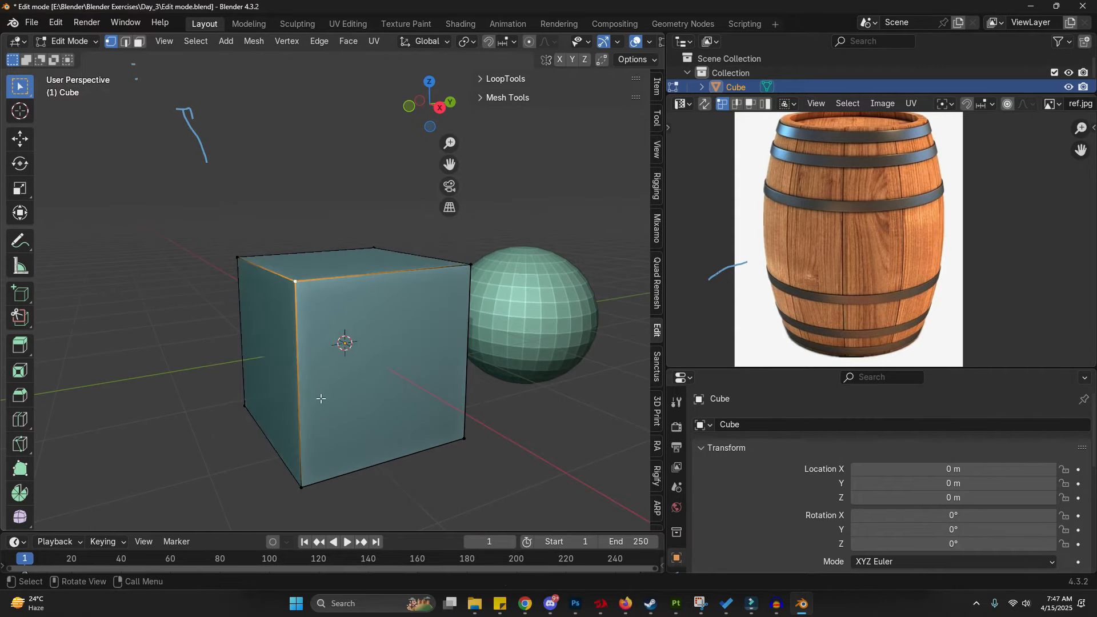
- Start grabbing and scaling the selected vertices, cancelling each transform
key("g")
right_click(522, 375)
key("s")
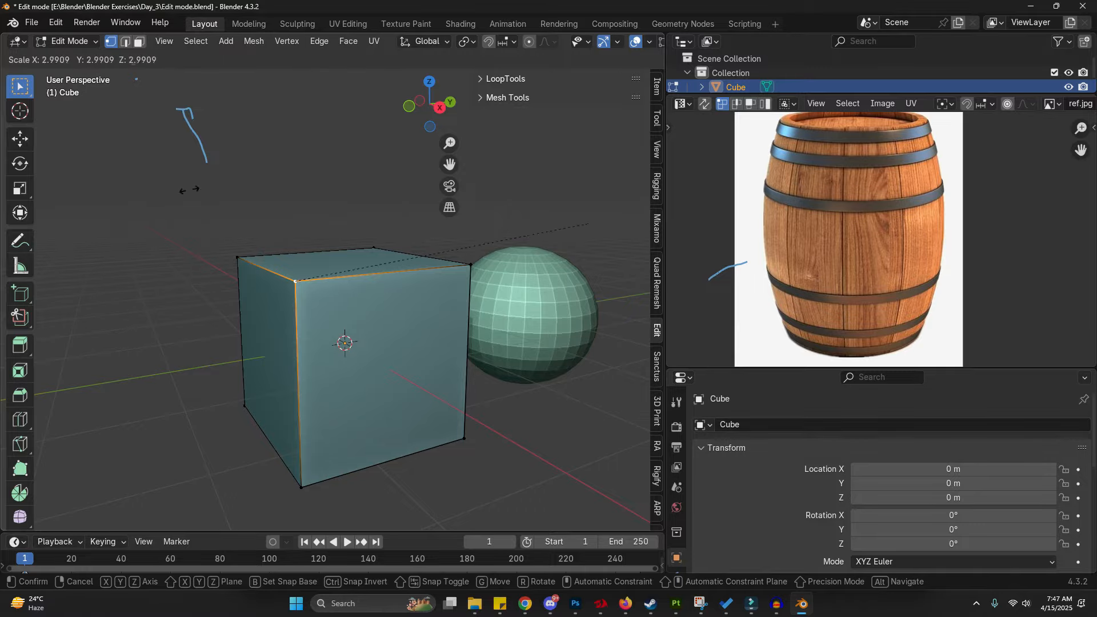
right_click(144, 234)
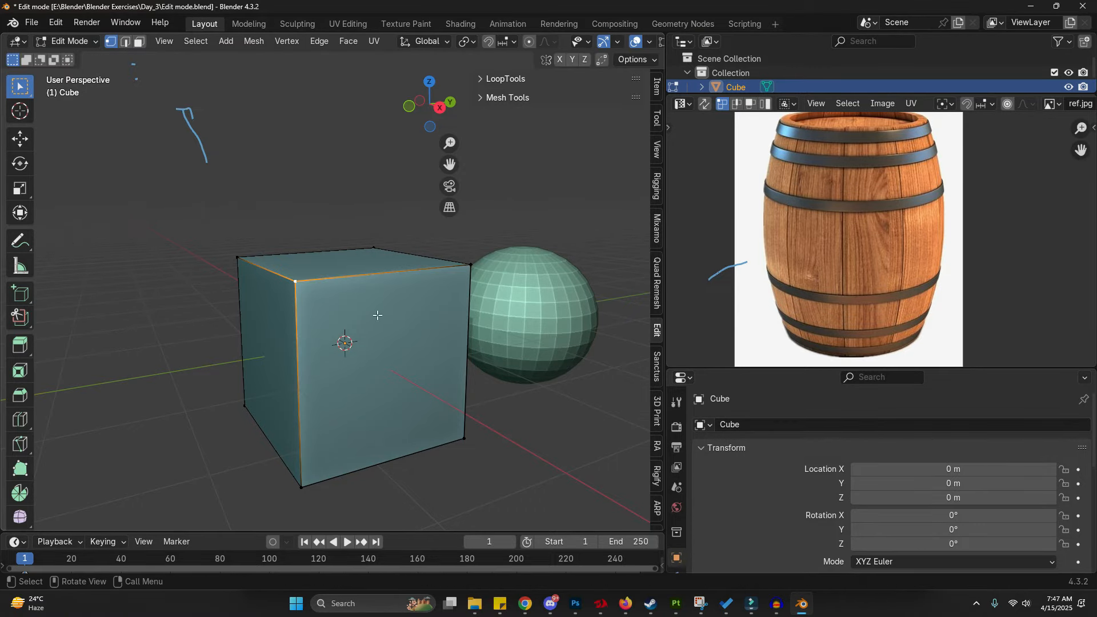
key("g")
right_click(549, 275)
- Select the vertices along the cube's top front edge
left_click(354, 280)
left_click(291, 285)
left_click(243, 254, "shift")
middle_click_drag(262, 314, 321, 299)
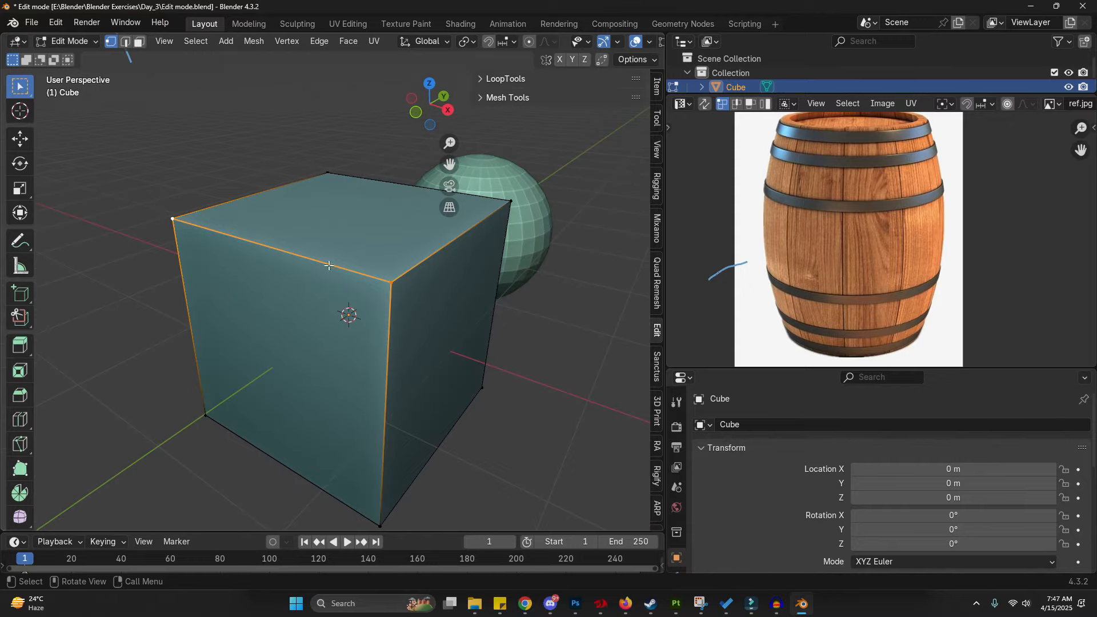
- Switch to edge selection, pick the top front edge and start scaling it, cancelling twice
left_click(126, 42)
left_click(300, 363)
left_click(319, 261)
key("s")
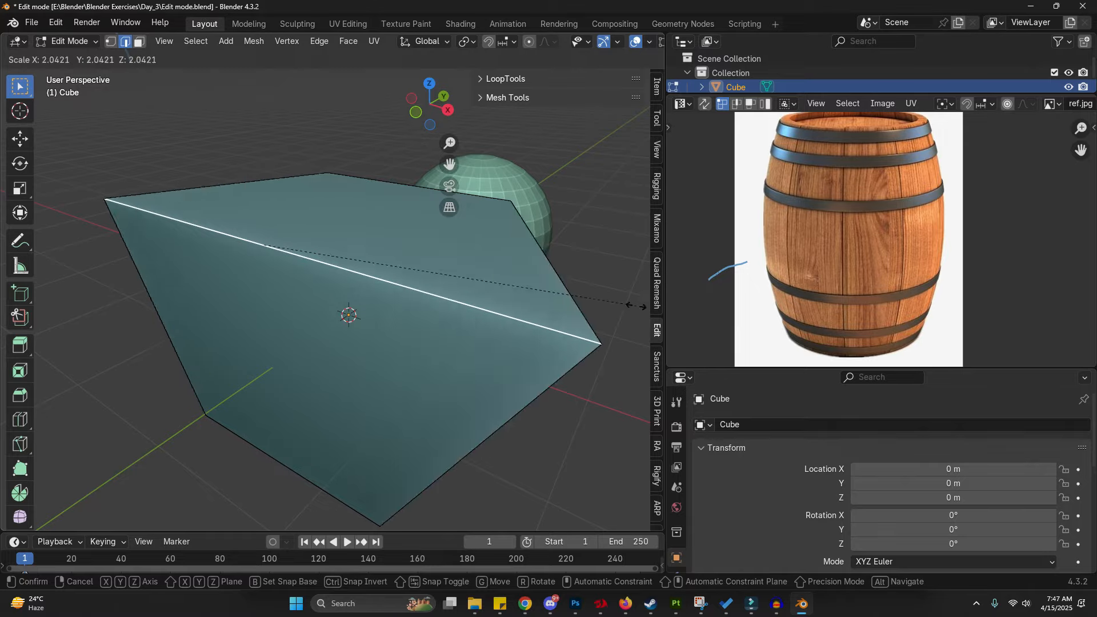
key("Escape")
key("s")
key("Escape")
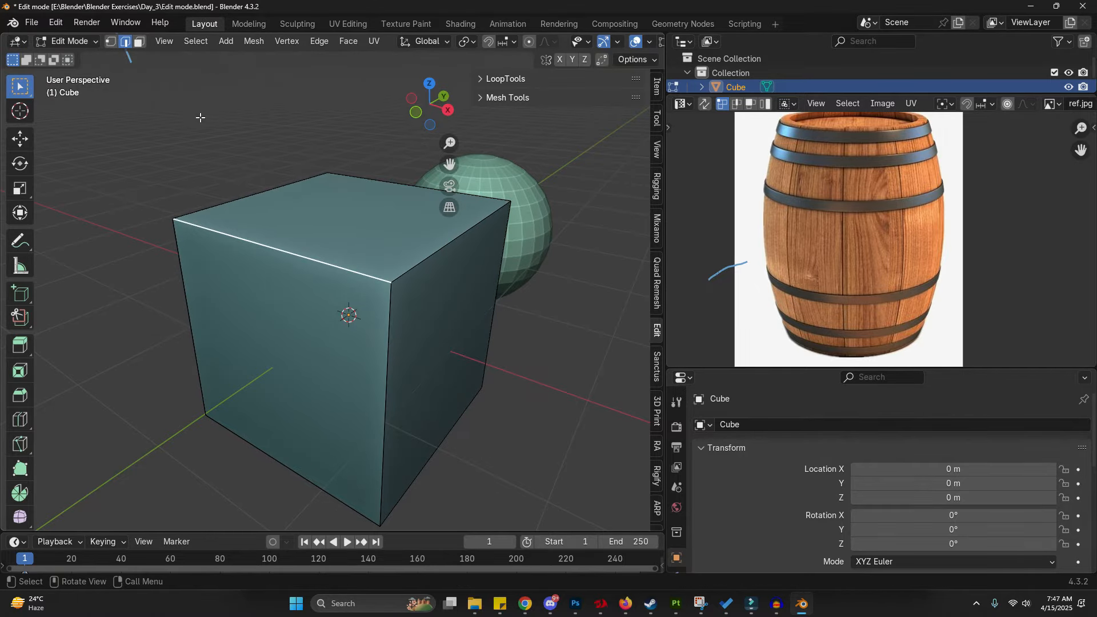
- Switch to face selection and select the cube's top face
left_click(140, 41)
middle_click_drag(243, 159, 264, 250)
left_click(264, 250)
left_click(270, 228)
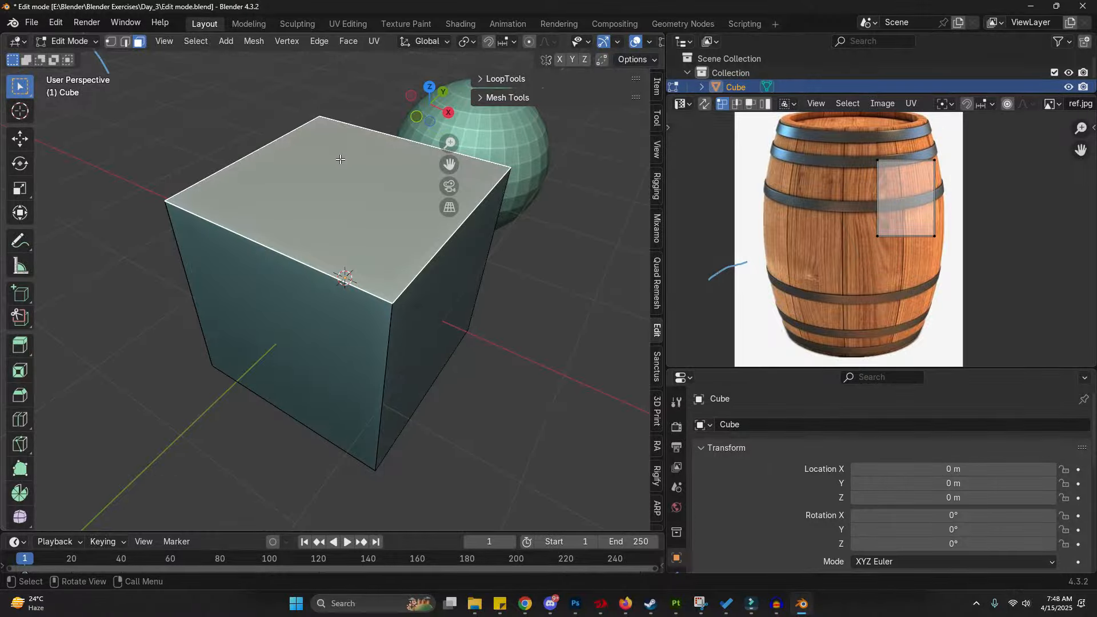
- Start moving the top face and cancel the move
middle_click_drag(414, 290, 393, 293, "shift")
key("g")
right_click(383, 315)
mouse_move(348, 287)
left_mouse_down()
mouse_move(261, 234)
mouse_move(337, 121)
mouse_move(430, 184)
mouse_move(254, 302)
left_mouse_up()
middle_click_drag(252, 326, 368, 171)
- Triangulate the selected side face and pick one of its triangles, starting and cancelling a move
left_click(302, 207)
key("ctrl+t")
left_click(346, 225)
key("g")
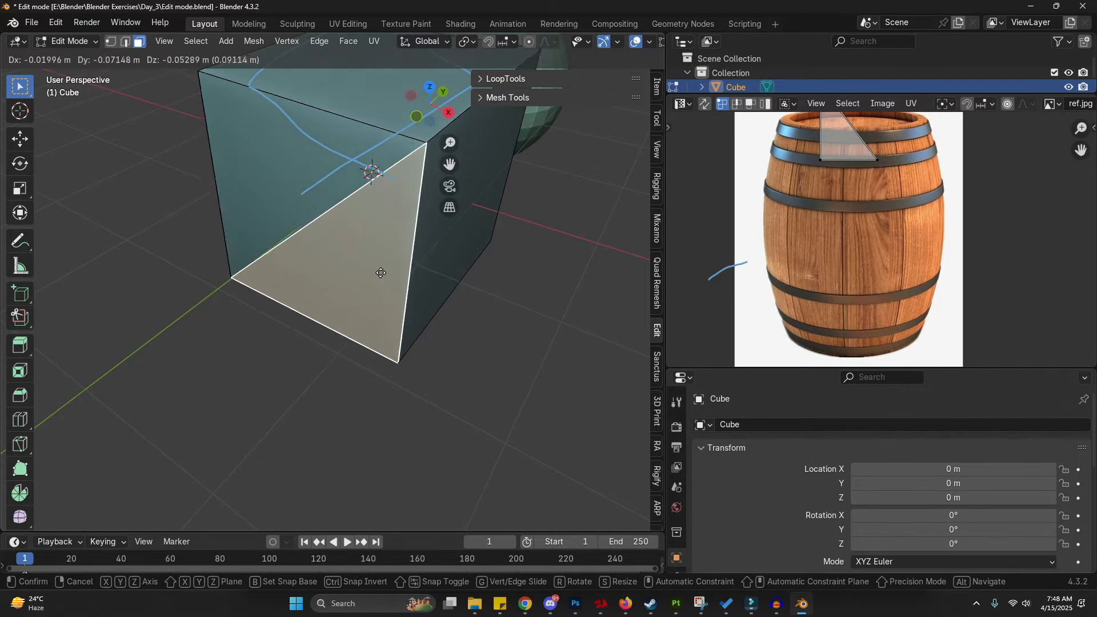
right_click(393, 263)
middle_click_drag(395, 264, 328, 291, "shift")
middle_click_drag(199, 263, 250, 268)
left_click(249, 268)
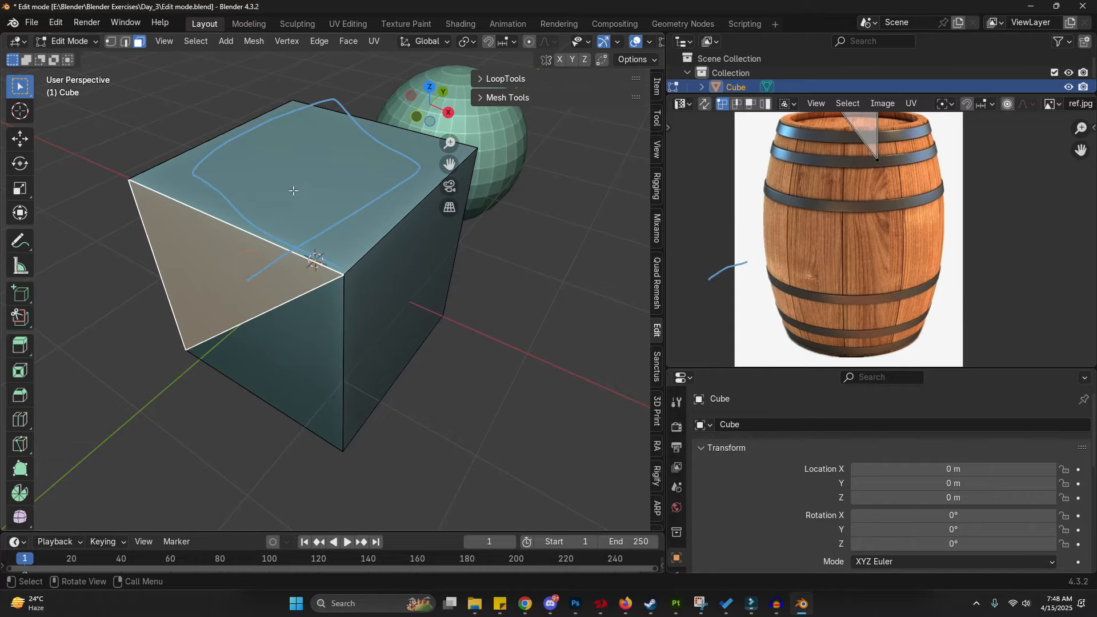
left_click(293, 190)
key("ctrl+z")
- Select a triangular face on the cube's side and start moving it, cancelling the move
left_click(290, 372)
middle_click_drag(289, 371, 280, 281)
left_click(280, 280, "shift")
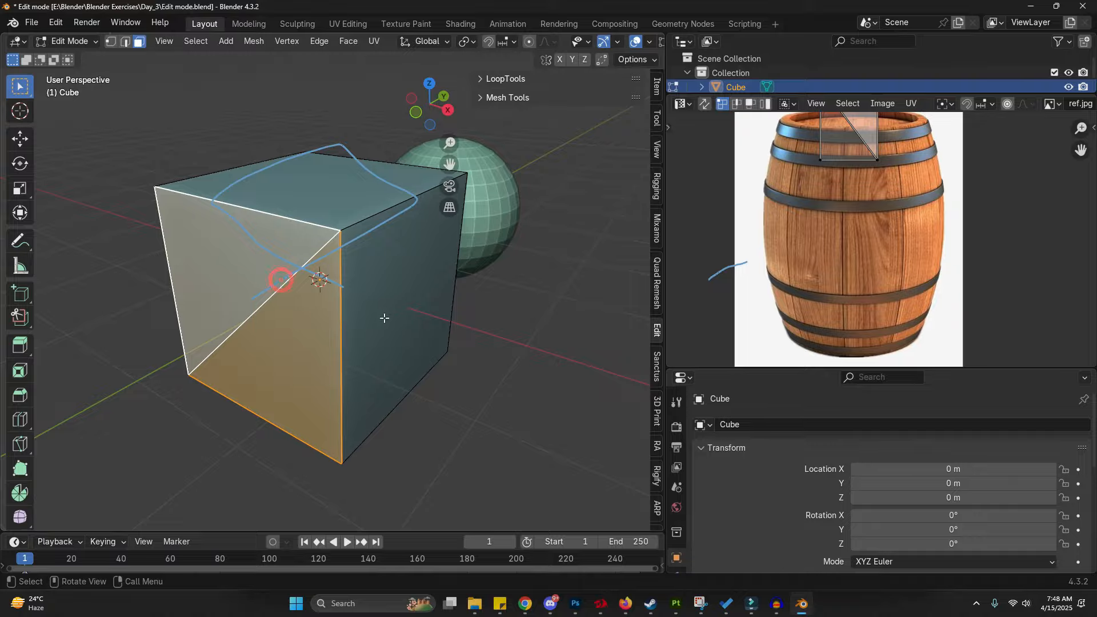
key("g")
right_click(348, 342)
middle_click_drag(486, 278, 276, 381, "shift")
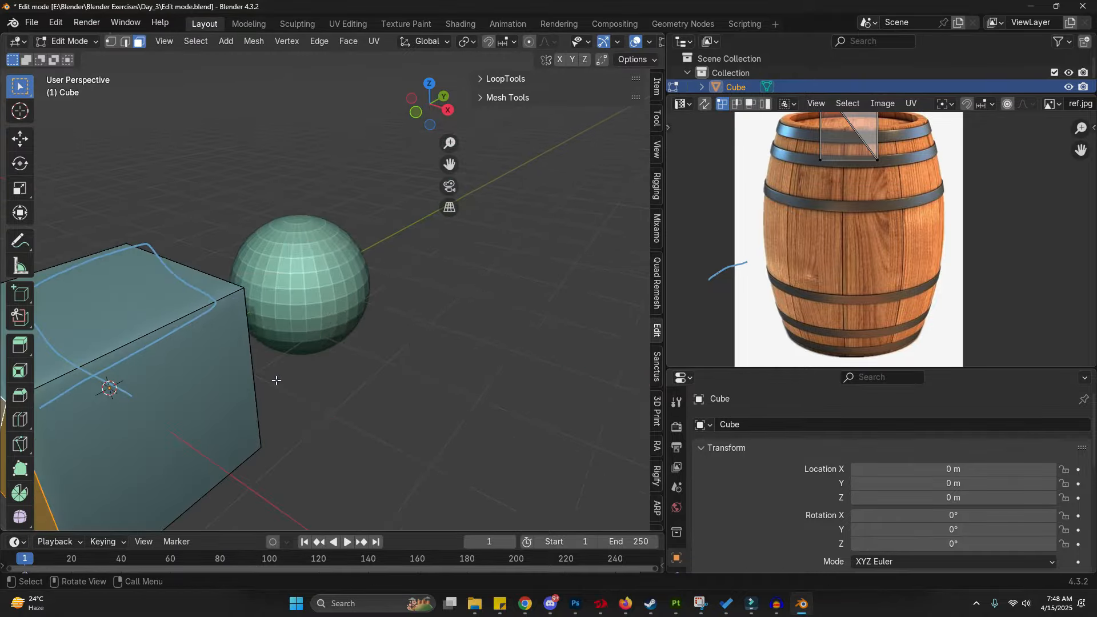
- Select the sphere, enter its Edit Mode and pick a triangle face at its top pole
key("Tab")
left_click(310, 237)
middle_click_drag(311, 238, 321, 183)
scroll(294, 300, "up", 3)
key("Tab")
left_click(321, 183)
key("g")
right_click(319, 186)
scroll(368, 329, "down", 1)
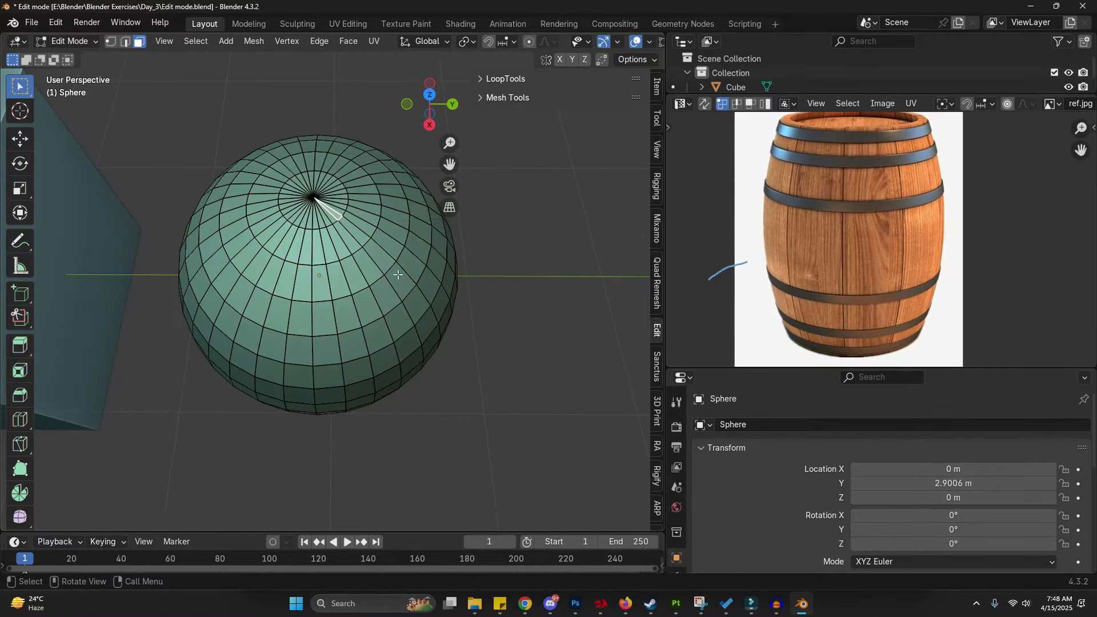
- Return to Object Mode, select the cube and enter its Edit Mode
key("Tab")
scroll(635, 273, "down", 3)
middle_click_drag(454, 284, 466, 284, "shift")
mouse_move(334, 283)
right_mouse_down()
mouse_move(245, 34)
mouse_move(275, 131)
mouse_move(368, 209)
mouse_move(228, 108)
mouse_move(97, 188)
right_mouse_up()
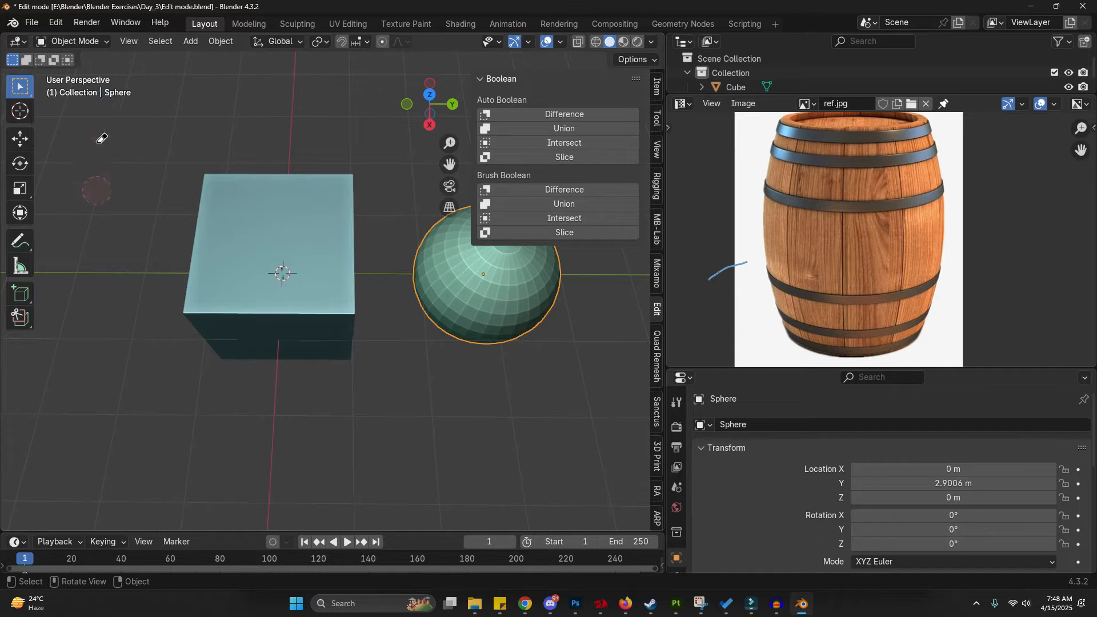
left_click(262, 305)
key("Tab")
- Cycle through vertex, edge and face selection modes, ending in face selection
left_click(112, 43)
left_click(125, 43)
left_click(138, 44)
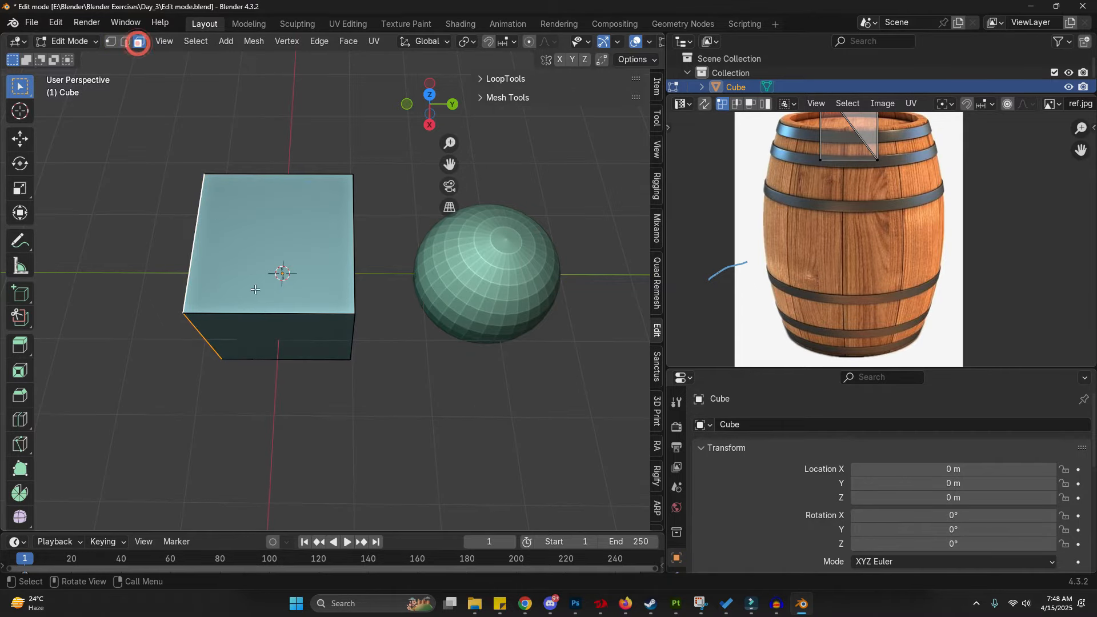
key("1")
key("3")
middle_click_drag(245, 372, 244, 318)
key("1")
key("2")
key("3")
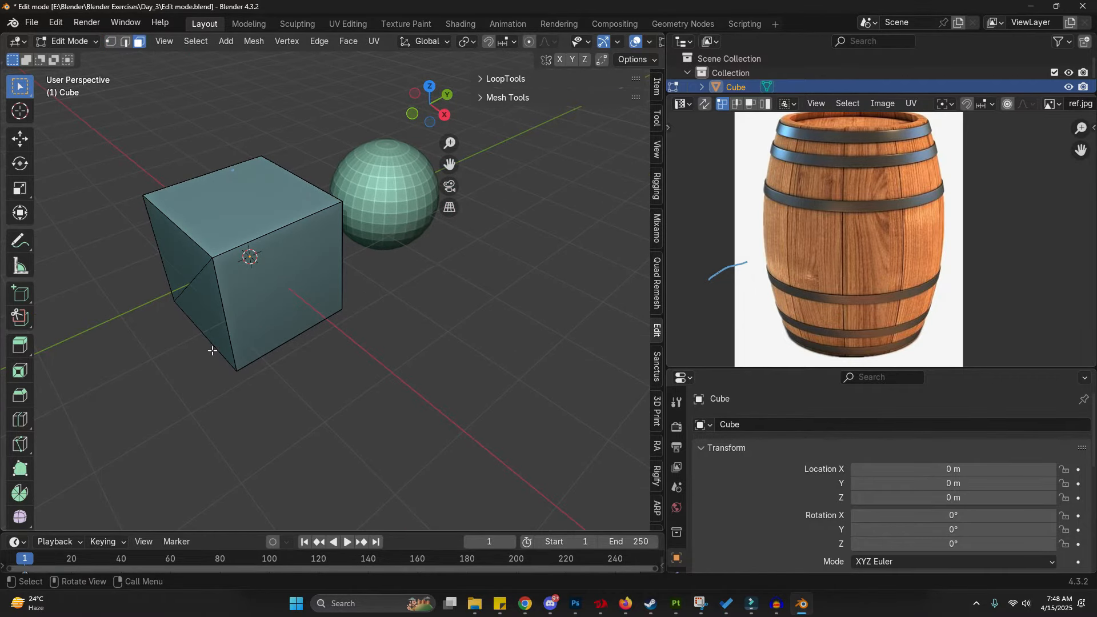
- Select the cube's top face and switch to vertex selection mode
middle_click_drag(134, 268, 266, 241)
left_click(267, 242)
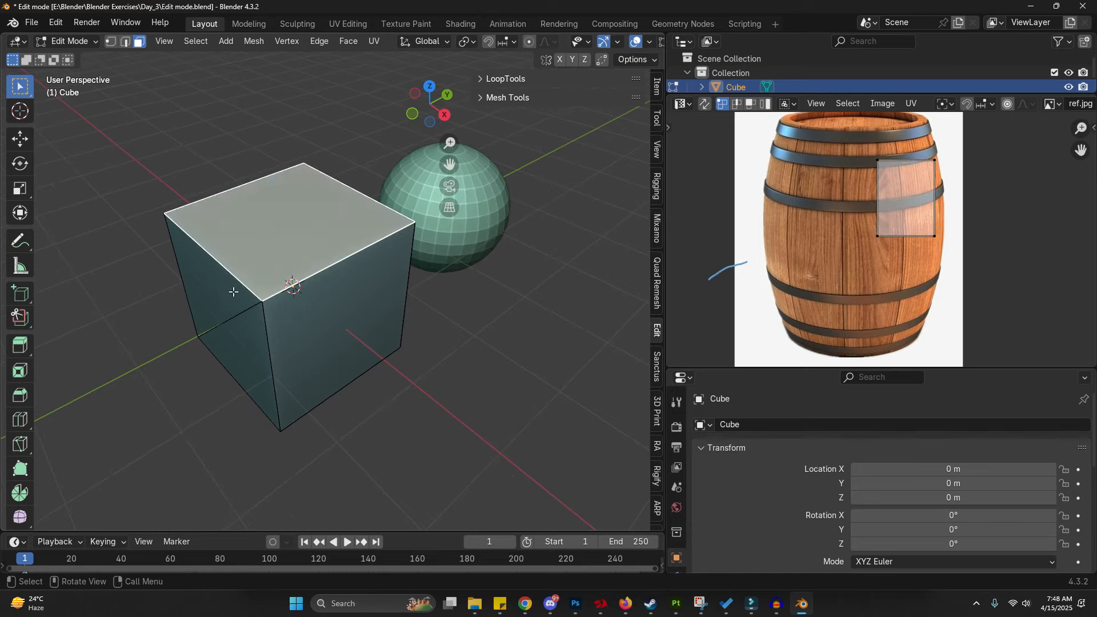
left_click(110, 44)
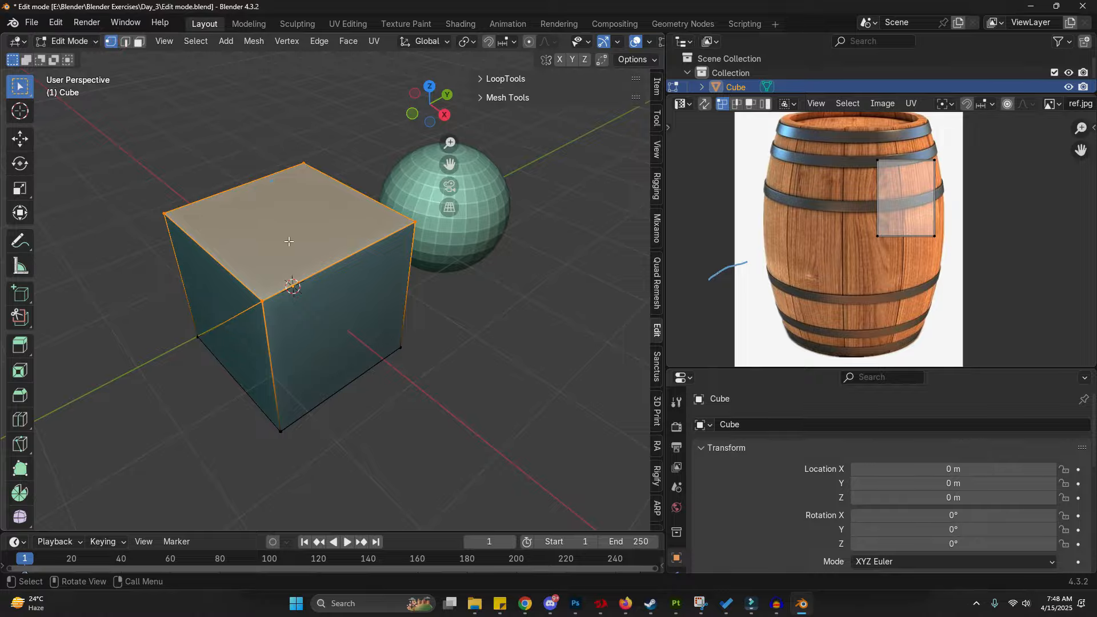
- Preview grab, rotate and scale on the selected top face, cancelling each transform
key("g")
right_click(274, 265)
key("r")
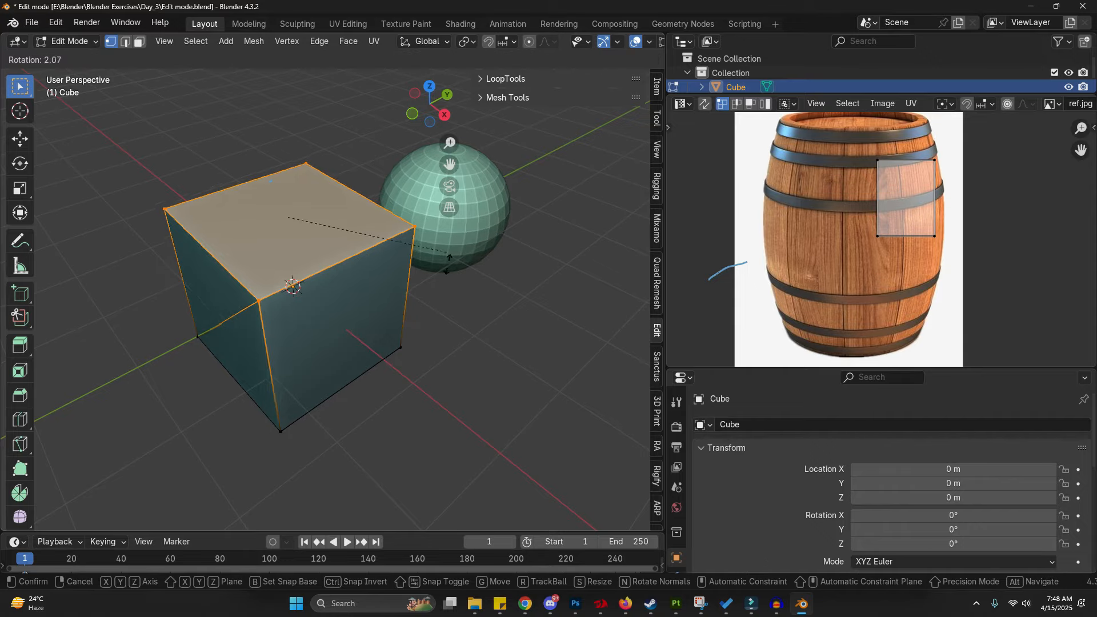
right_click(368, 310)
key("g")
right_click(474, 319)
key("s")
right_click(451, 284)
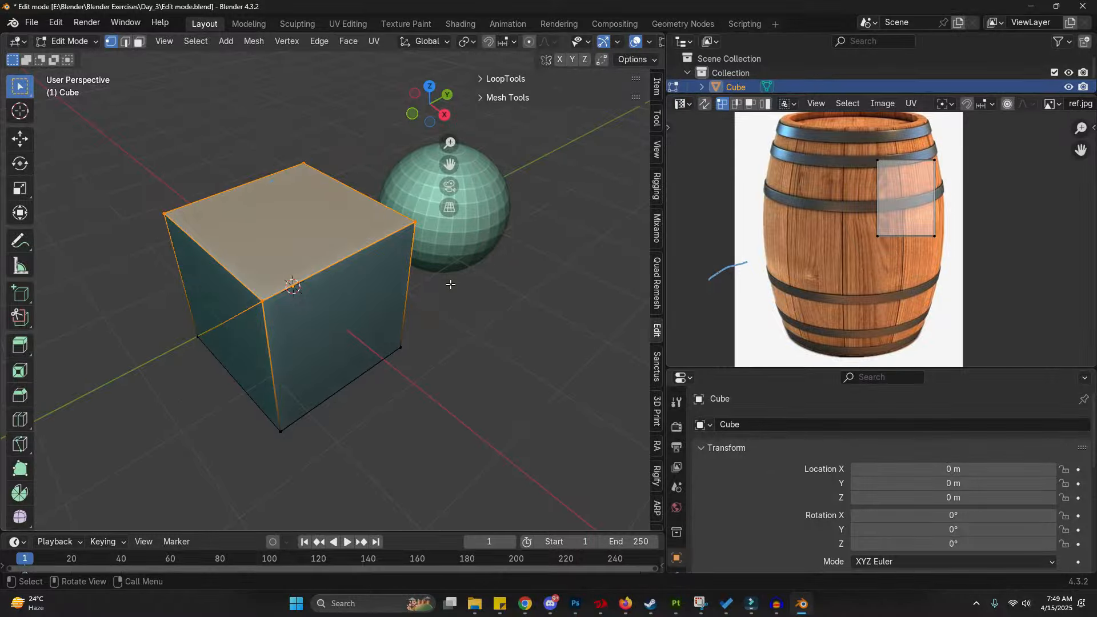
left_click_drag(770, 318, 797, 250)
mouse_move(593, 286)
middle_mouse_down()
mouse_move(392, 275)
mouse_move(362, 236)
middle_mouse_up()
left_click_drag(408, 259, 385, 259)
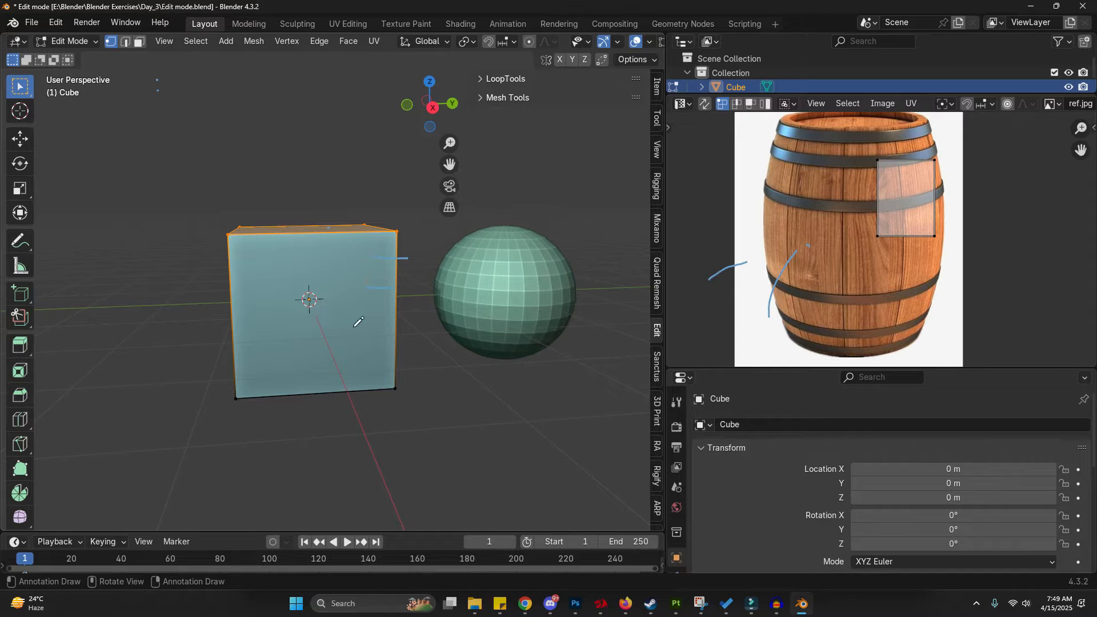
left_click_drag(343, 365, 388, 377)
mouse_move(389, 377)
right_mouse_down()
mouse_move(360, 286)
mouse_move(431, 232)
right_mouse_up()
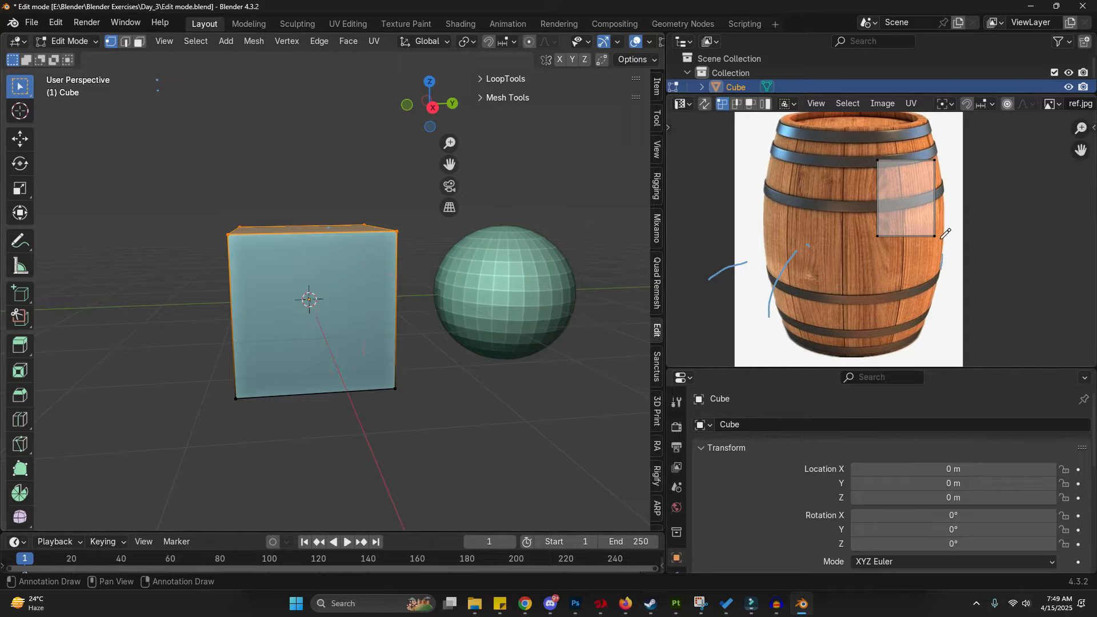
middle_click_drag(430, 162, 316, 293)
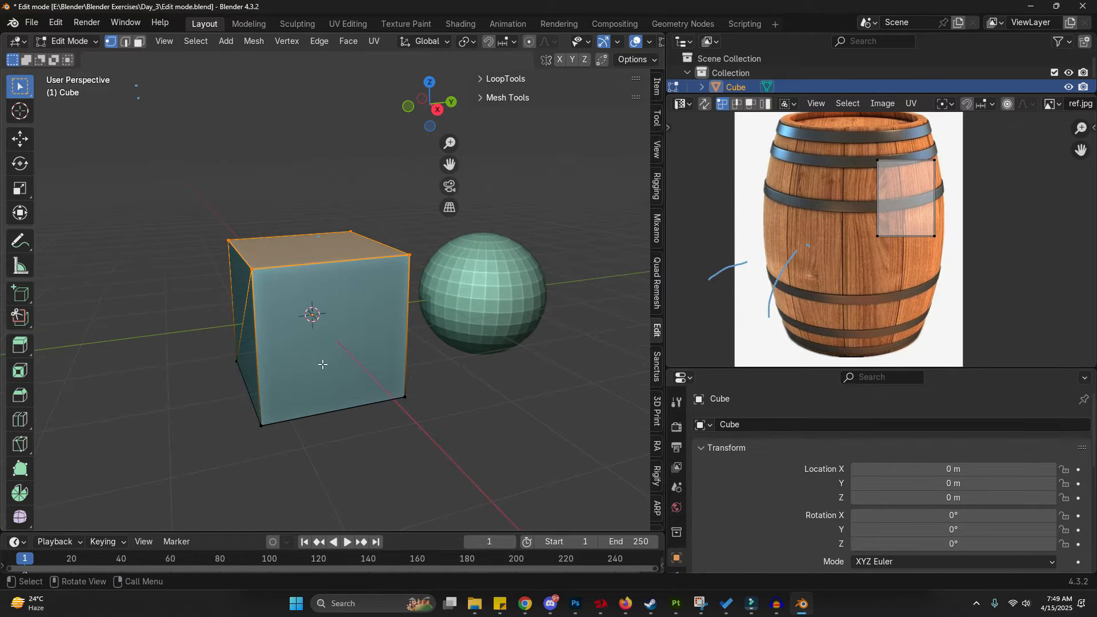
middle_click_drag(336, 399, 324, 302)
key("2")
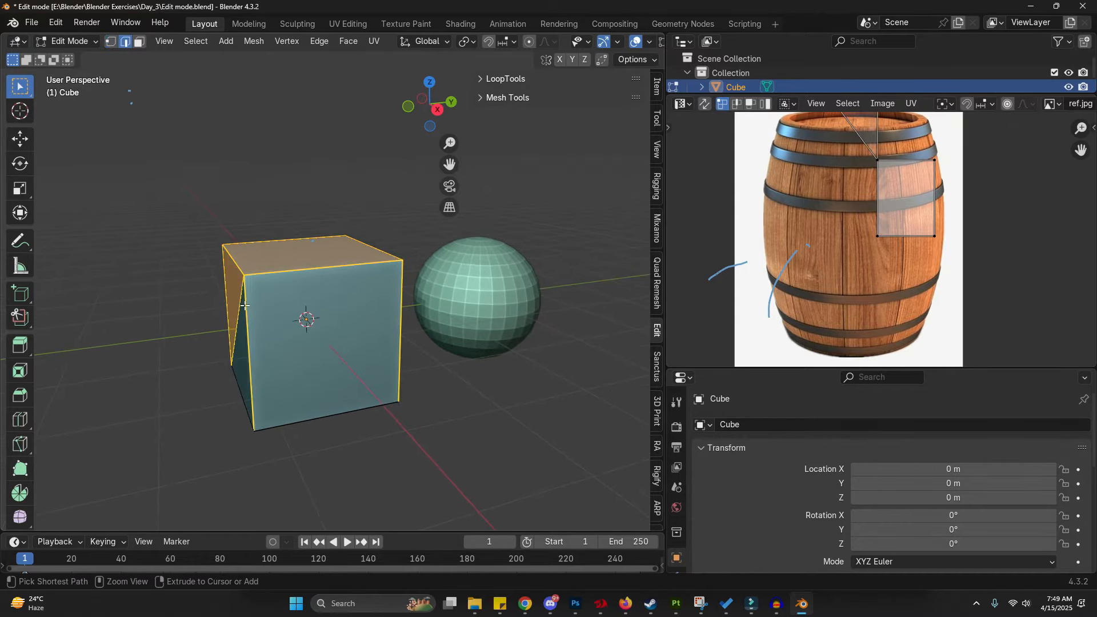
left_click(237, 302)
key("x")
left_click(235, 417)
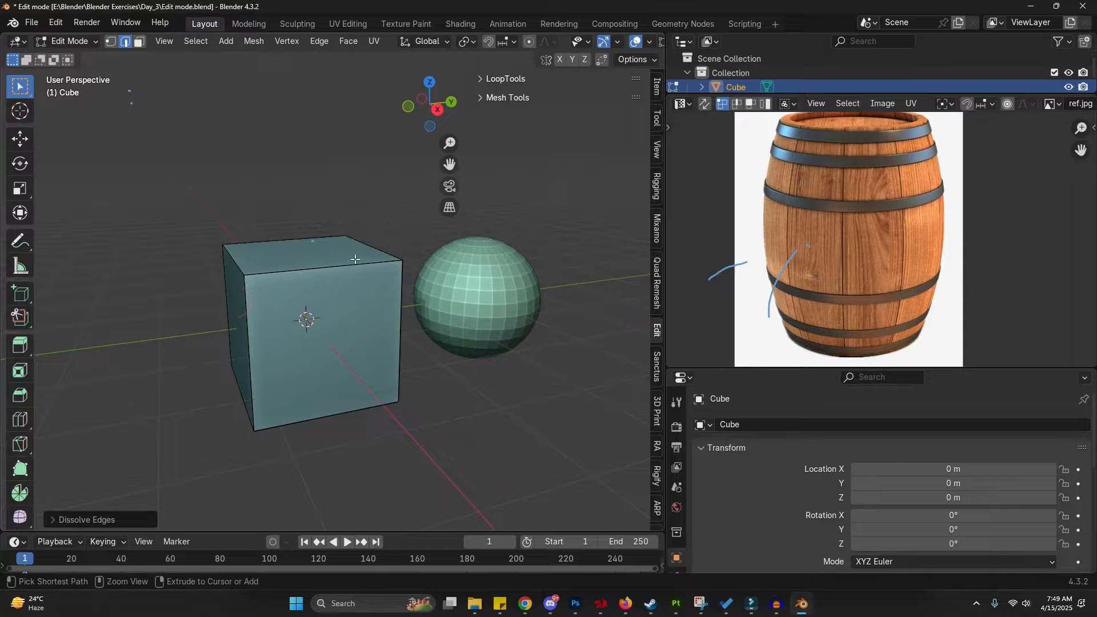
- Select the cube's top face and extrude it upward about 1.8 m
key("3")
left_click(355, 259)
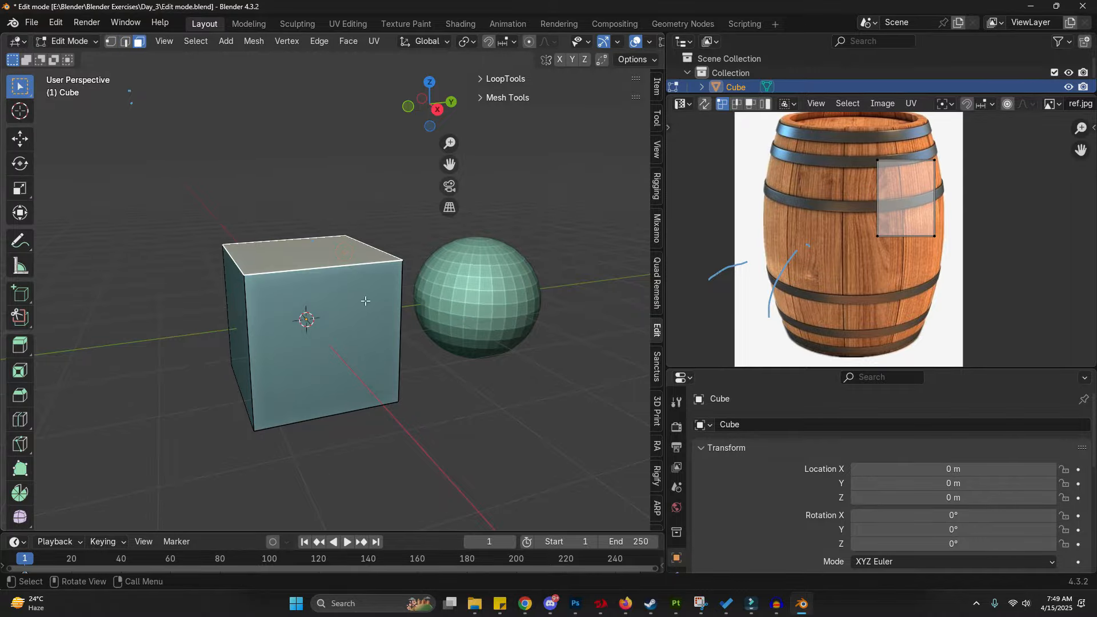
key("g")
right_click(359, 330)
scroll(359, 330, "down", 1)
scroll(359, 330, "down", 1)
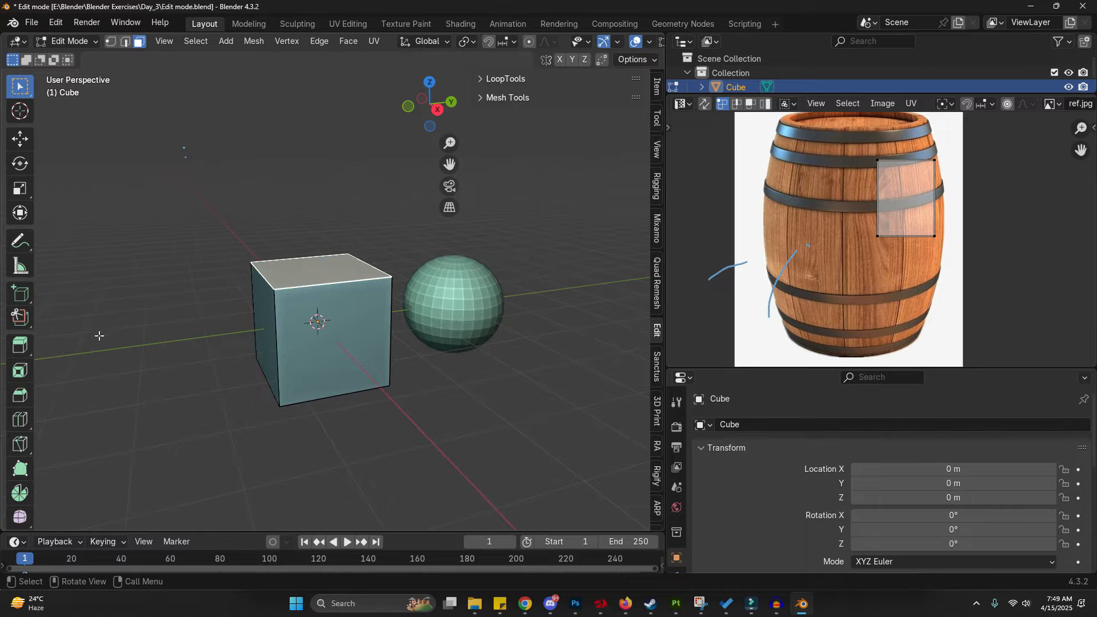
left_click_drag(83, 326, 68, 335)
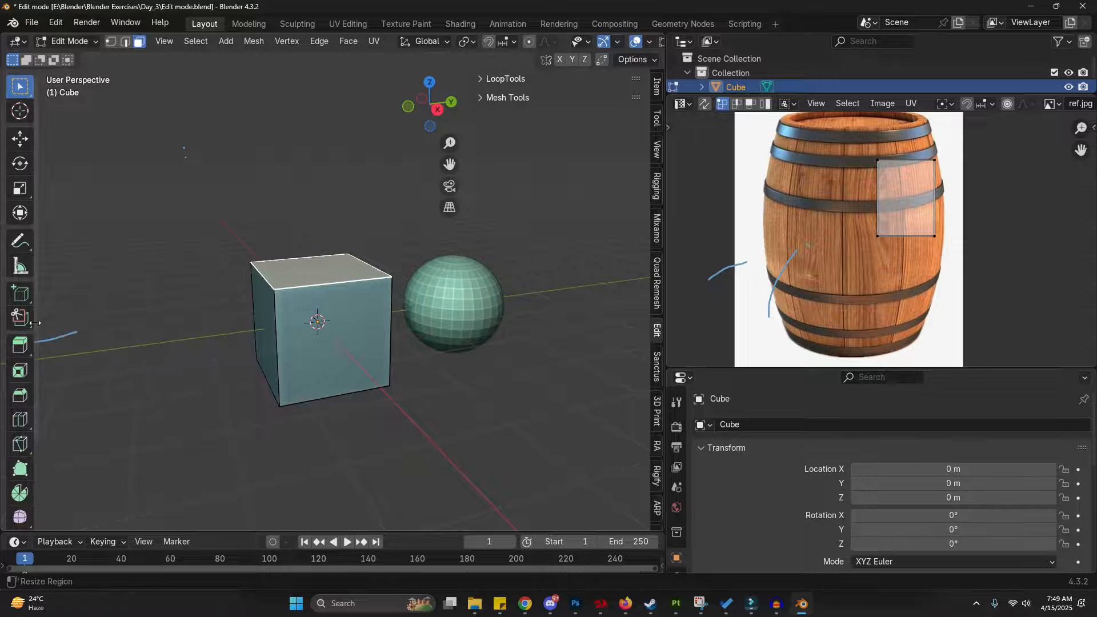
middle_click_drag(331, 289, 332, 316)
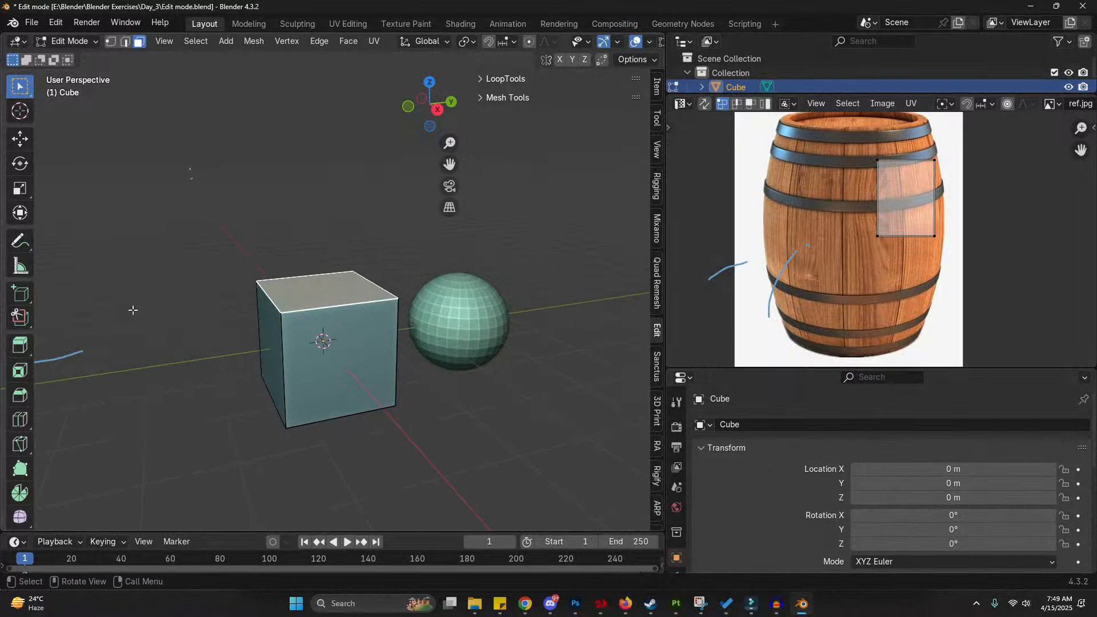
left_click(20, 345)
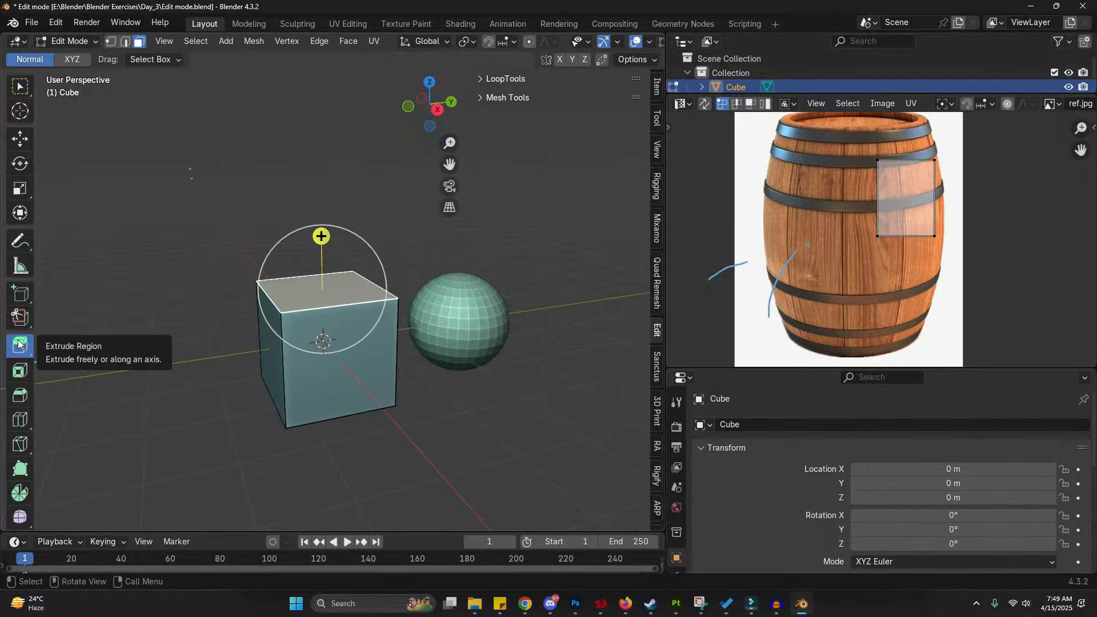
left_click(20, 86)
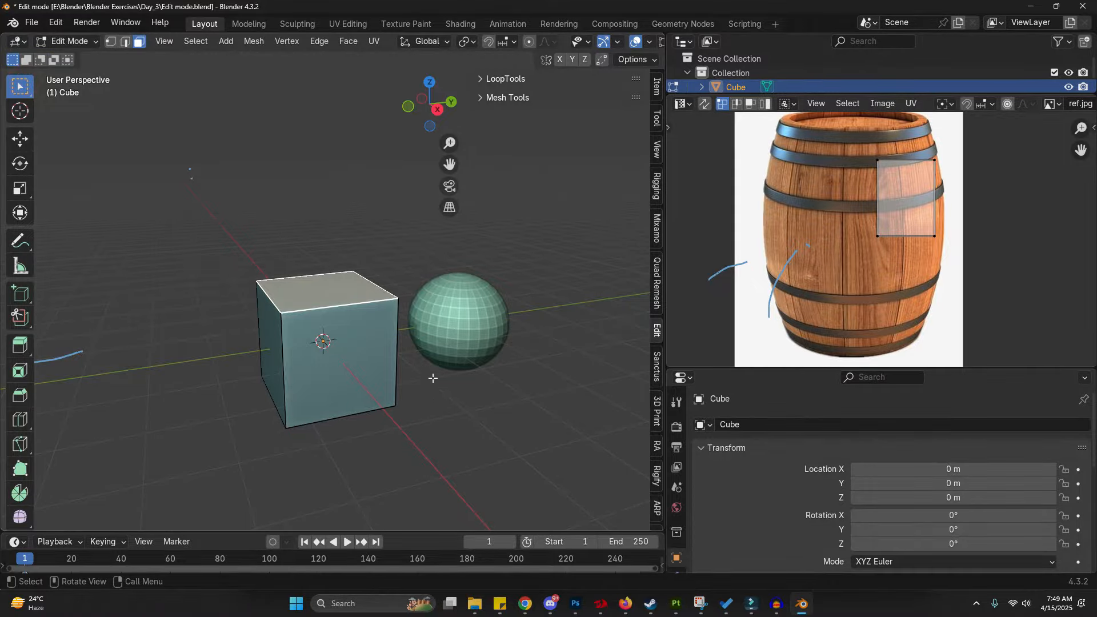
key("e")
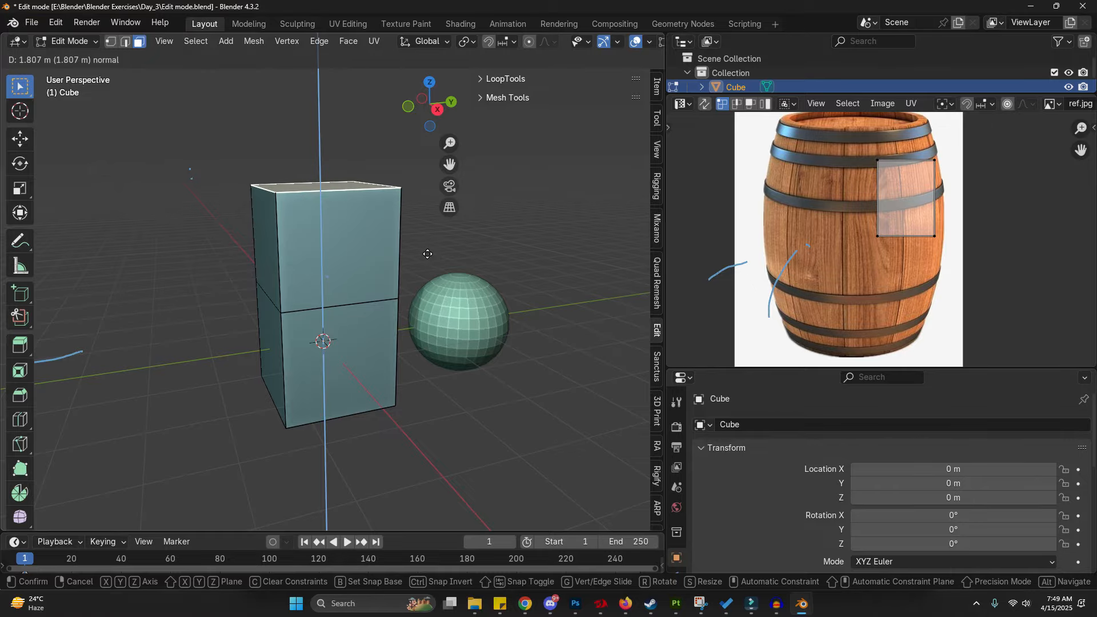
left_click(428, 254)
key("2")
left_click(365, 293, "alt")
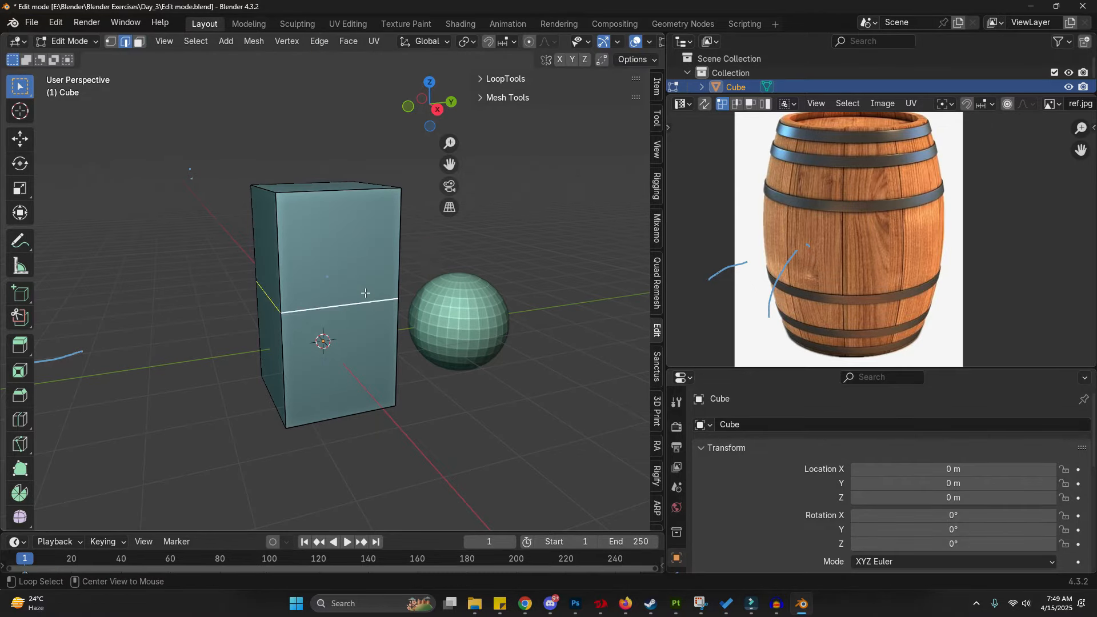
key("g")
right_click(361, 301)
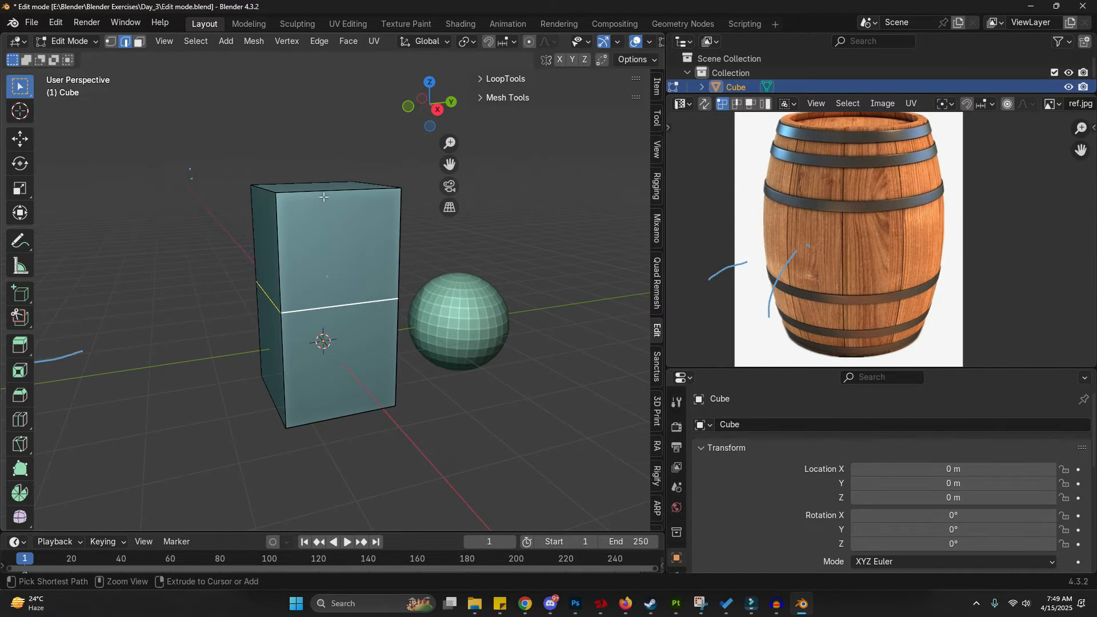
key("ctrl+3")
left_click(324, 188)
key("r")
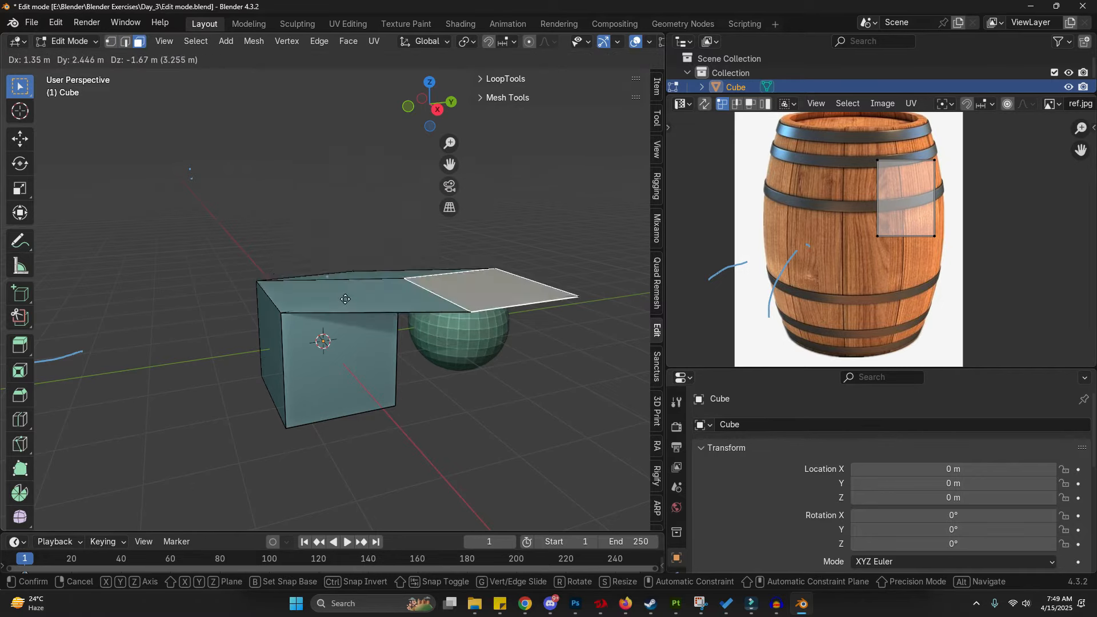
right_click(395, 218)
middle_click_drag(395, 219, 395, 275)
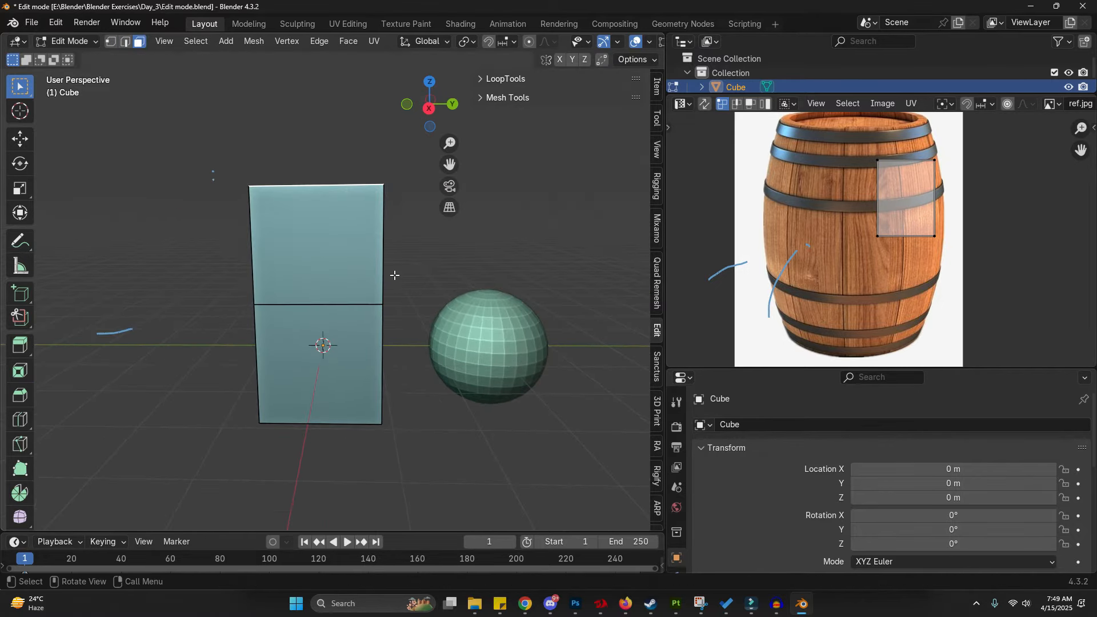
scroll(372, 285, "down", 1)
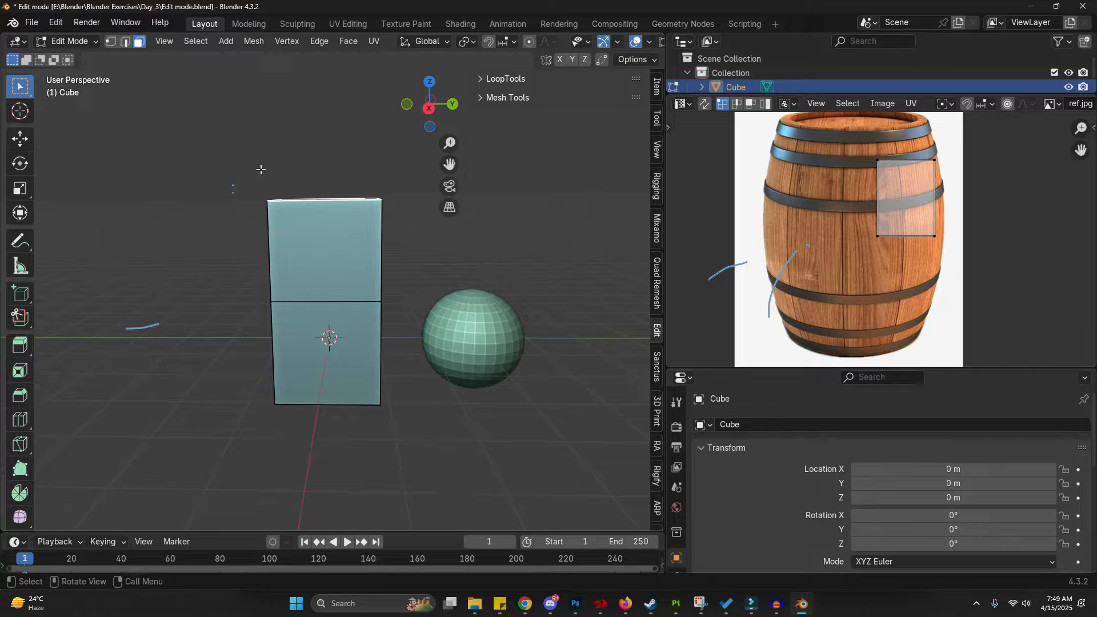
- Extrude the top face upward once more to add another section
right_click_drag(173, 289, 205, 201)
middle_click_drag(382, 258, 348, 311, "shift")
key("e")
left_click(374, 271)
middle_click_drag(375, 271, 384, 262)
- Move and rotate the new top face to tilt it sideways
key("g")
left_click(410, 253)
key("r")
left_click(406, 310)
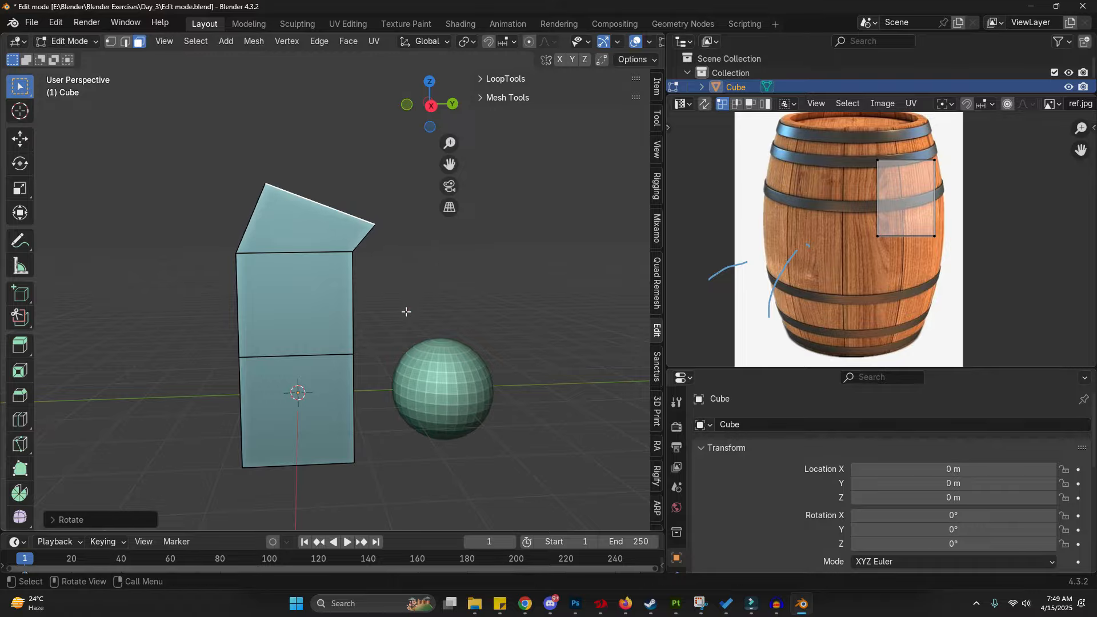
- Extrude the tilted face again, rotating and scaling the new section so it flares outward
key("e")
left_click(532, 282)
key("r")
left_click(503, 338)
key("s")
left_click(39, 334)
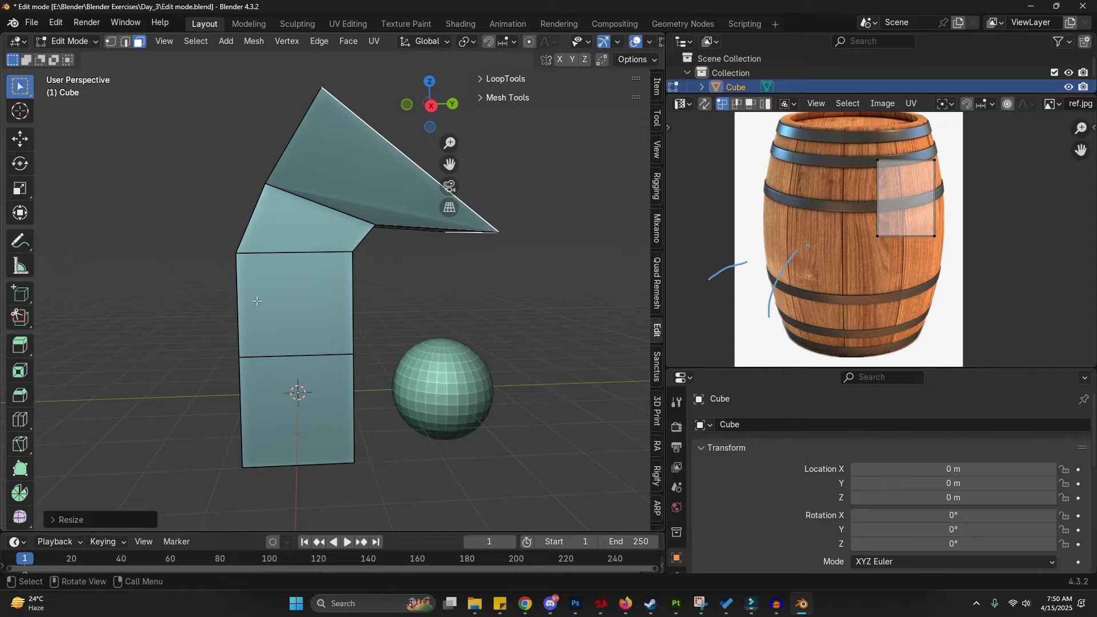
- Extrude the end face once more about 1.43 m
middle_click_drag(389, 297, 348, 297)
key("e")
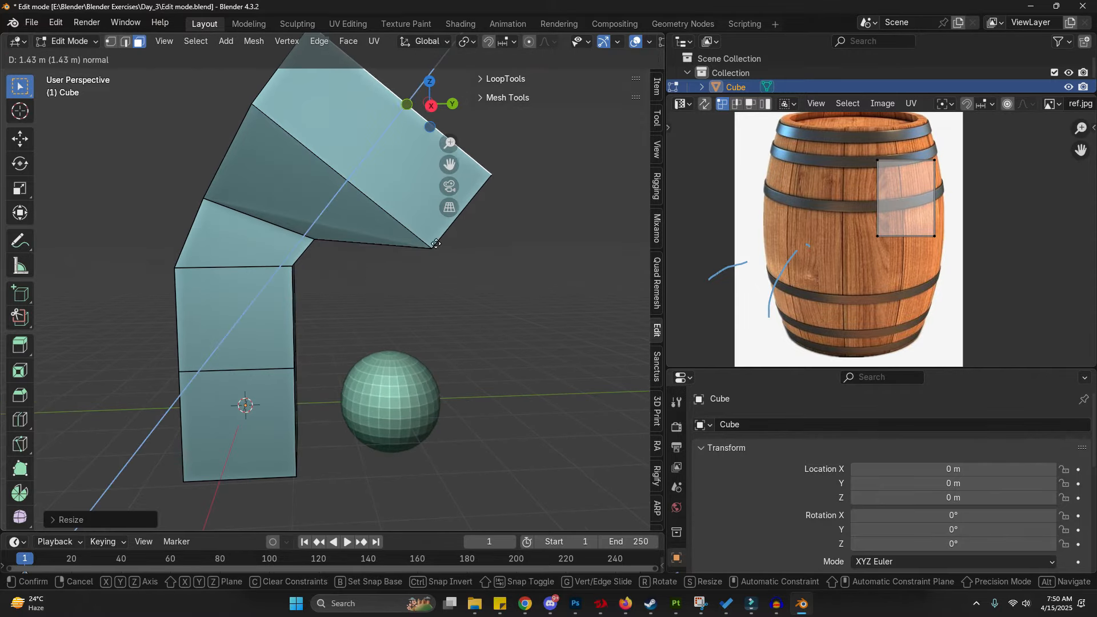
left_click(442, 241)
middle_click_drag(277, 357, 329, 291)
- Add two horizontal loop cuts around the lower column section
key("ctrl+r")
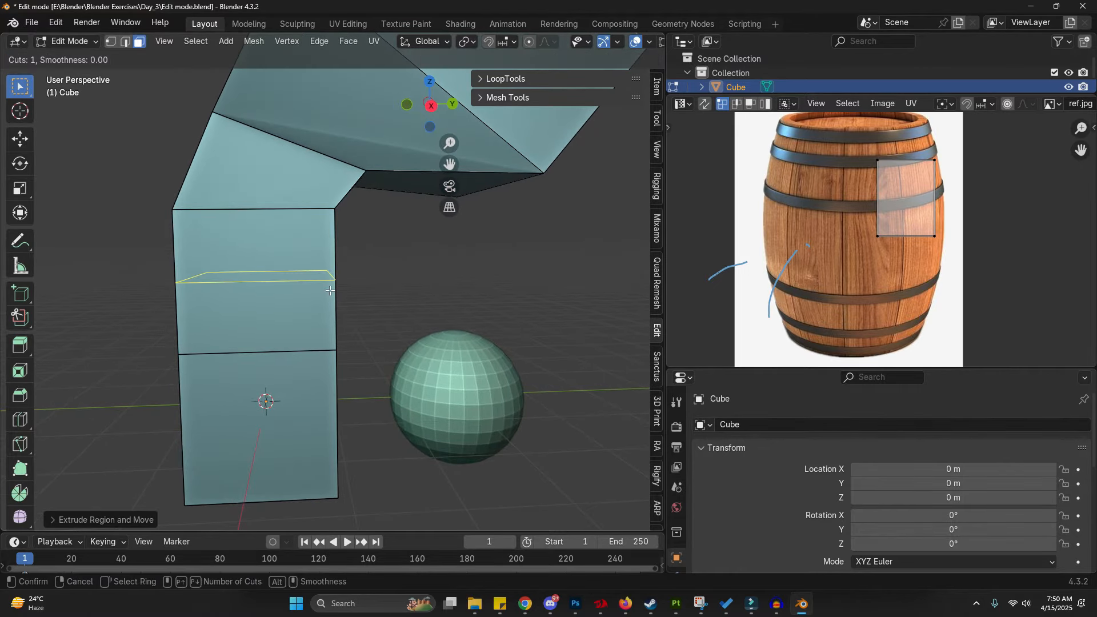
scroll(325, 270, "up", 1)
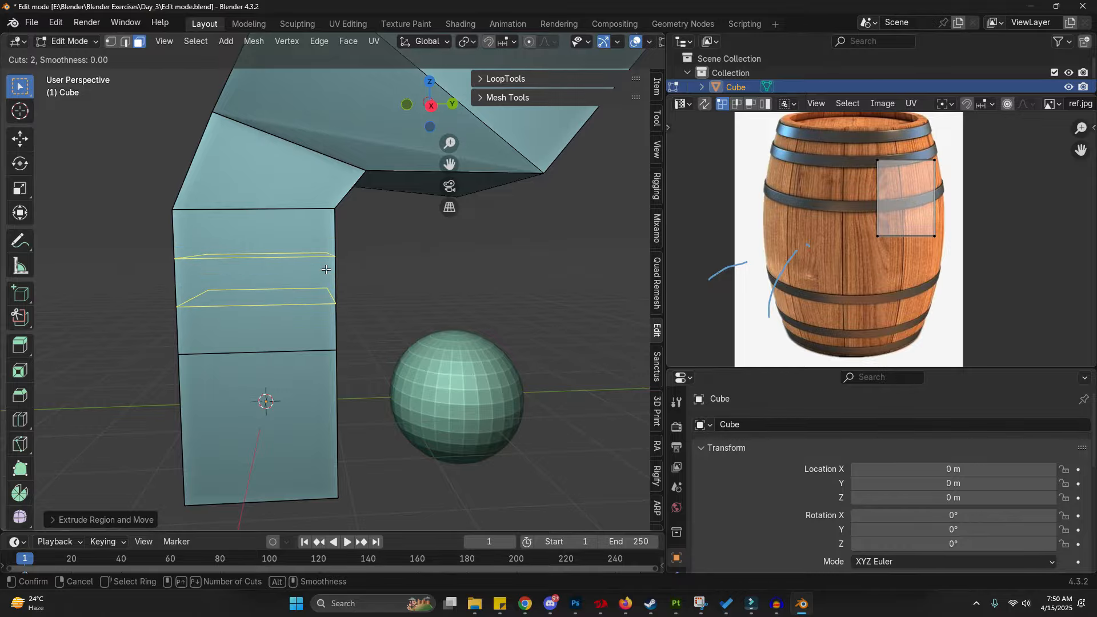
left_click(326, 269)
middle_click_drag(370, 304, 271, 290)
- Add two loop cuts running vertically along the column and its bend
key("2")
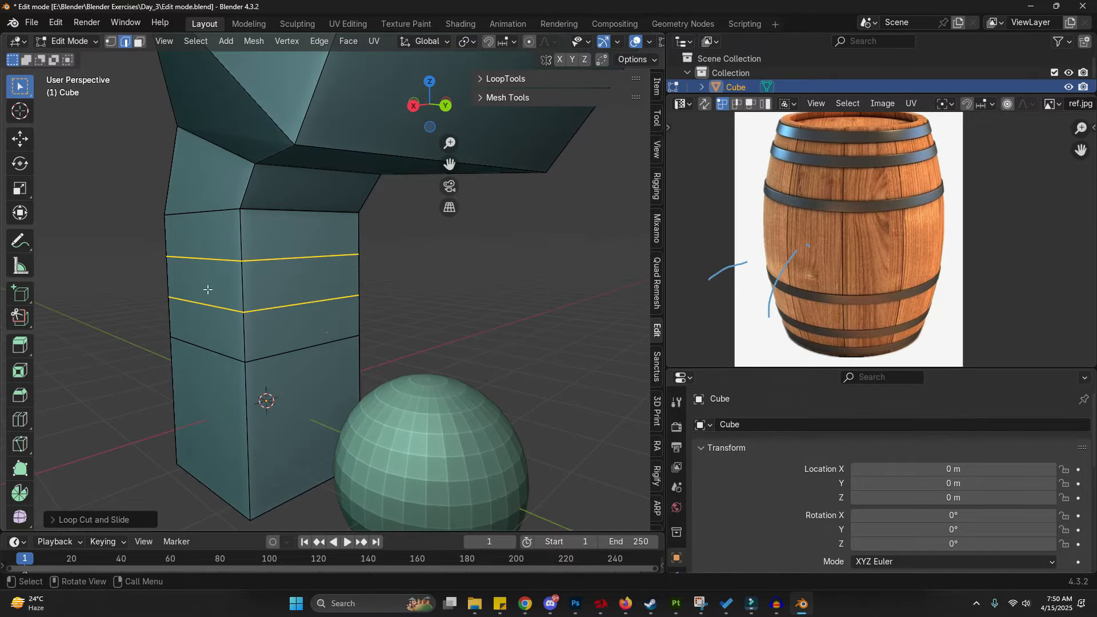
left_click(356, 256)
left_click(342, 255)
key("ctrl+r")
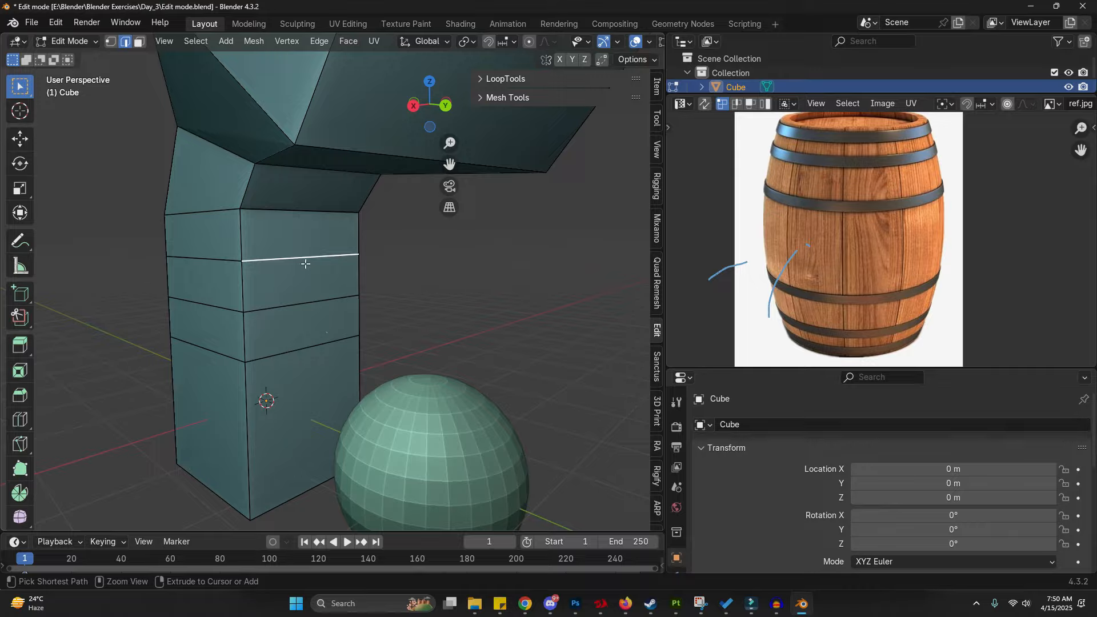
scroll(306, 259, "up", 1)
left_click(306, 258)
right_click(305, 259)
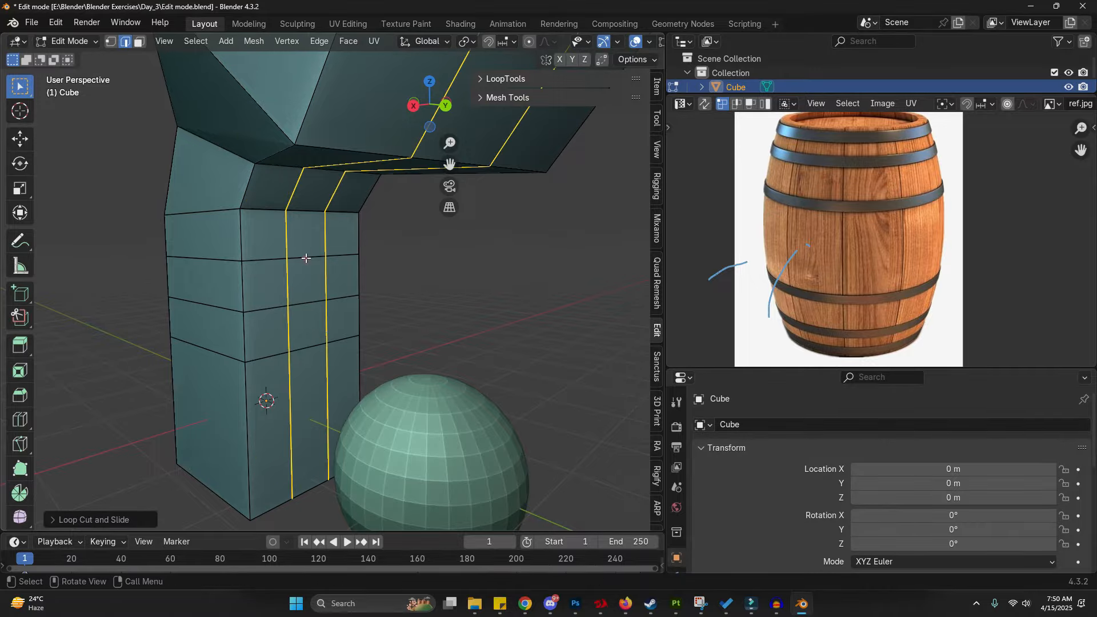
- Select the edge loop around the bottom end of the column
left_click(417, 288)
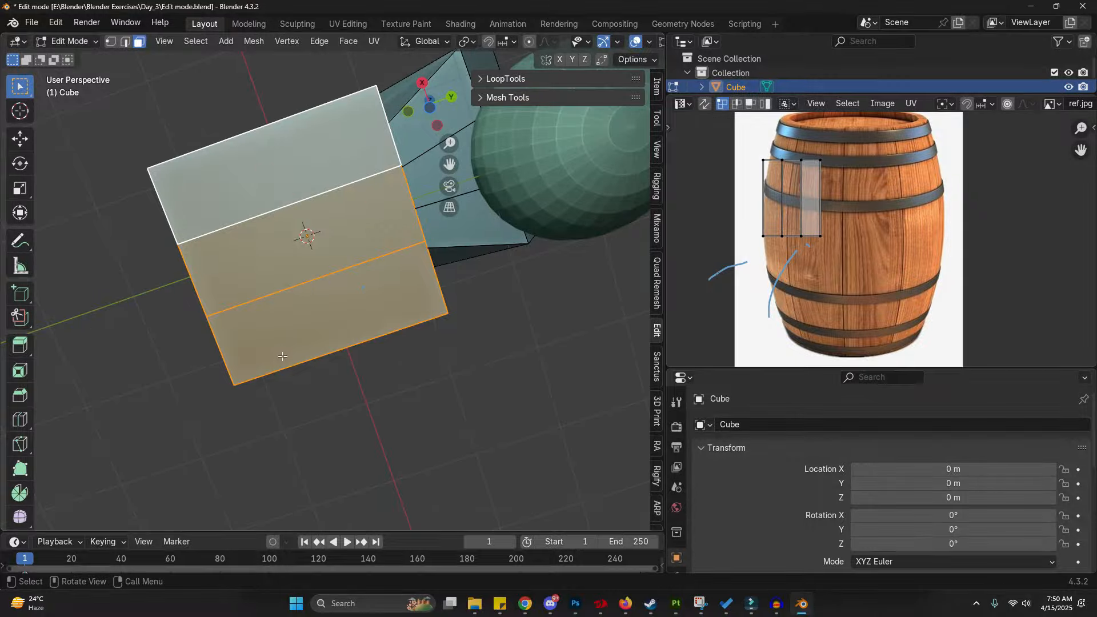
key("ctrl+2")
middle_click_drag(195, 228, 205, 324)
left_click(278, 182)
scroll(277, 182, "down", 1)
middle_click_drag(89, 255, 225, 275)
scroll(198, 240, "down", 1)
left_click(200, 264, "alt")
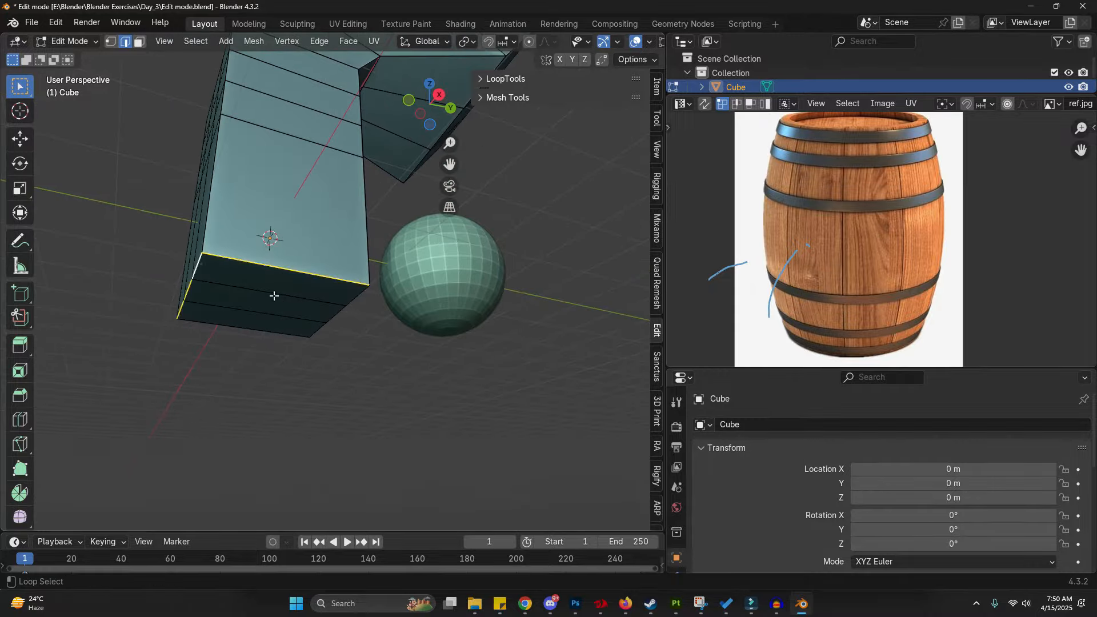
middle_click_drag(145, 277, 224, 285)
scroll(221, 267, "up", 2)
left_click(221, 267, "alt")
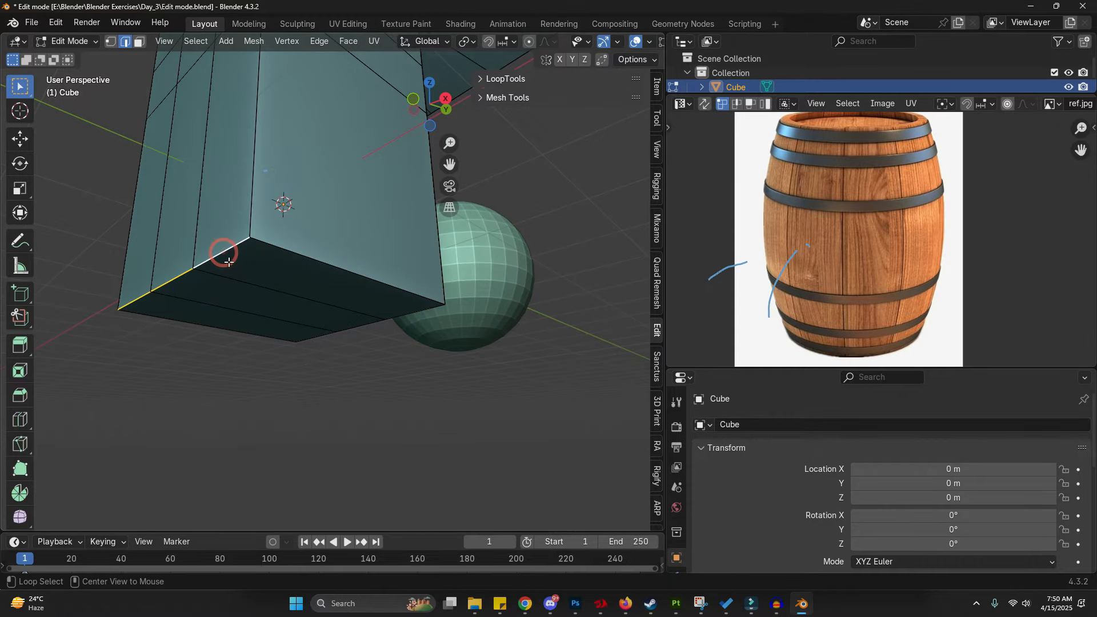
scroll(229, 262, "down", 1)
left_click(288, 261, "alt+shift")
left_click(215, 319, "alt+shift")
left_click(343, 321, "alt+shift")
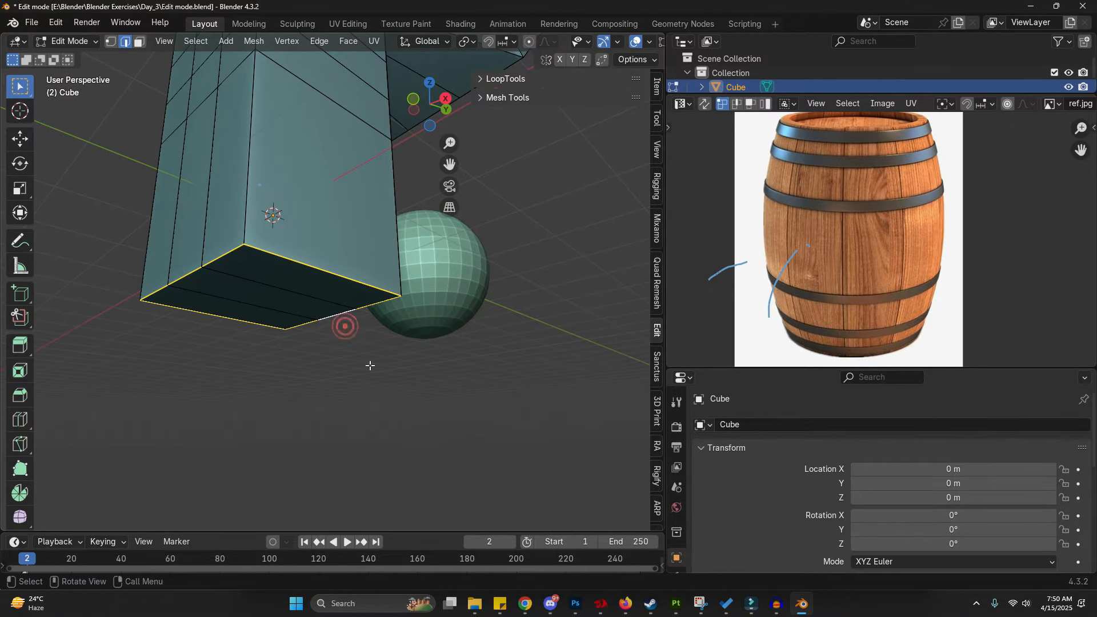
- Try beveling the bottom edge loop, then cancel the bevel
key("ctrl+b")
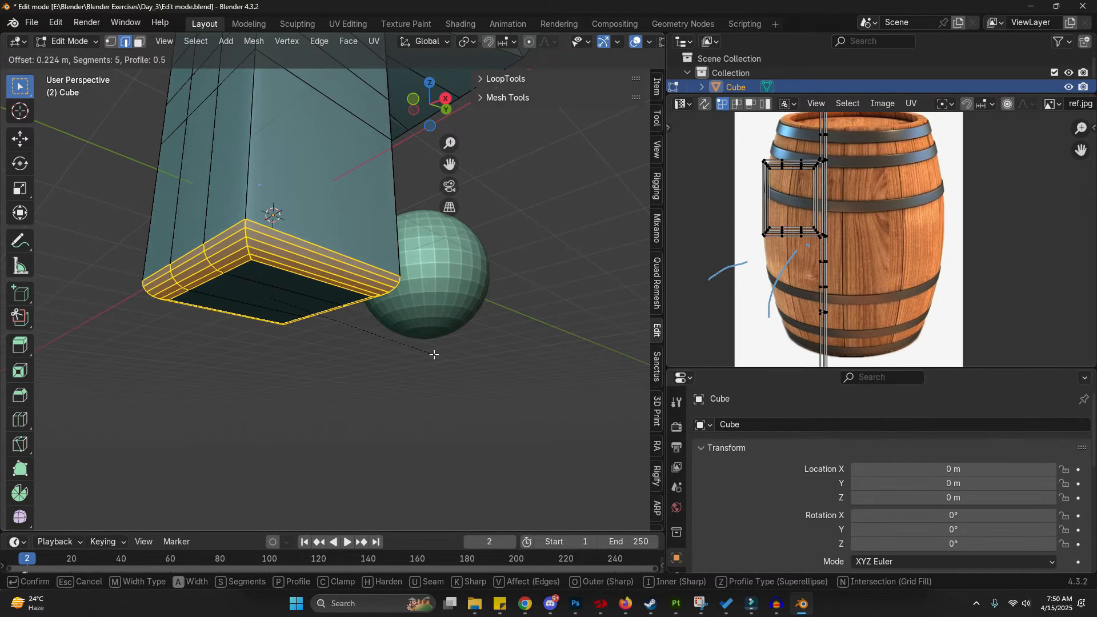
key("Escape")
left_click_drag(88, 348, 34, 344)
left_click_drag(88, 378, 35, 400)
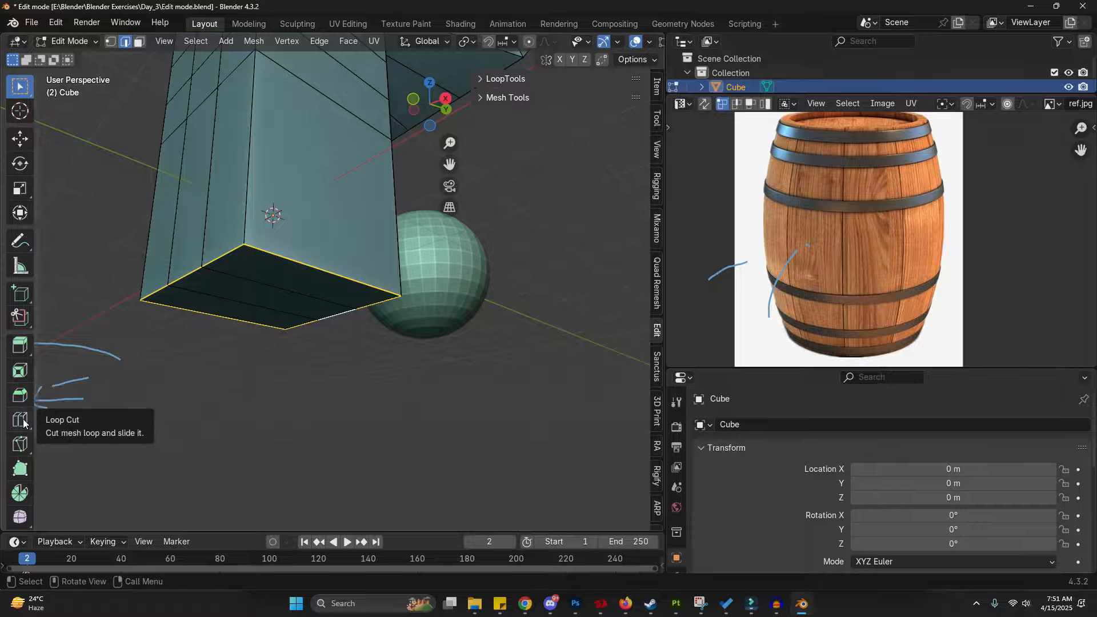
- Add loop cuts across the column's base with the Loop Cut tool
left_click(21, 421)
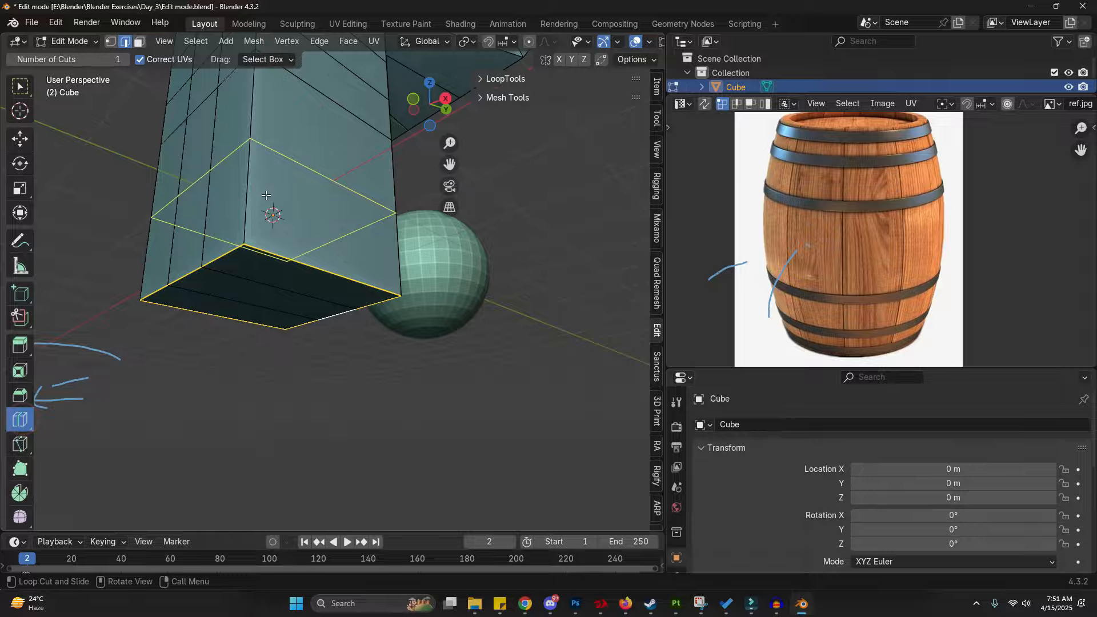
left_click(232, 184)
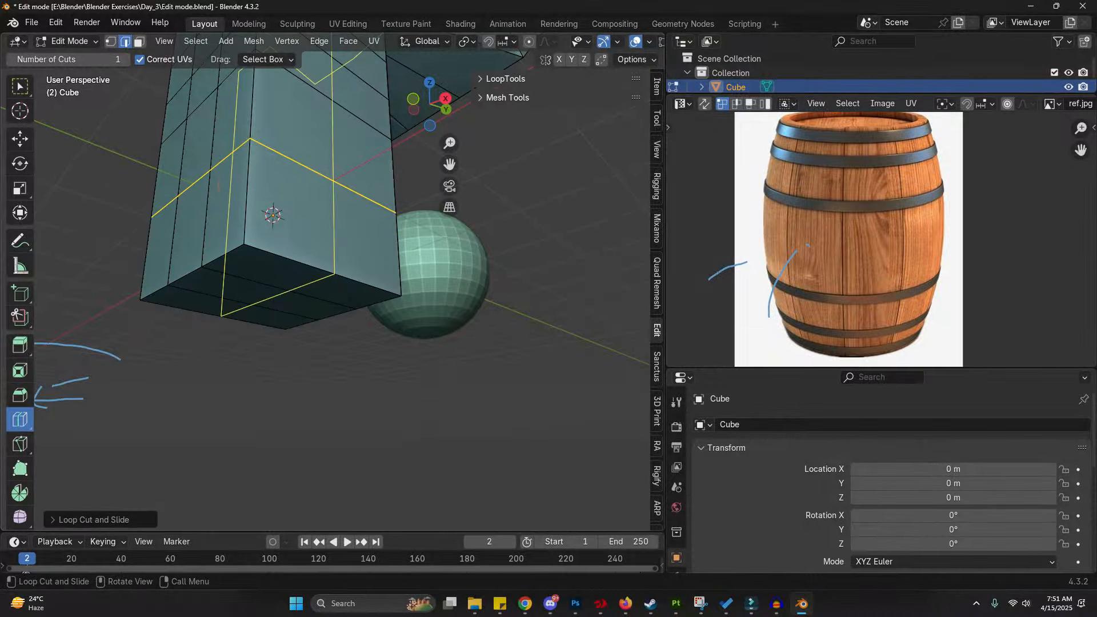
left_click(294, 270)
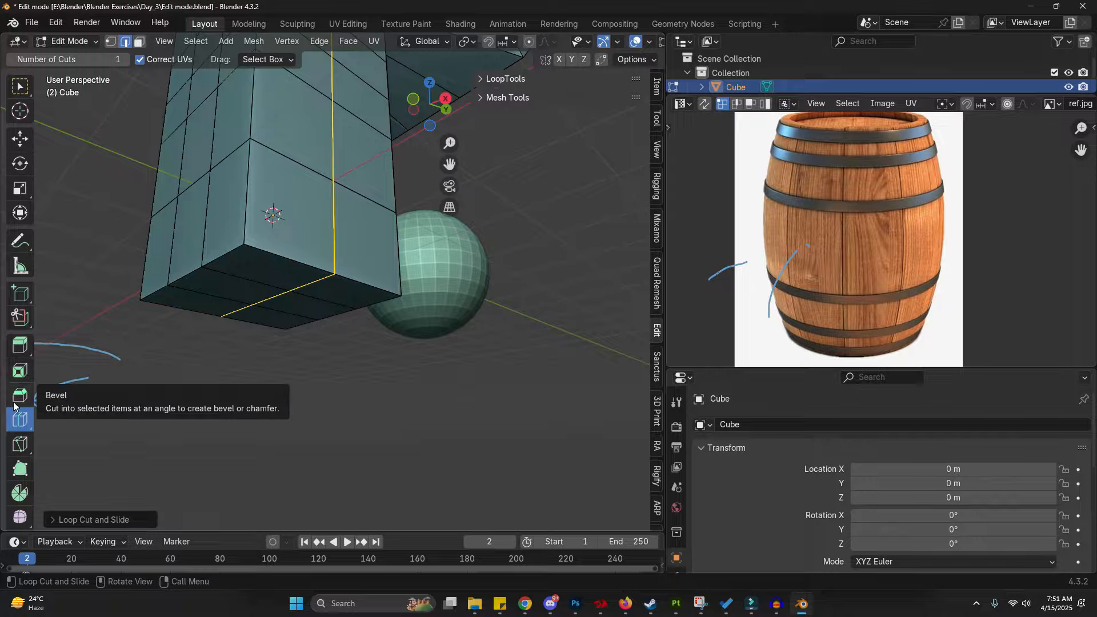
- Select the column's bottom edge loop and try the Bevel tool on it, cancelling the bevel
left_click(17, 398)
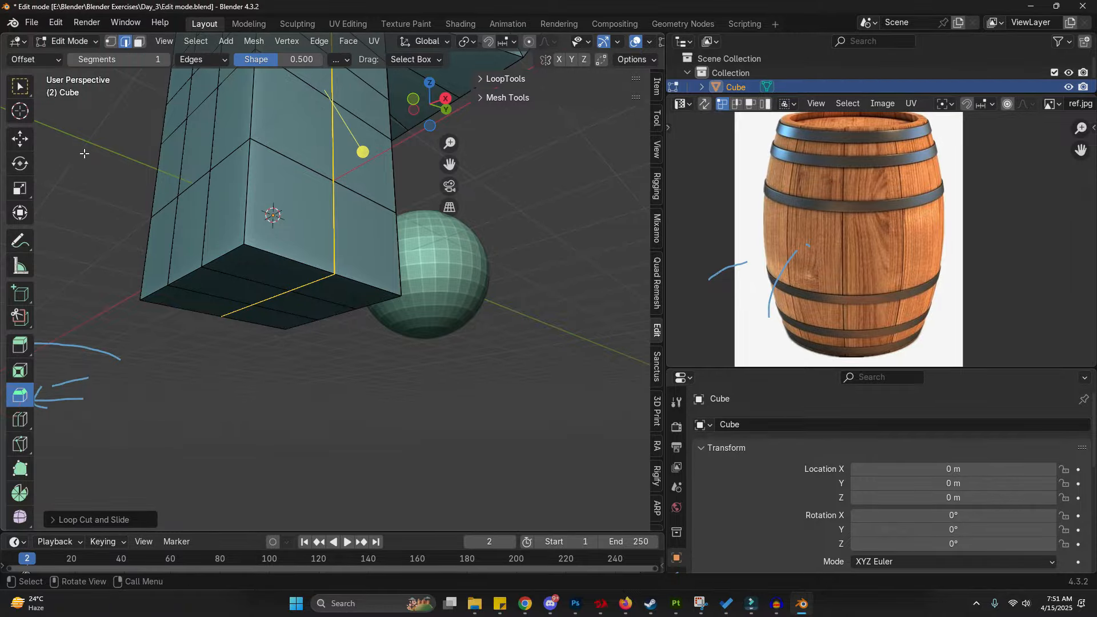
left_click(254, 247, "alt")
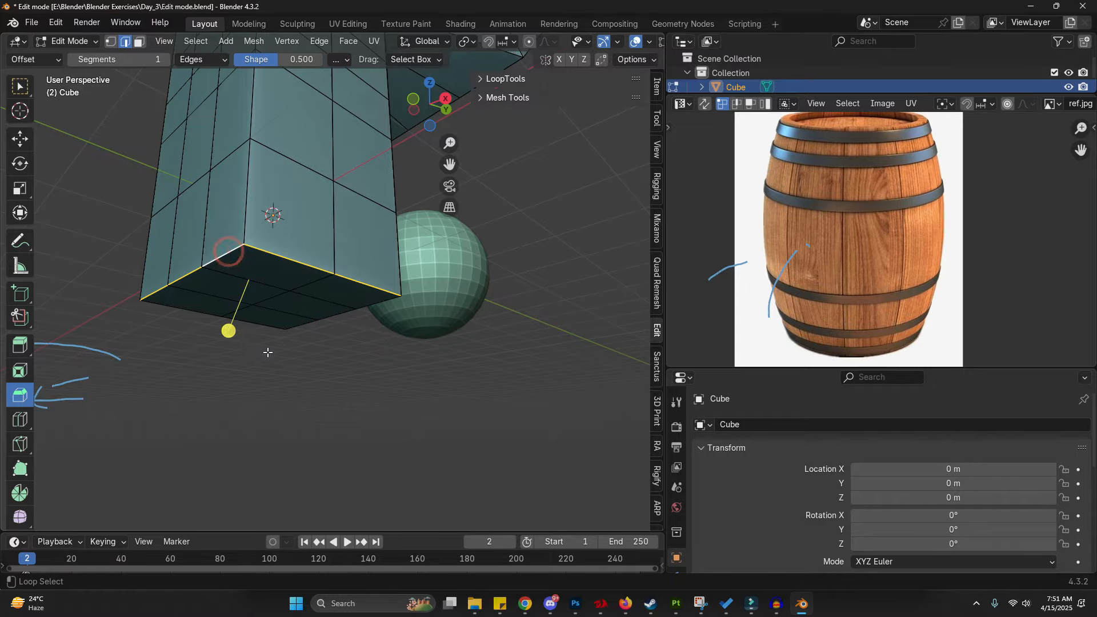
left_click_drag(308, 326, 464, 317)
scroll(460, 307, "up", 3)
scroll(465, 315, "up", 3)
scroll(465, 315, "down", 2)
scroll(464, 316, "down", 3)
scroll(463, 316, "up", 4)
scroll(464, 316, "down", 4)
right_click(465, 320)
scroll(657, 497, "down", 10)
left_click(656, 384)
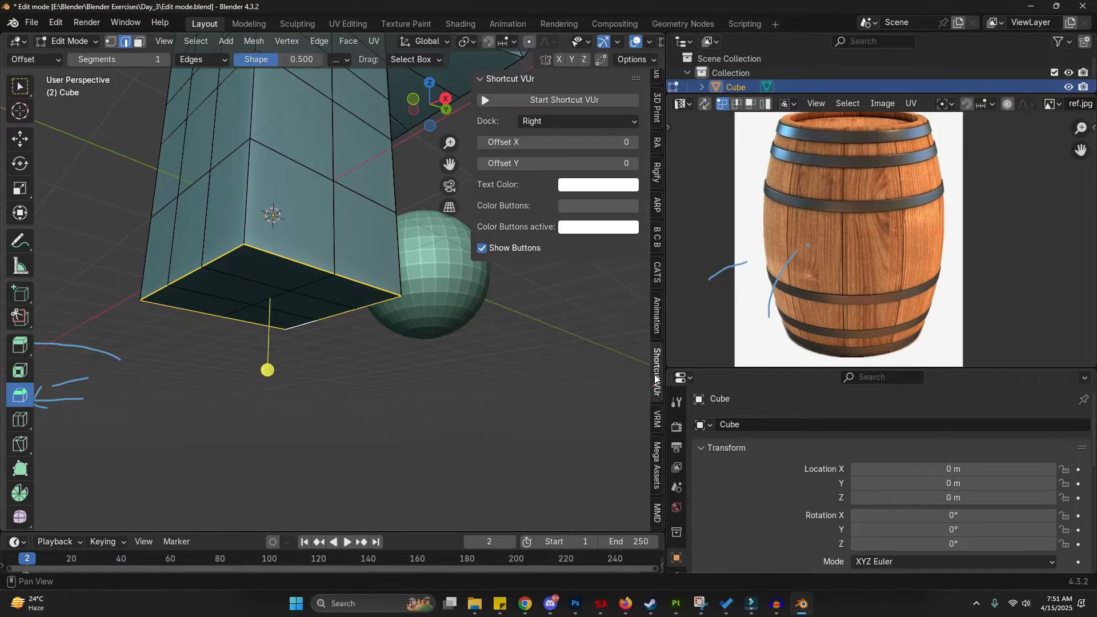
left_click(560, 98)
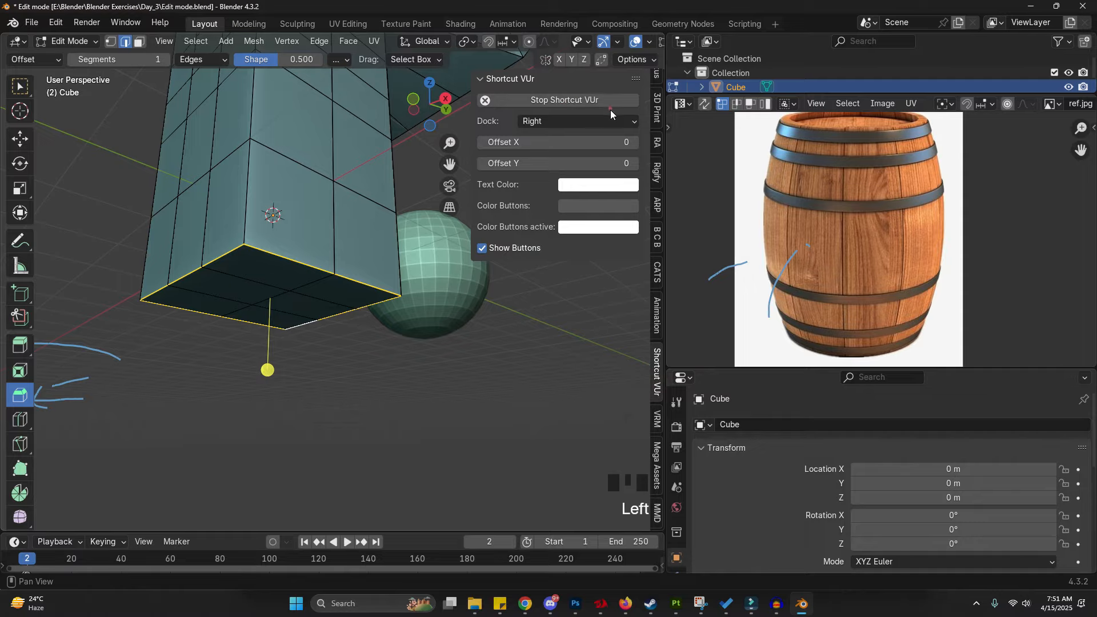
left_click(605, 119)
left_click(584, 171)
- Bevel the horizontal edge loop around the column's middle into a narrow band
middle_click_drag(290, 144, 256, 294, "shift")
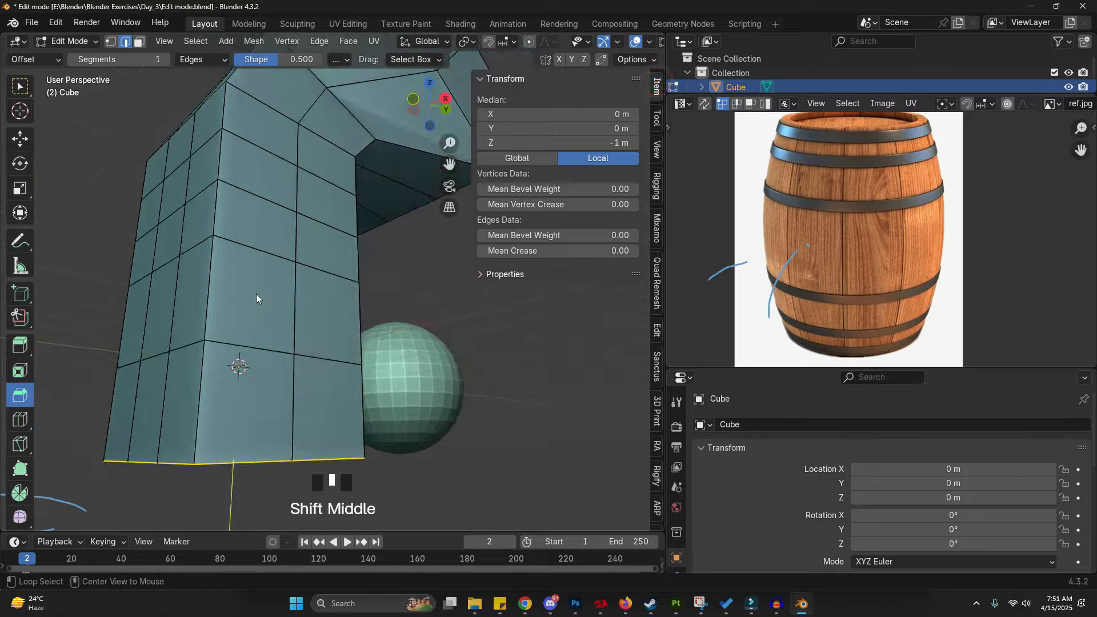
left_click(251, 338, "alt")
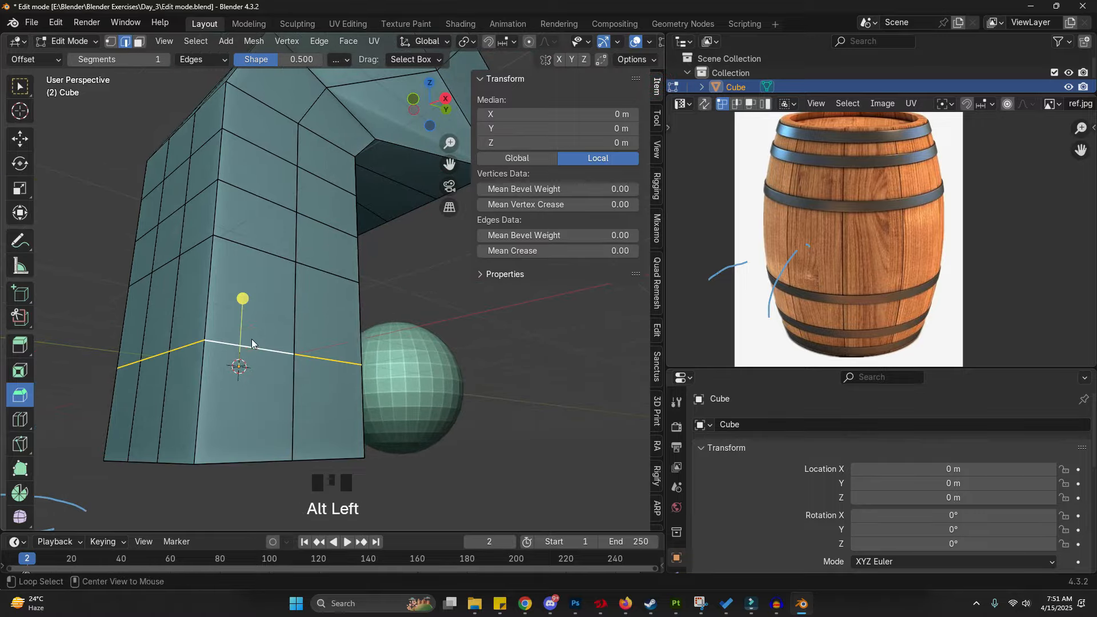
key("ctrl+b")
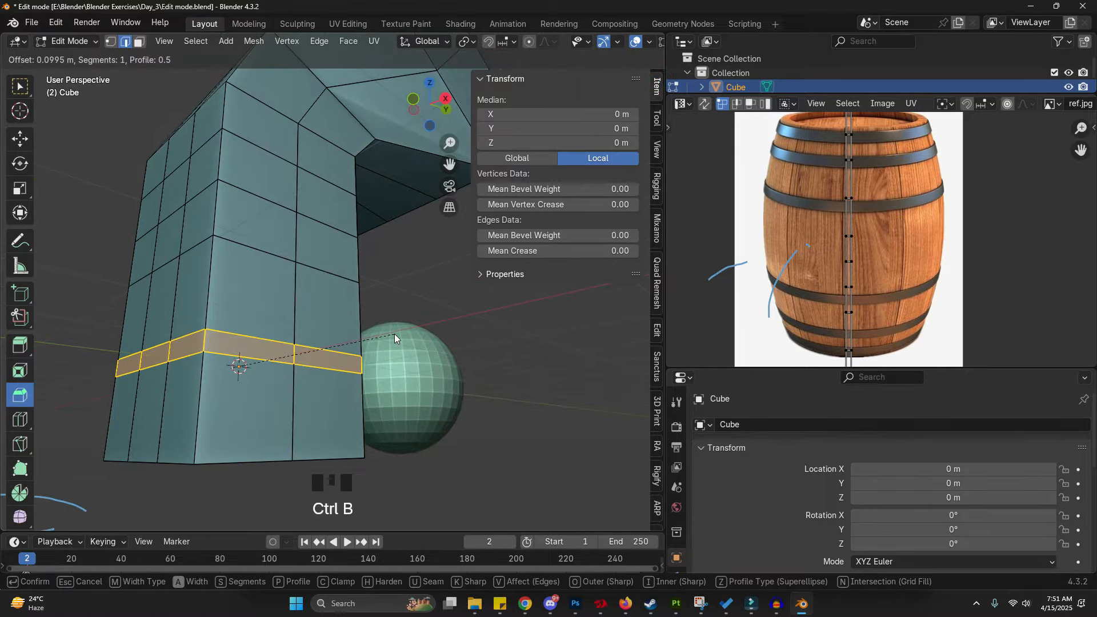
left_click(394, 334)
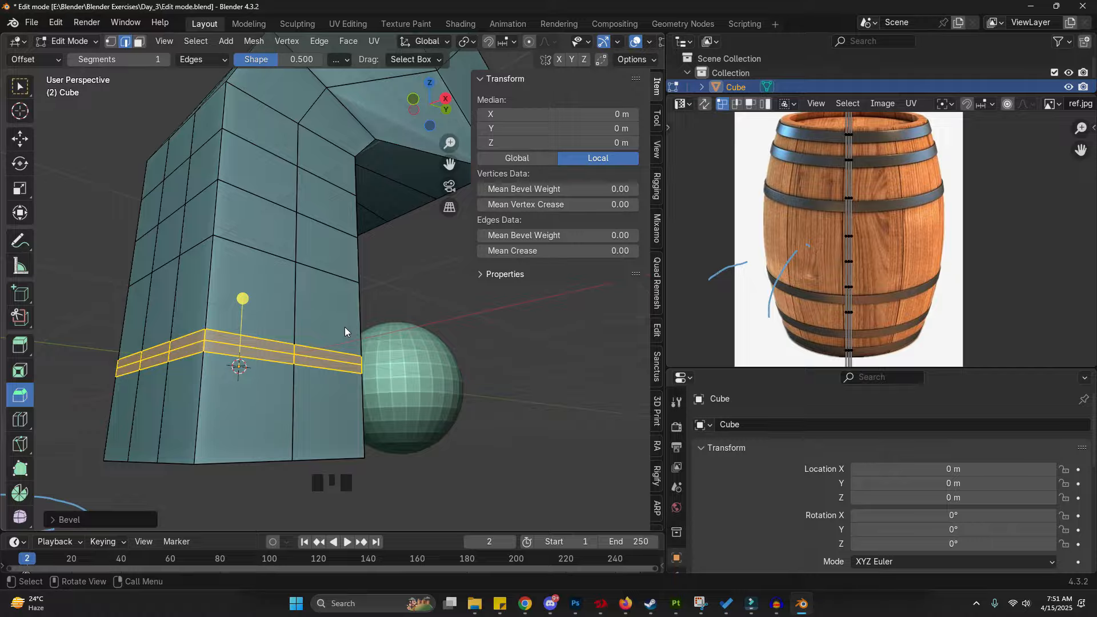
- Switch to face selection and select all the faces on the column's bottom end
middle_click_drag(191, 455, 236, 372, "shift")
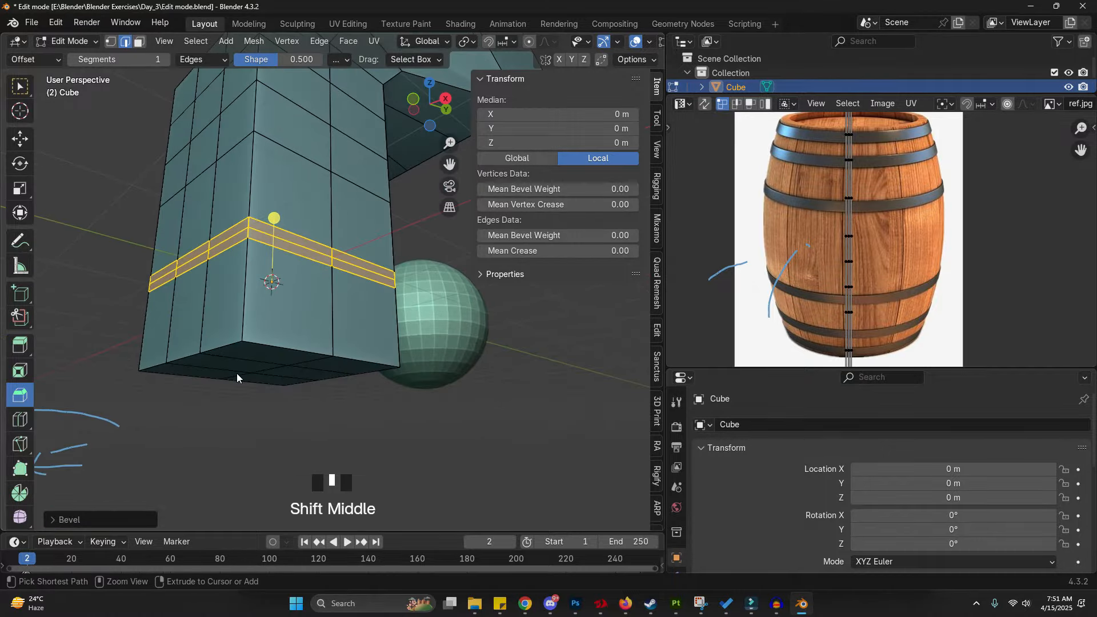
key("ctrl+3")
left_click(258, 359)
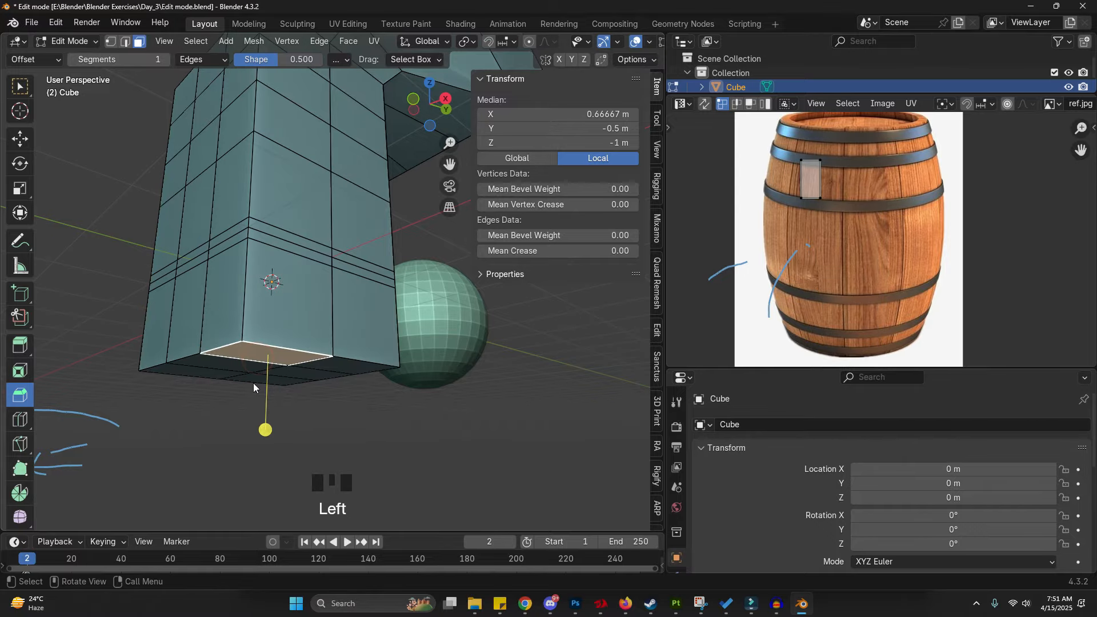
middle_click_drag(253, 383, 250, 301)
scroll(285, 386, "down", 2)
middle_click_drag(284, 385, 346, 281, "shift")
key("d")
left_click_drag(338, 266, 349, 247)
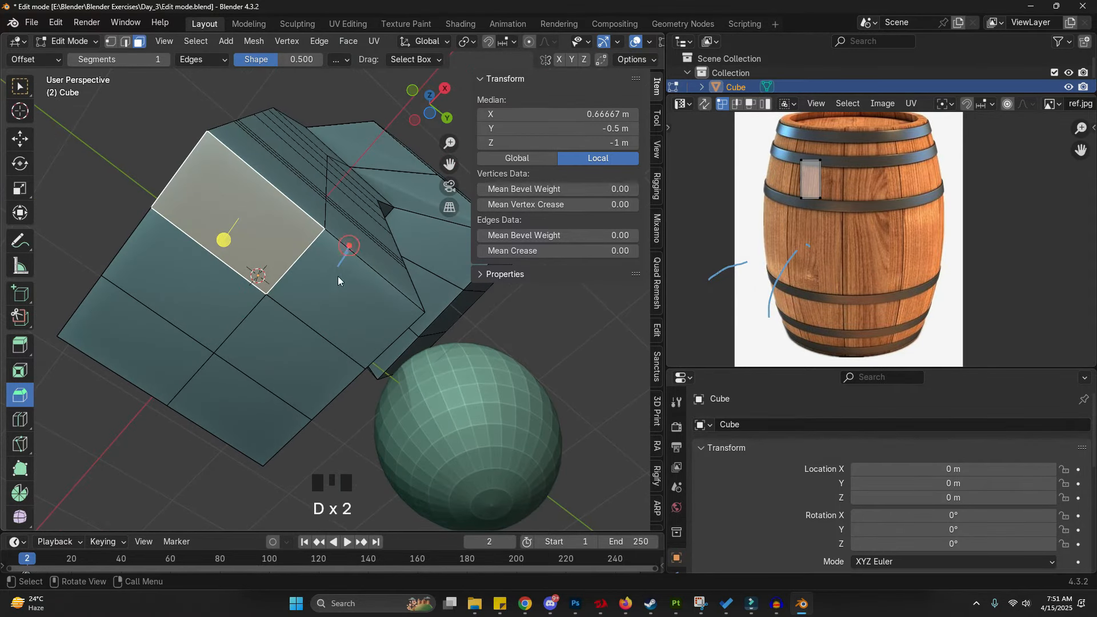
mouse_move(259, 408)
left_mouse_down()
mouse_move(272, 316)
mouse_move(294, 352)
left_mouse_up()
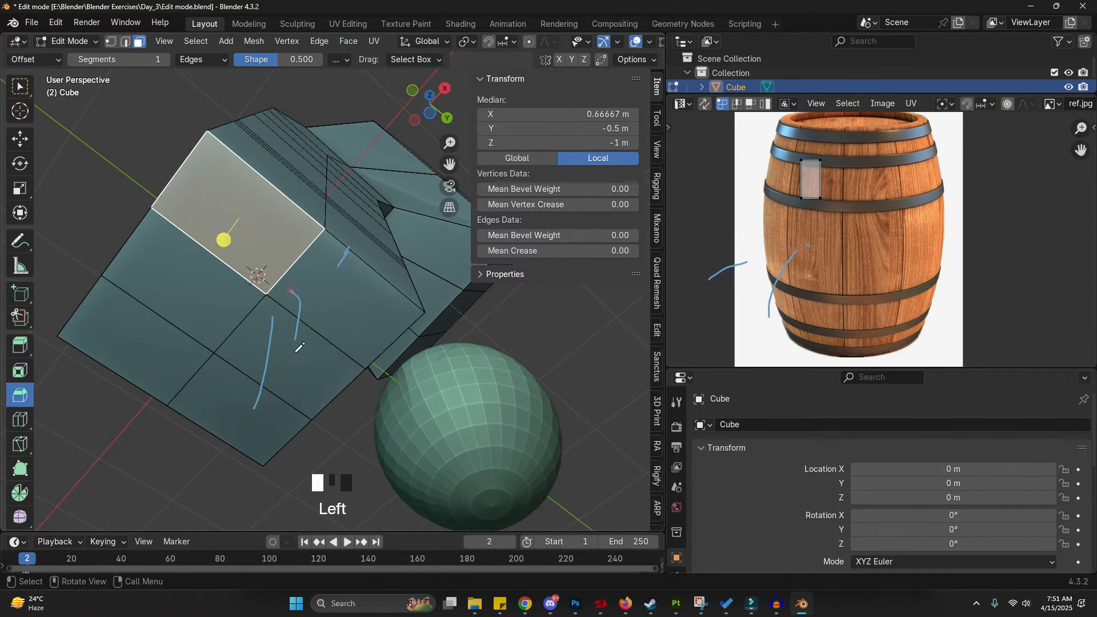
left_click(294, 318)
key("c")
mouse_move(240, 423)
left_mouse_down()
mouse_move(143, 297)
mouse_move(317, 303)
left_mouse_up()
key("Escape")
- Inset the selected bottom faces by about 0.17 m
key("i")
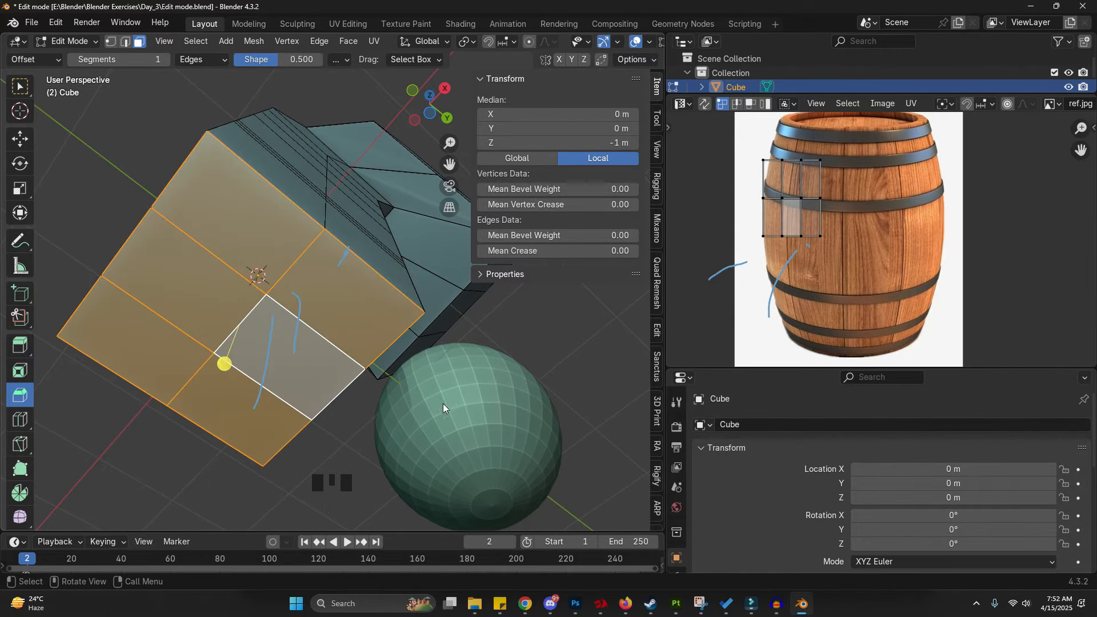
left_click(435, 393)
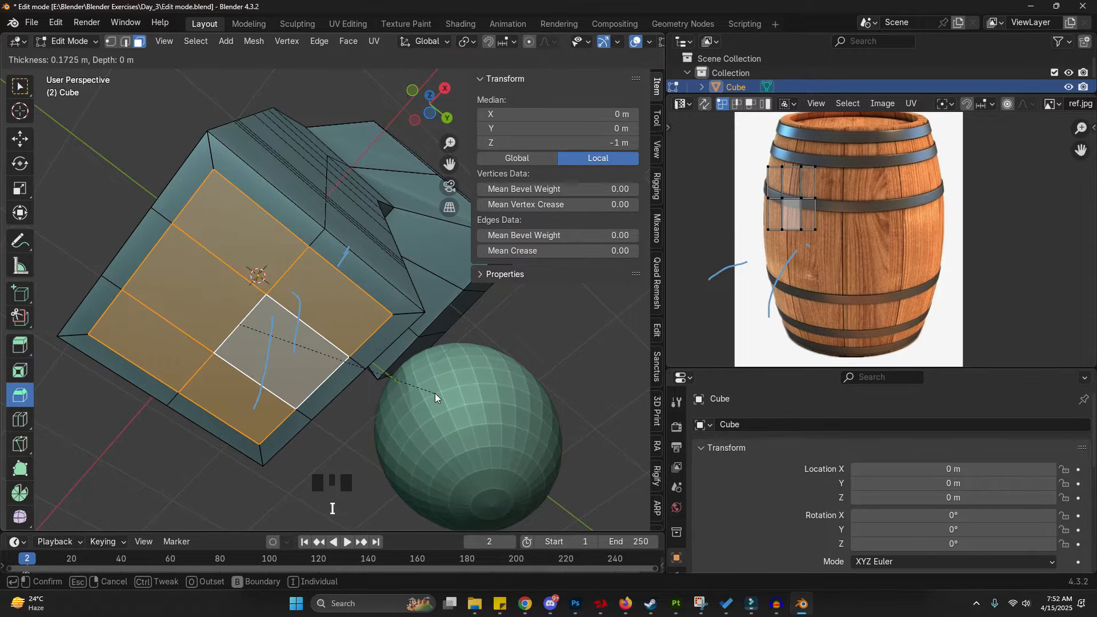
- Extrude the inset faces inward about 0.98 m to hollow out the column end
middle_click_drag(399, 338, 342, 384)
key("e")
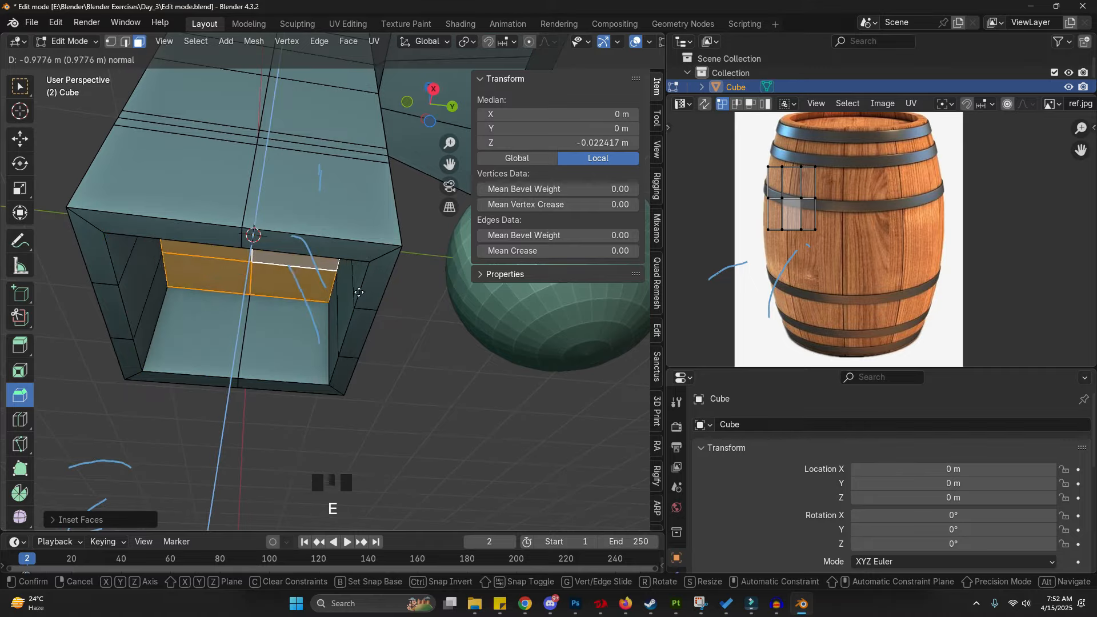
left_click(369, 244)
- Return to Object Mode, select everything and delete the column object
middle_click_drag(369, 245, 434, 339)
scroll(219, 318, "down", 5)
key("d")
key("d")
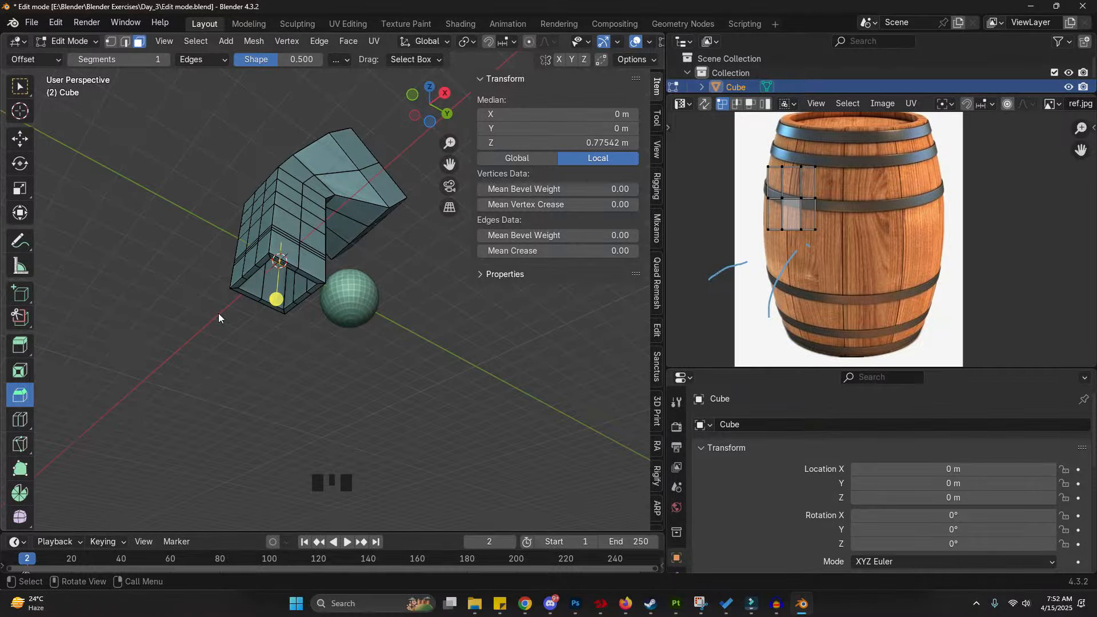
left_click(219, 313)
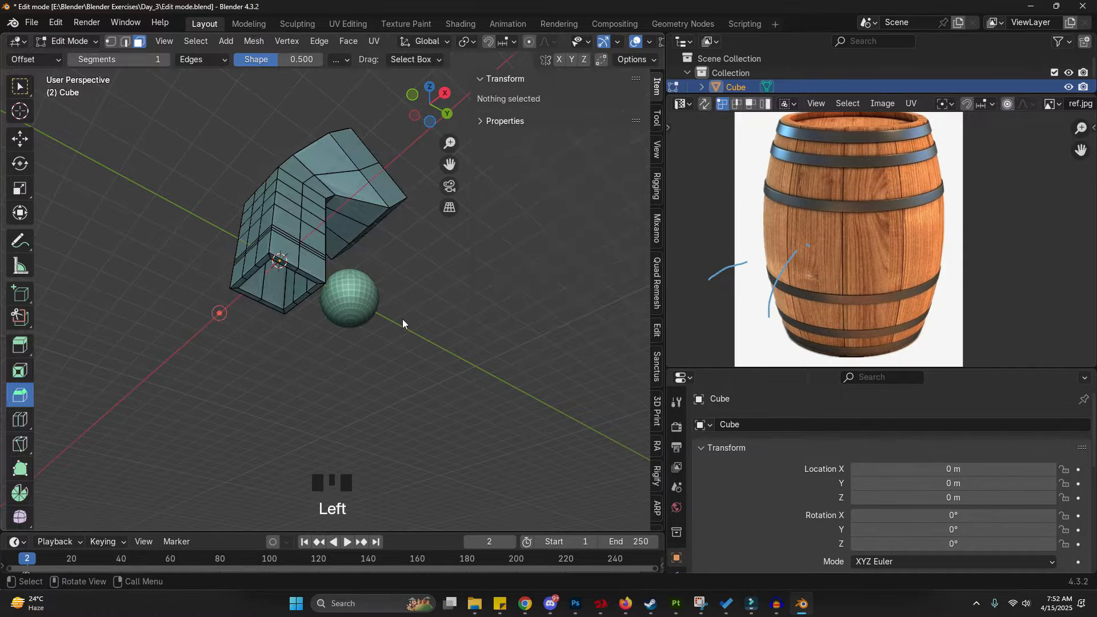
key("Tab")
middle_click_drag(399, 287, 324, 341)
key("a")
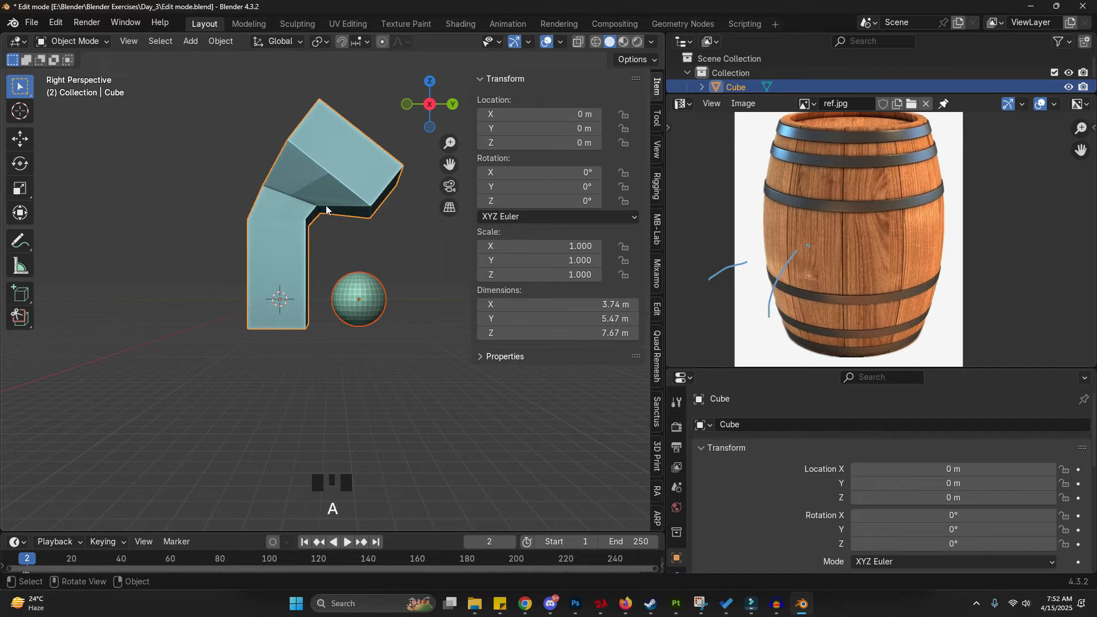
key("Delete")
- Switch to an orthographic side view and add a new cylinder mesh
middle_click_drag(331, 262, 343, 294, "shift")
scroll(288, 307, "up", 2)
scroll(318, 334, "up", 3)
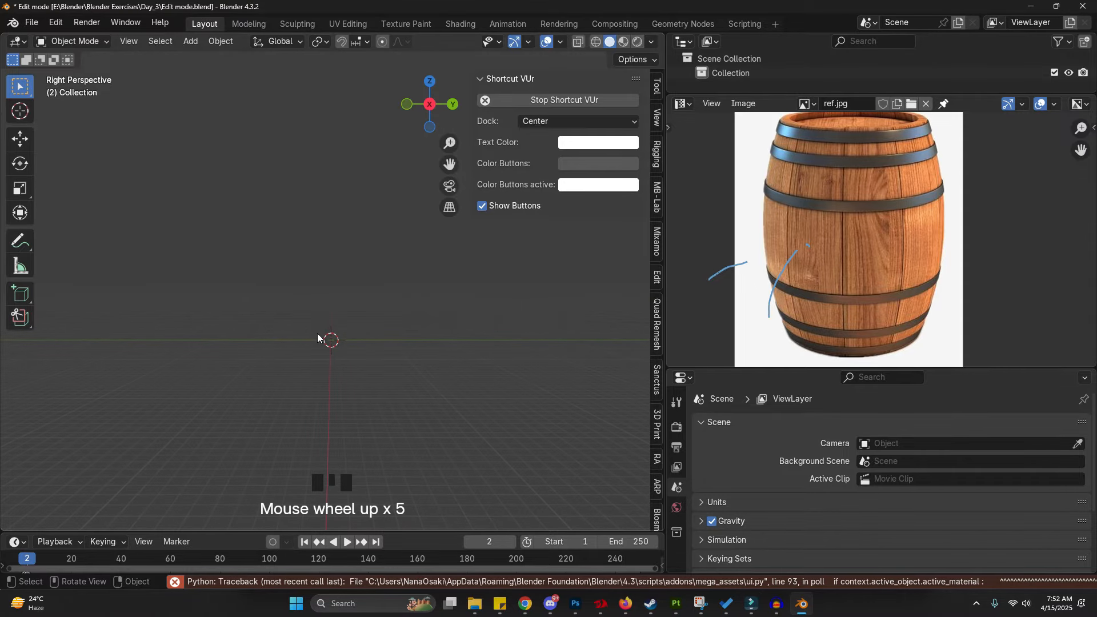
left_click(455, 212)
scroll(333, 360, "up", 7)
middle_click_drag(318, 387, 313, 373, "shift")
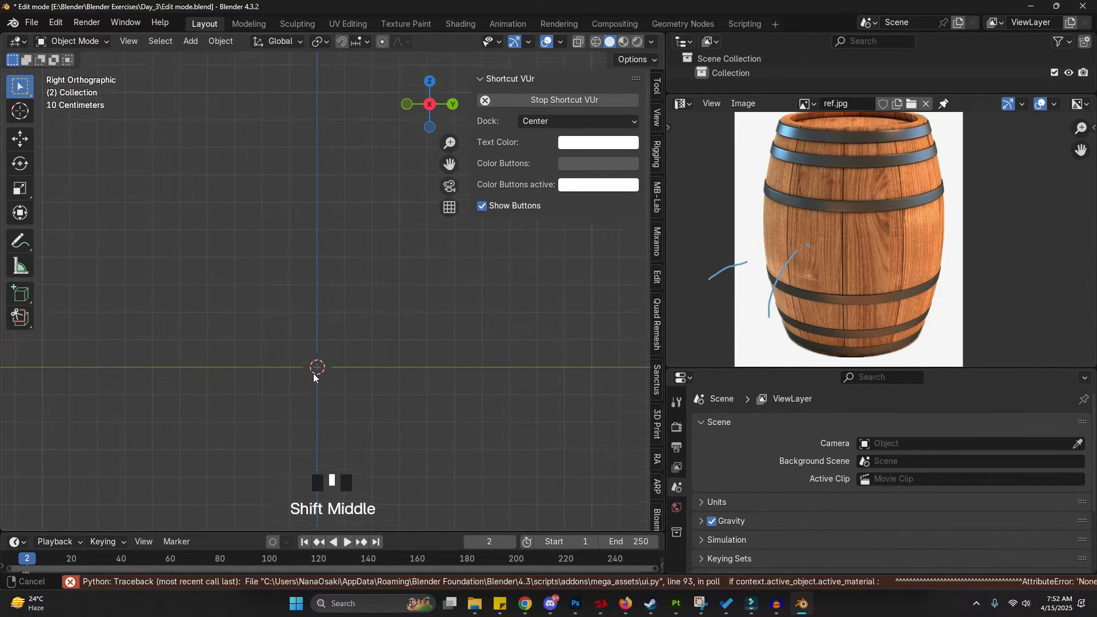
scroll(225, 311, "up", 1)
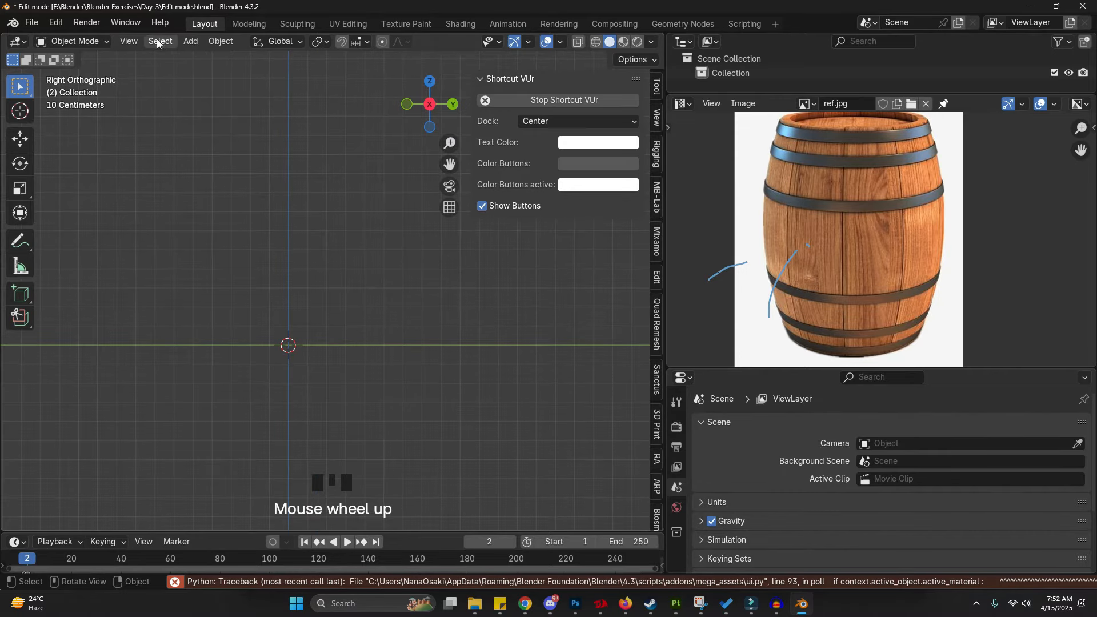
left_click(200, 41)
mouse_move(204, 60)
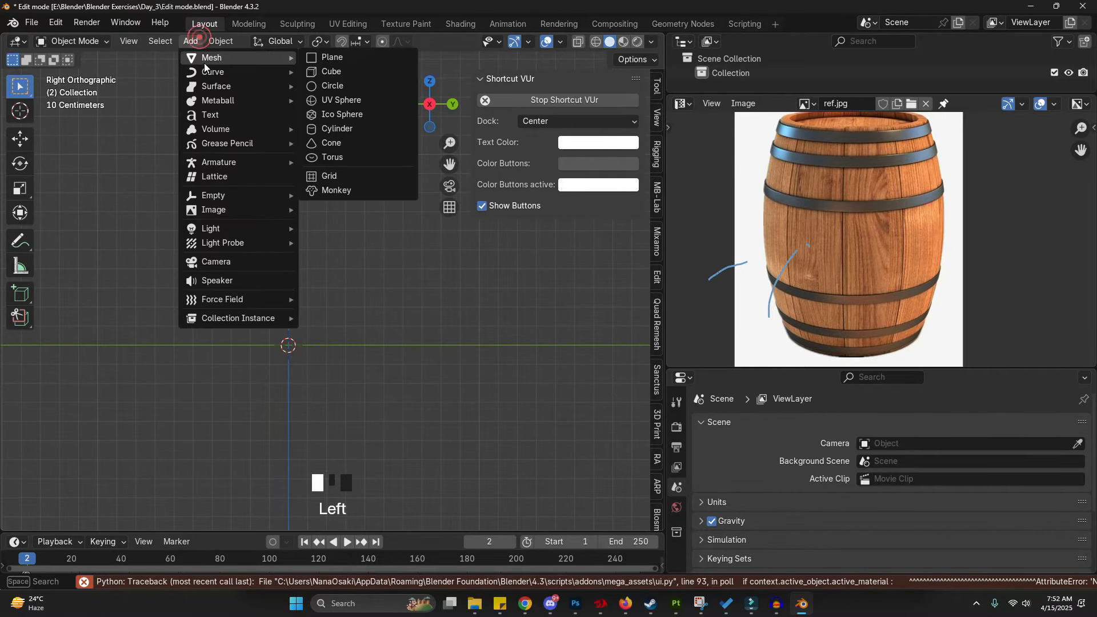
left_click(383, 127)
scroll(279, 291, "down", 4)
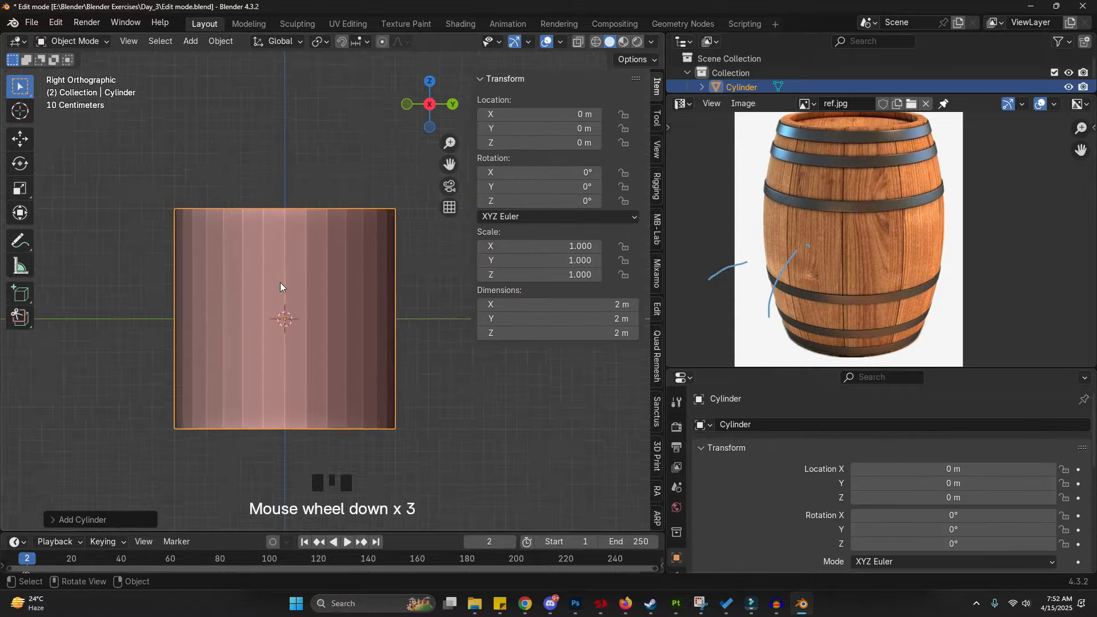
- Move the cylinder up 1 m along the Z axis
key("g")
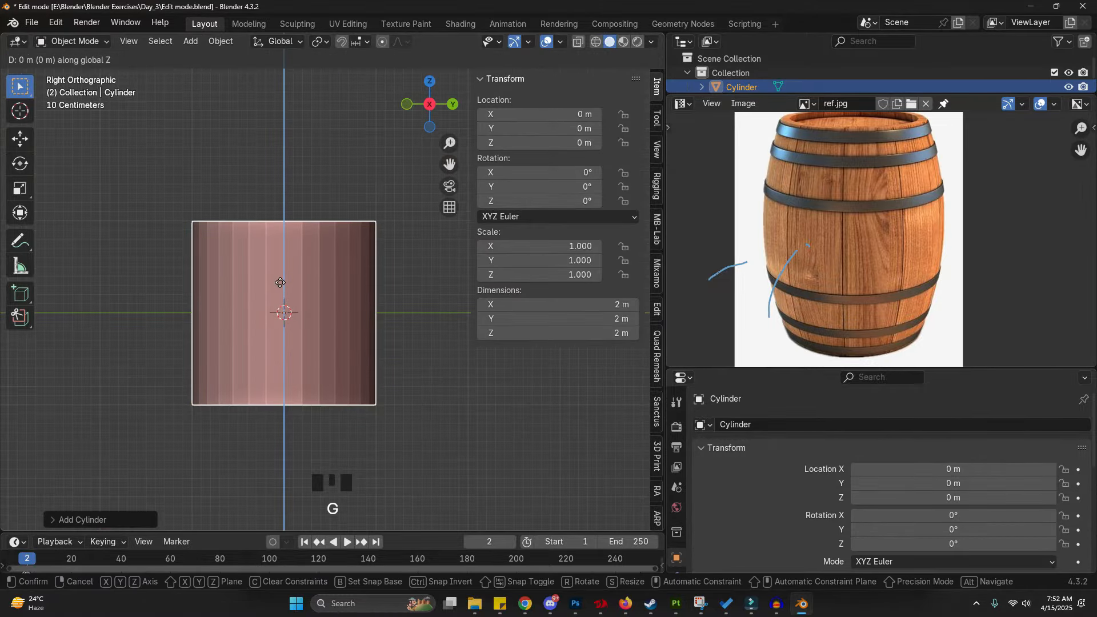
key("1")
key("g")
key("1")
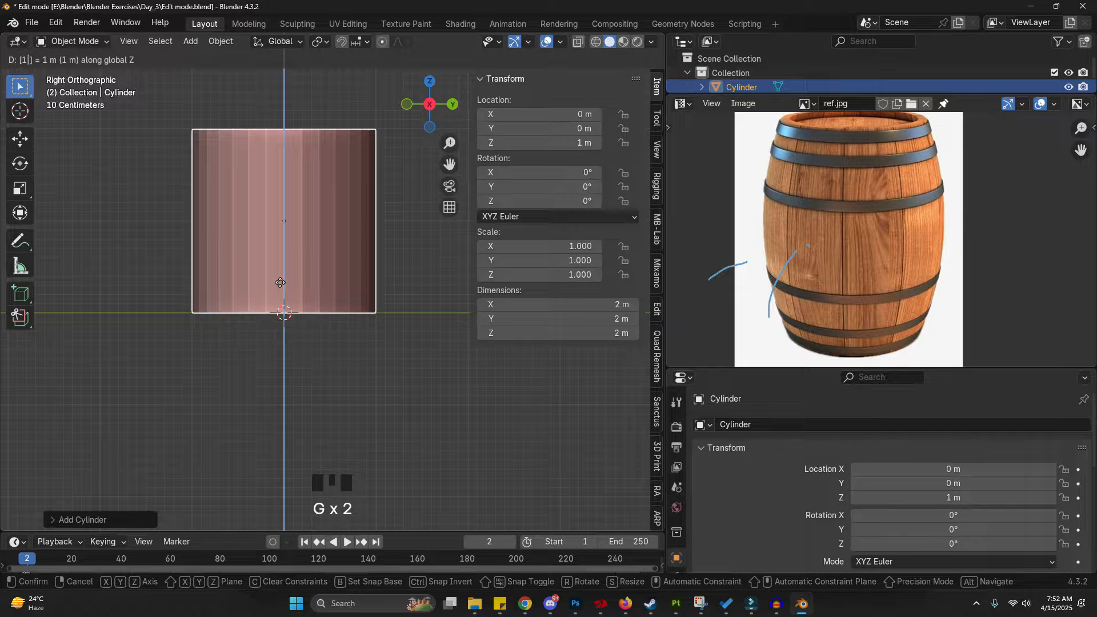
key("Return")
- Scale the cylinder along Z to about 1.575
middle_click_drag(300, 279, 318, 337, "shift")
scroll(320, 343, "down", 3)
middle_click_drag(295, 374, 307, 390, "shift")
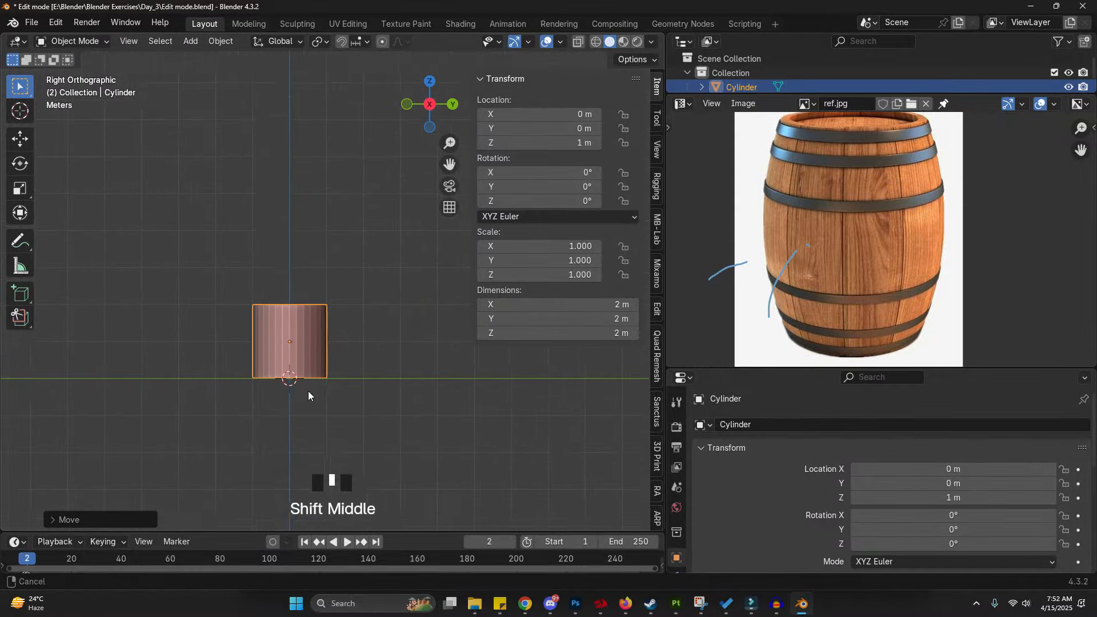
key("s")
key("z")
left_click(394, 343)
- Move the cylinder along Z to about 1.59 m so its base sits on the floor grid
key("g")
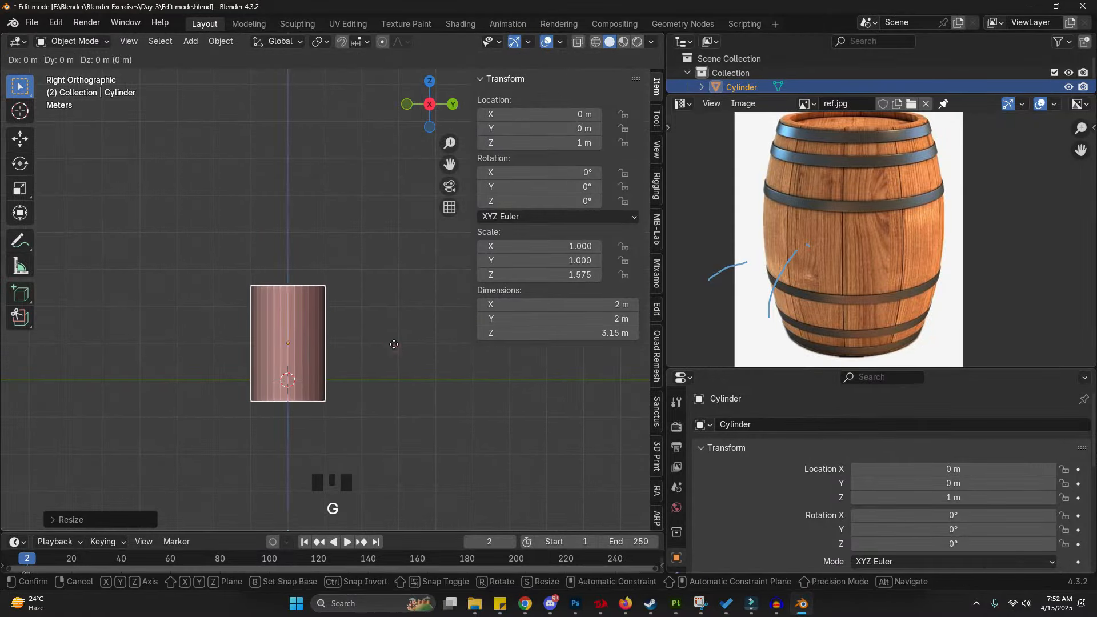
key("z")
left_click(392, 326)
key("g")
left_click(392, 325)
middle_click_drag(294, 354, 280, 284, "shift")
scroll(311, 307, "up", 4)
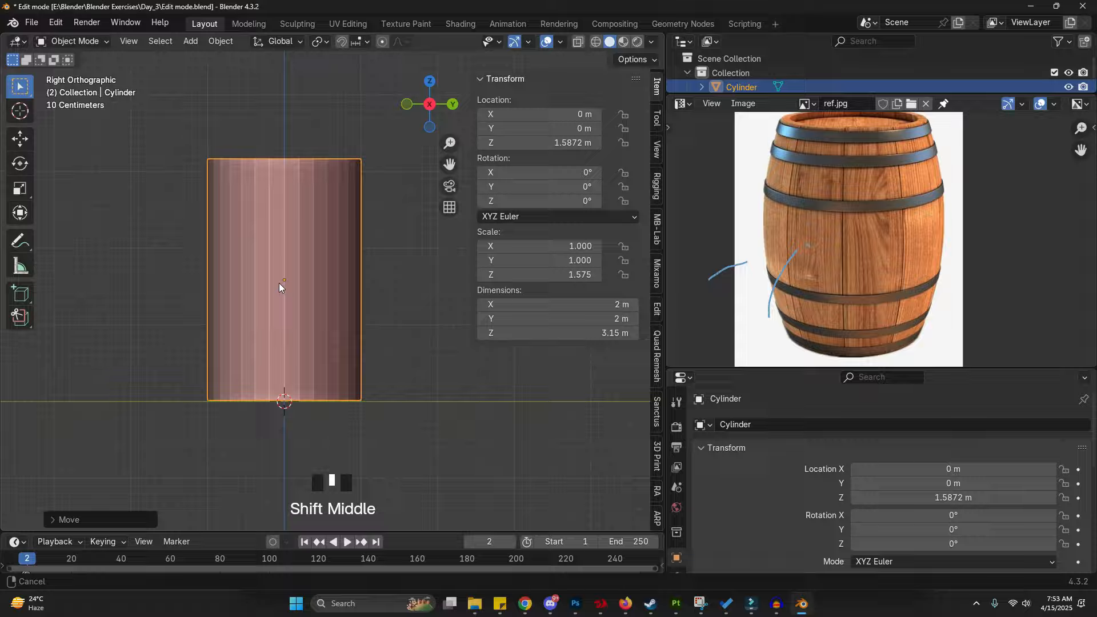
- Draw an annotation curve beside the cylinder outlining the barrel's bulging side
key("d")
left_click(361, 156)
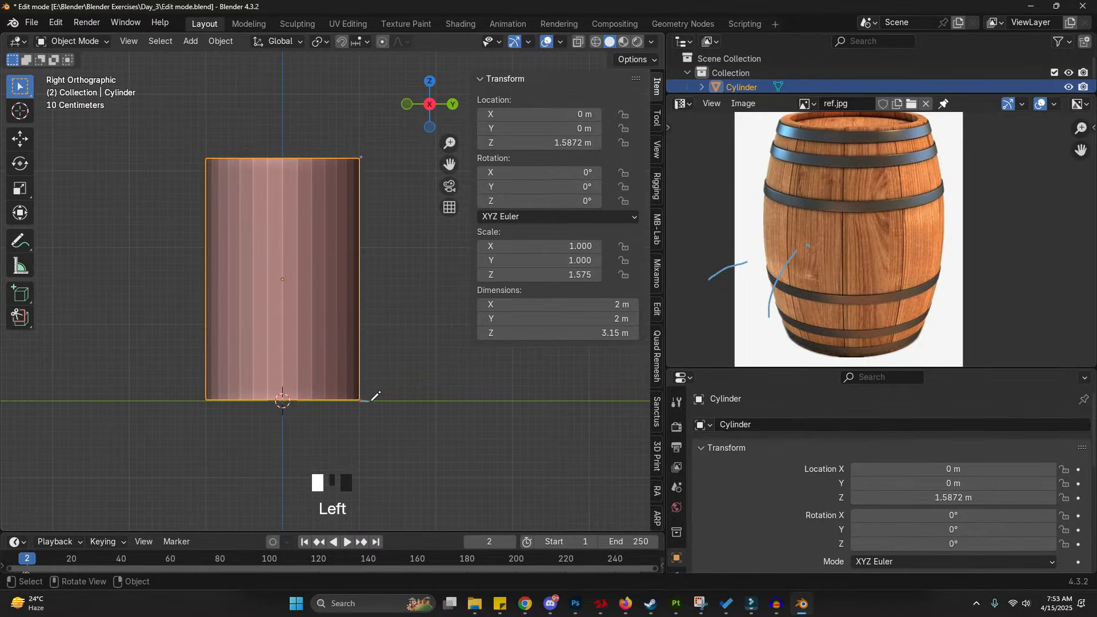
mouse_move(363, 401)
left_mouse_down()
mouse_move(393, 323)
mouse_move(394, 262)
mouse_move(389, 207)
mouse_move(371, 159)
mouse_move(362, 164)
left_mouse_up()
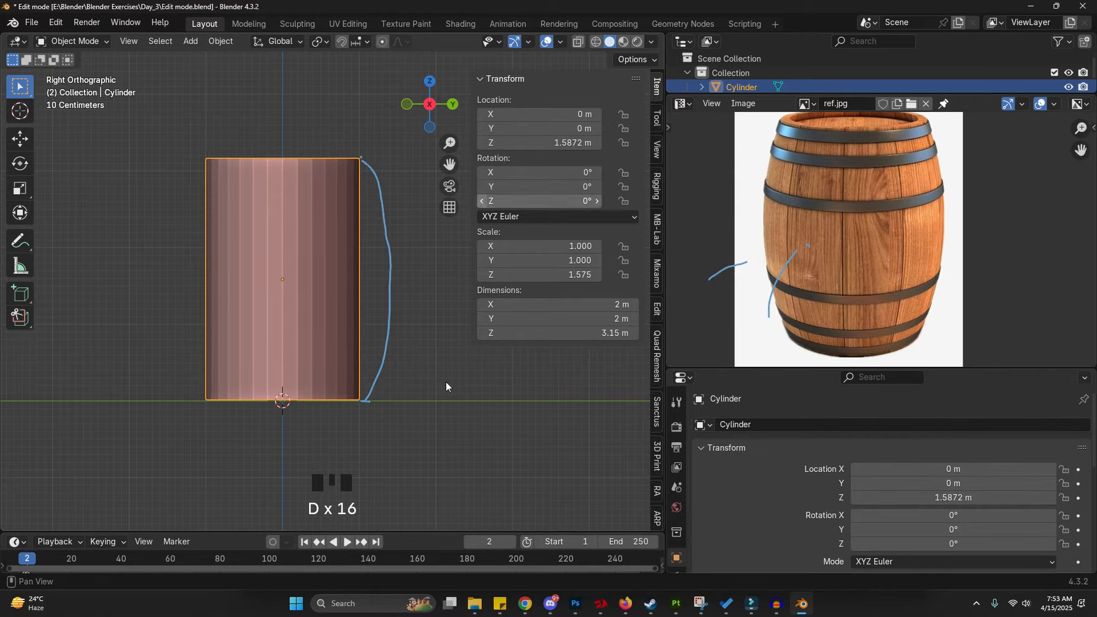
left_click(369, 161)
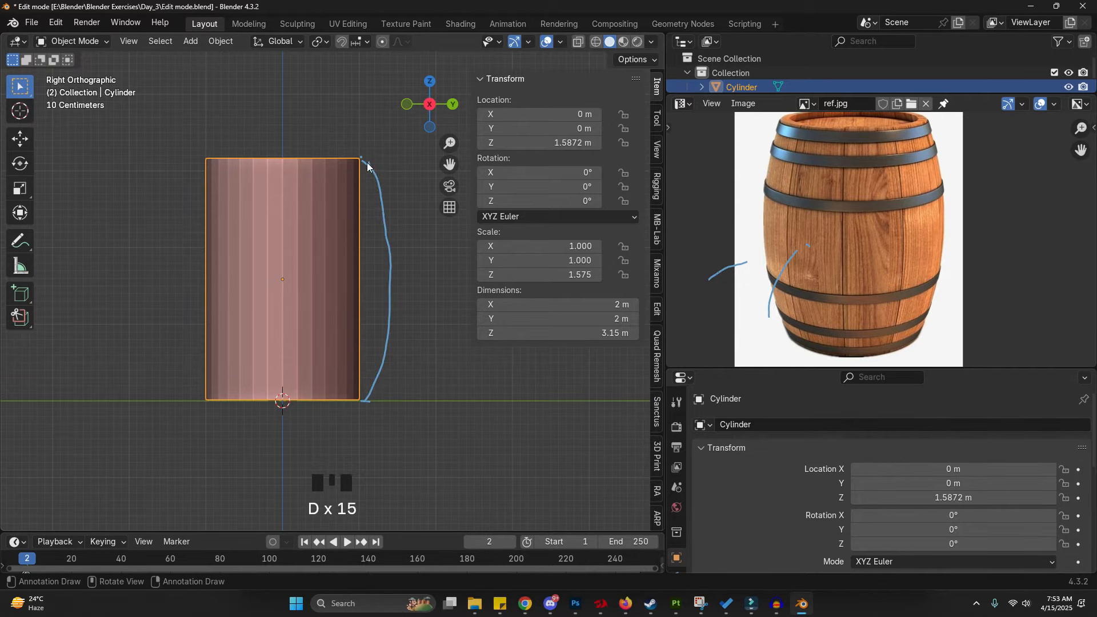
left_click_drag(377, 210, 395, 285)
mouse_move(380, 395)
right_mouse_down()
mouse_move(387, 351)
mouse_move(366, 120)
mouse_move(387, 343)
mouse_move(391, 240)
right_mouse_up()
- Try shaping the barrel by extruding, scaling and moving the cylinder's bottom edge loop, then undo it
key("Tab")
middle_click_drag(287, 421, 287, 388)
left_click(283, 393)
key("g")
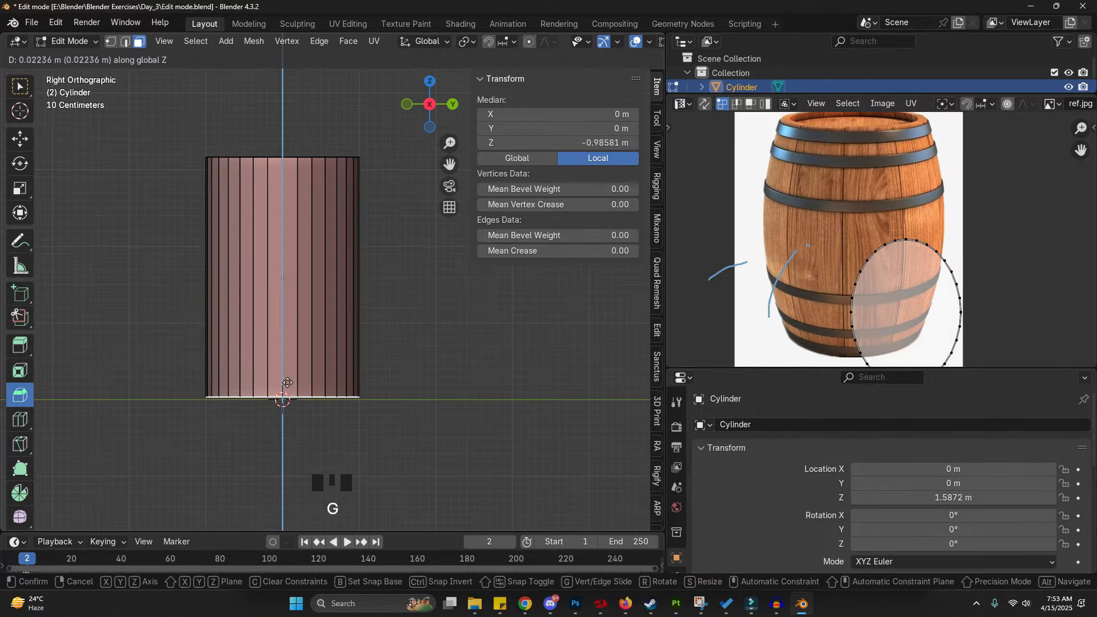
left_click(302, 197)
key("e")
left_click(306, 223)
key("s")
left_click(308, 224)
key("g")
left_click(313, 250)
key("s")
left_click(317, 259)
key("e")
left_click(316, 257)
key("g")
middle_click(316, 267)
left_click(316, 282)
key("ctrl+z")
key("ctrl+z")
key("ctrl+z")
key("ctrl+z")
key("ctrl+z")
key("ctrl+z")
key("ctrl+z")
key("ctrl+z")
key("ctrl+z")
key("ctrl+z")
key("ctrl+z")
key("ctrl+z")
key("ctrl+z")
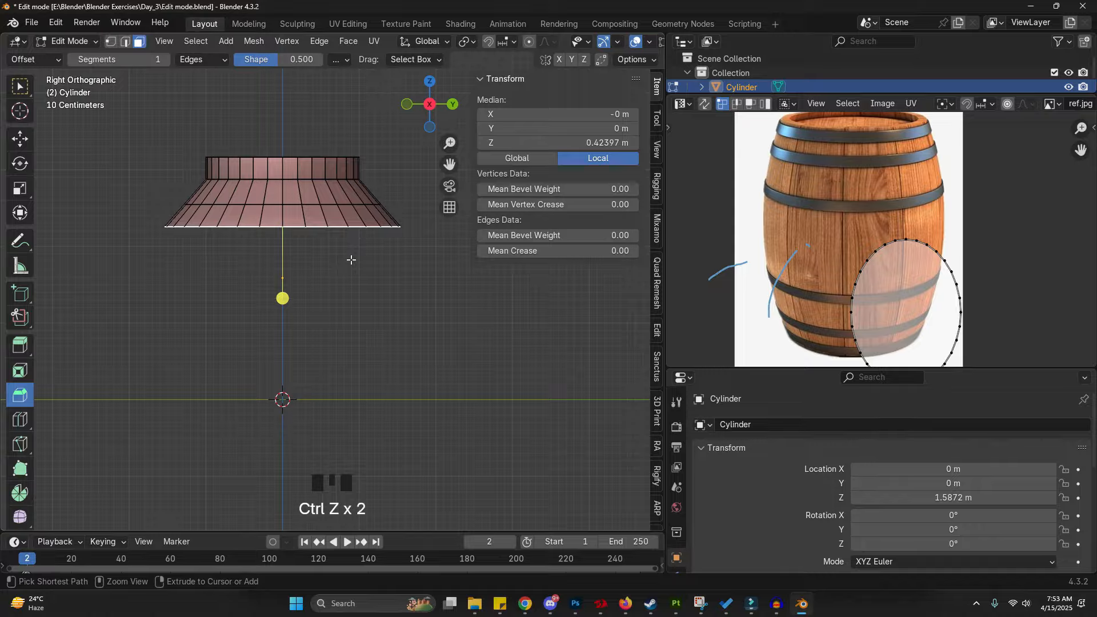
mouse_move(371, 140)
right_mouse_down()
mouse_move(380, 232)
mouse_move(372, 381)
mouse_move(386, 267)
right_mouse_up()
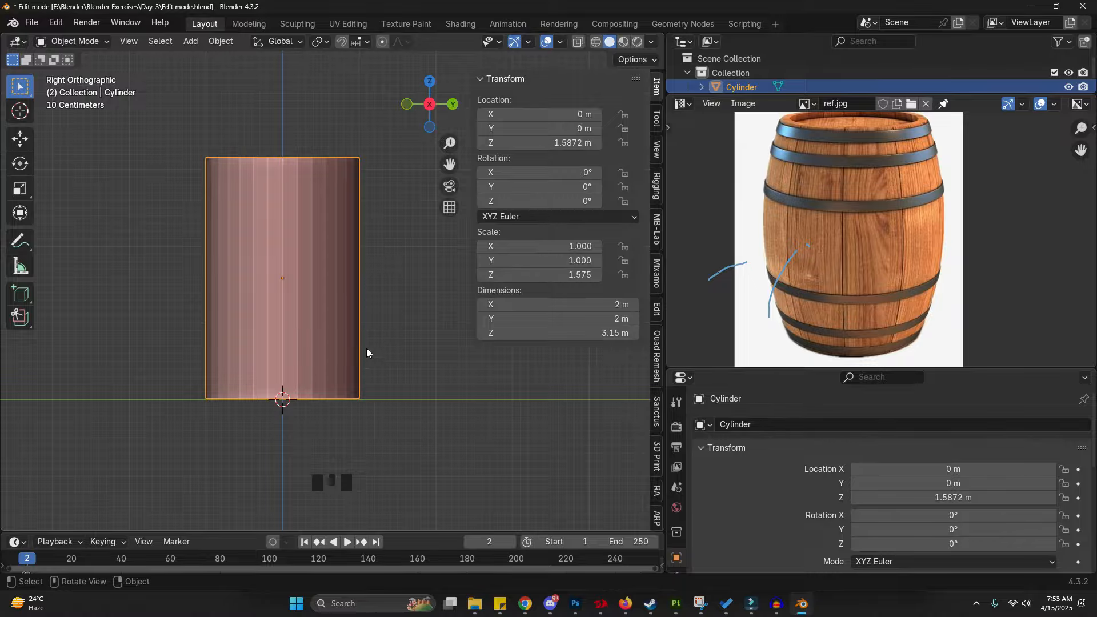
- Add a loop cut around the middle of the cylinder and scale the loop outward to about 1.15
key("Tab")
left_click(445, 337)
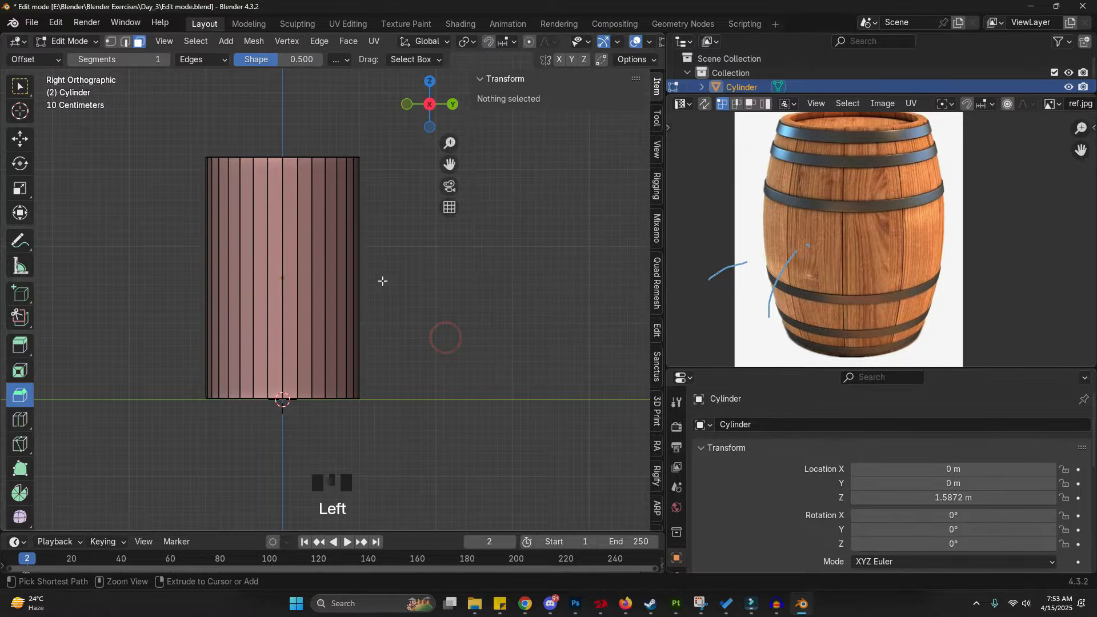
key("ctrl+r")
left_click(360, 270)
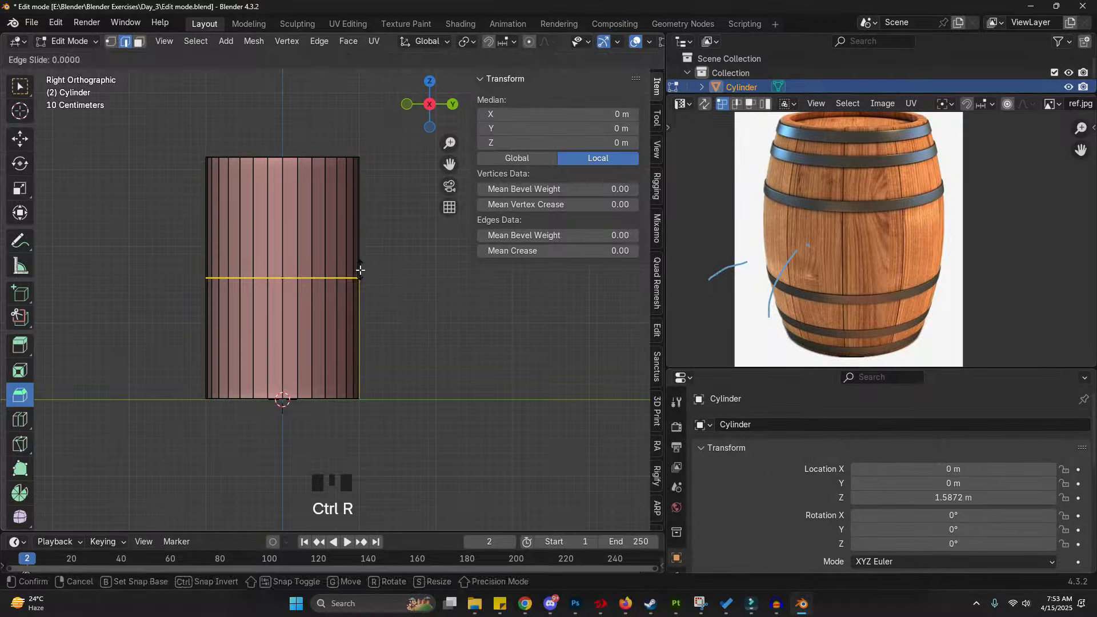
right_click(360, 269)
key("s")
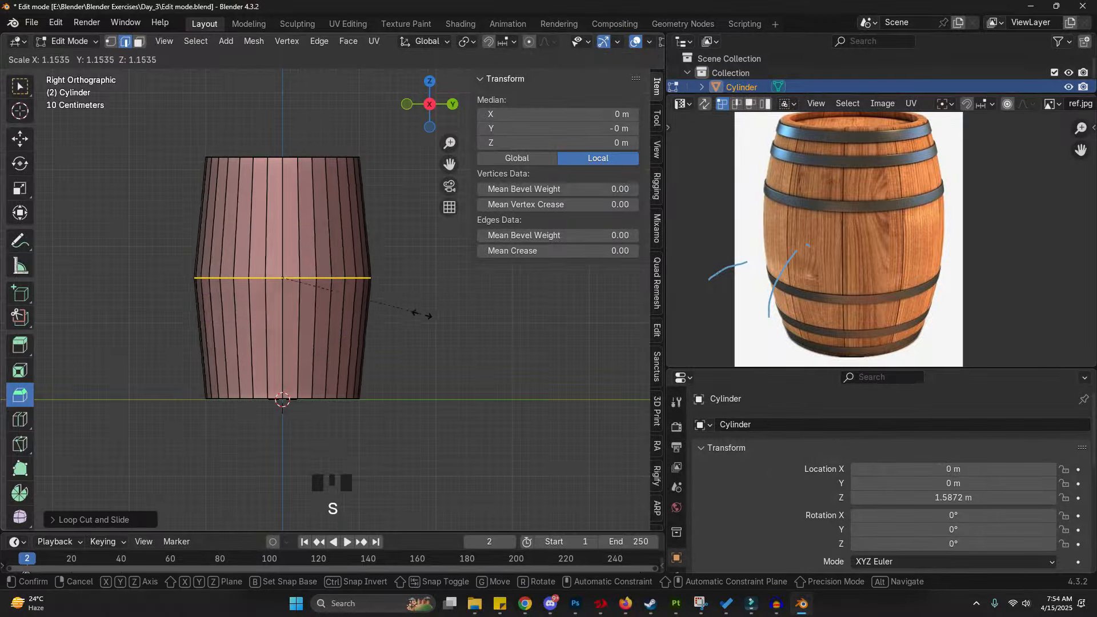
left_click(464, 334)
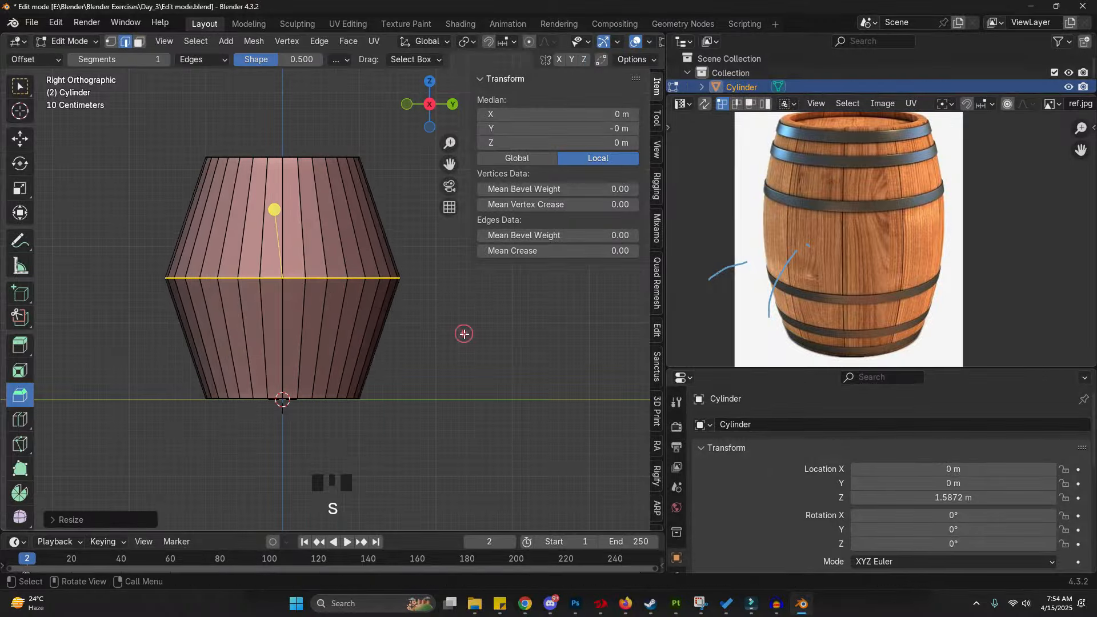
- Bevel the middle edge loop with 5 segments to round the barrel's bulge
key("ctrl+b")
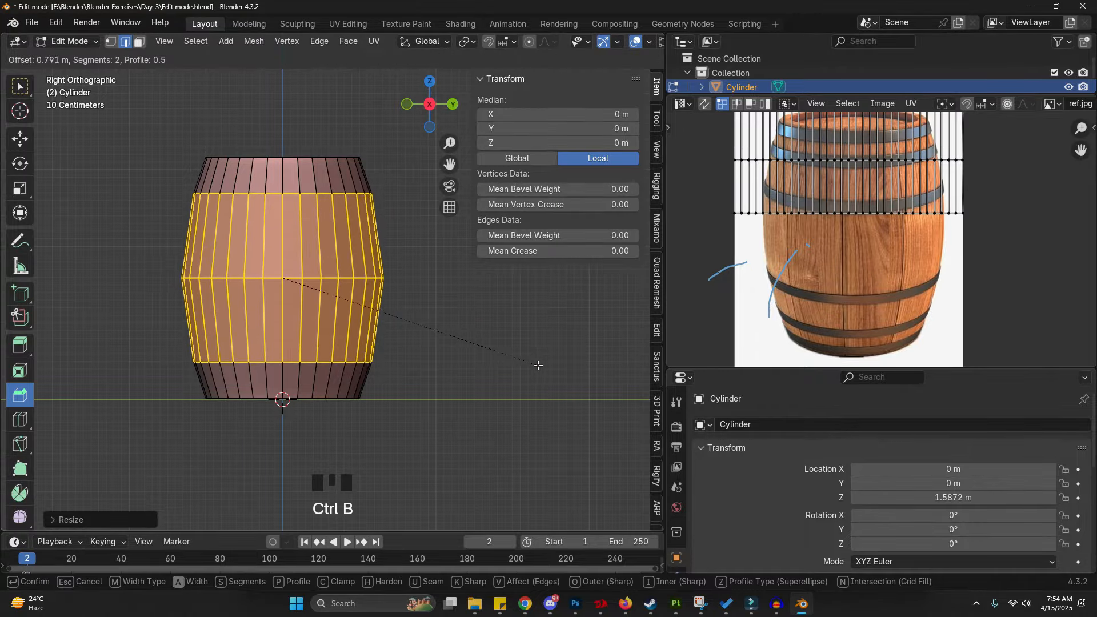
scroll(551, 371, "up", 2)
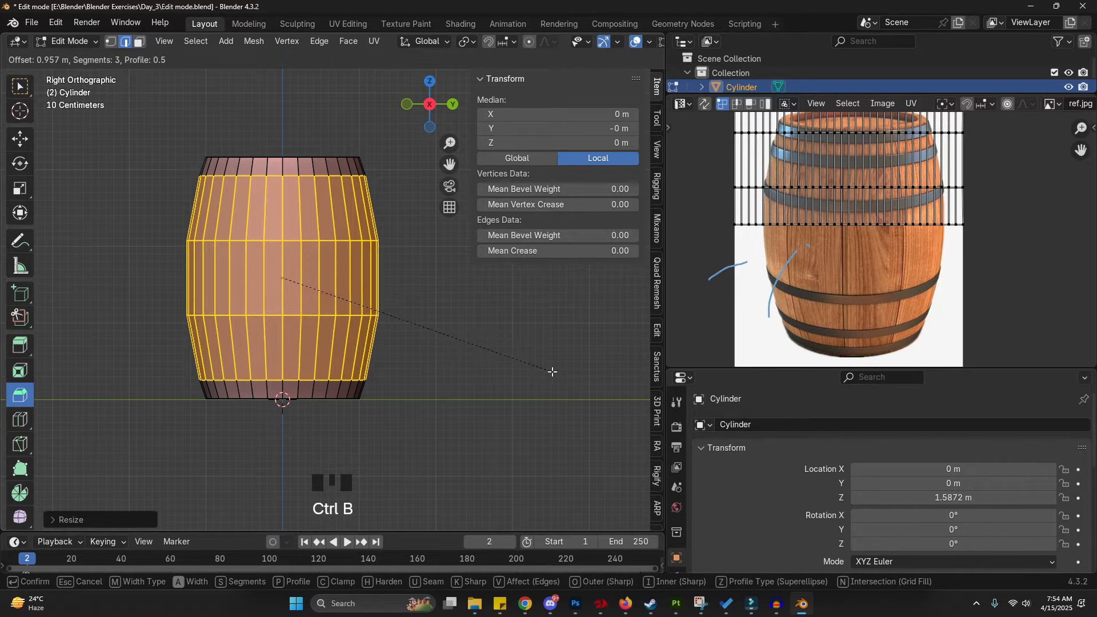
scroll(552, 372, "up", 1)
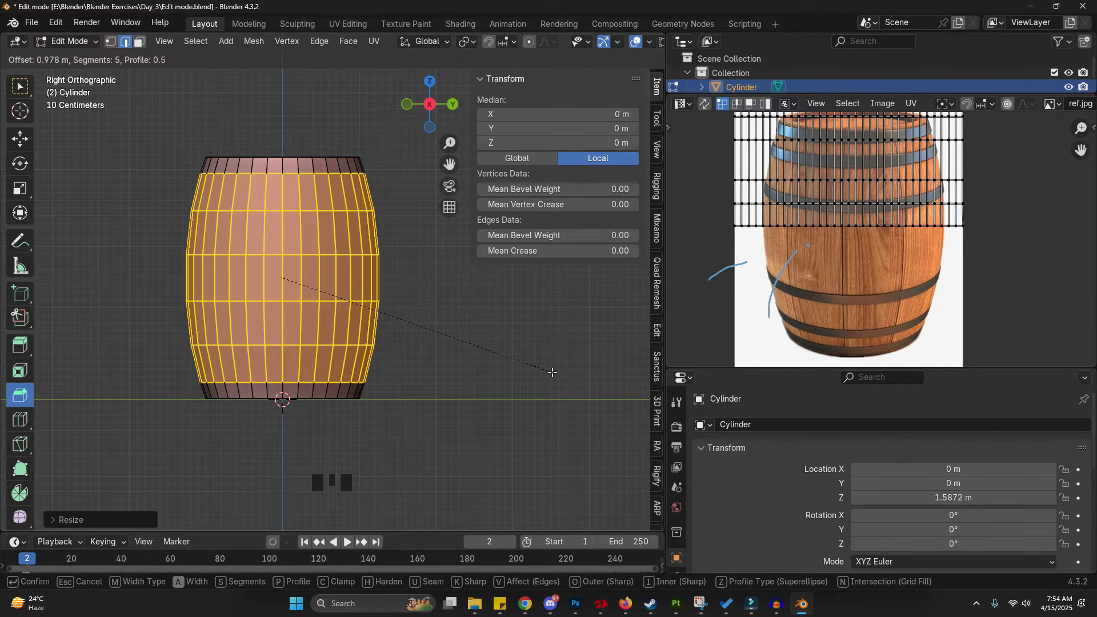
left_click(552, 372)
left_click(521, 348)
- Undo the bevel, scale and loop cut to return to the straight cylinder
key("Tab")
mouse_move(357, 161)
left_mouse_down()
mouse_move(376, 229)
mouse_move(370, 388)
left_mouse_up()
key("d")
mouse_move(362, 400)
right_mouse_down()
mouse_move(380, 209)
mouse_move(363, 152)
mouse_move(361, 209)
right_mouse_up()
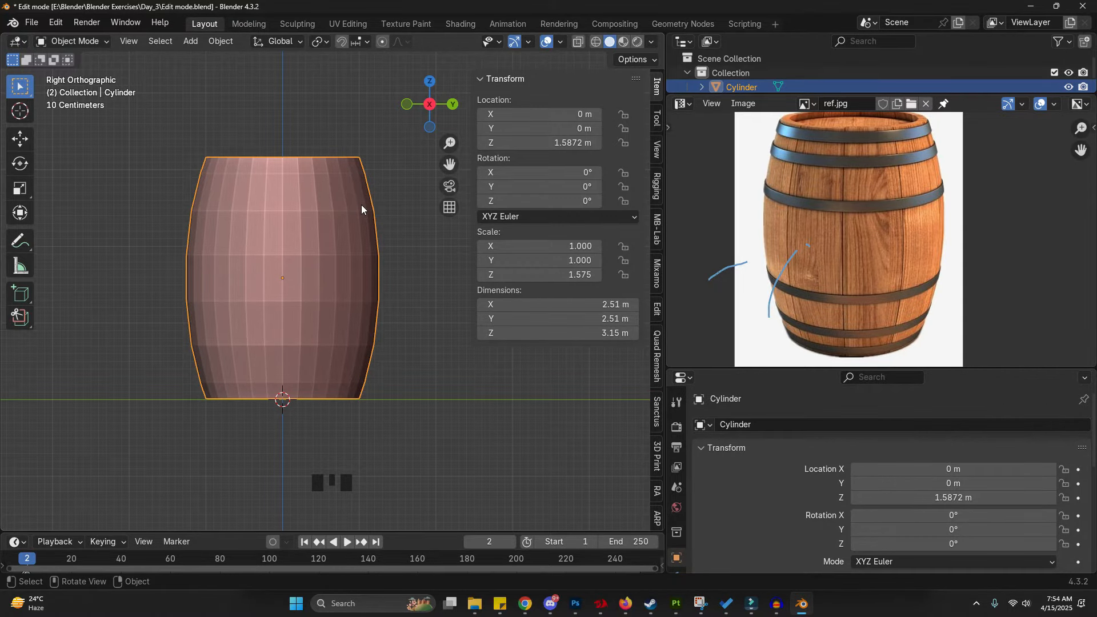
mouse_move(677, 321)
right_mouse_down()
mouse_move(723, 289)
mouse_move(769, 188)
mouse_move(799, 213)
mouse_move(766, 227)
right_mouse_up()
key("ctrl+z")
key("ctrl+z")
key("ctrl+z")
key("ctrl+z")
key("ctrl+z")
key("ctrl+z")
key("ctrl+z")
key("ctrl+z")
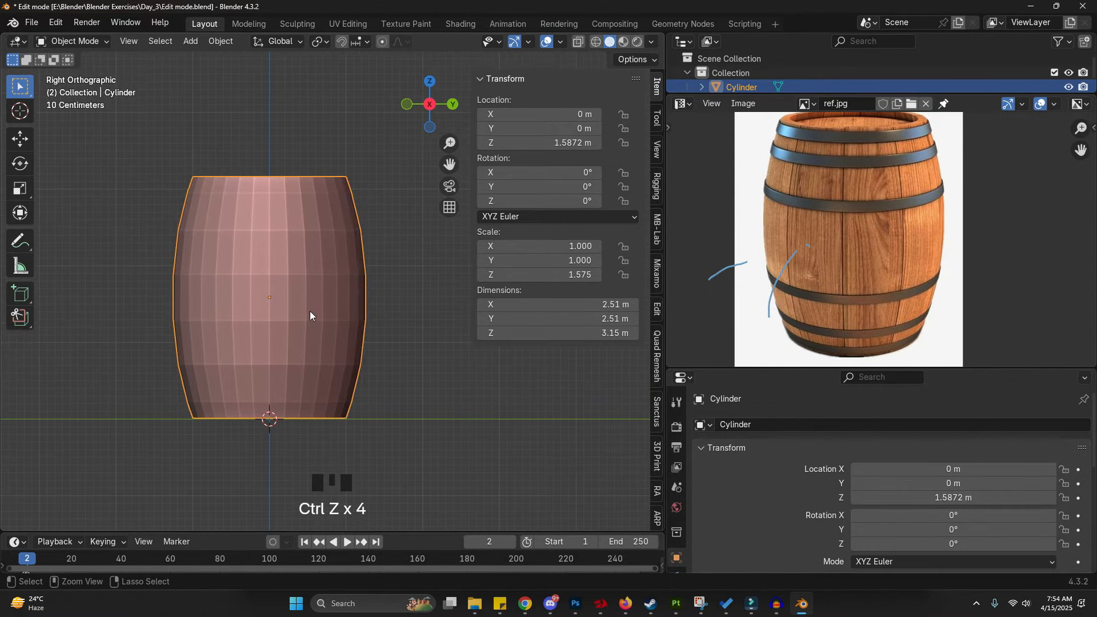
key("ctrl+z")
- Add a loop cut around the cylinder's middle and scale it outward to about 1.41
middle_click_drag(309, 312, 326, 294, "shift")
key("ctrl+r")
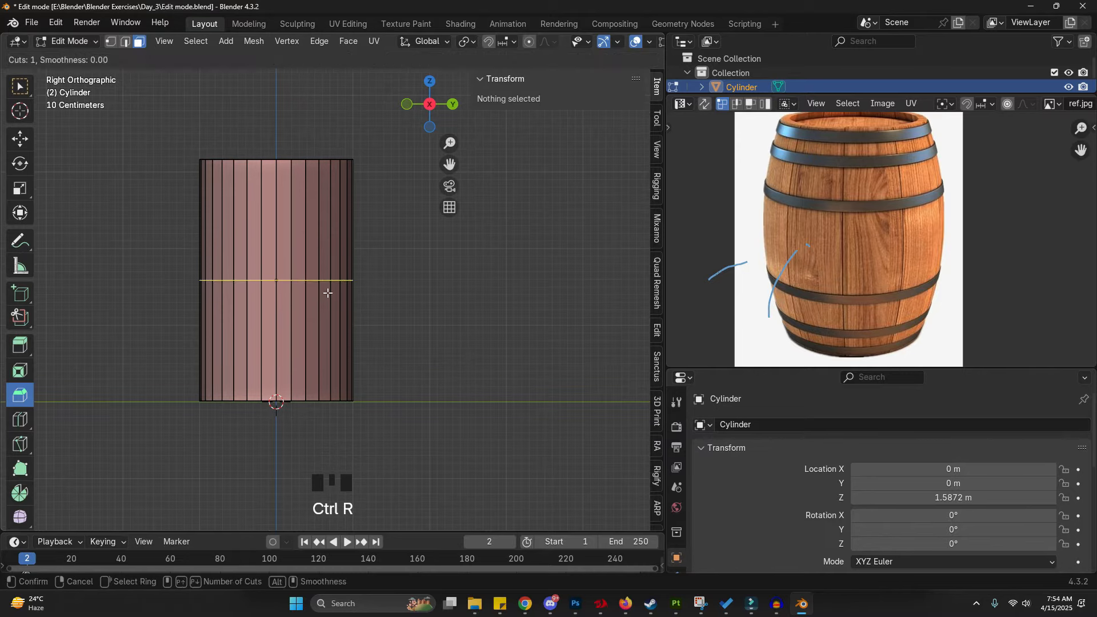
left_click(328, 293)
key("s")
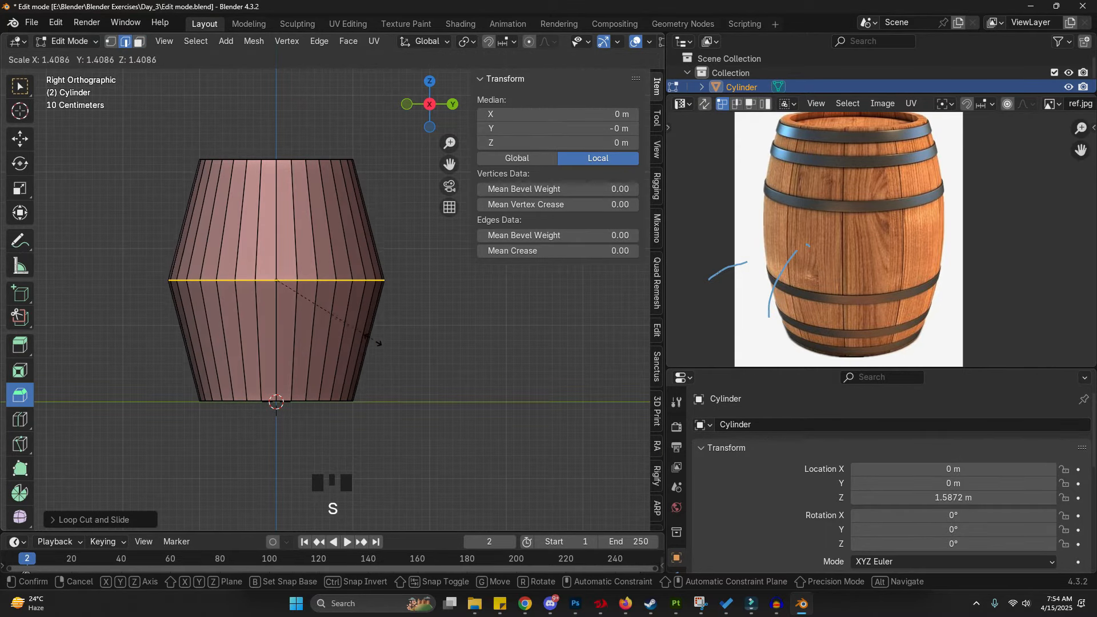
left_click(376, 348)
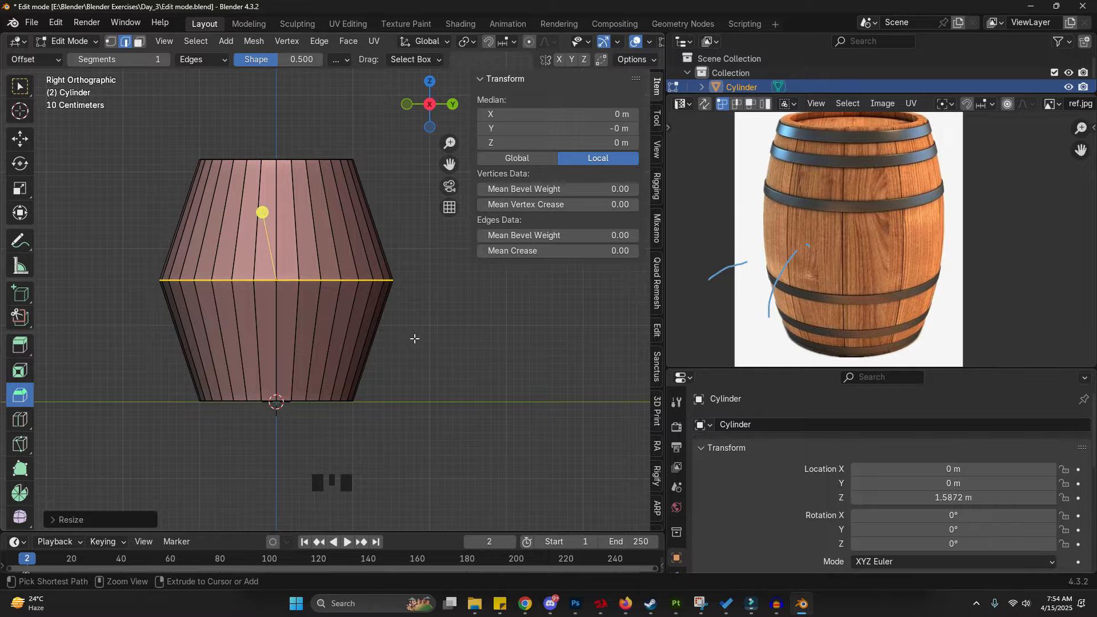
- Bevel the middle edge loop with 9 segments to form the barrel's curved sides
key("ctrl+b")
scroll(429, 351, "up", 5)
scroll(492, 400, "up", 3)
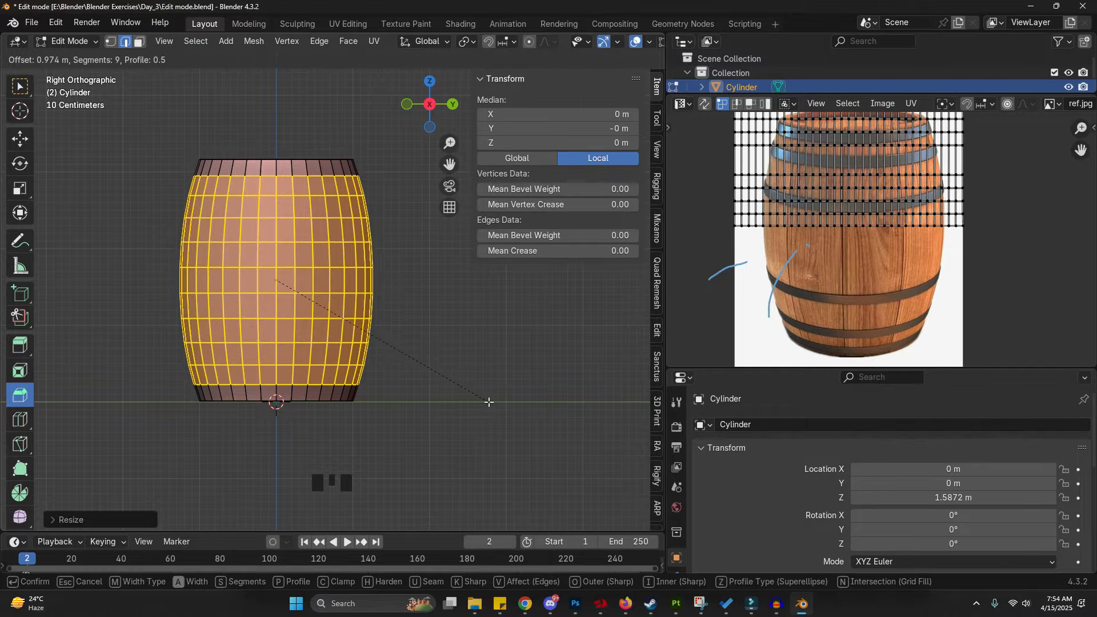
left_click(489, 401)
- Switch the reference pane to the Image Editor and examine the barrel's top rim in the reference and viewport
middle_click_drag(907, 249, 899, 292, "shift")
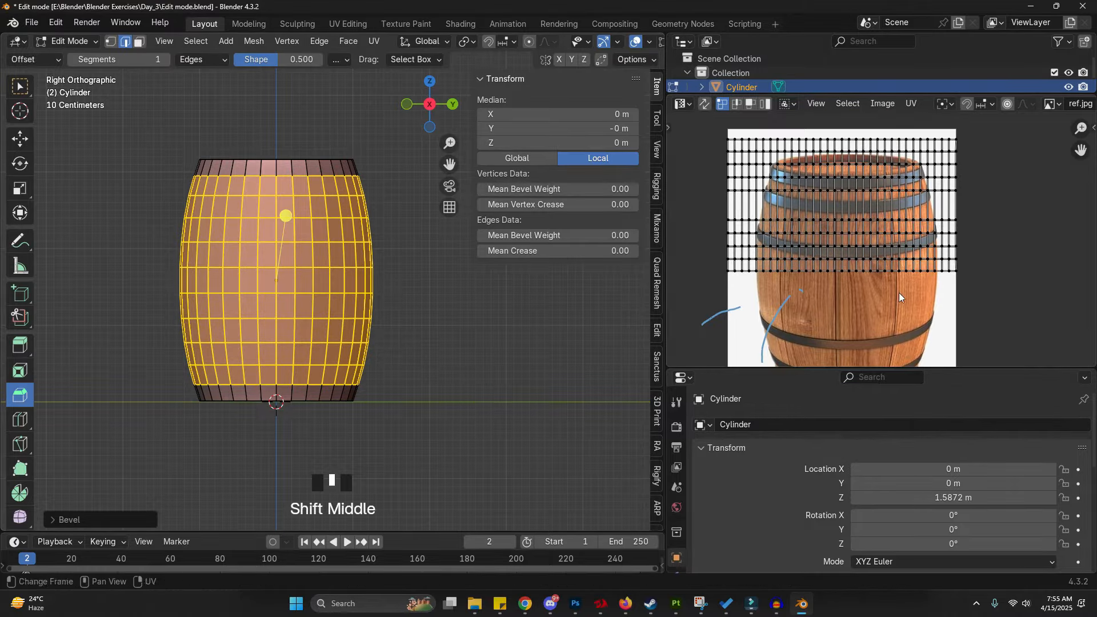
scroll(819, 107, "up", 2)
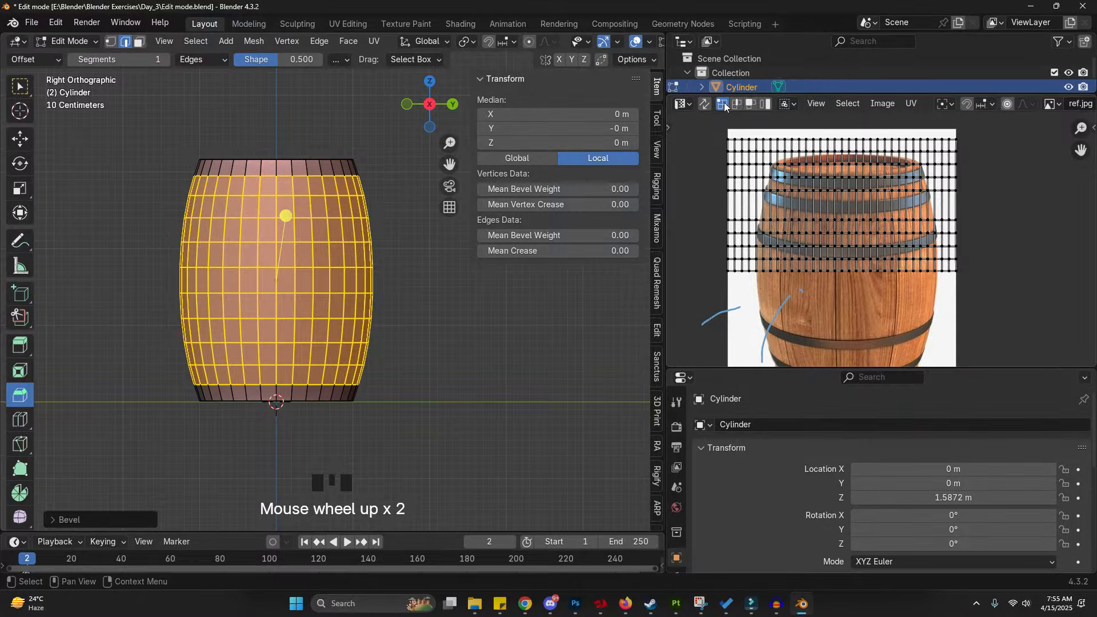
left_click(682, 104)
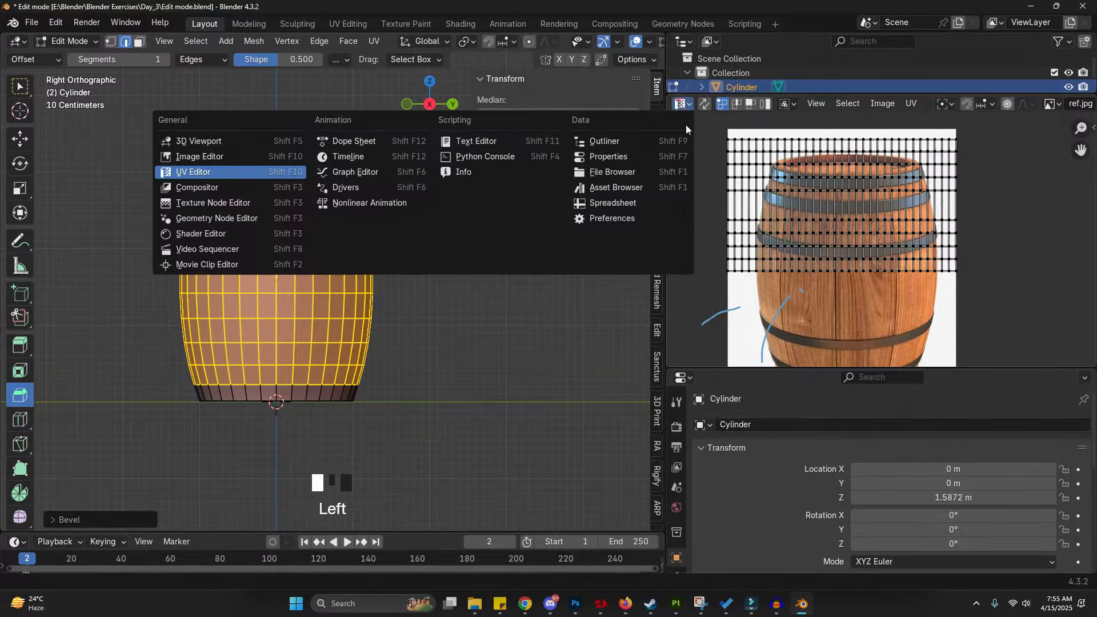
left_click(238, 159)
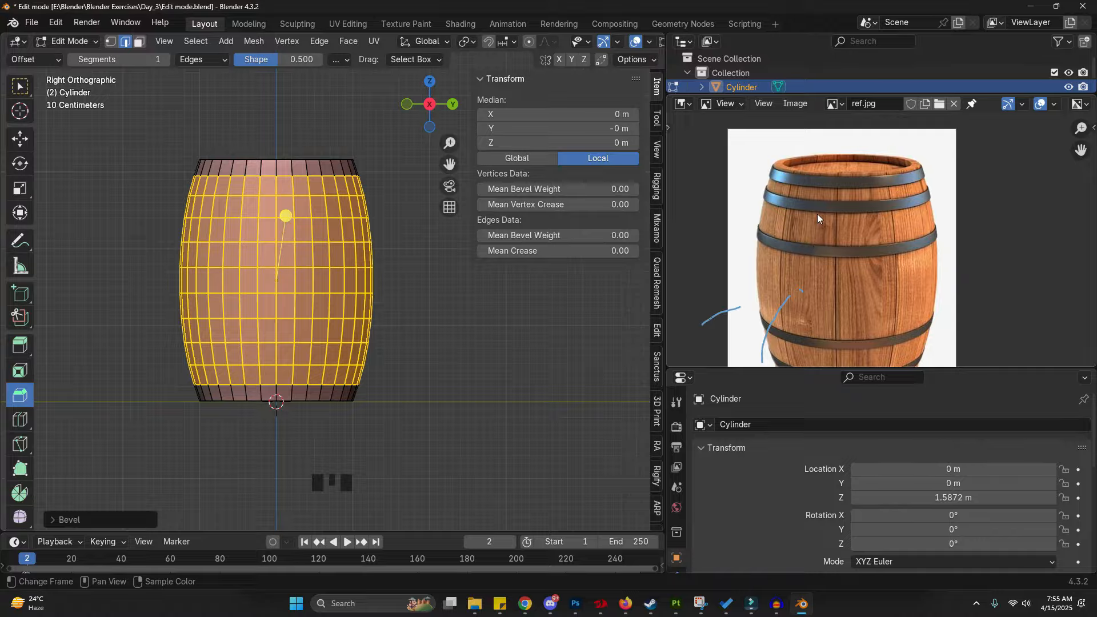
scroll(856, 142, "up", 3)
scroll(766, 176, "up", 2)
middle_click_drag(748, 211, 792, 245)
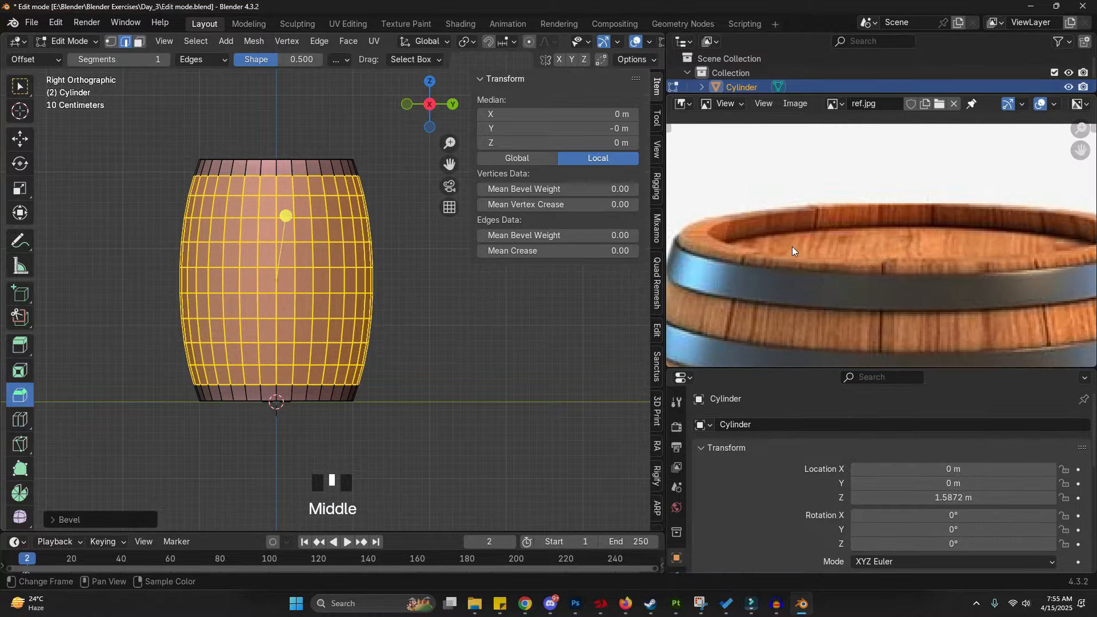
middle_click_drag(880, 211, 825, 248, "shift")
scroll(926, 214, "up", 1)
scroll(932, 213, "down", 4)
scroll(922, 216, "up", 1)
key("d")
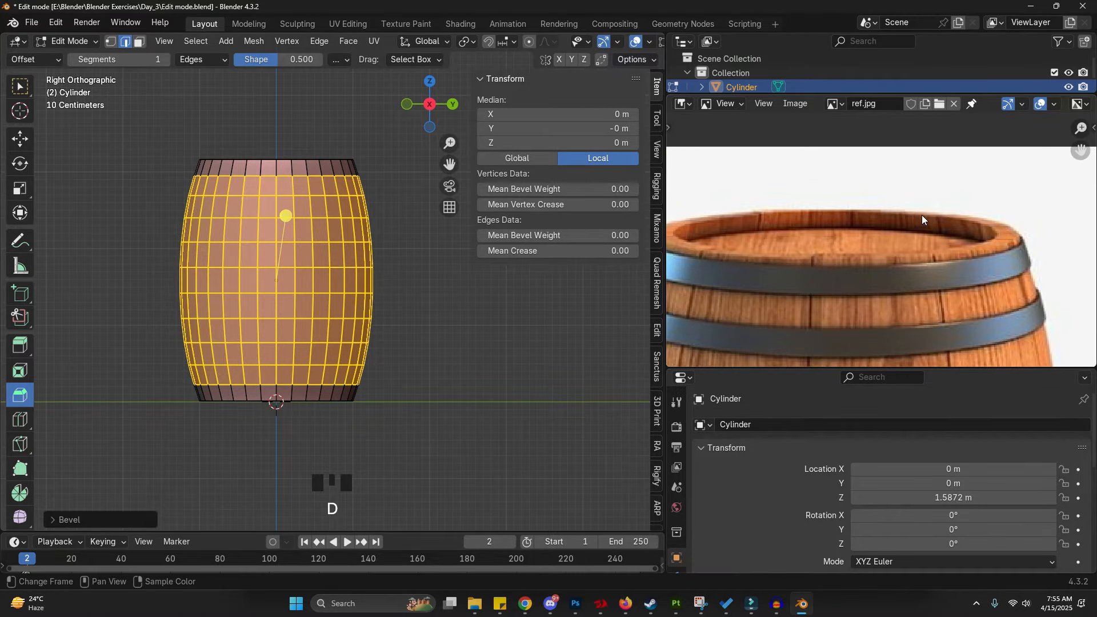
mouse_move(997, 230)
left_mouse_down()
mouse_move(972, 248)
mouse_move(976, 219)
left_mouse_up()
mouse_move(976, 224)
right_mouse_down()
mouse_move(982, 247)
mouse_move(999, 246)
right_mouse_up()
scroll(952, 245, "down", 1)
middle_click_drag(327, 181, 327, 160)
scroll(326, 161, "up", 1)
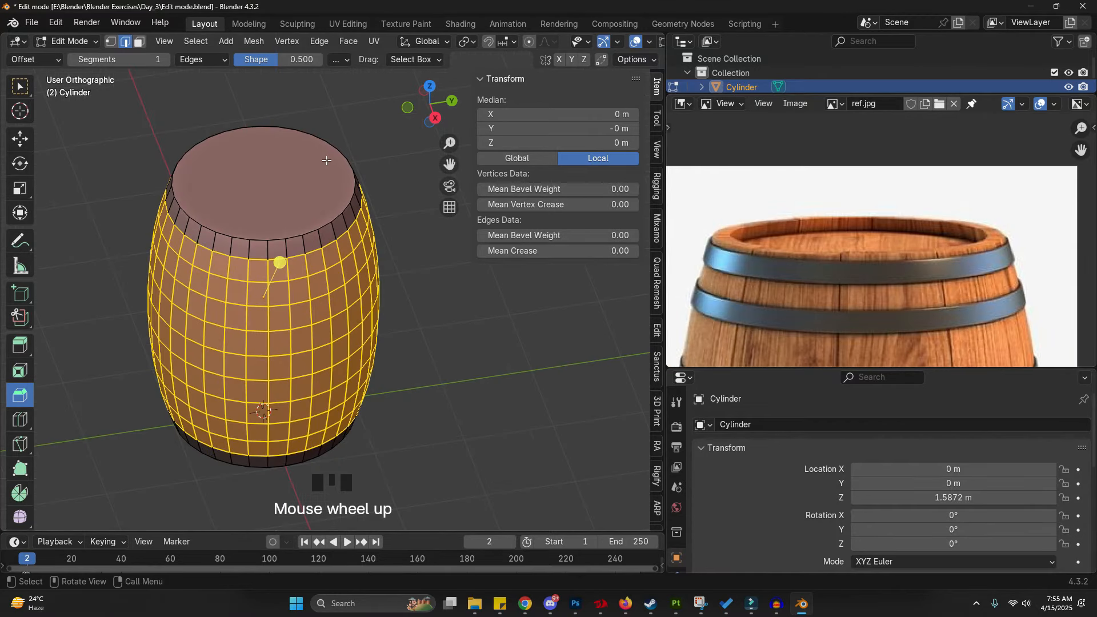
- Select the barrel's top face and try insetting it by about 0.17 m, then undo the inset
scroll(327, 161, "up", 3)
key("3")
left_click(331, 177)
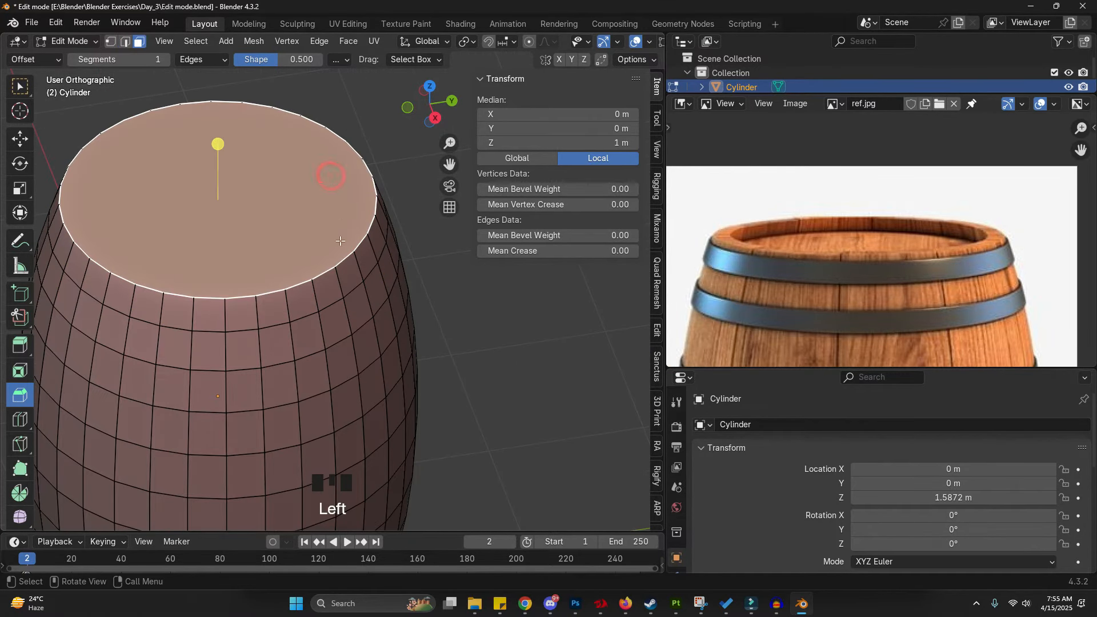
key("g")
right_click(301, 214)
left_click(25, 90)
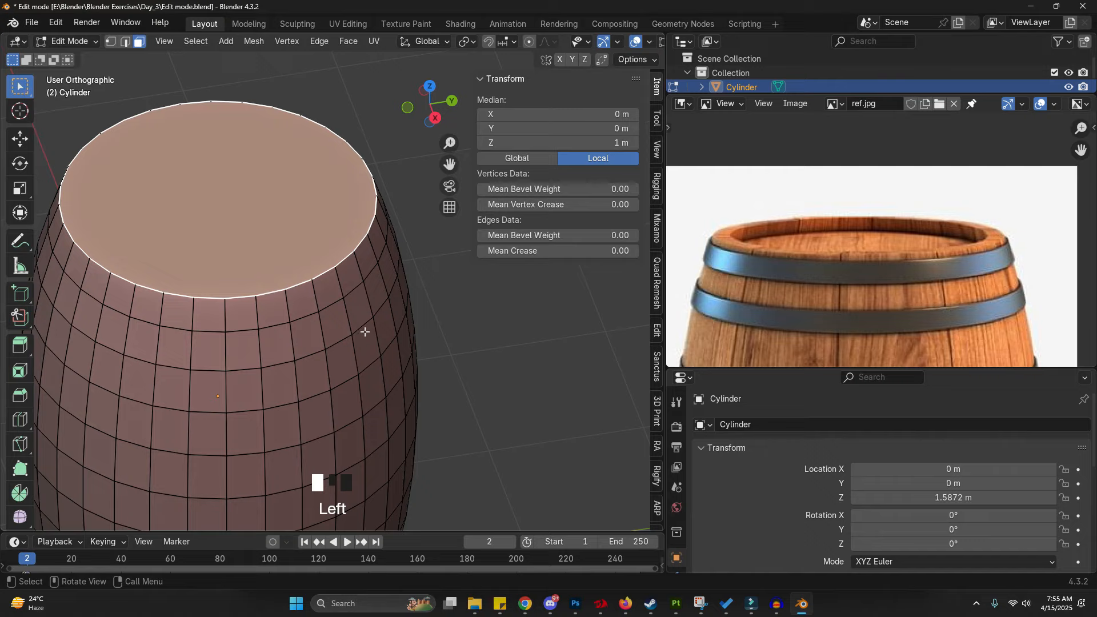
key("i")
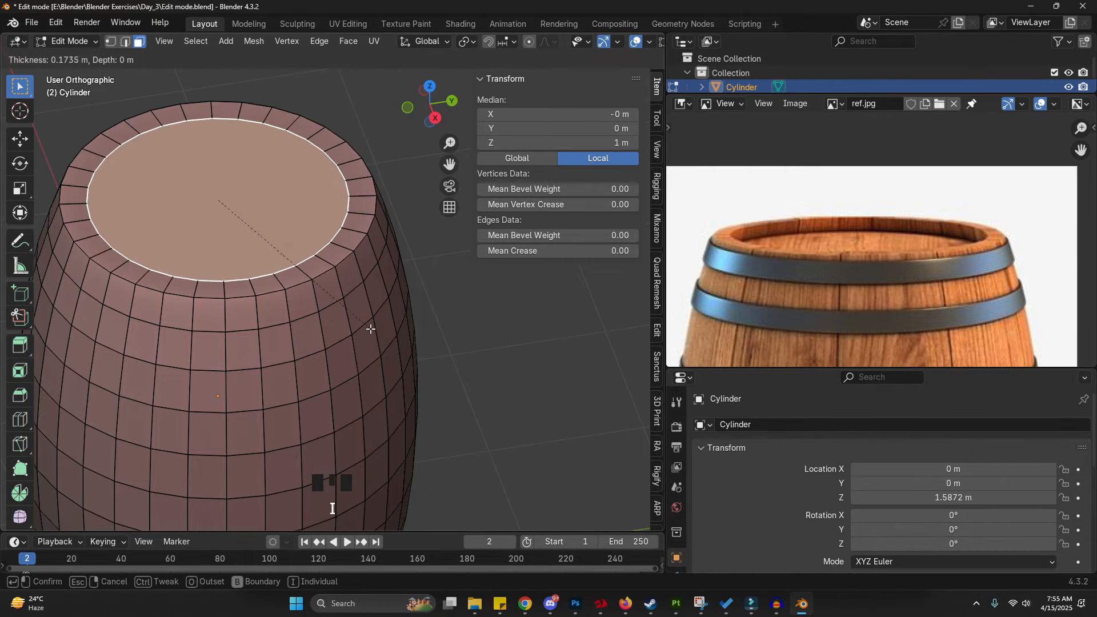
left_click(393, 312)
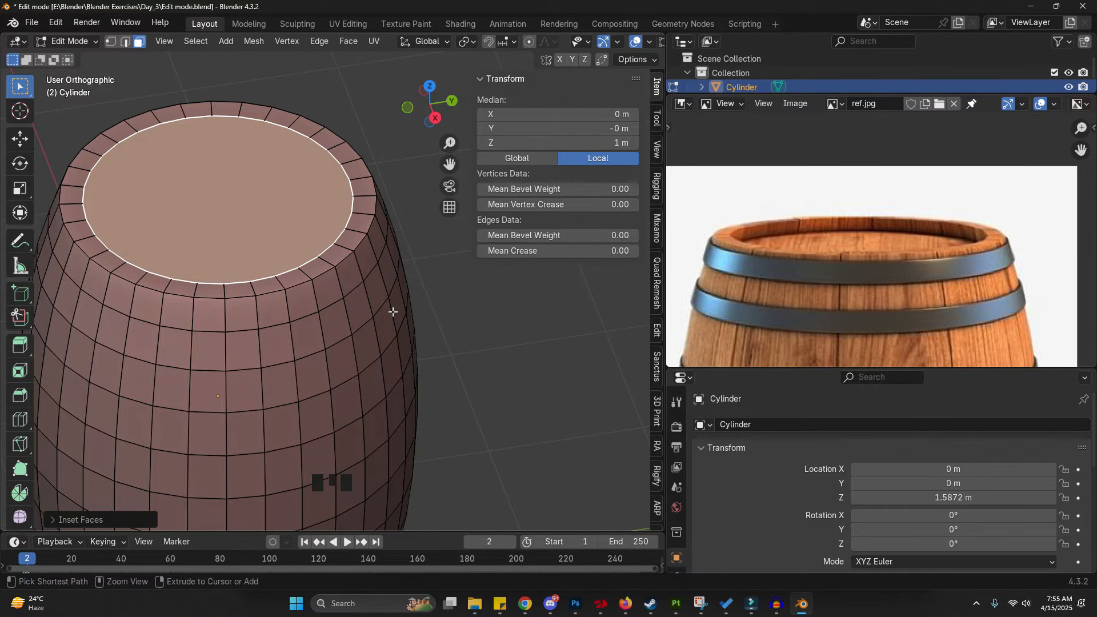
key("ctrl+z")
- Return to Object Mode and add a cube beside the barrel
key("Tab")
left_click(77, 332)
scroll(297, 277, "down", 6)
middle_click_drag(297, 277, 351, 331, "shift")
key("shift+a")
mouse_move(350, 313)
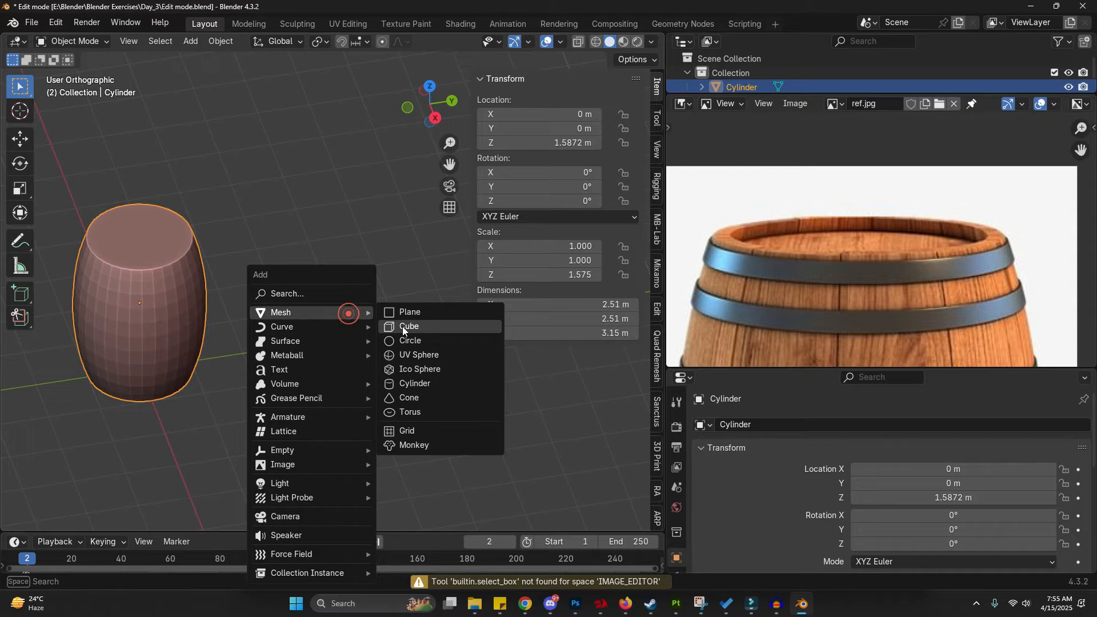
left_click(397, 325)
- Scale the cube along X to about 4.8
scroll(393, 318, "down", 3)
key("s")
key("x")
left_click(516, 404)
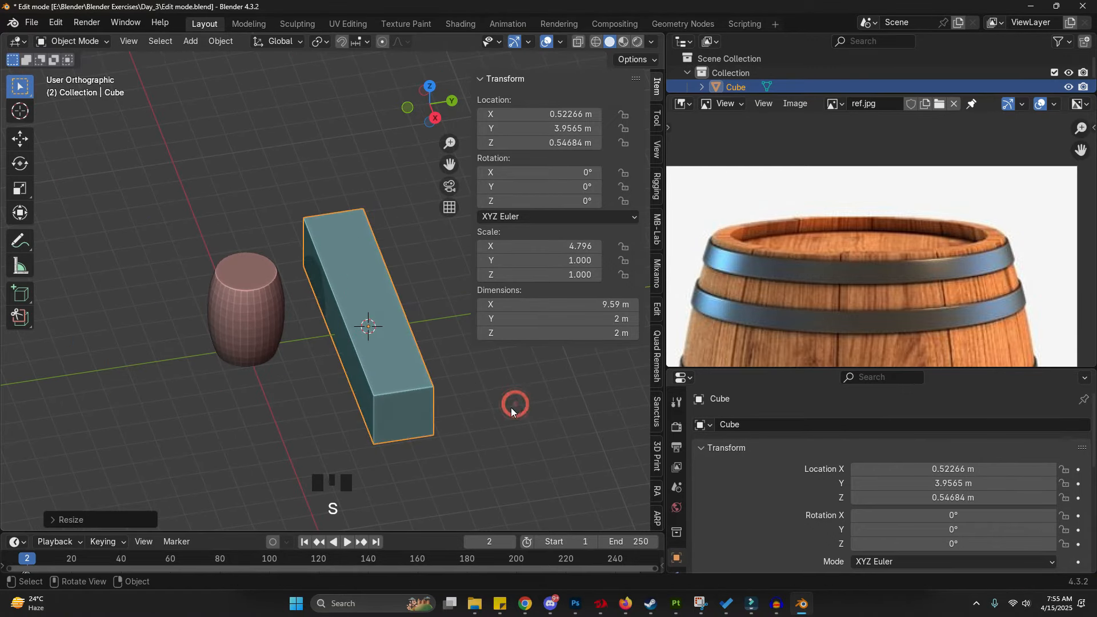
middle_click_drag(512, 411, 434, 323, "shift")
scroll(434, 323, "up", 3)
- Select all of the cube's edges in Edit Mode and bevel them slightly
key("Tab")
key("ctrl+2")
left_click(297, 260)
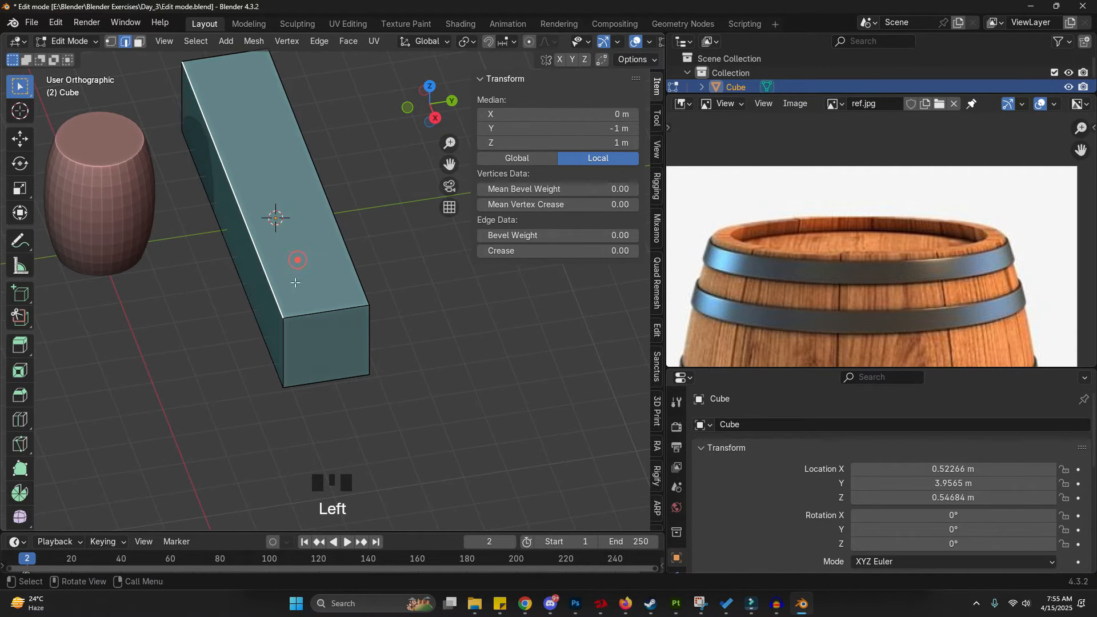
left_click(313, 319, "shift")
key("a")
scroll(326, 283, "up", 2)
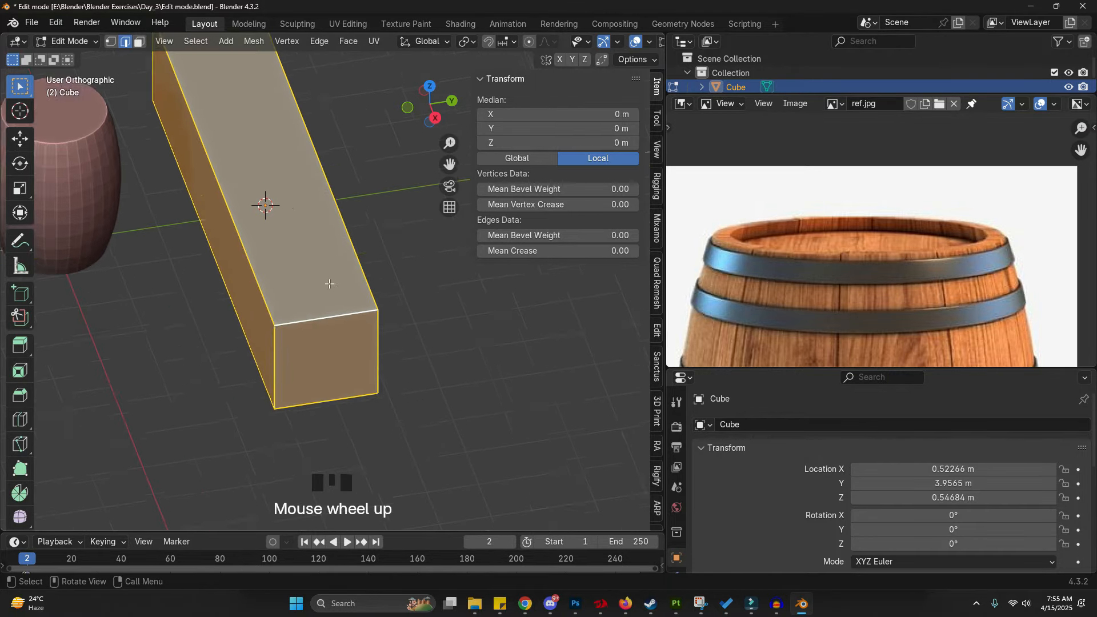
key("ctrl+b")
scroll(391, 333, "down", 8)
left_click(395, 336)
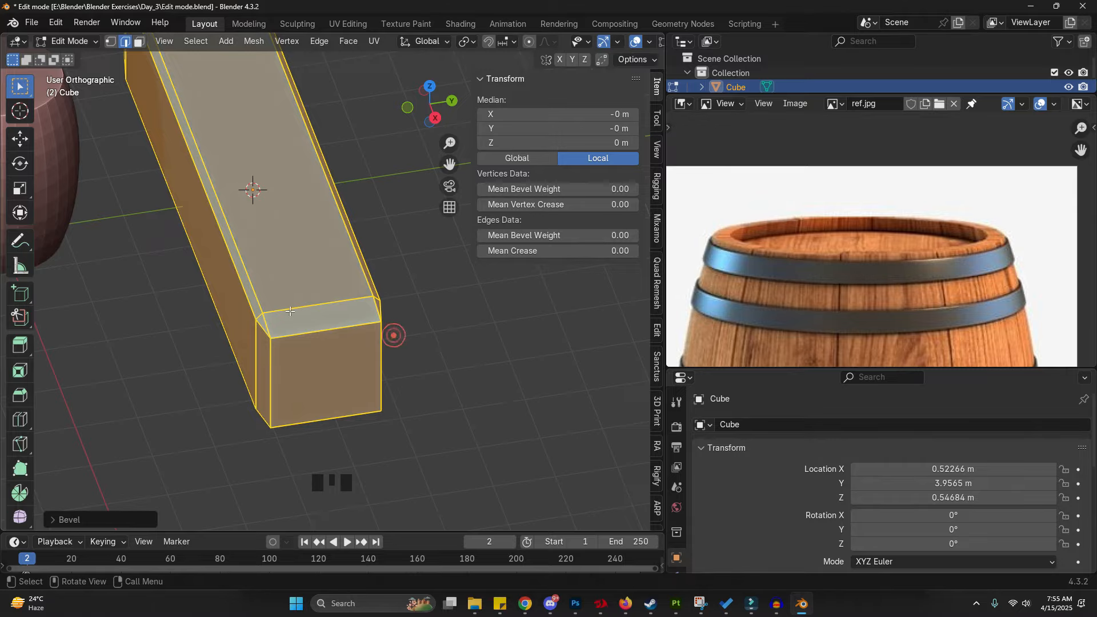
- Draw annotation strokes along the cube's top face
scroll(392, 336, "up", 2)
left_click_drag(238, 326, 247, 337)
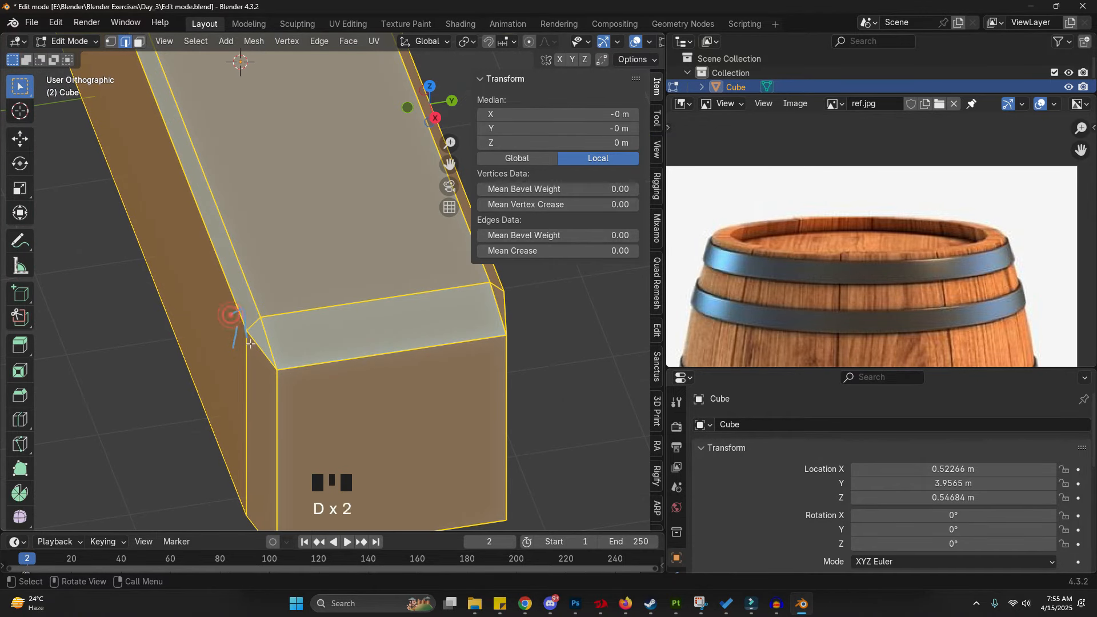
left_click_drag(312, 309, 335, 354)
mouse_move(336, 354)
right_mouse_down()
mouse_move(264, 304)
mouse_move(234, 328)
right_mouse_up()
scroll(352, 380, "down", 8)
mouse_move(307, 205)
left_mouse_down()
mouse_move(388, 351)
mouse_move(320, 240)
left_mouse_up()
key("d")
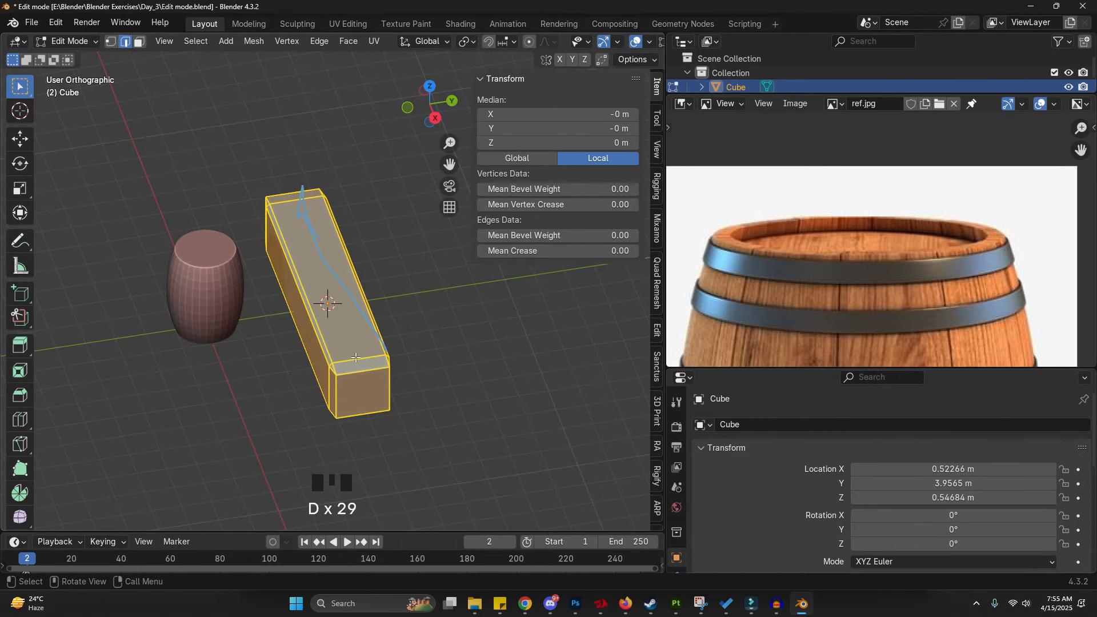
scroll(355, 355, "down", 2)
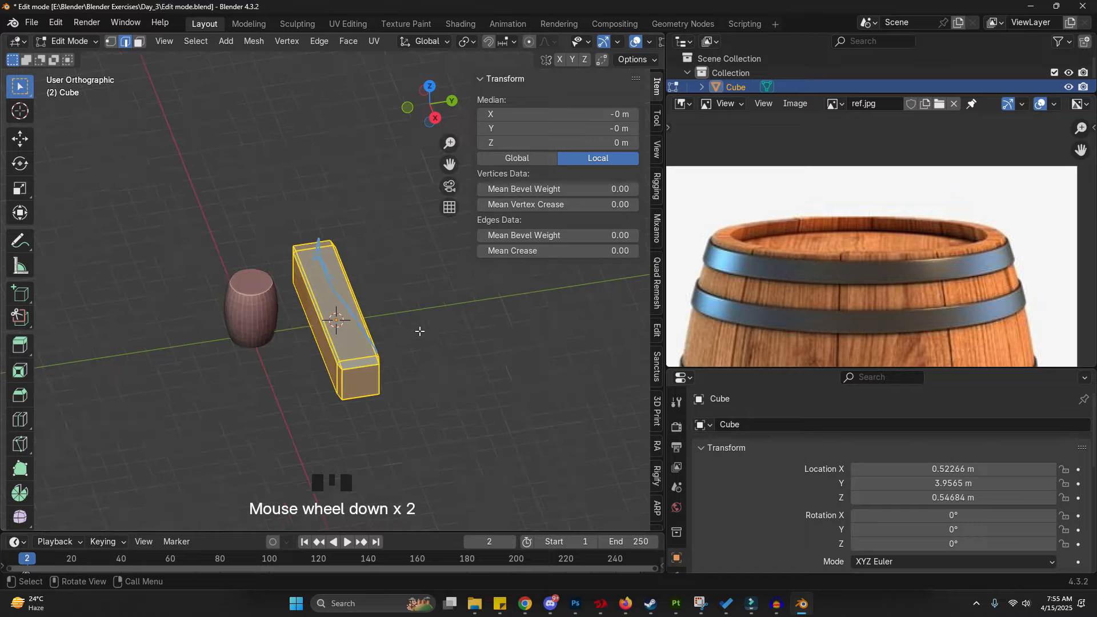
scroll(401, 328, "up", 4)
- Undo the last three annotation actions
key("ctrl+z")
key("ctrl+z")
key("ctrl+z")
key("ctrl+z")
key("ctrl+z")
key("ctrl+z")
key("ctrl+z")
key("ctrl+z")
middle_click_drag(377, 353, 400, 328, "shift")
- Try setting the cube's X scale to 1 in Object Mode
key("Tab")
key("d")
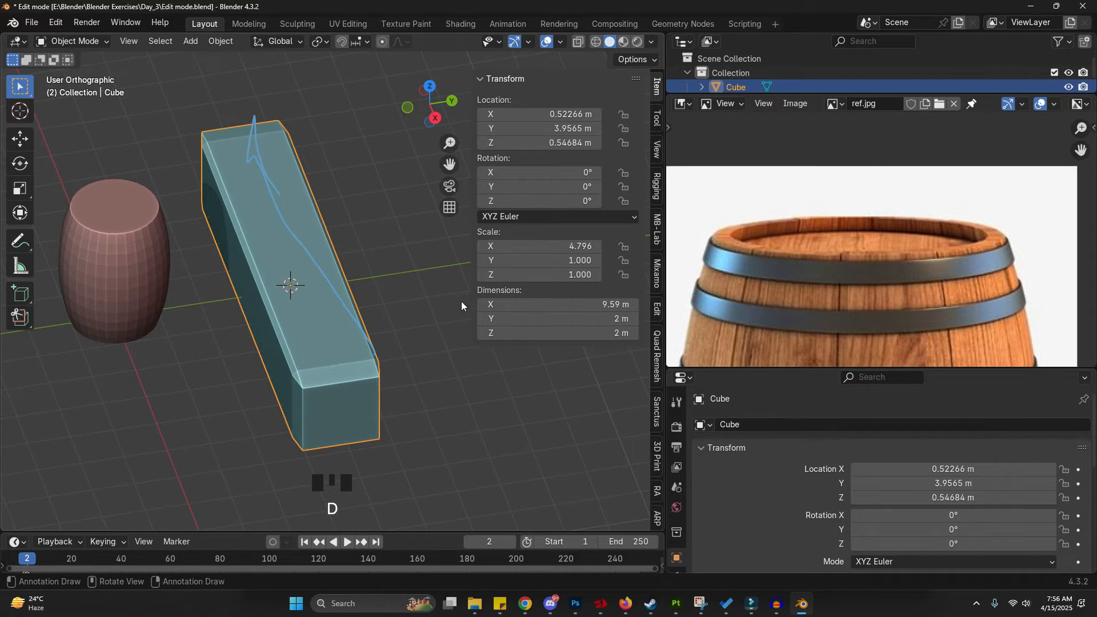
left_click(455, 262)
left_click_drag(453, 264, 471, 256)
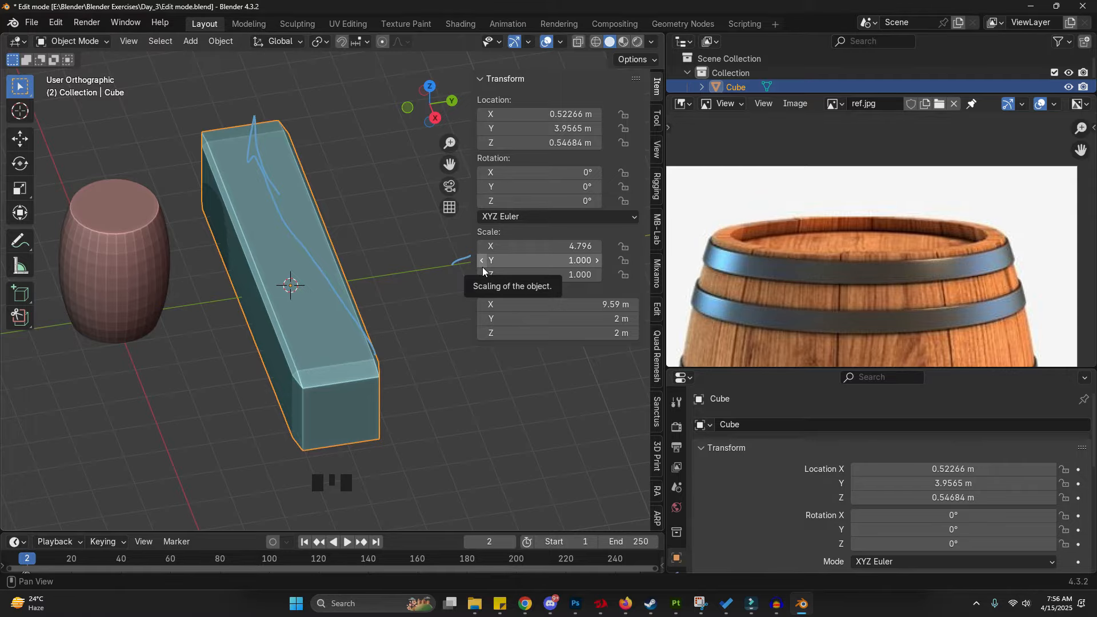
left_click(566, 246)
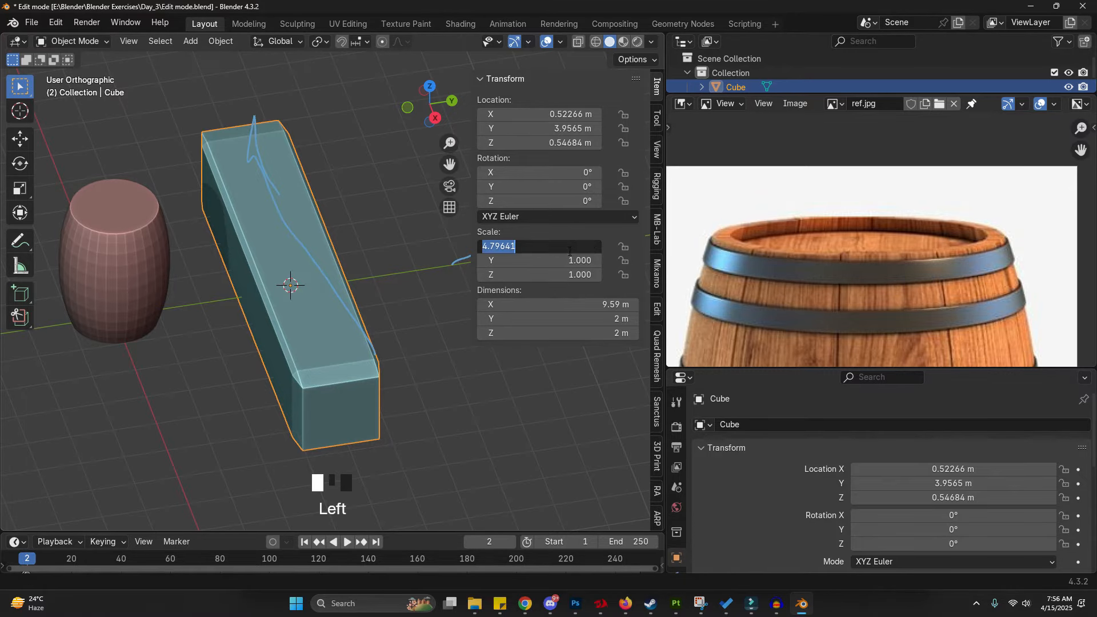
type("1")
key("Return")
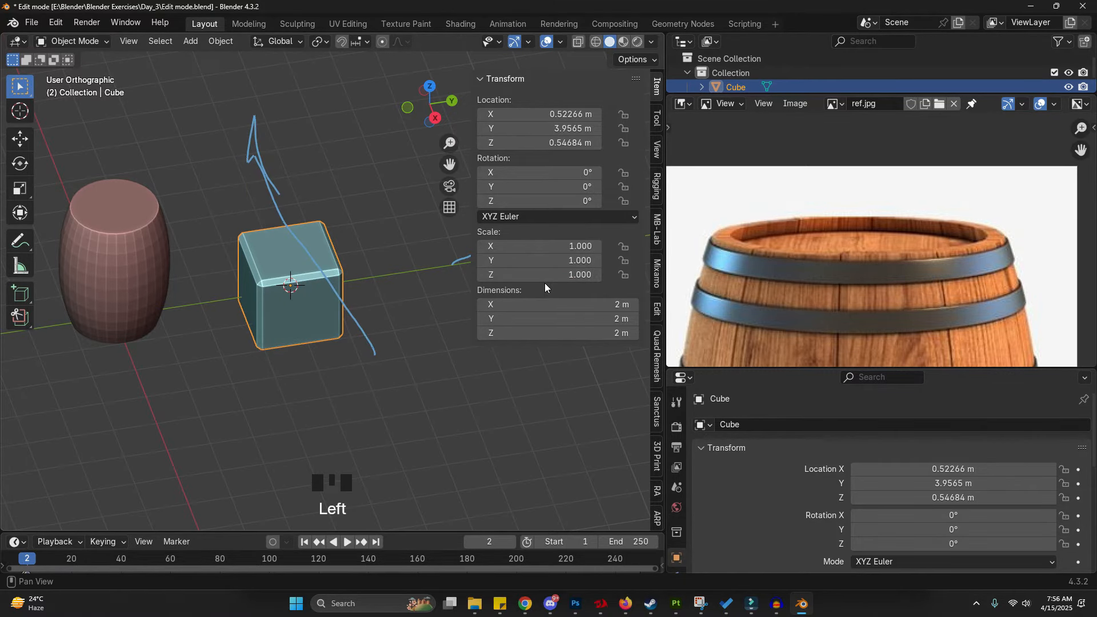
- Undo the scale change along with the remaining annotation strokes on the cube
middle_click_drag(310, 409, 275, 383, "shift")
key("ctrl+z")
key("ctrl+z")
key("ctrl+z")
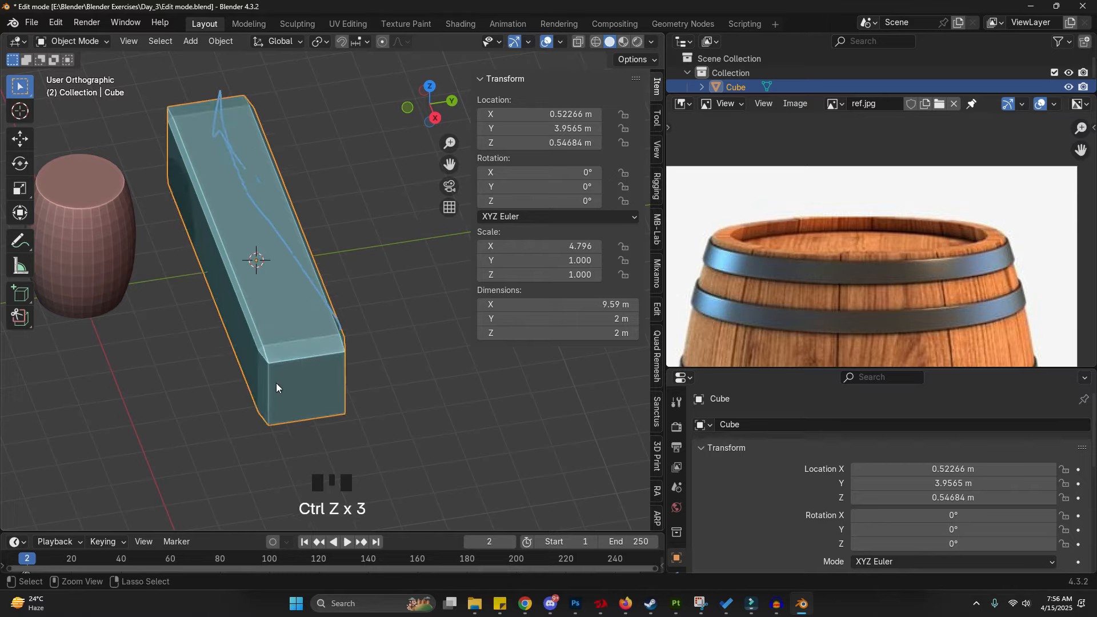
key("ctrl+z")
key("ctrl+z")
key("ctrl+z")
- Apply the cube's scale so its scale values reset to 1
key("Tab")
key("d")
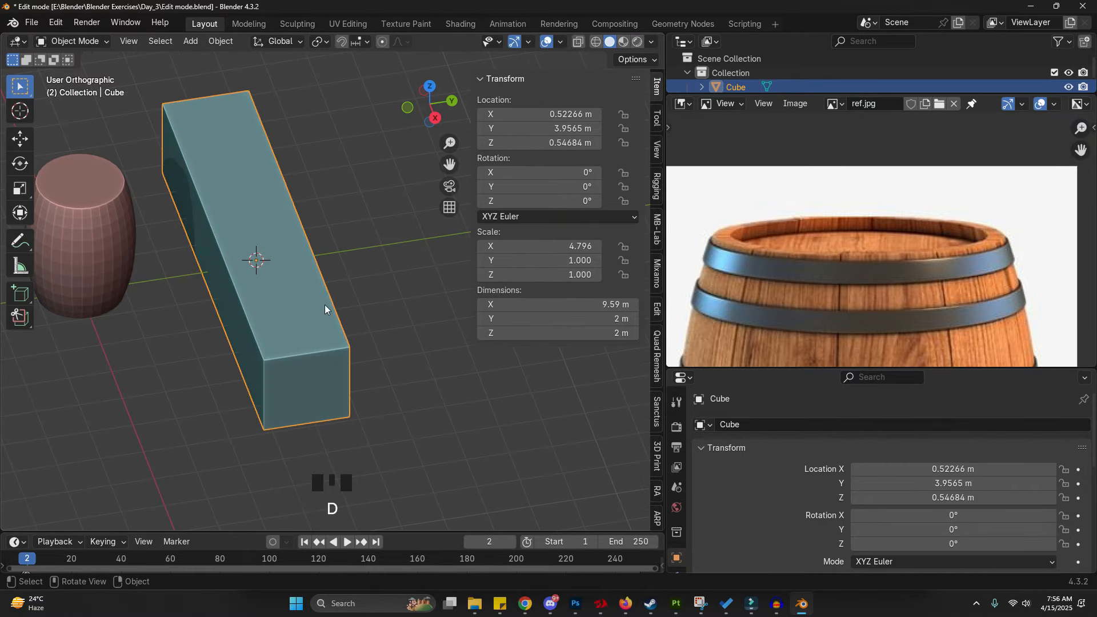
left_click_drag(355, 218, 328, 302)
left_click_drag(331, 262, 328, 288)
left_click_drag(334, 302, 371, 262)
mouse_move(373, 260)
right_mouse_down()
mouse_move(329, 305)
mouse_move(380, 263)
right_mouse_up()
left_click(221, 41)
left_click(252, 112)
left_click(356, 129)
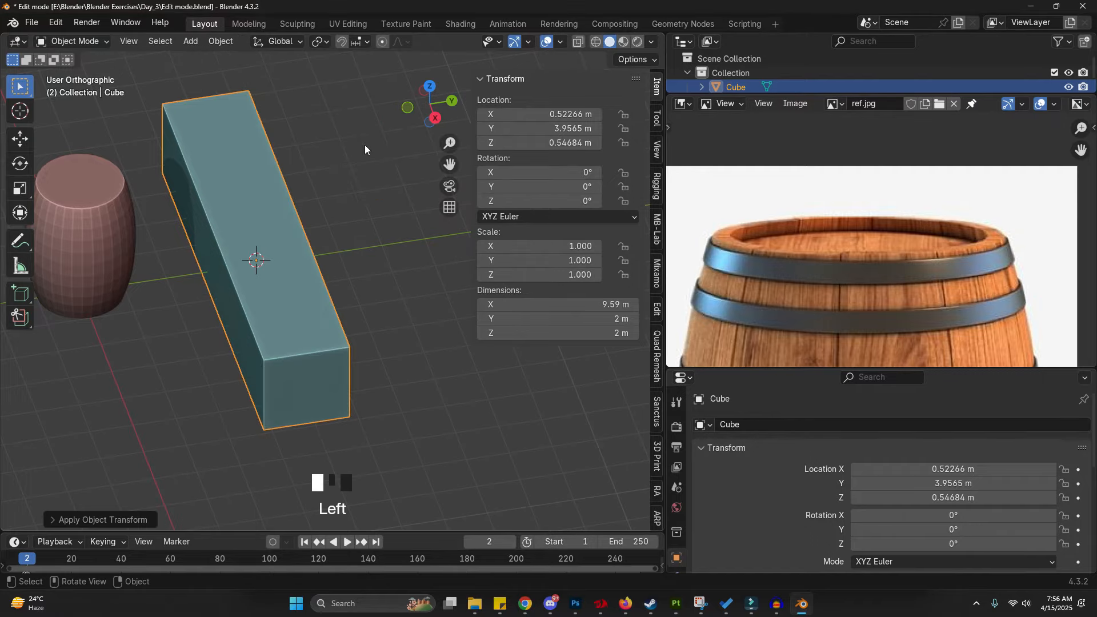
left_click_drag(485, 247, 474, 255)
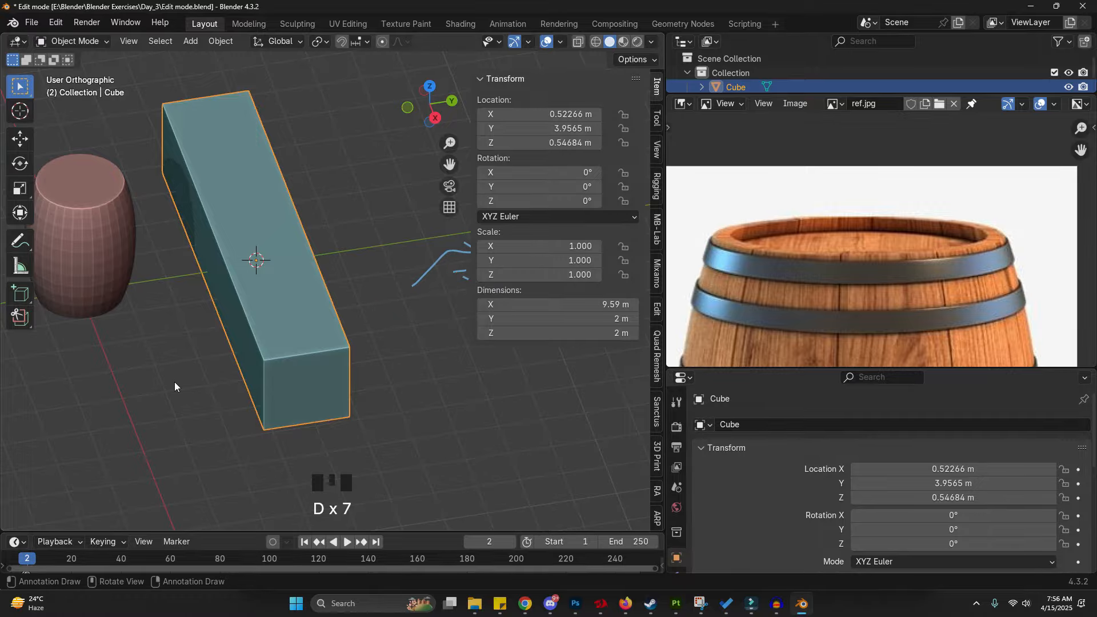
- Bevel all of the cube's edges by about 0.07 m in Edit Mode and return to Object Mode
key("Tab")
left_click(299, 383)
scroll(299, 383, "up", 3)
key("ctrl+b")
scroll(343, 387, "up", 2)
scroll(337, 389, "down", 2)
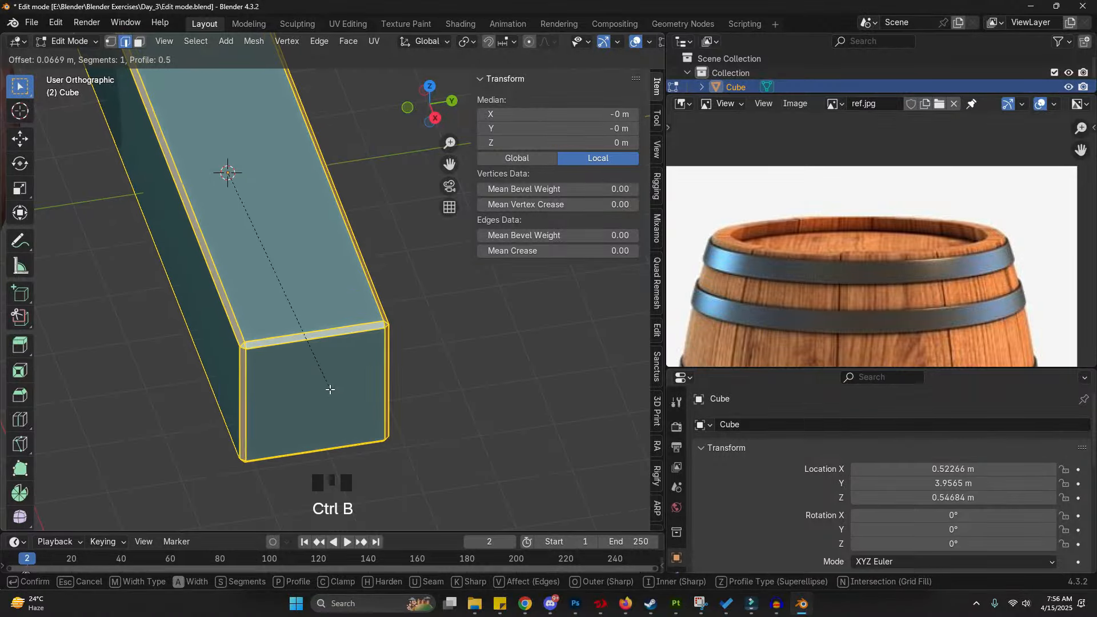
left_click(330, 389)
scroll(425, 388, "down", 5)
key("Tab")
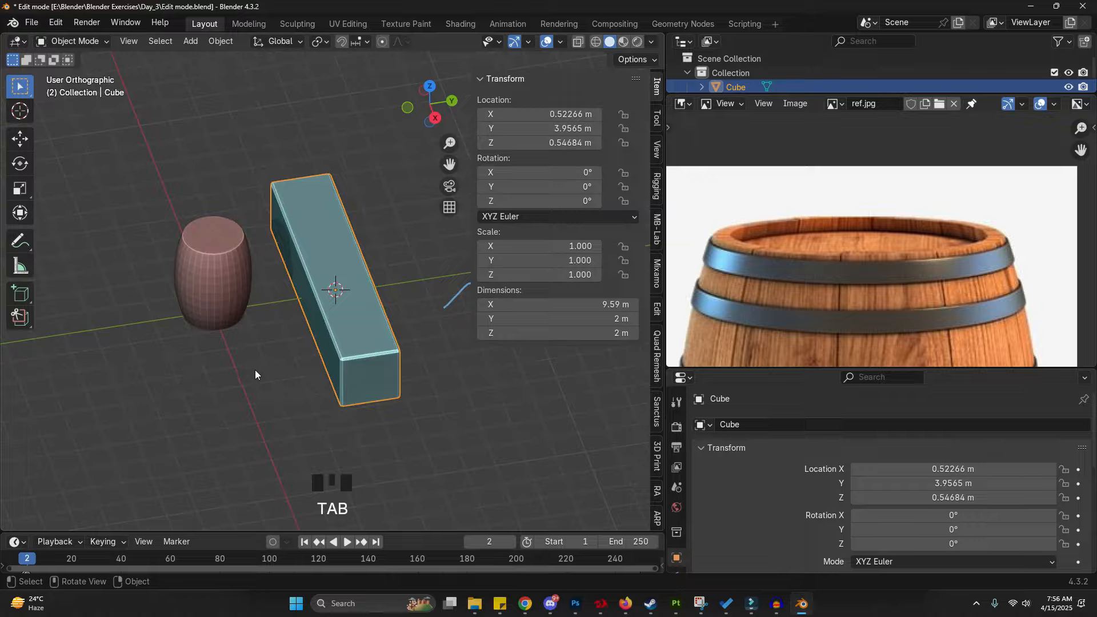
- Delete the cube
mouse_move(311, 340)
middle_mouse_down("shift")
mouse_move(294, 327)
mouse_move(316, 325)
middle_mouse_up("shift")
right_click_drag(400, 292, 423, 297)
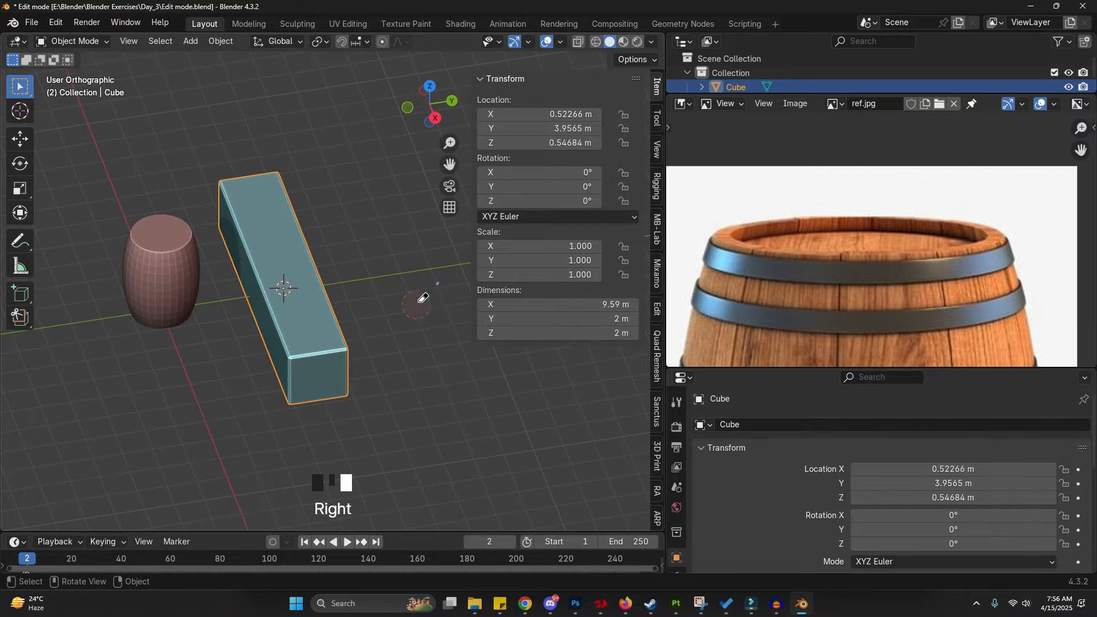
scroll(257, 286, "up", 2)
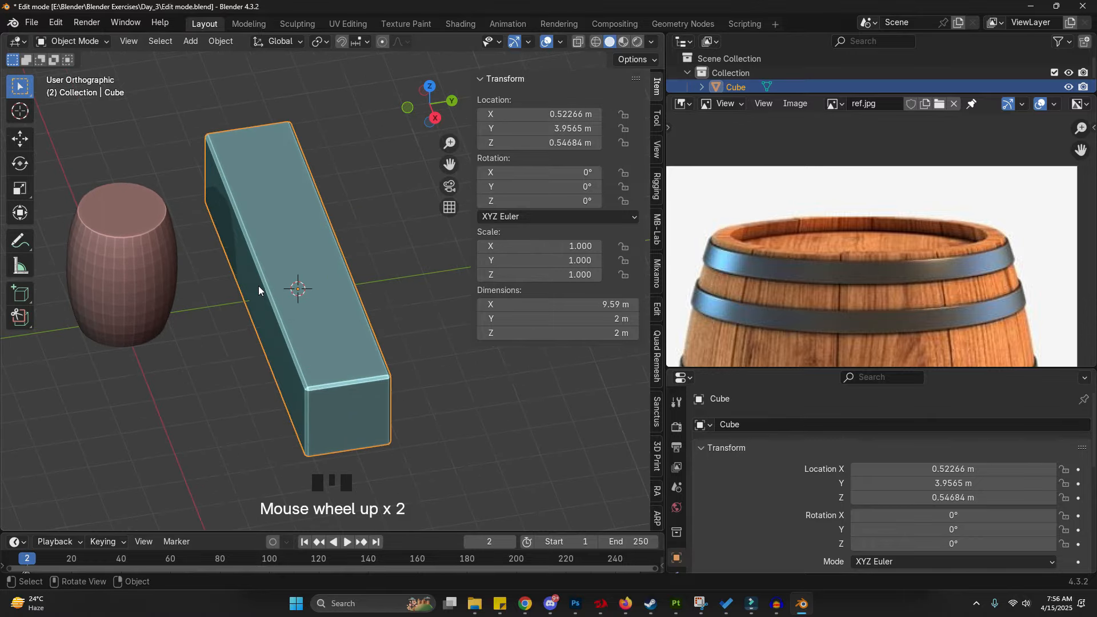
key("Delete")
- Select the barrel cylinder and apply its scale
middle_click_drag(259, 285, 308, 294, "shift")
scroll(169, 263, "up", 1)
scroll(170, 263, "up", 3)
left_click(171, 250)
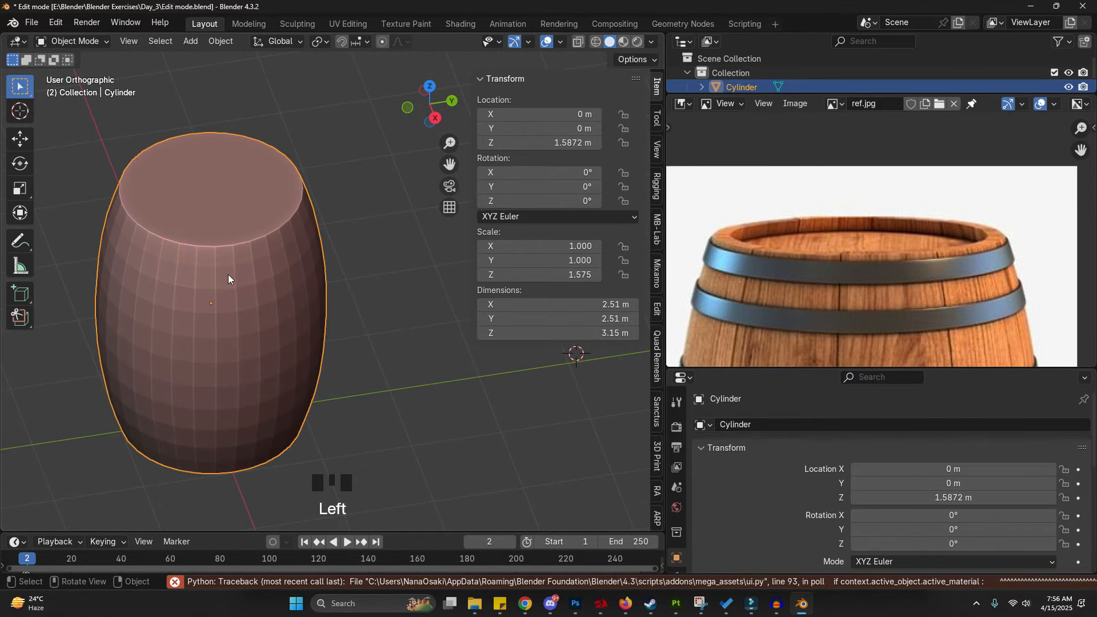
left_click(221, 41)
mouse_move(228, 103)
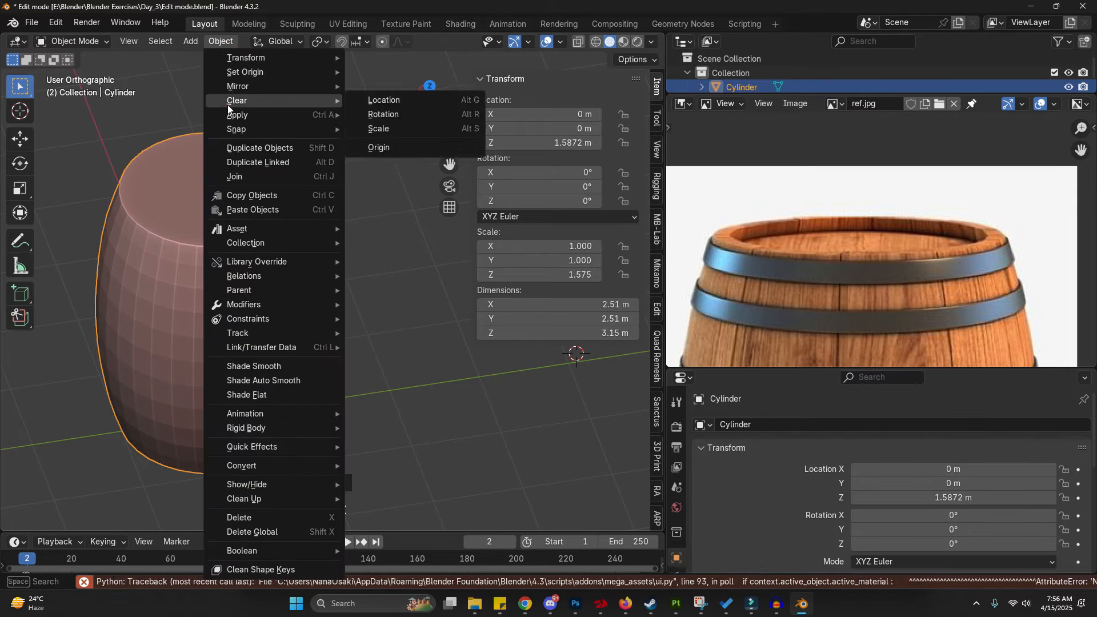
mouse_move(331, 114)
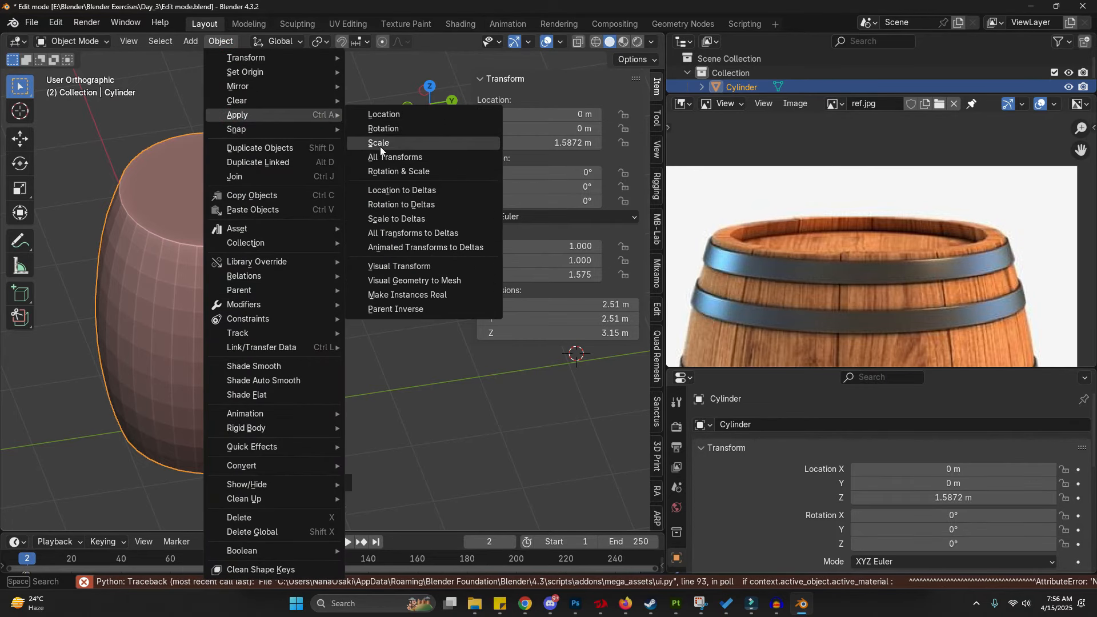
left_click(380, 144)
- Inset the cylinder's top face in face select mode to form the rim
key("Tab")
left_click(348, 252)
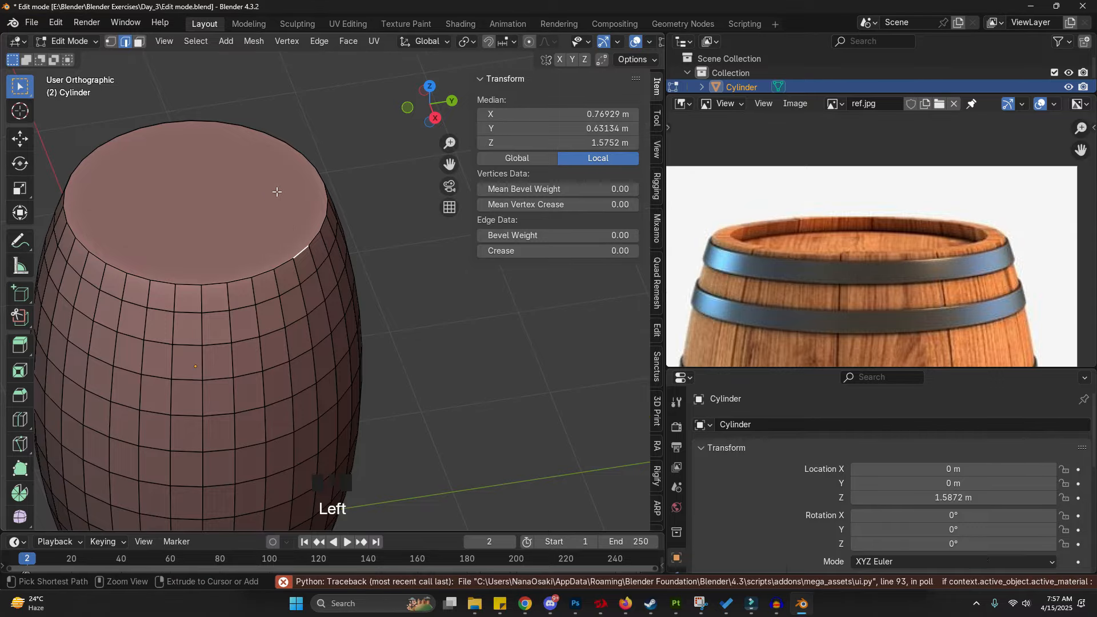
key("3")
left_click(263, 209)
key("i")
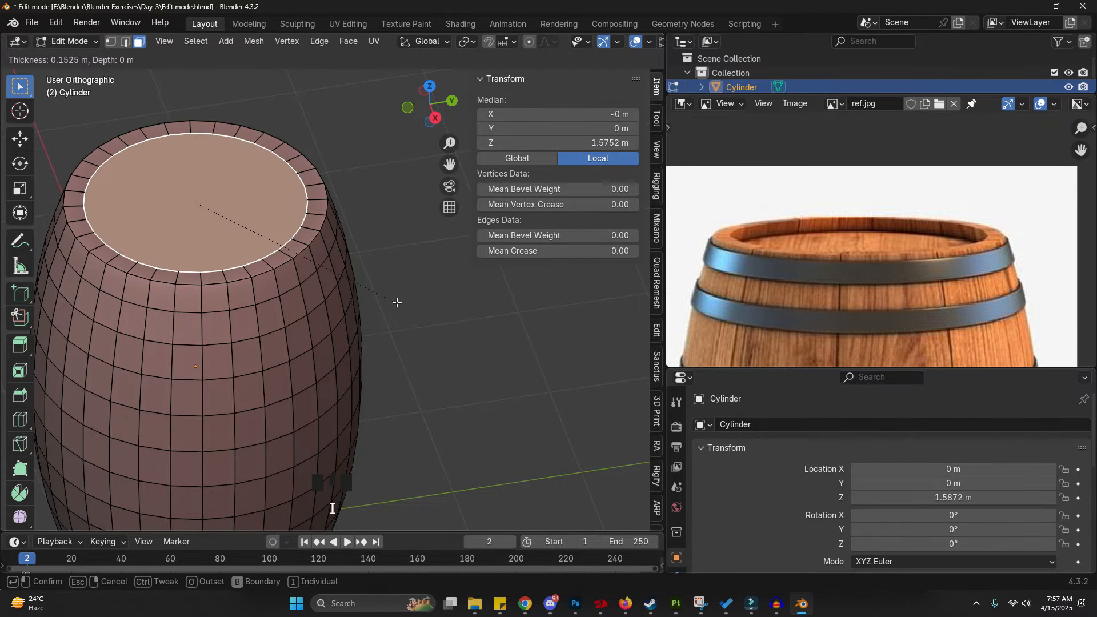
left_click(401, 302)
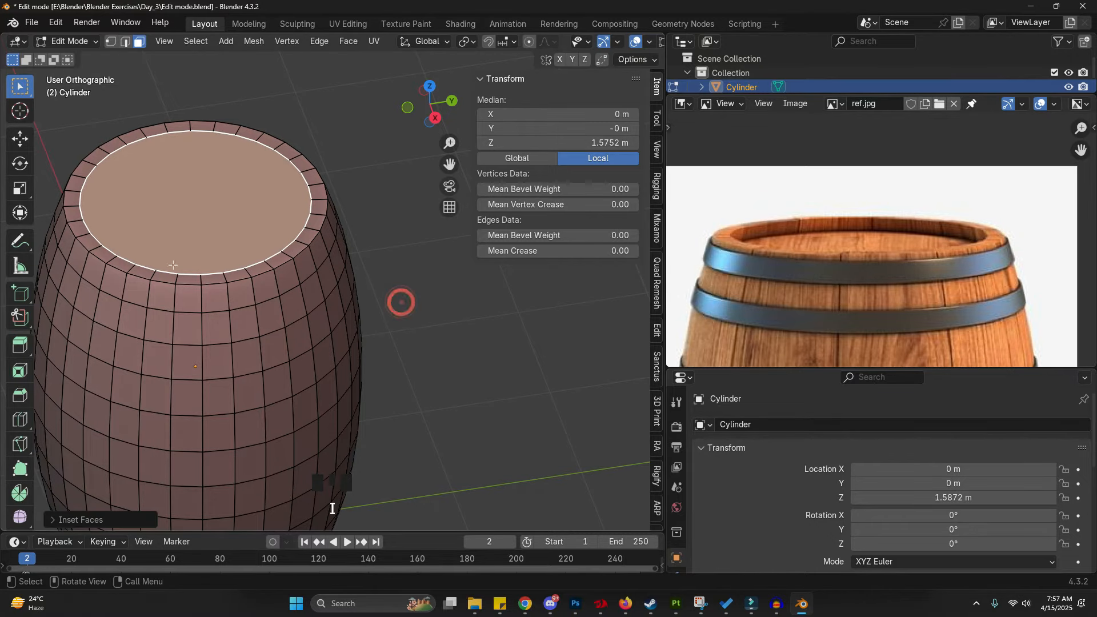
- Extrude the inset top face slightly down into the barrel
middle_click_drag(399, 301, 440, 314, "shift")
scroll(267, 274, "up", 2)
key("e")
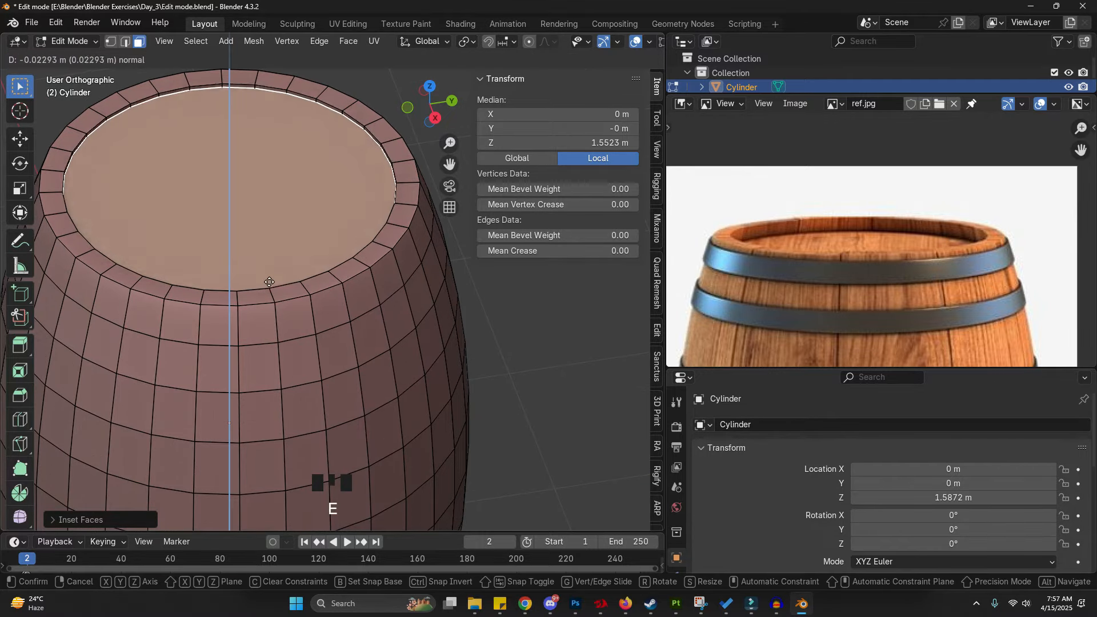
left_click(272, 291)
scroll(278, 146, "down", 5)
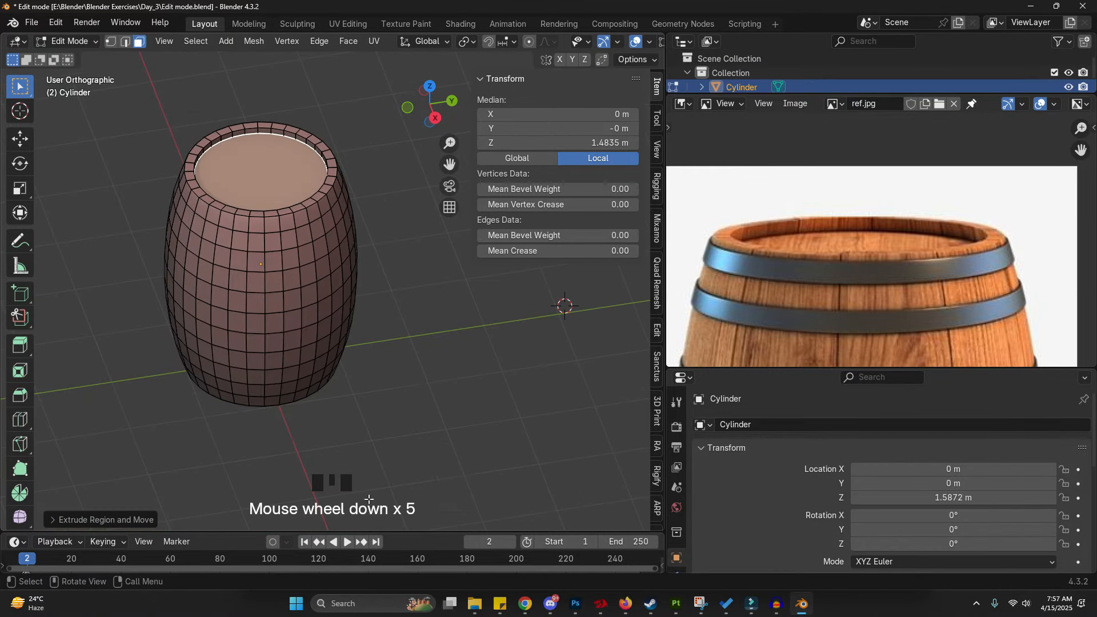
- Inset the cylinder's bottom face and extrude it slightly into the barrel
middle_click_drag(365, 418, 331, 232)
scroll(316, 264, "up", 2)
left_click(316, 264)
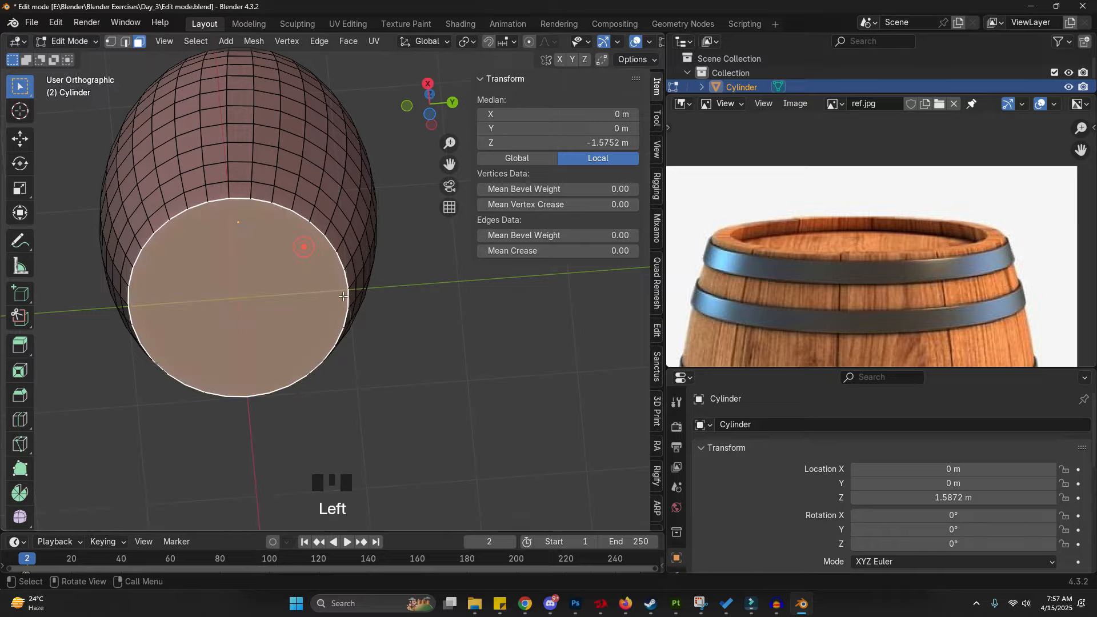
scroll(366, 317, "up", 2)
key("i")
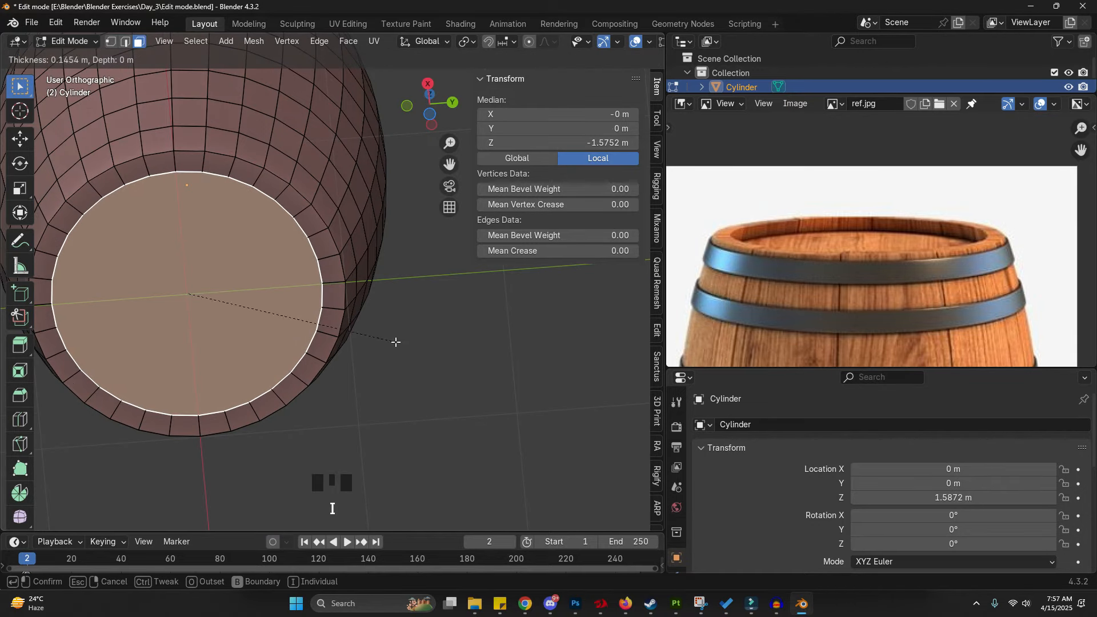
left_click(396, 342)
key("e")
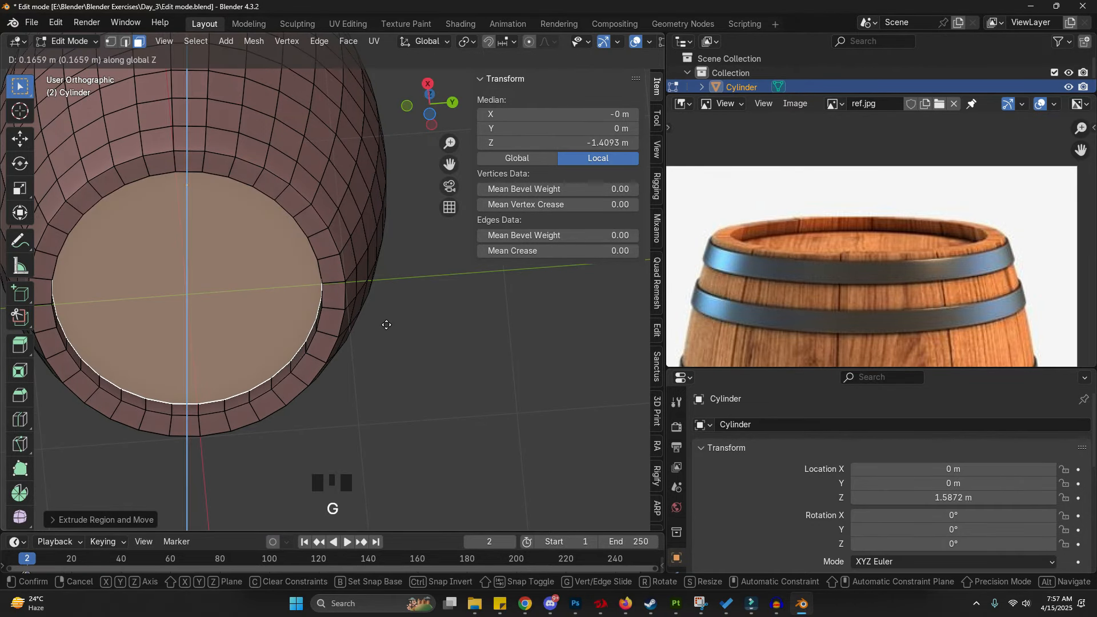
left_click(386, 330)
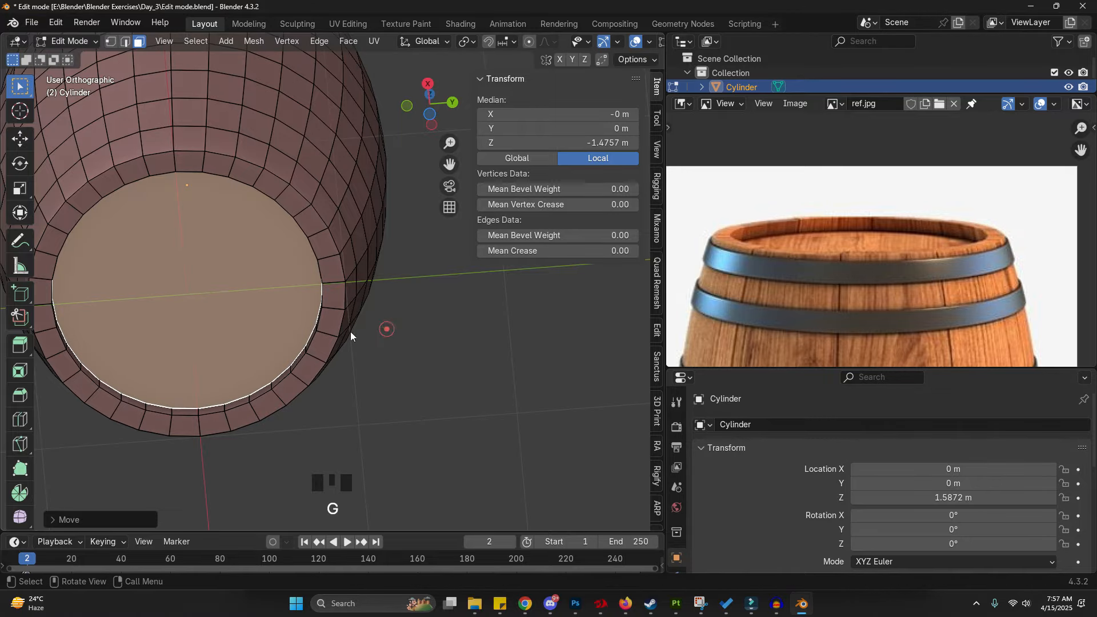
- Leave Edit Mode and annotate the metal bands on the reference image
key("Tab")
scroll(246, 329, "down", 5)
middle_click_drag(282, 228, 281, 388)
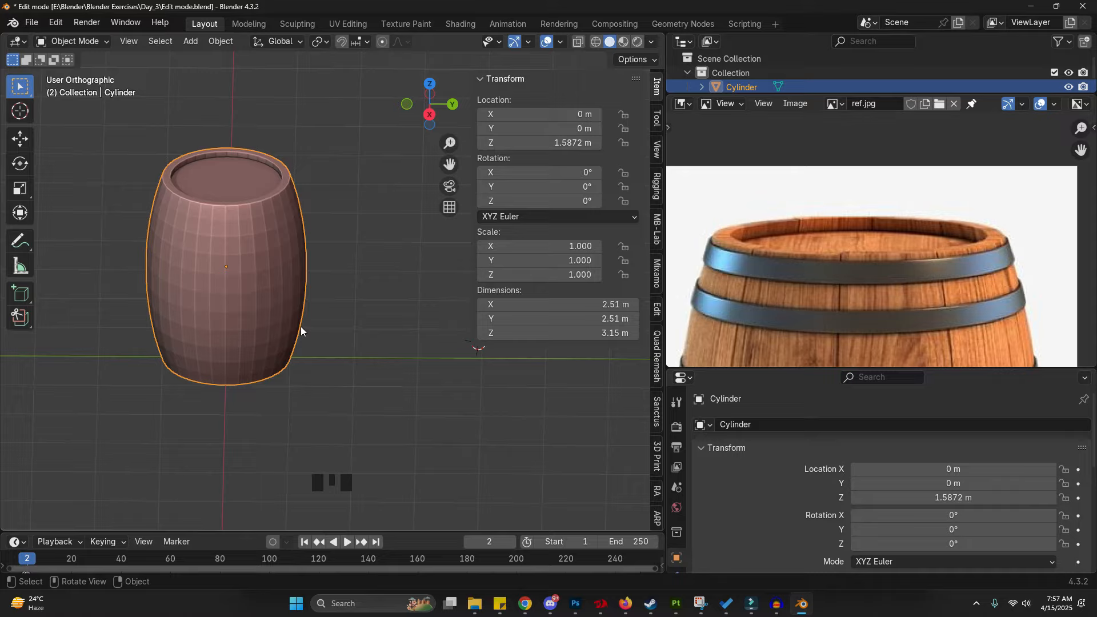
scroll(159, 223, "up", 2)
key("d")
mouse_move(746, 278)
left_mouse_down()
mouse_move(792, 286)
mouse_move(796, 309)
left_mouse_up()
scroll(814, 235, "down", 3)
middle_click_drag(814, 235, 798, 143, "shift")
key("d")
left_click_drag(775, 220, 840, 212)
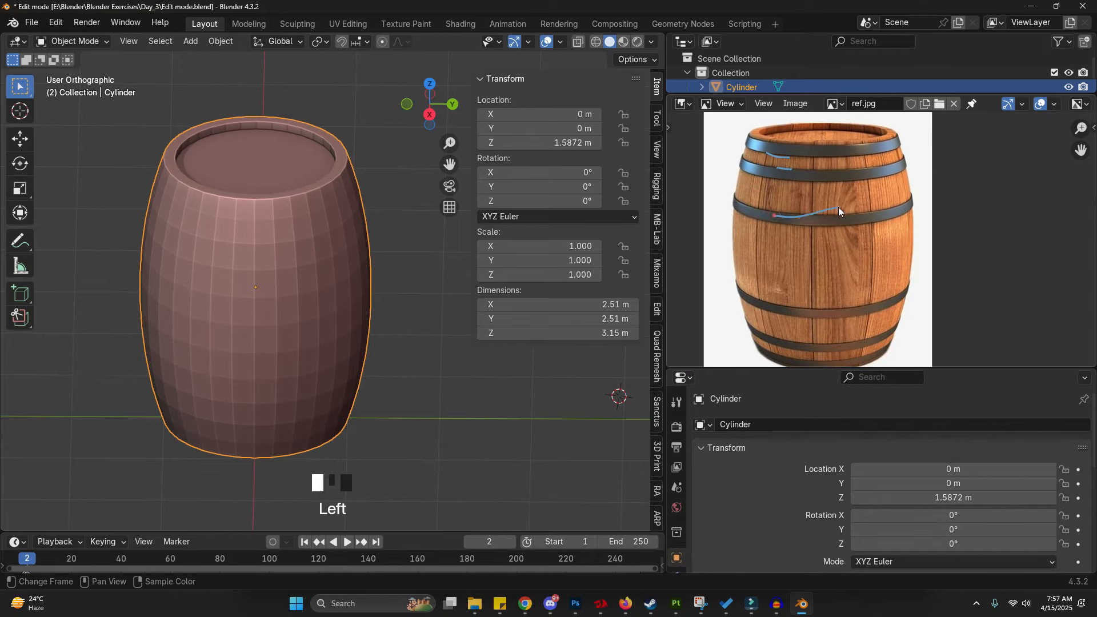
scroll(817, 204, "up", 3)
scroll(823, 205, "down", 4)
key("d")
right_click_drag(817, 212, 817, 182)
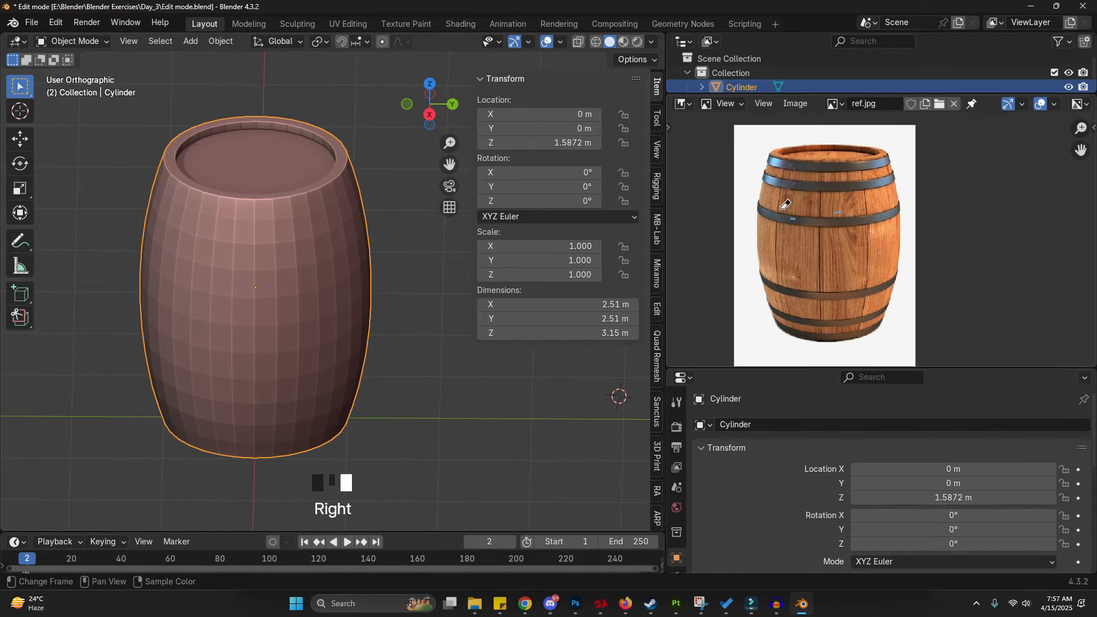
- Loop-select the edge ring just below the rim in edge select mode and circle it with an annotation
key("Tab")
key("ctrl+2")
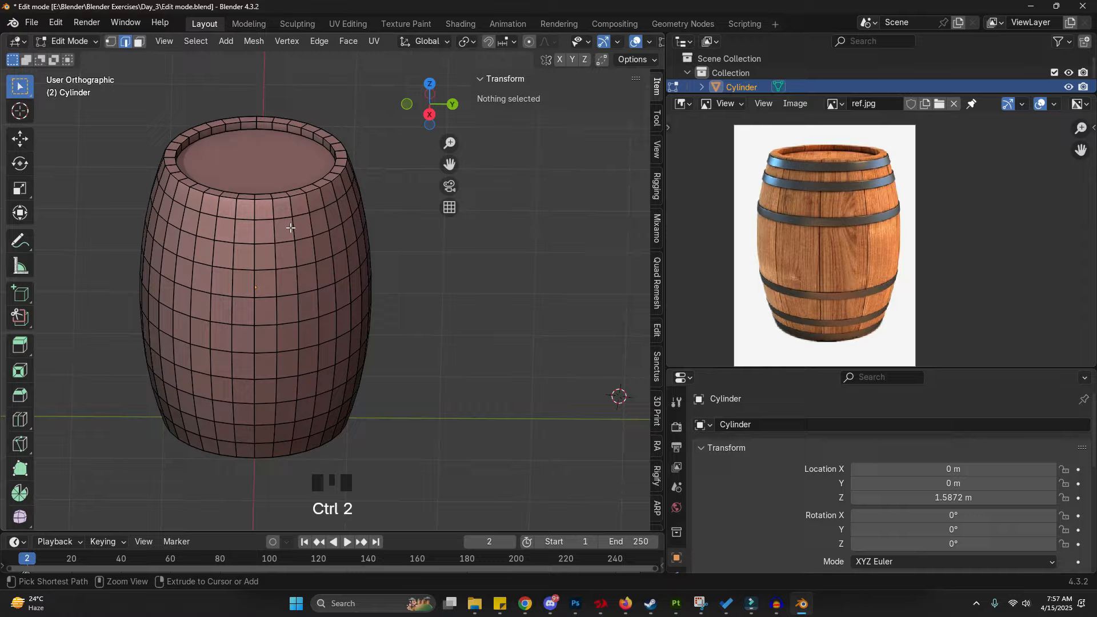
middle_click_drag(290, 234, 286, 199)
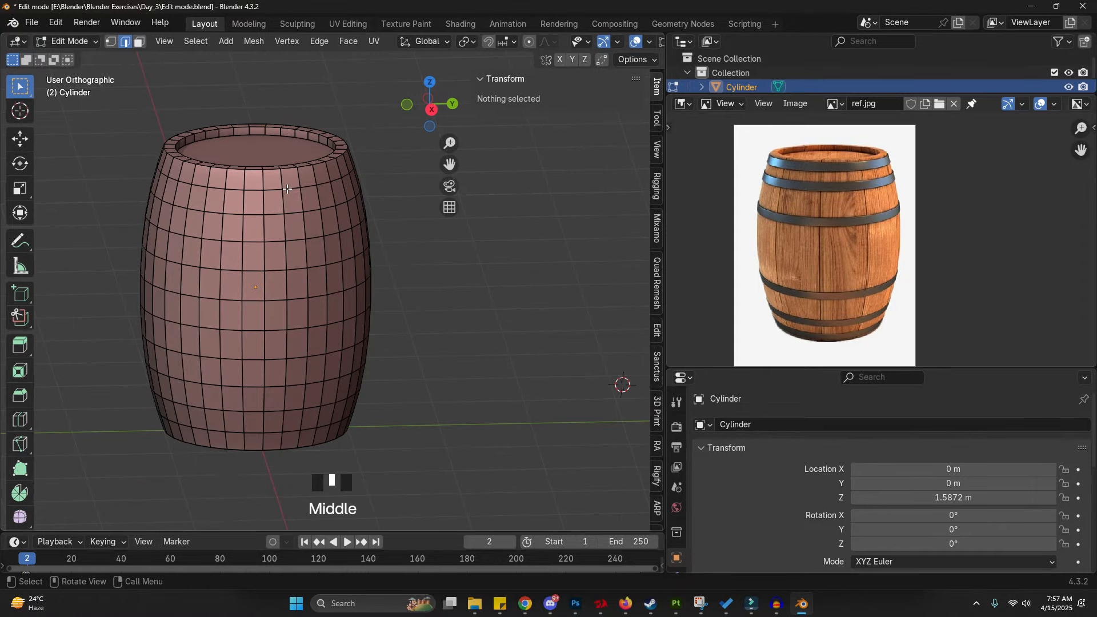
left_click(286, 189, "alt")
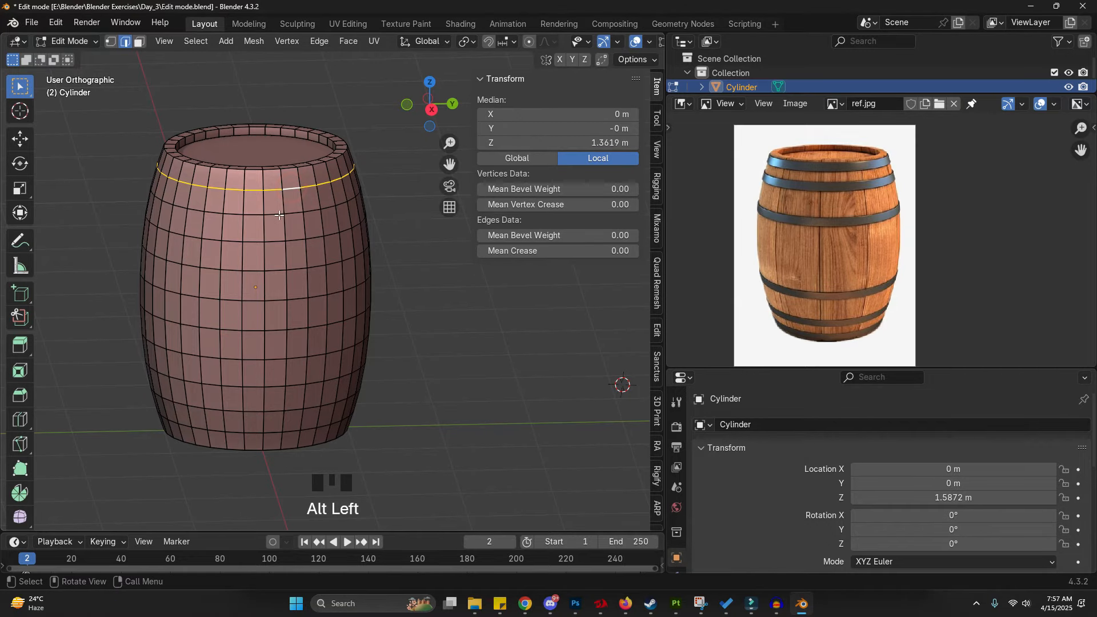
middle_click_drag(214, 263, 257, 245)
mouse_move(349, 172)
left_mouse_down()
mouse_move(145, 179)
mouse_move(313, 87)
mouse_move(350, 200)
left_mouse_up()
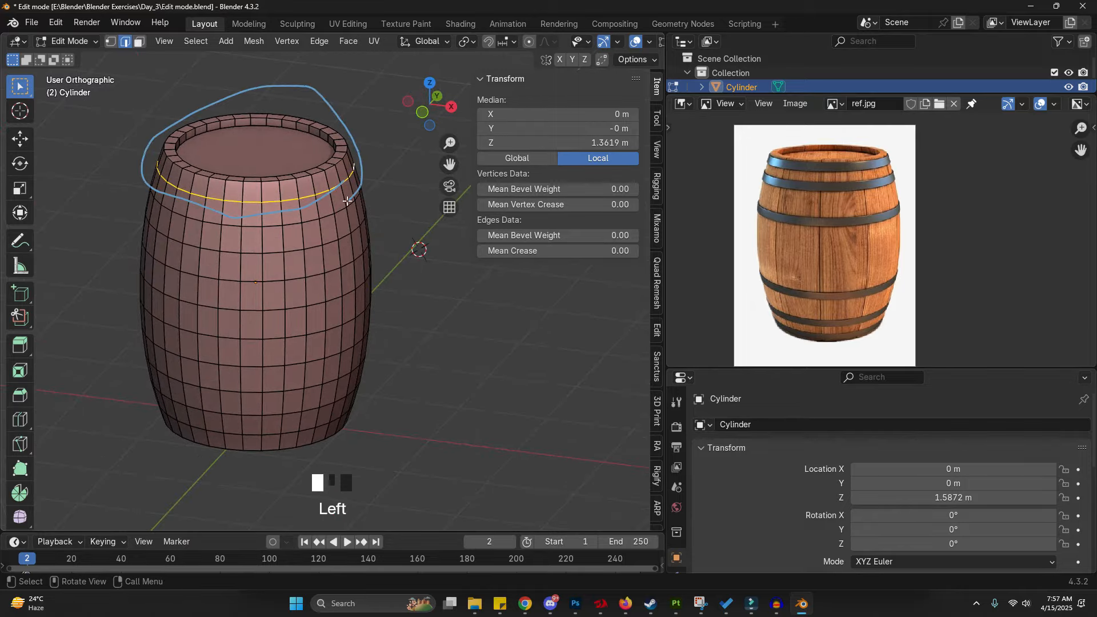
- Loop-select vertical and horizontal edge loops near the rim to compare loop directions
left_click(318, 210, "alt")
scroll(311, 177, "up", 4)
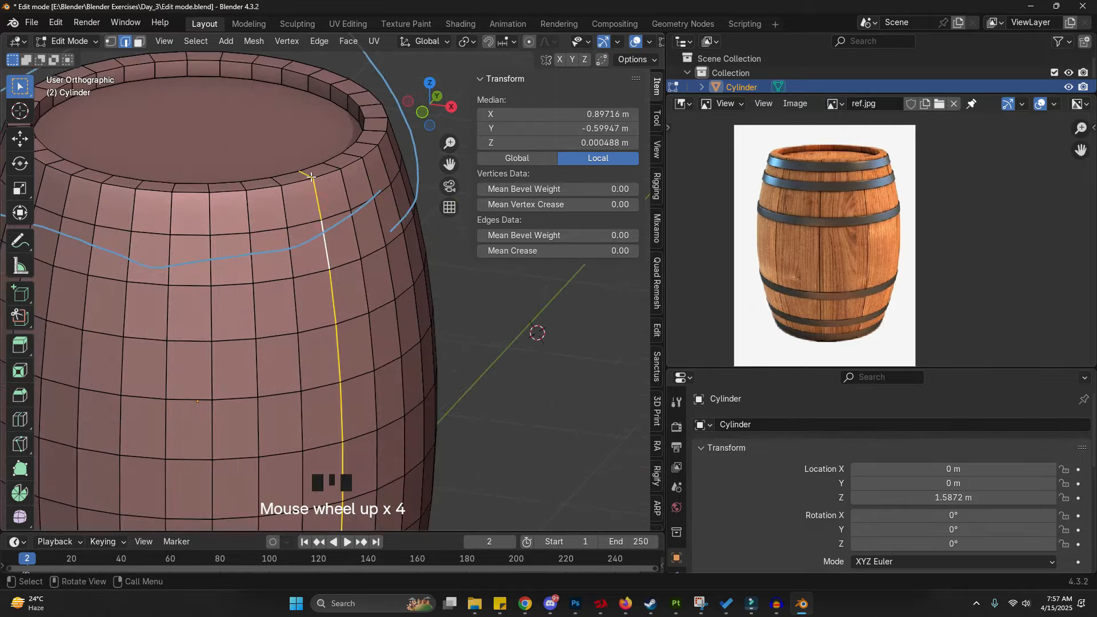
left_click(307, 226)
left_click(194, 225, "alt")
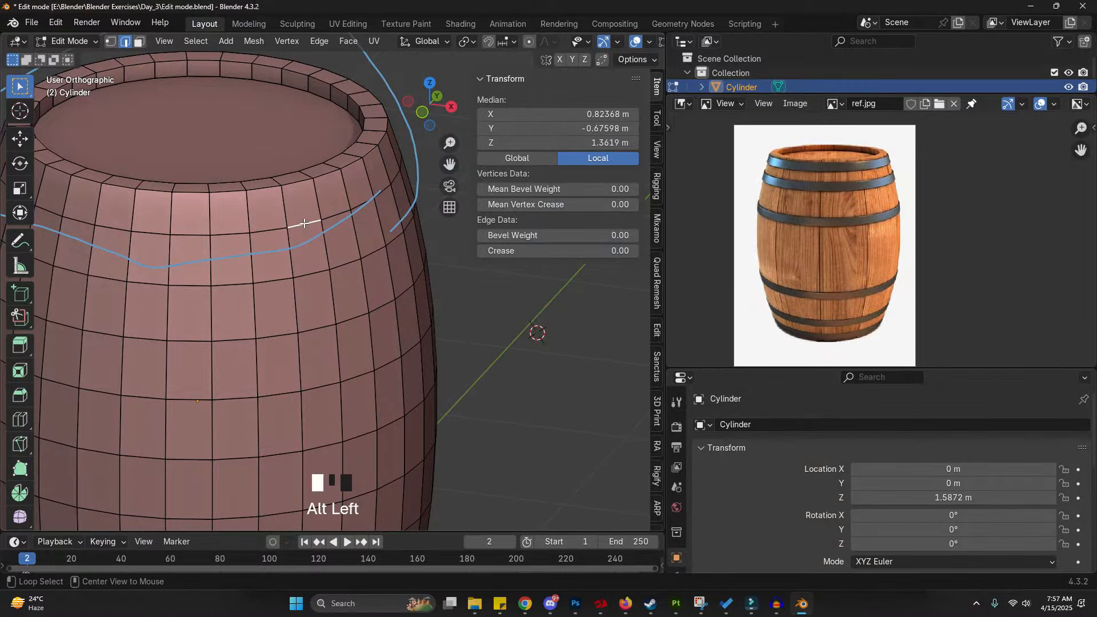
left_click(315, 216, "alt")
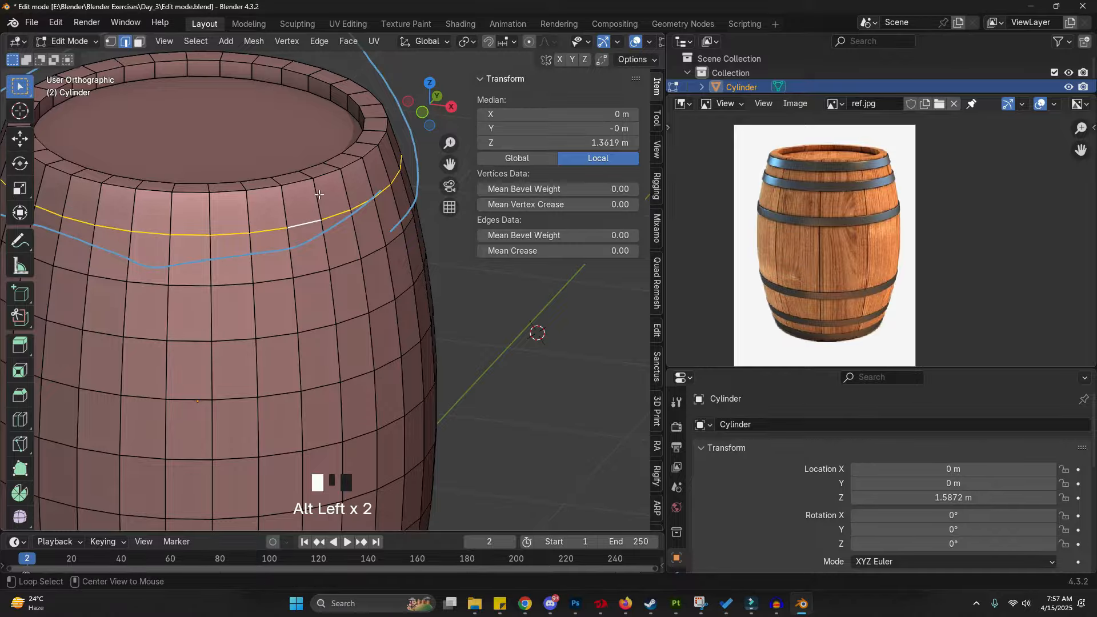
left_click(310, 222, "alt")
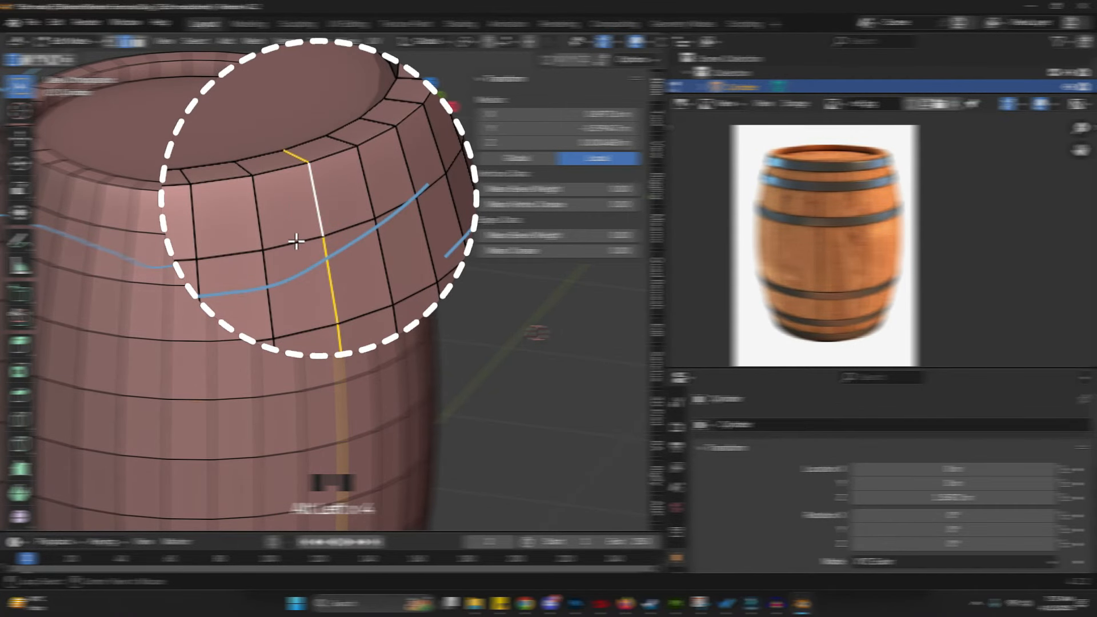
- Loop-select edge loops near the rim and erase the annotation strokes from the viewport
left_click(296, 241, "alt")
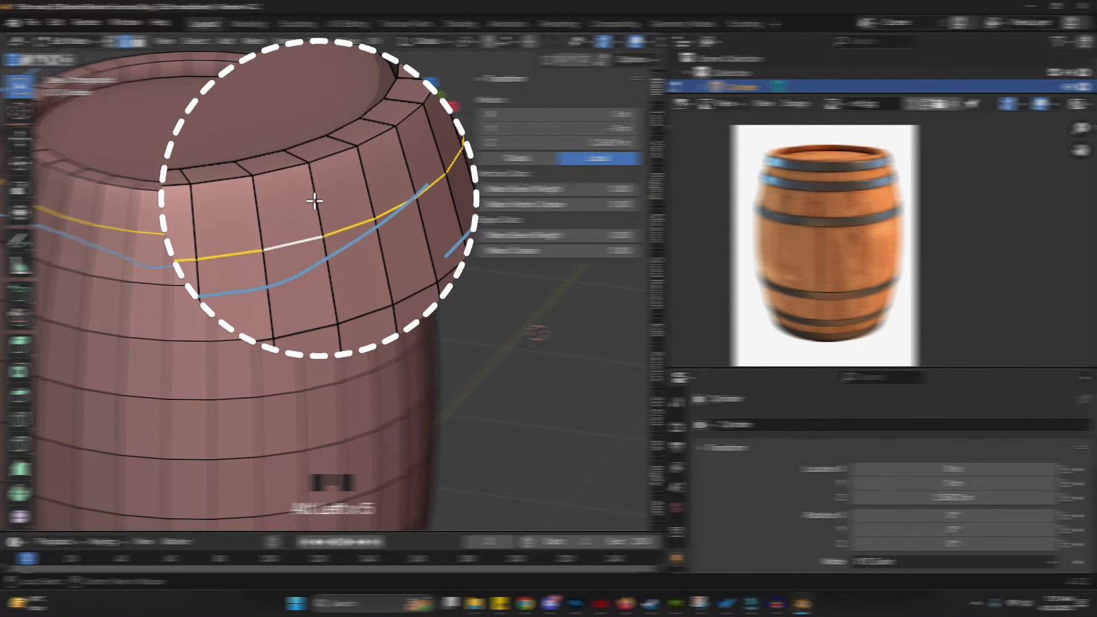
left_click(303, 228, "alt")
scroll(308, 196, "down", 4)
right_click(373, 151)
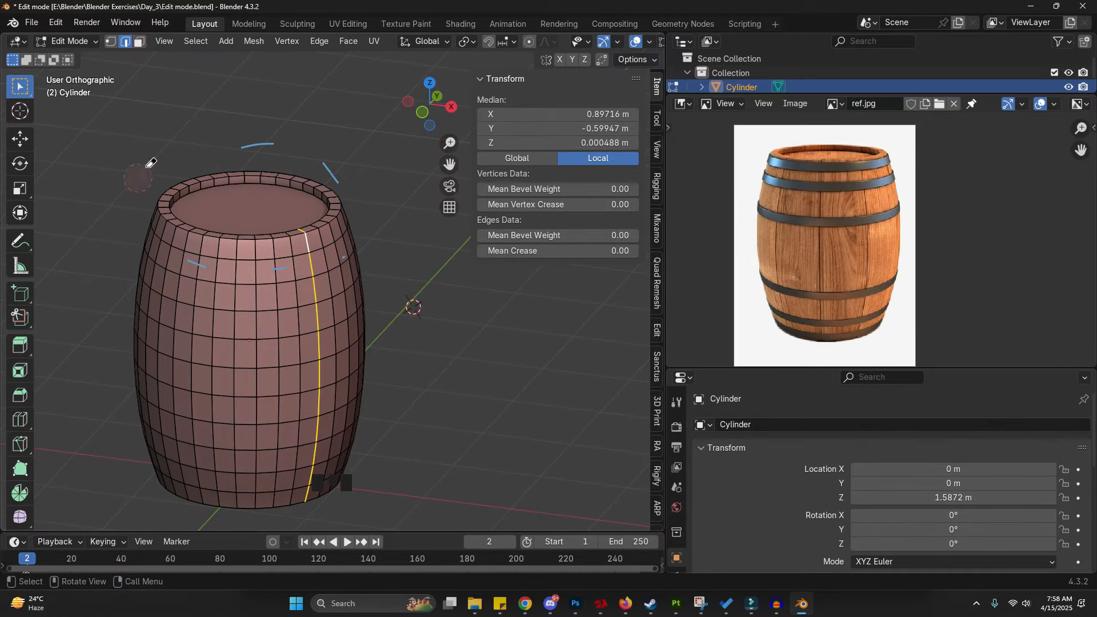
key("d")
key("d")
key("d")
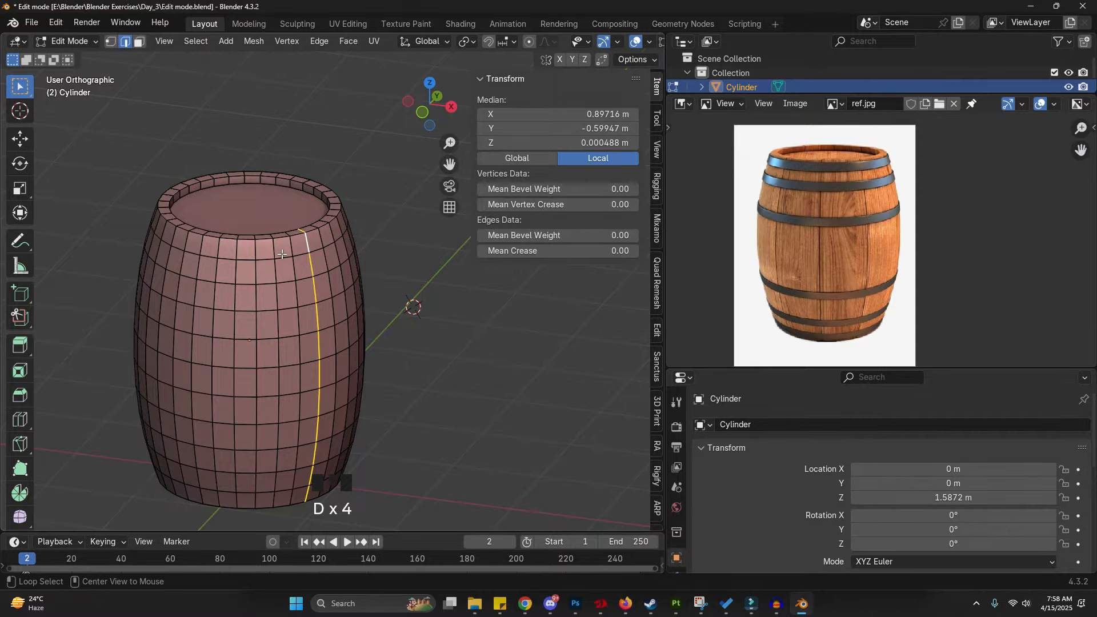
- Select six horizontal edge loops on the barrel where the reference image shows metal bands
left_click(282, 254, "alt")
middle_click_drag(280, 325, 276, 262, "shift")
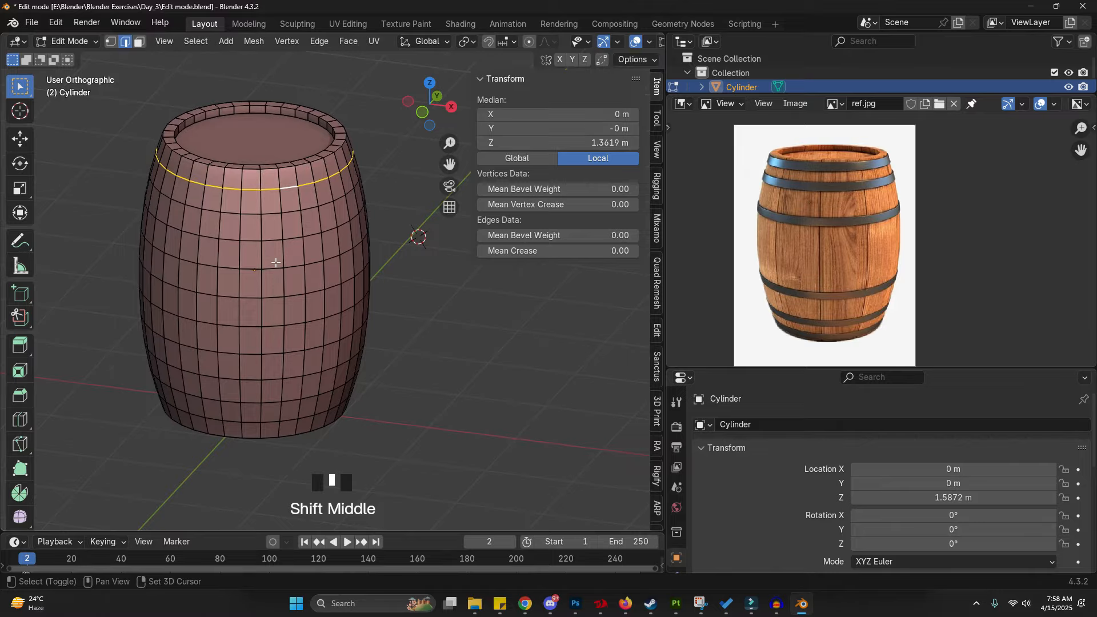
left_click(292, 239, "alt+shift")
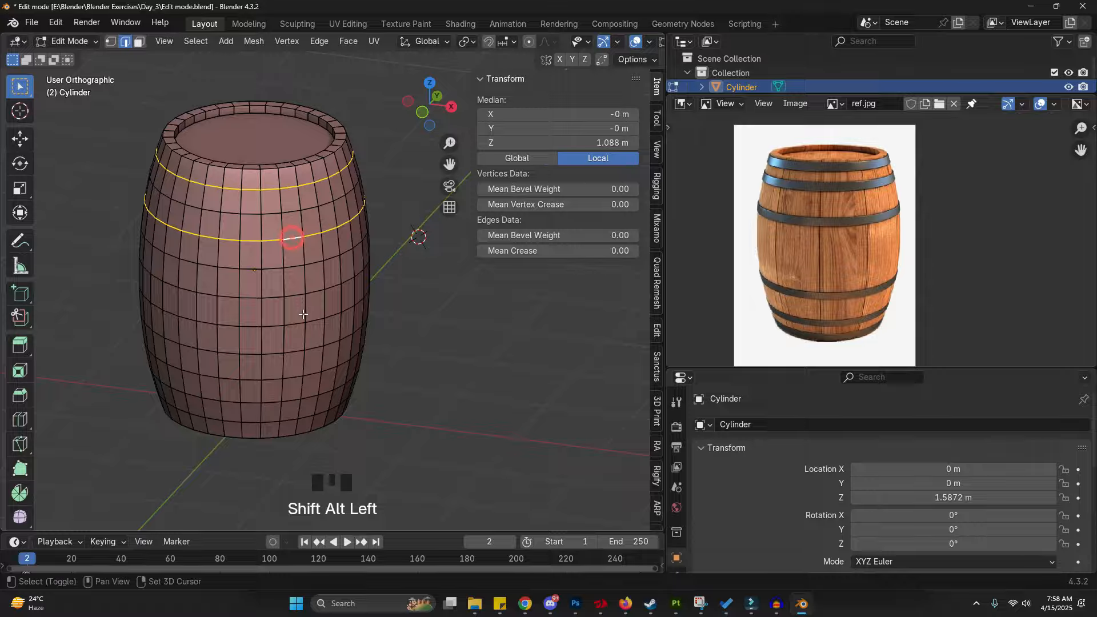
left_click(298, 295, "alt+shift")
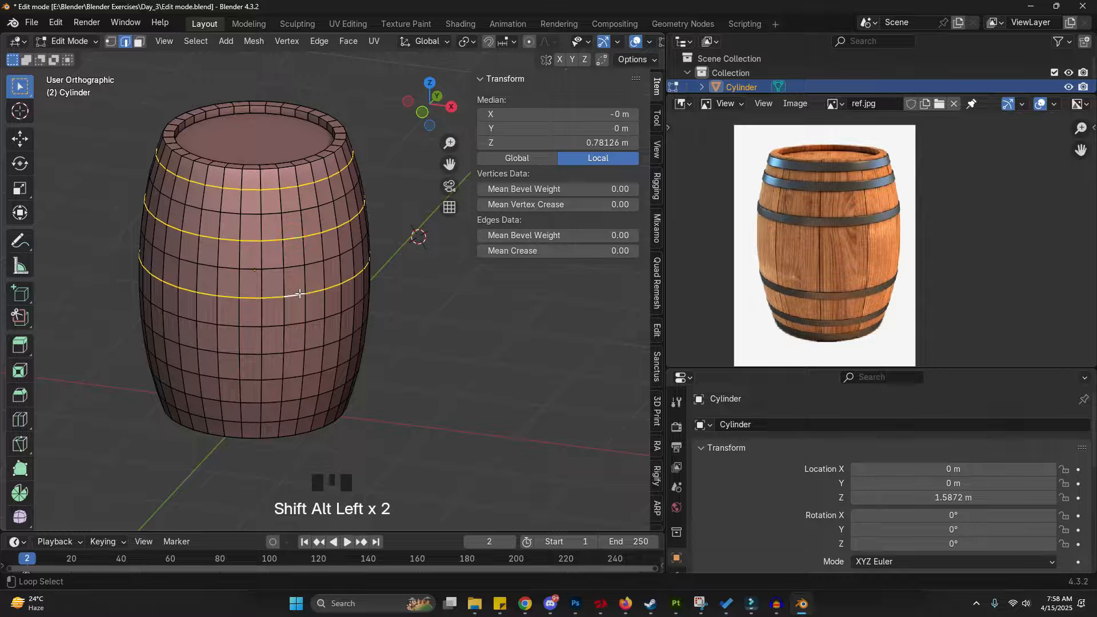
left_click(294, 376, "alt+shift")
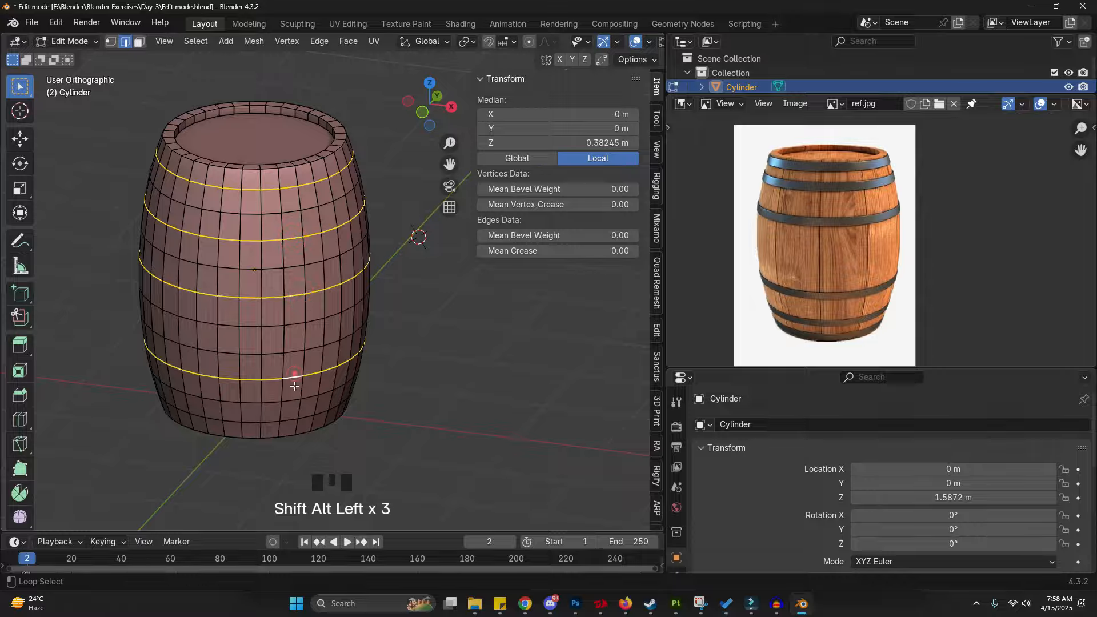
left_click(292, 377, "alt+shift")
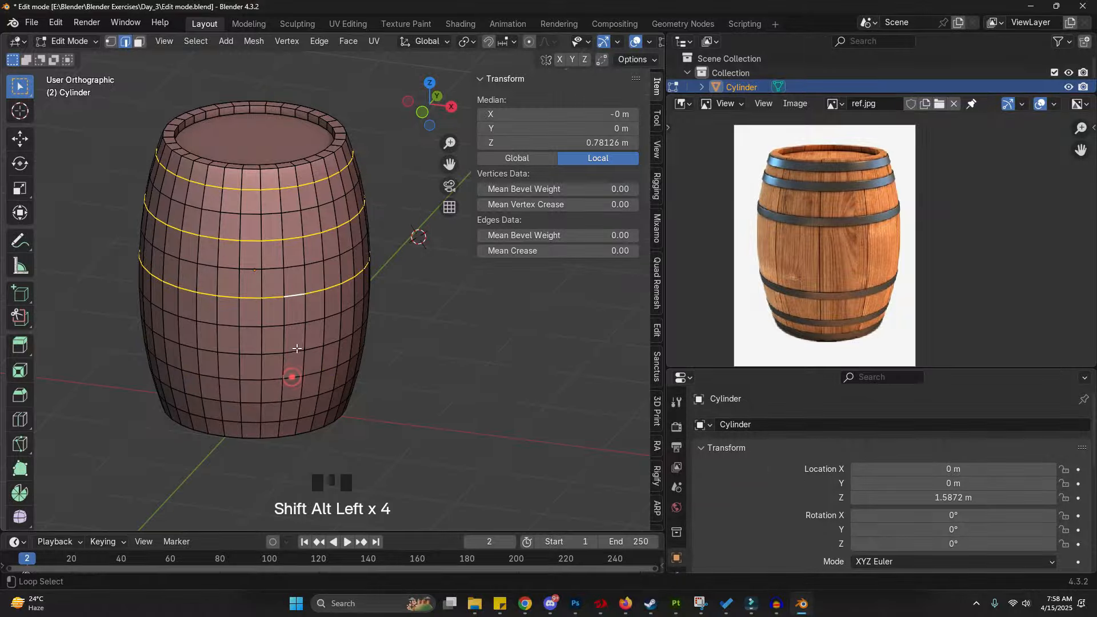
left_click(297, 353, "alt+shift")
left_click(290, 398, "alt+shift")
left_click(291, 413, "alt+shift")
middle_click_drag(291, 416, 236, 388)
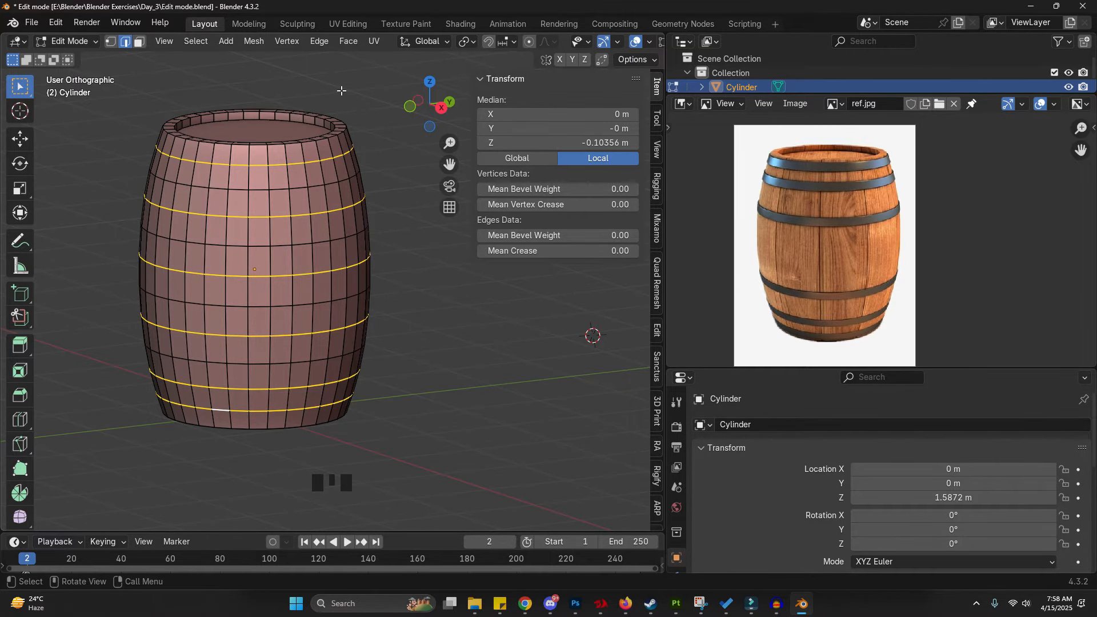
- Bevel the selected loops into bands with an offset of about 0.0884 m
scroll(342, 90, "up", 3)
key("ctrl+b")
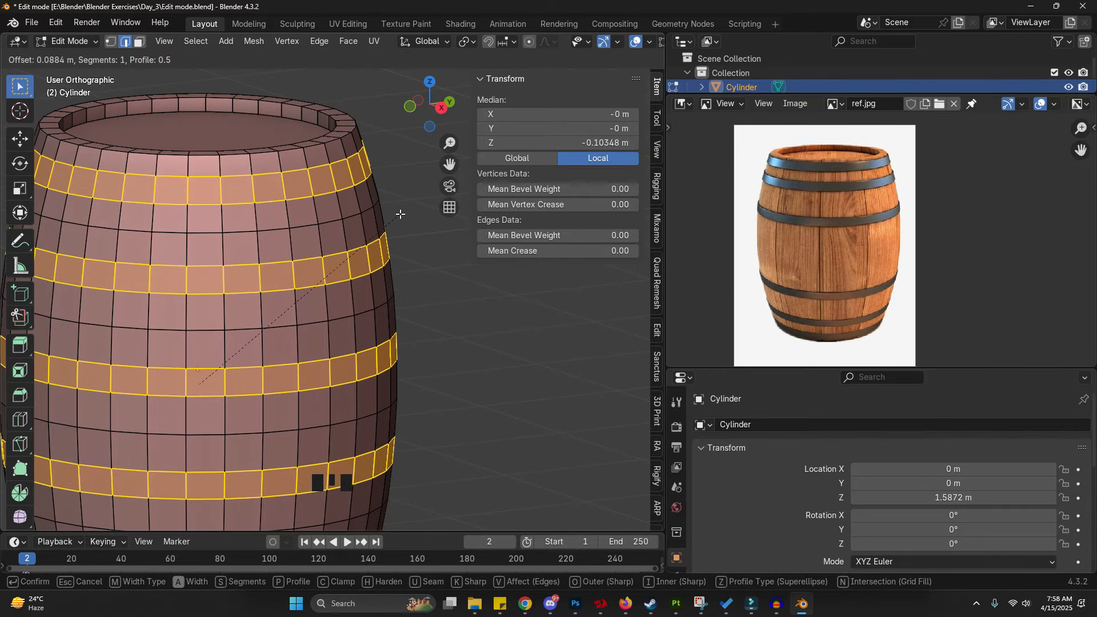
left_click(399, 214)
- Bevel the band selection again with an offset of about 0.0765 m
scroll(400, 214, "down", 5)
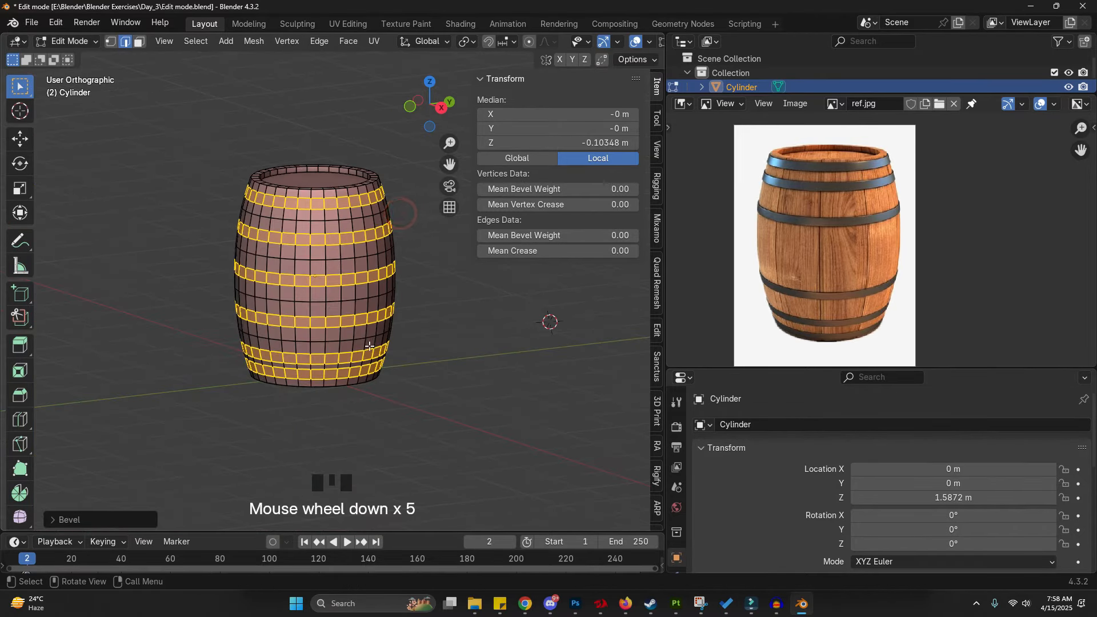
scroll(354, 347, "up", 5)
scroll(354, 337, "up", 2)
key("ctrl+b")
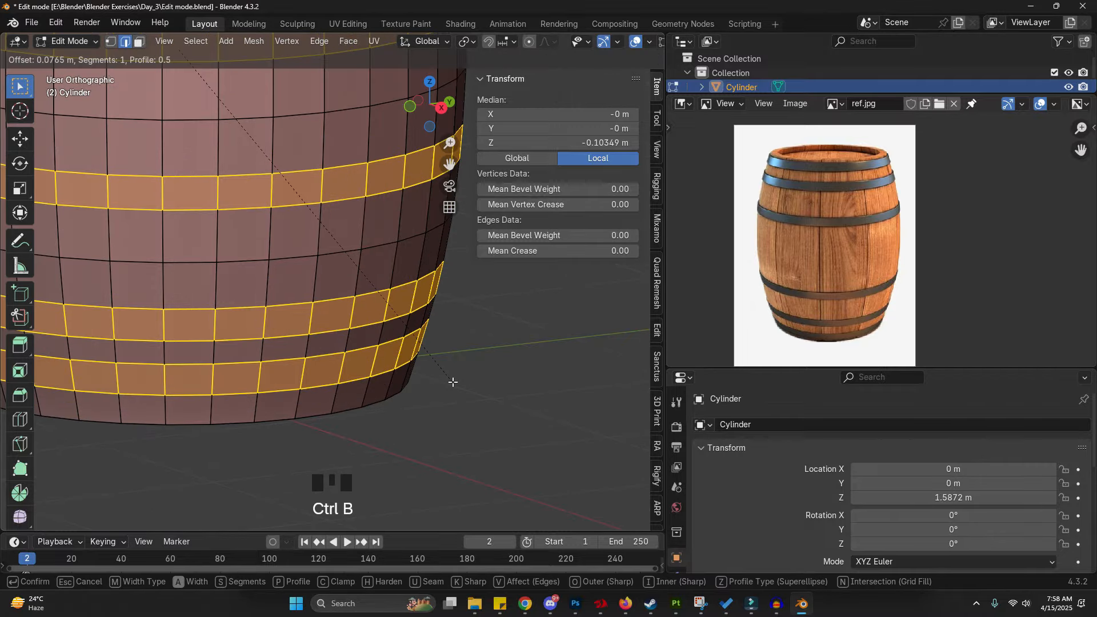
left_click(454, 381)
scroll(449, 380, "down", 4)
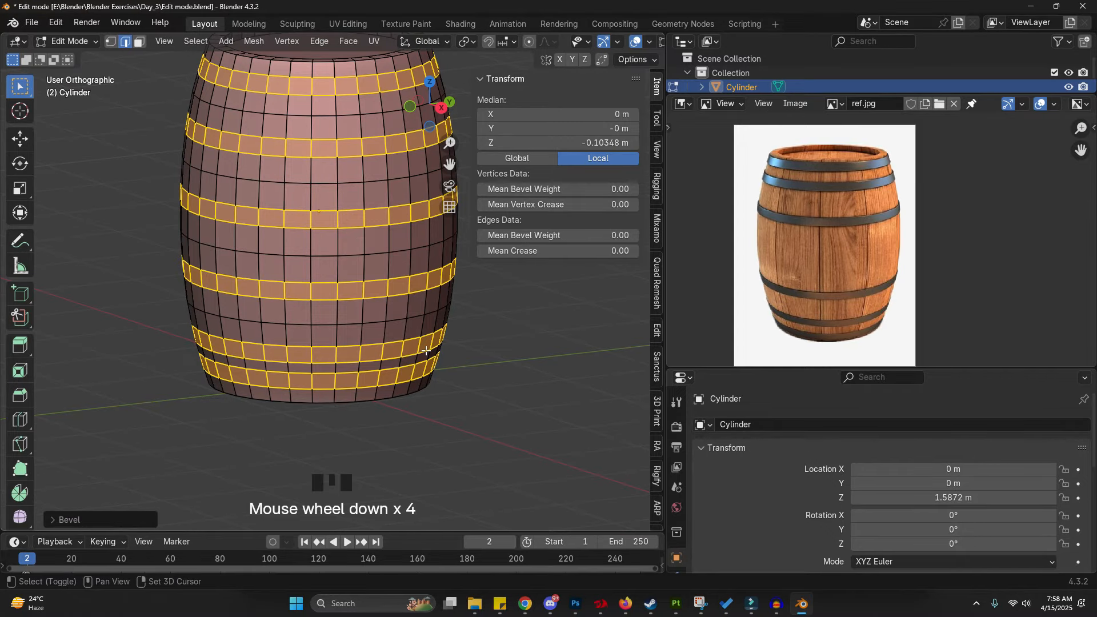
- Duplicate the band faces in place and separate the selection into its own object
key("shift+d")
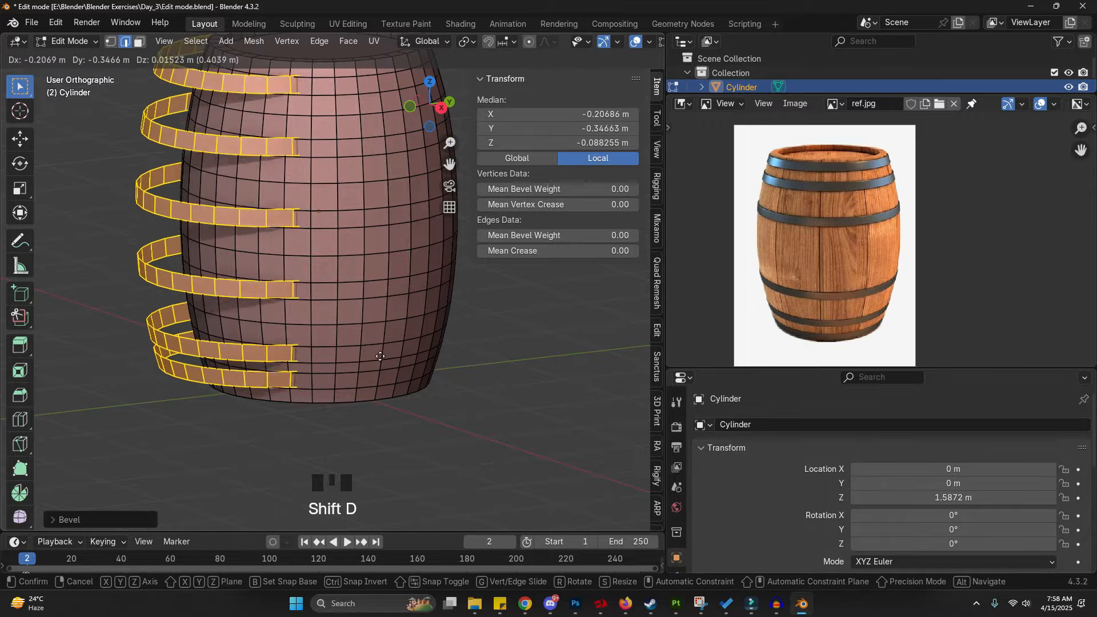
right_click(377, 339)
key("p")
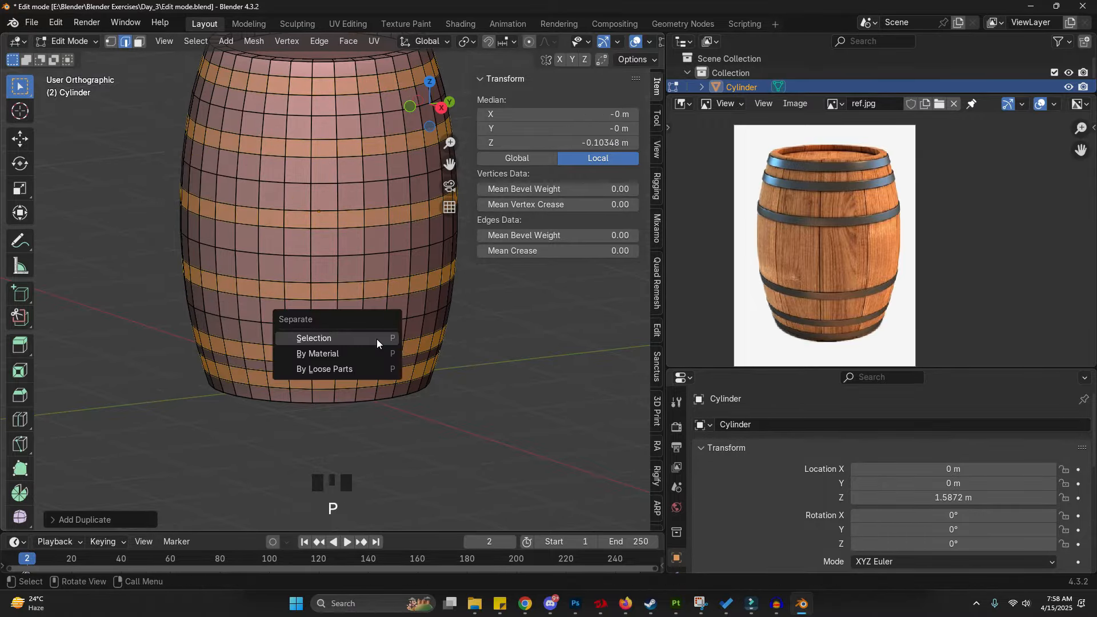
left_click(376, 338)
- Leave Edit Mode, select the separated bands object and move it aside to check it
key("Tab")
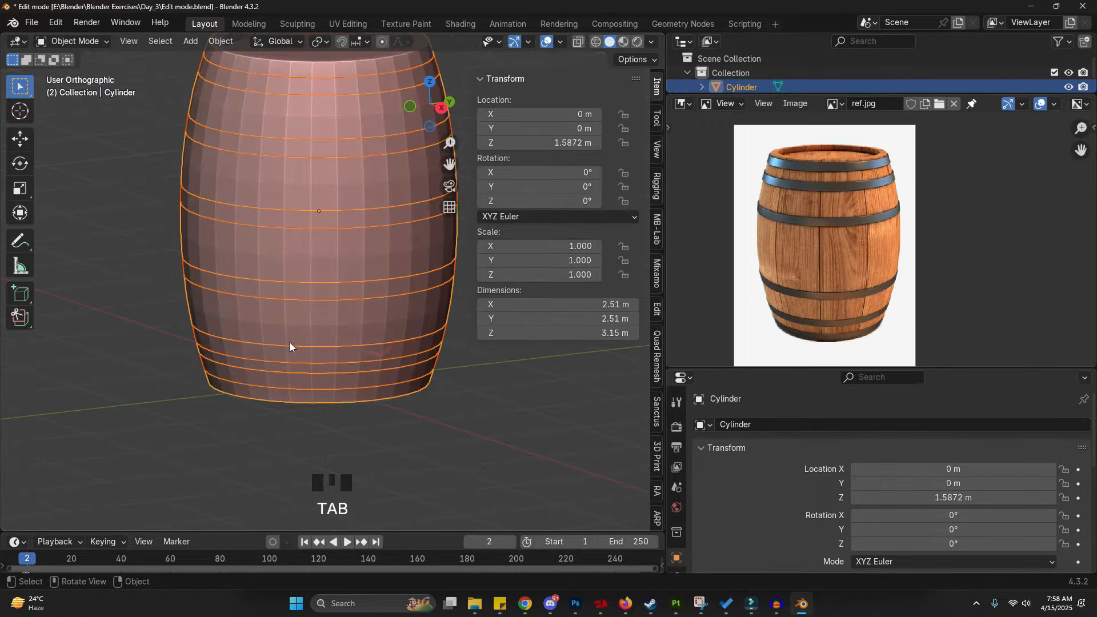
left_click(368, 358)
key("g")
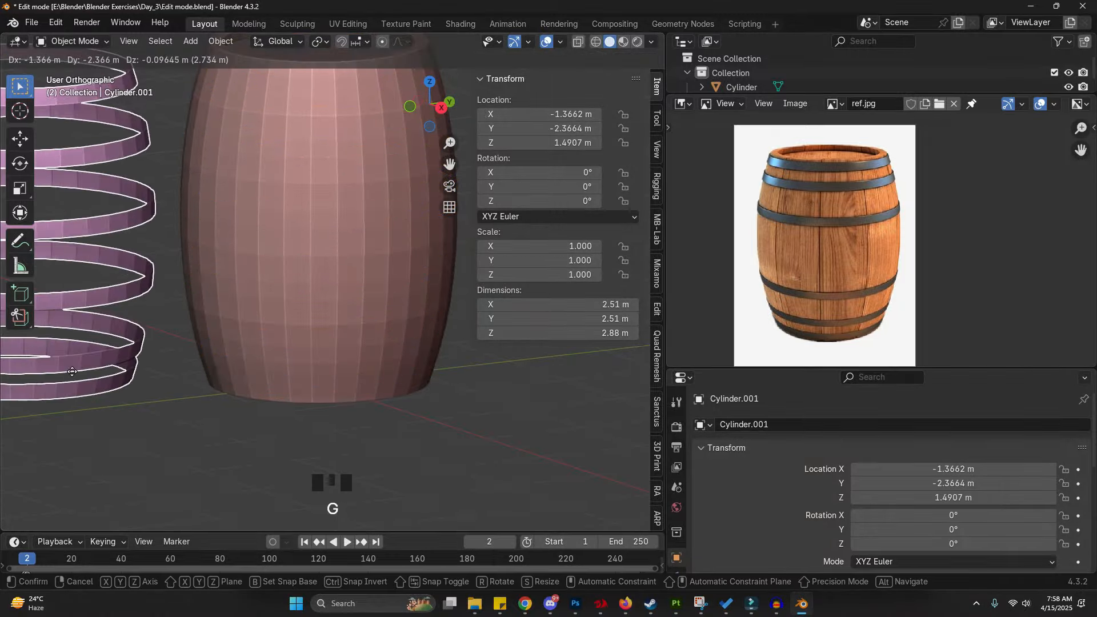
scroll(92, 377, "down", 3)
left_click(252, 283)
key("g")
right_click(423, 293)
left_click(328, 299)
key("g")
right_click(429, 308)
scroll(385, 333, "up", 3)
left_click(308, 339)
scroll(325, 299, "up", 1)
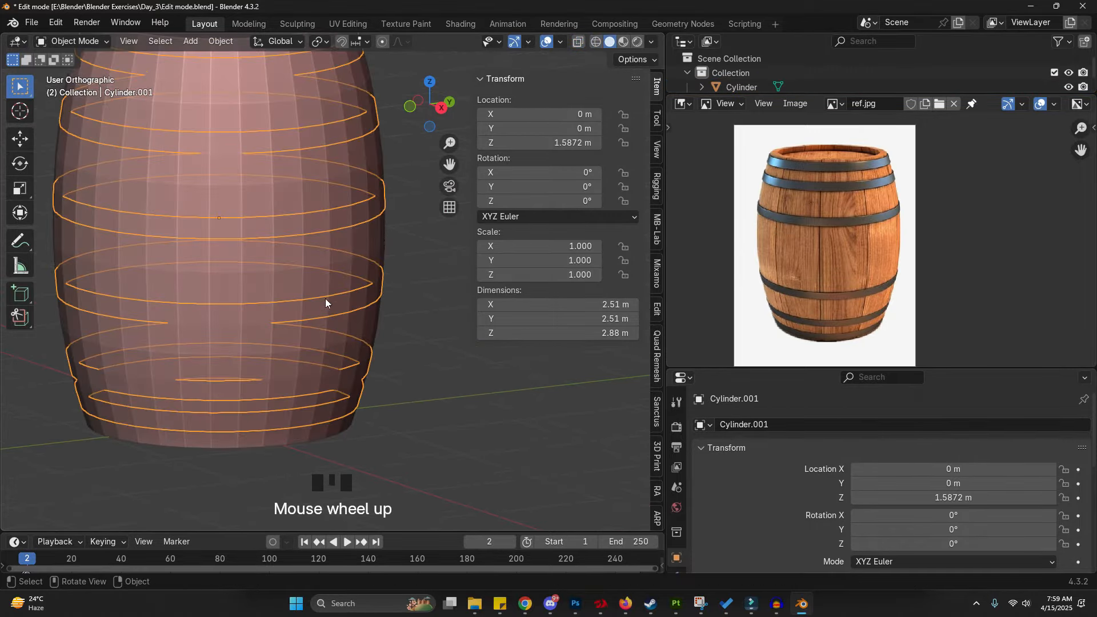
- Add a Solidify modifier to the bands object and set its thickness to -0.04 m
left_click_drag(747, 368, 747, 244)
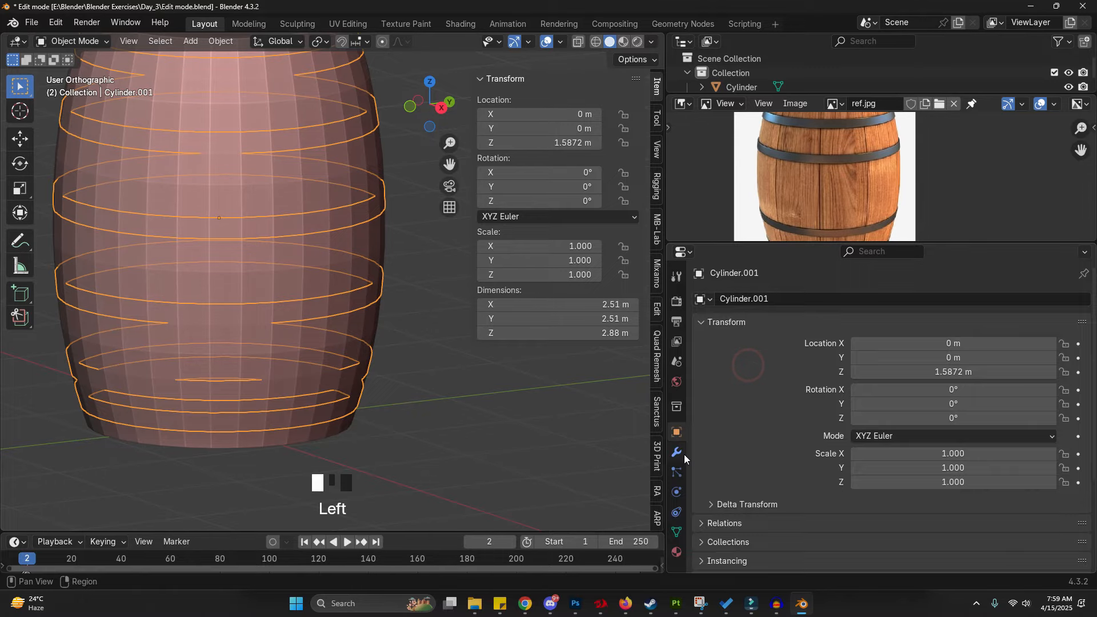
left_click(678, 453)
left_click(780, 299)
left_click(779, 299)
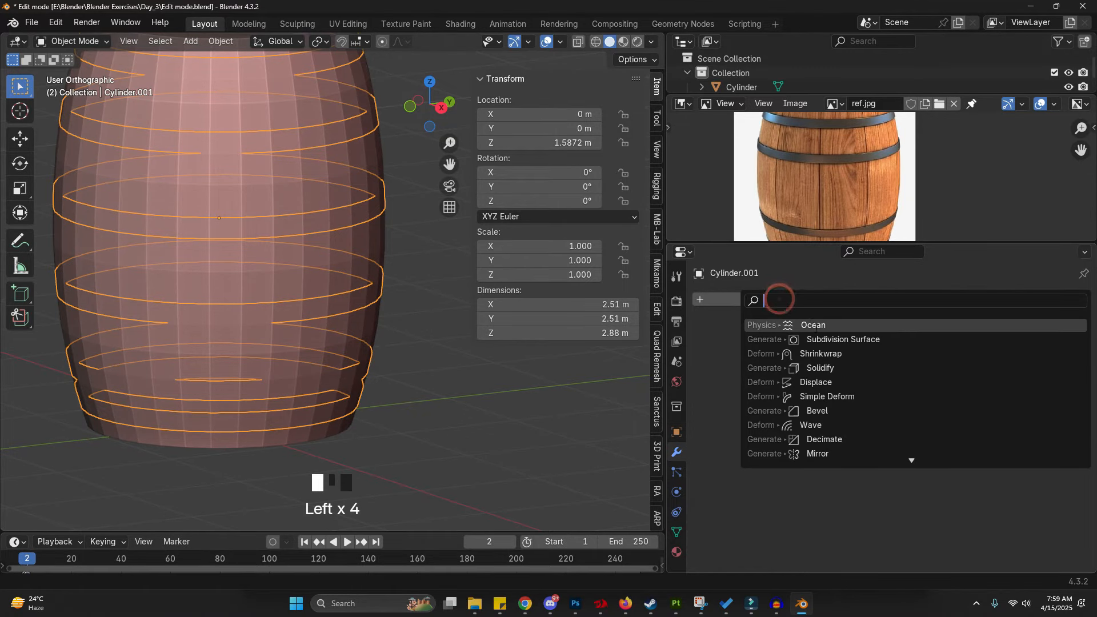
type("s")
left_click(828, 353)
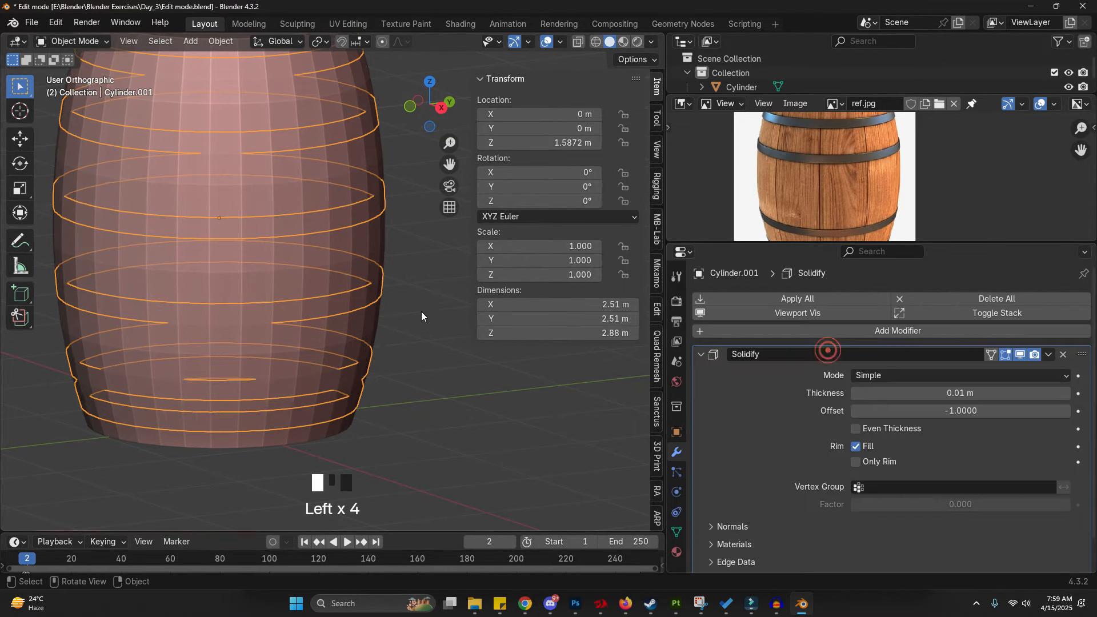
scroll(422, 316, "up", 3)
mouse_move(960, 393)
left_mouse_down("shift")
mouse_move(903, 393)
mouse_move(967, 400)
left_mouse_up("shift")
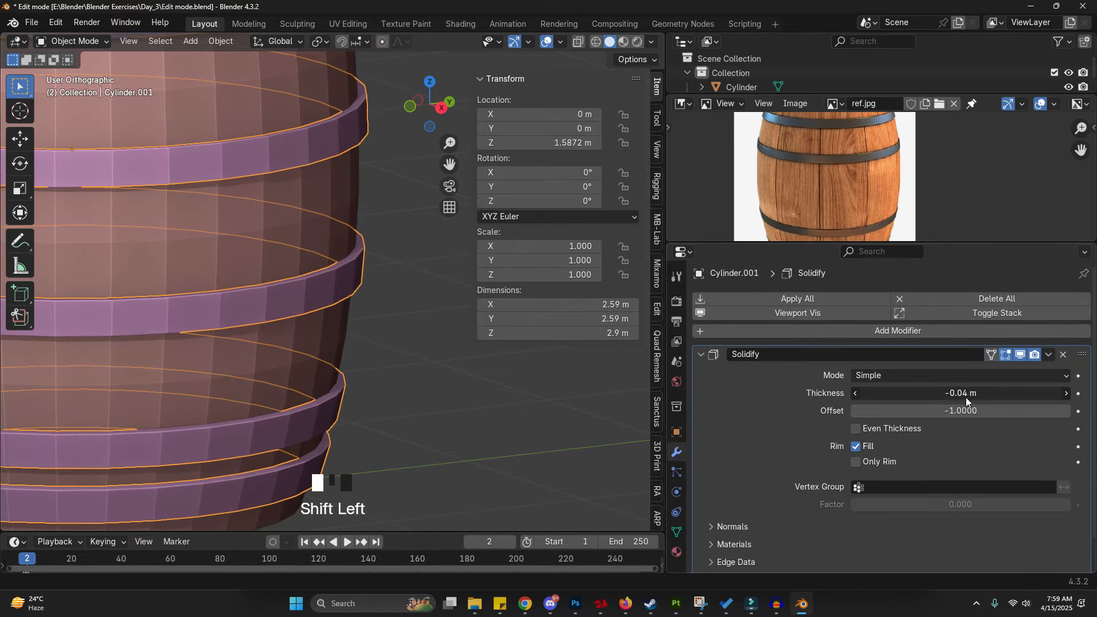
- Select the barrel body and zoom into the upper band area of the reference image
scroll(451, 342, "down", 5)
left_click(430, 359)
middle_click_drag(430, 359, 342, 356, "shift")
scroll(340, 276, "up", 2)
left_click(342, 250)
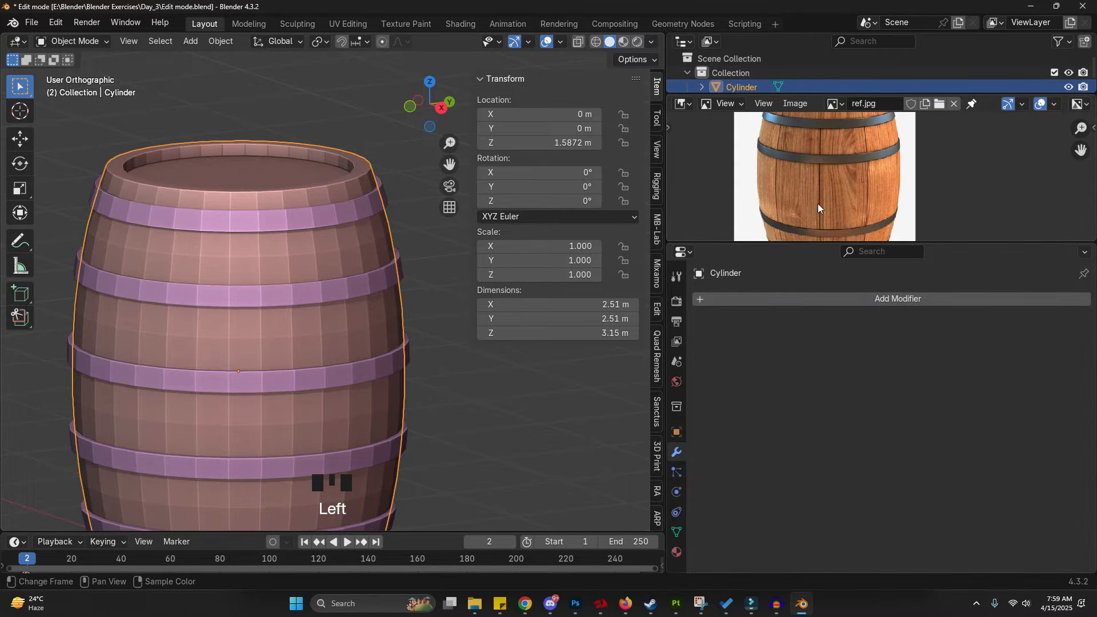
scroll(821, 206, "down", 2)
middle_click_drag(821, 206, 792, 169)
scroll(832, 146, "up", 2)
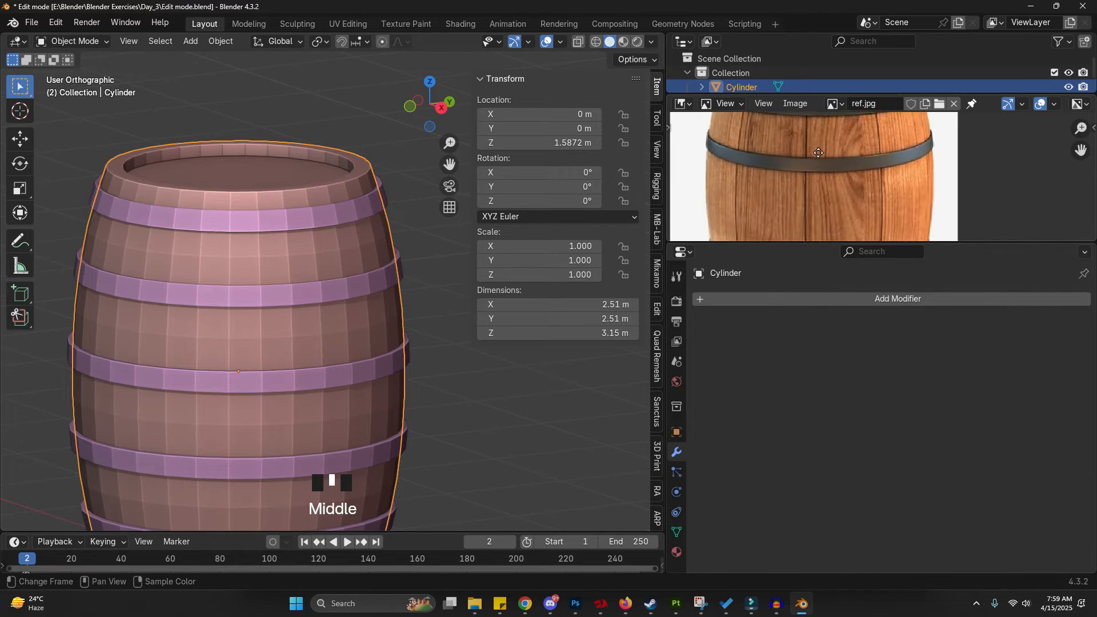
scroll(792, 169, "up", 2)
- Annotate two vertical plank seams between the upper bands on the reference image
key("d")
left_click_drag(793, 157, 792, 193)
key("d")
left_click_drag(903, 162, 904, 185)
- Select the barrel body and enter Edit Mode
left_click(332, 243)
left_click(332, 242)
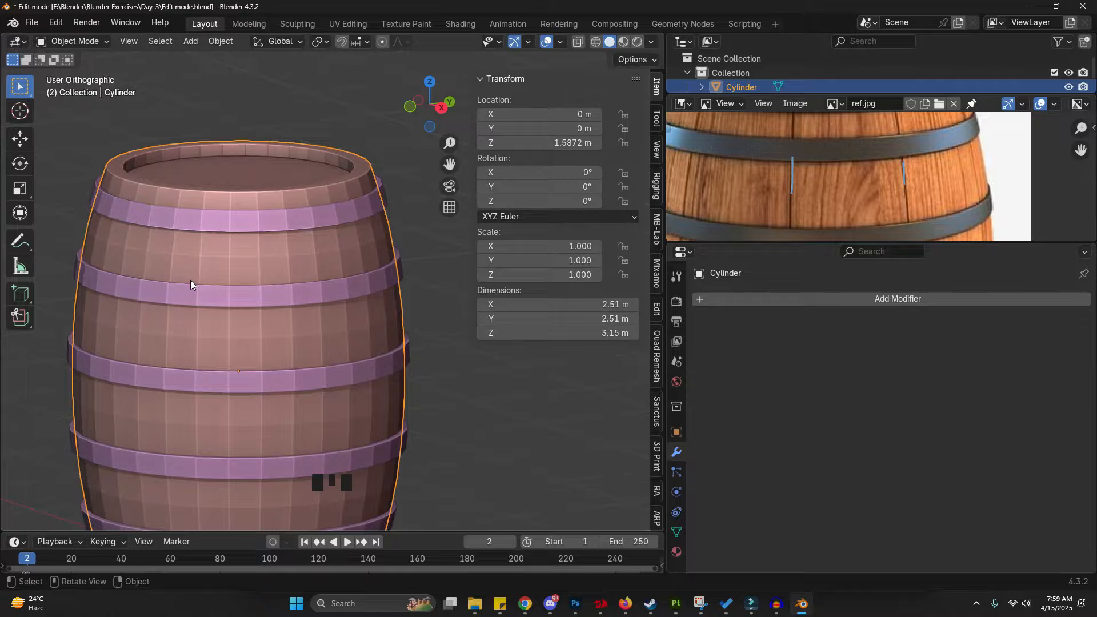
key("Tab")
scroll(804, 183, "down", 3)
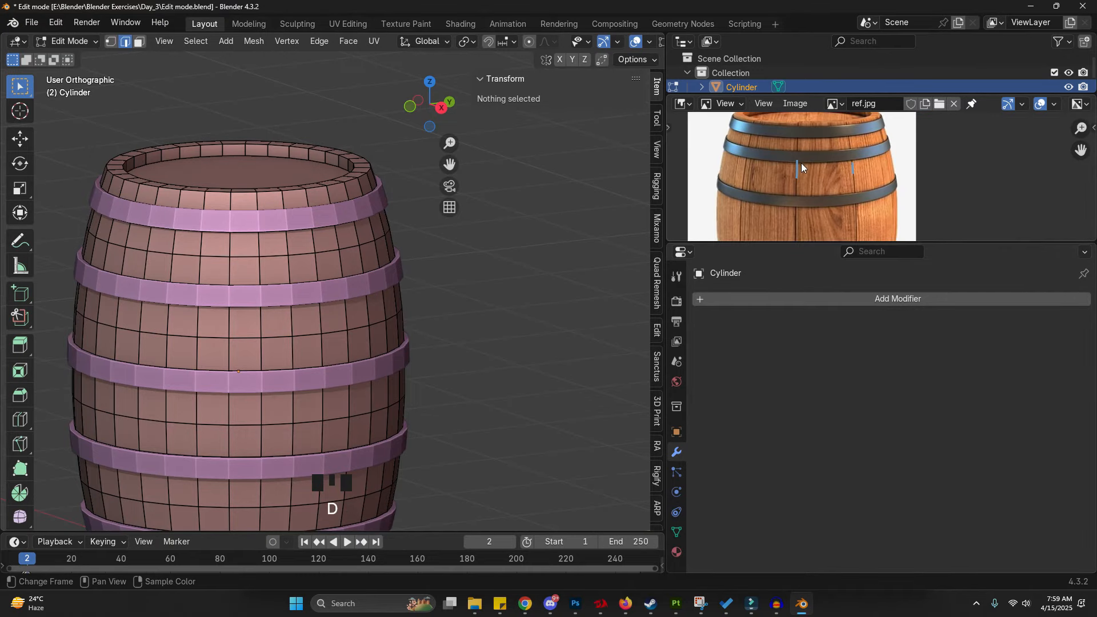
- Select two vertical edges between the upper bands, spaced like the plank seams in the reference
left_click(261, 322)
key("g")
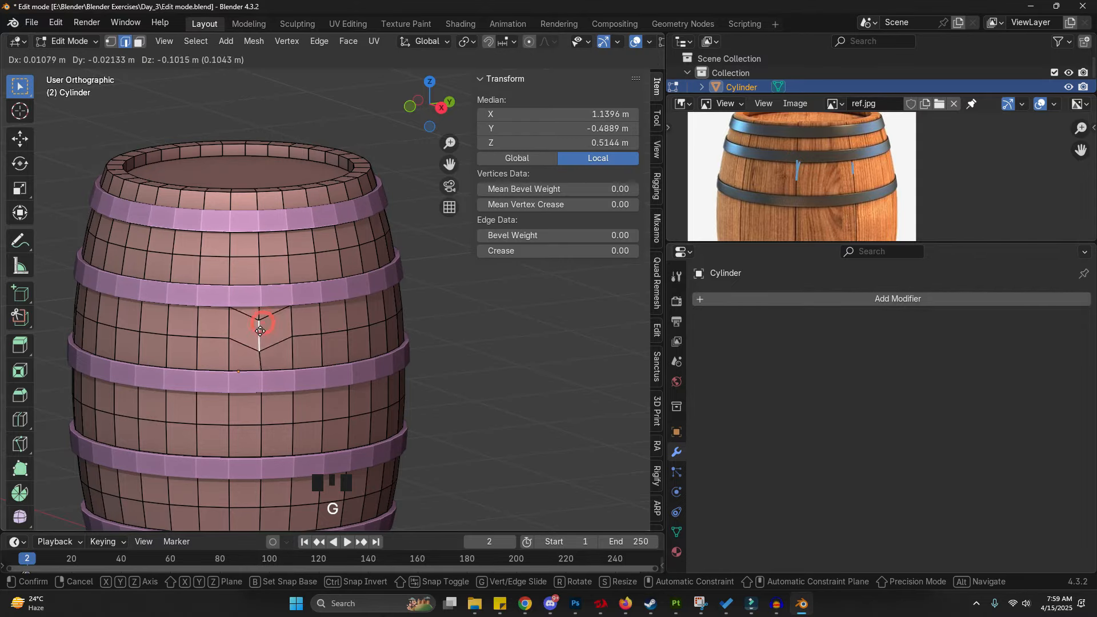
right_click(269, 313)
left_click(341, 316, "shift")
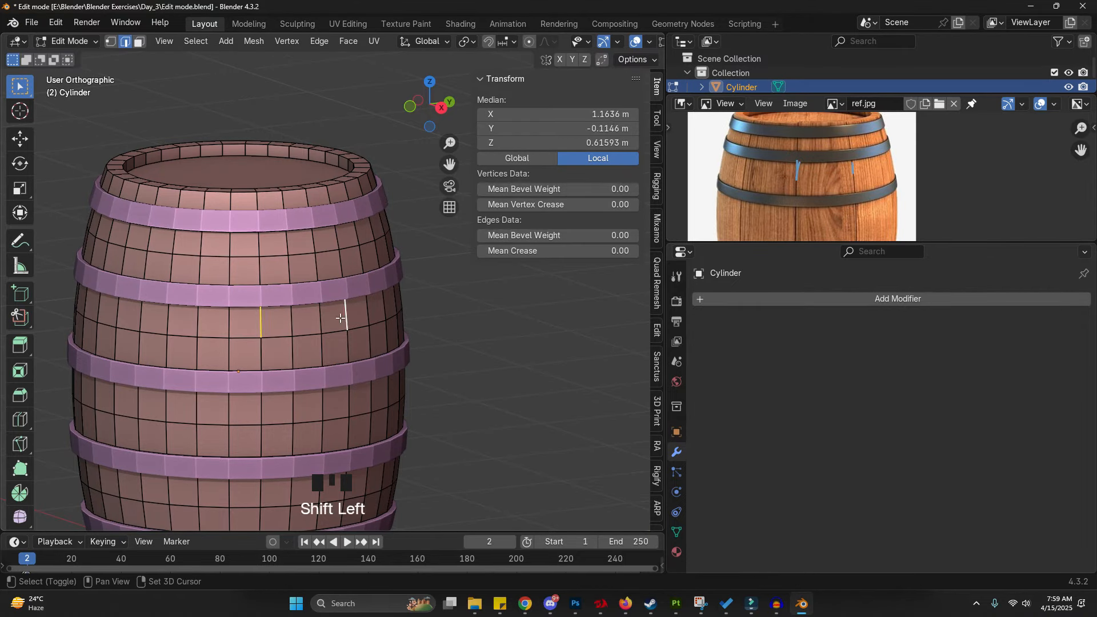
middle_click_drag(341, 348, 294, 305)
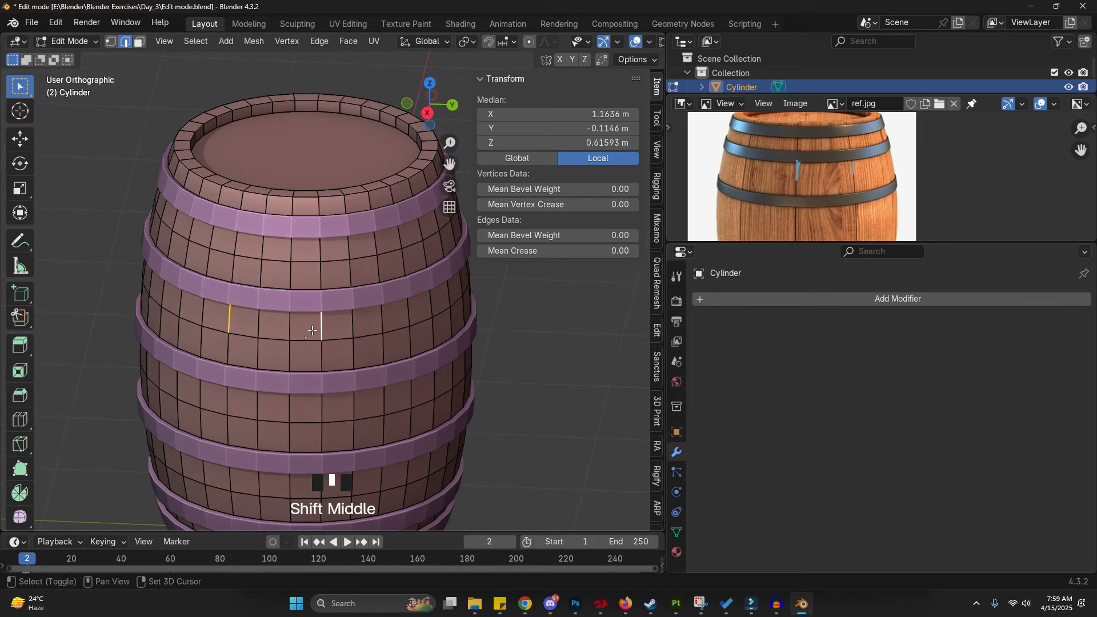
left_click(404, 310, "shift")
left_click(230, 316)
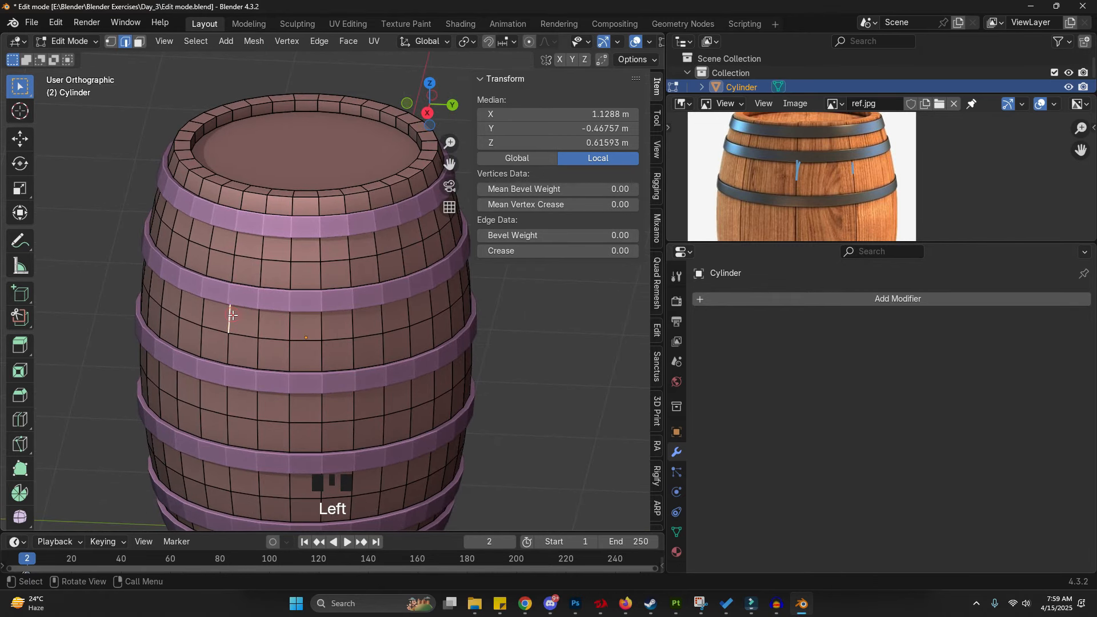
key("g")
right_click(268, 353)
left_click(318, 324, "shift")
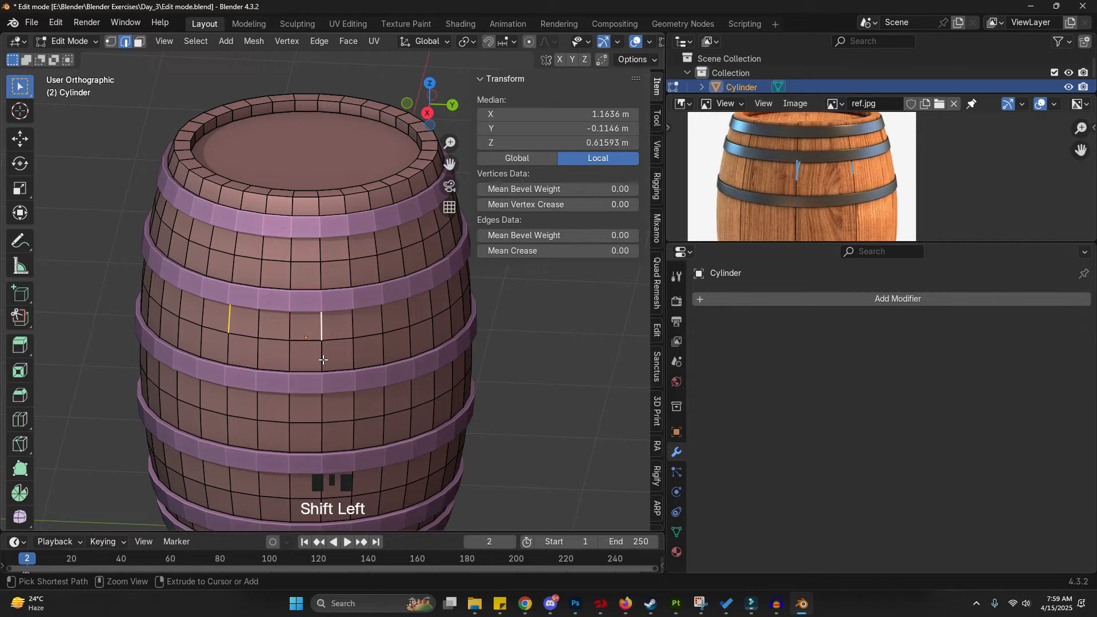
- Extend the selection around the barrel by repeating the edge spacing six times
key("ctrl+shift+equal")
key("ctrl+shift+equal")
key("ctrl+shift+equal")
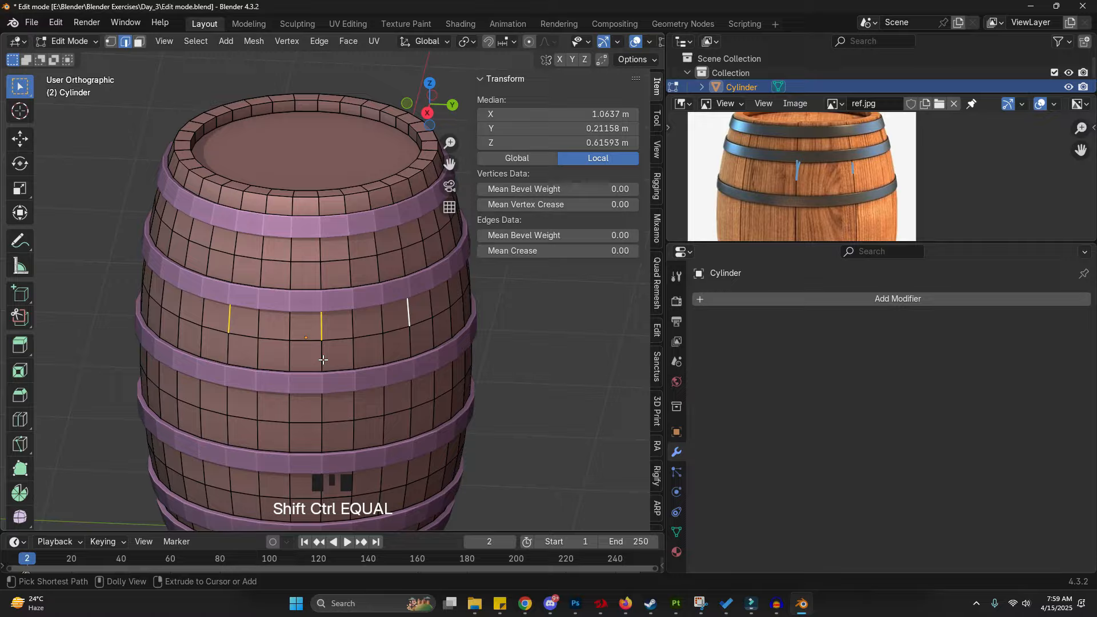
key("ctrl+shift+equal")
key("ctrl+shift+equal")
key("ctrl+shift+equal")
key("ctrl+shift+equal")
key("ctrl+shift+equal")
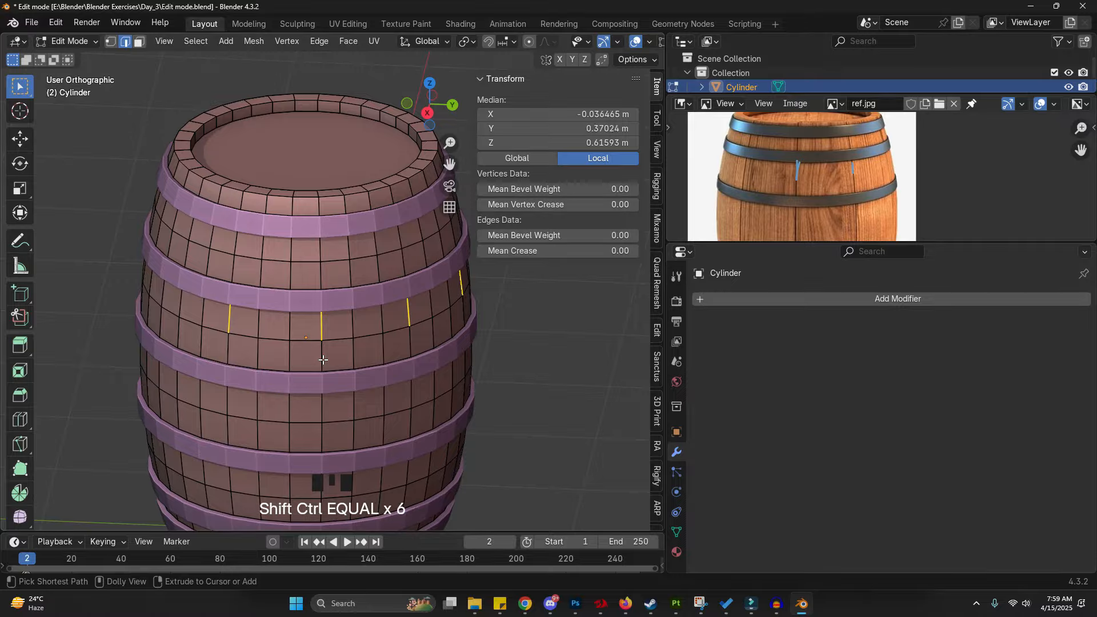
- Reselect two vertical edges between the upper bands and repeat their spacing around the barrel
middle_click_drag(323, 360, 299, 323)
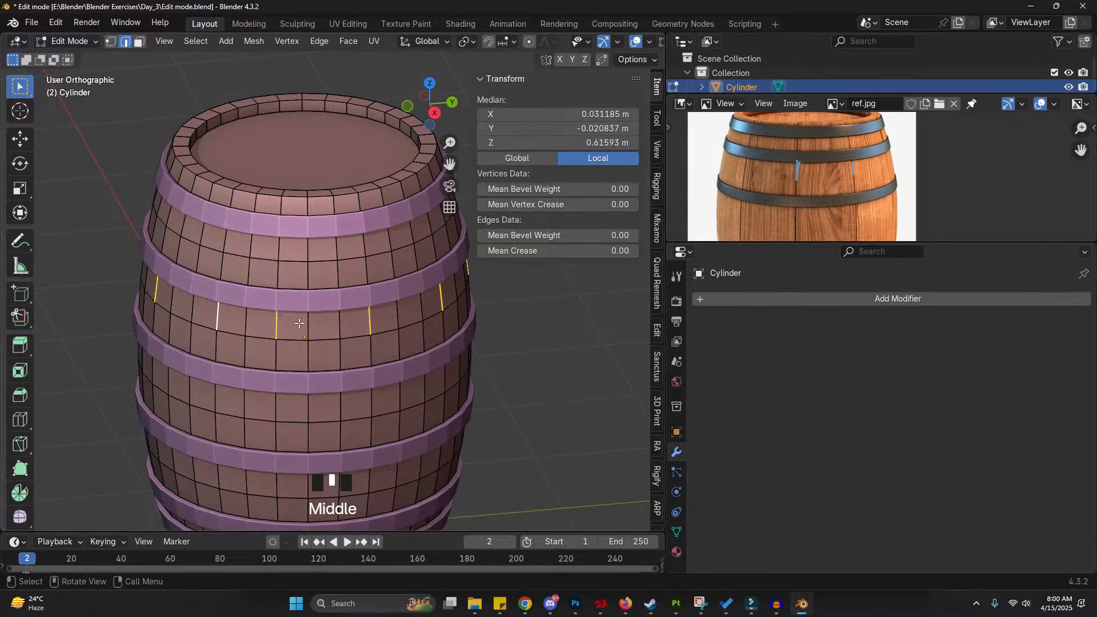
left_click_drag(222, 301, 216, 316)
mouse_move(277, 331)
right_mouse_down()
mouse_move(282, 318)
mouse_move(230, 309)
right_mouse_up()
left_click(280, 322)
left_click(281, 321)
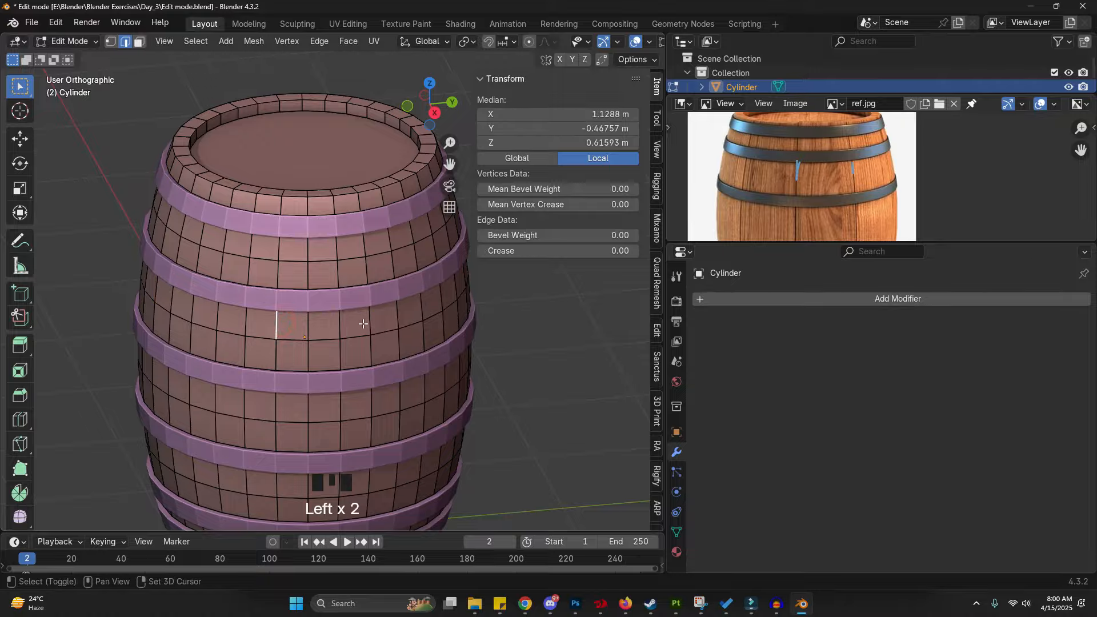
left_click(397, 315, "shift")
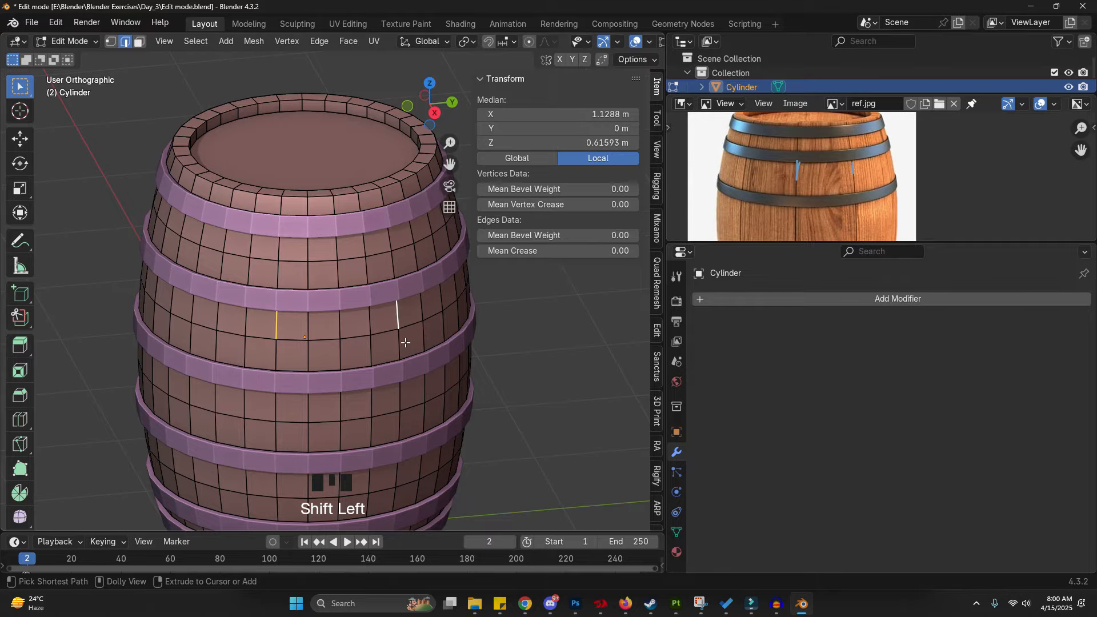
key("ctrl+shift+equal")
key("ctrl+shift+equal")
key("ctrl+shift+equal")
key("ctrl+shift+equal")
key("ctrl+shift+equal")
key("ctrl+shift+equal")
key("ctrl+shift+equal")
key("ctrl+shift+equal")
key("ctrl+shift+equal")
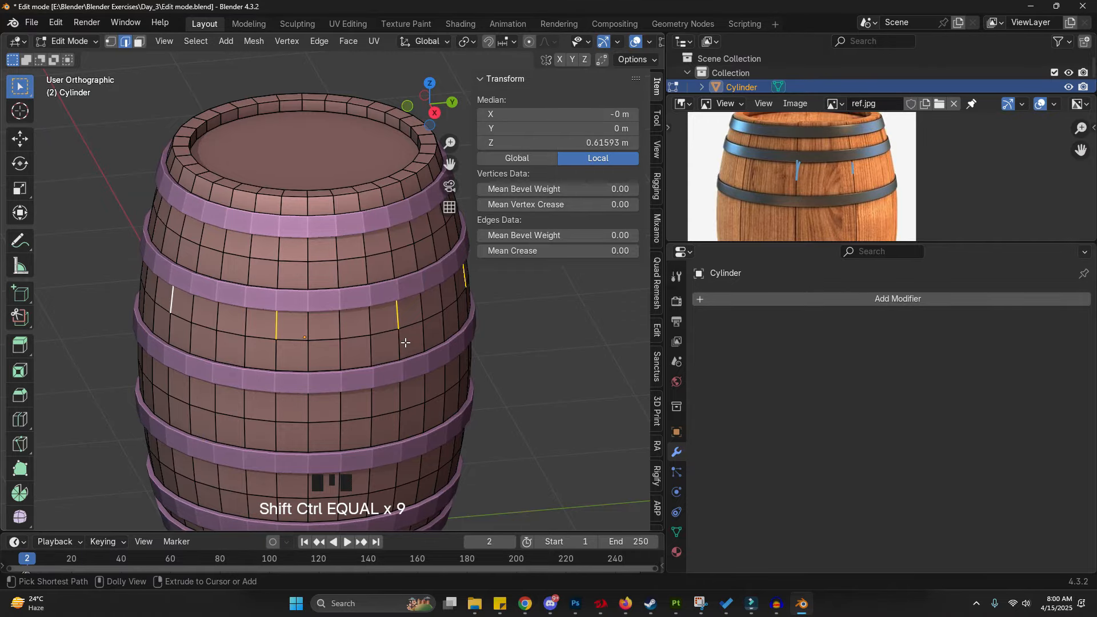
- Annotate two vertical seam lines across the barrel in the viewport
scroll(398, 348, "down", 3)
middle_click_drag(397, 348, 302, 237)
scroll(356, 343, "up", 2)
scroll(302, 237, "down", 1)
key("d")
left_click_drag(299, 227, 299, 334)
left_click_drag(364, 211, 388, 306)
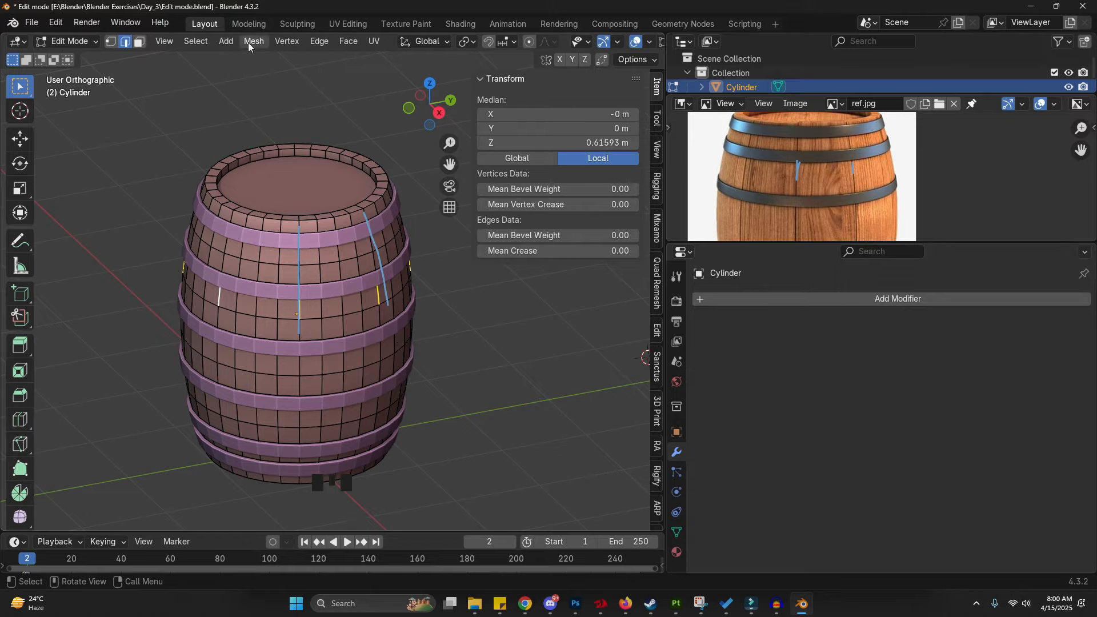
- Expand the selected edges into full vertical edge loops
left_click(195, 43)
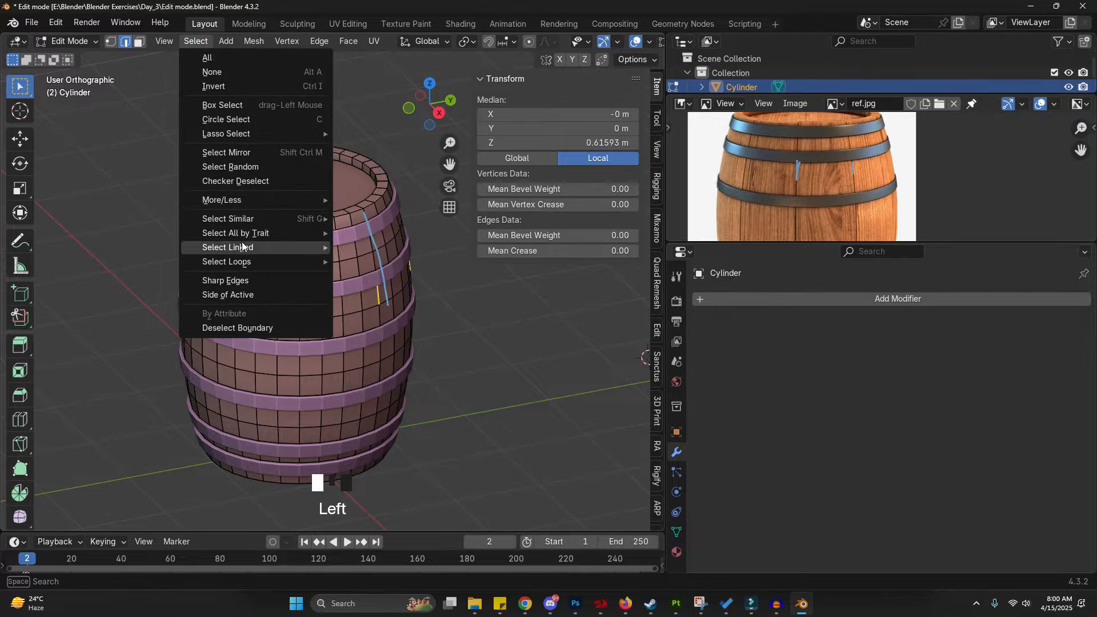
mouse_move(241, 265)
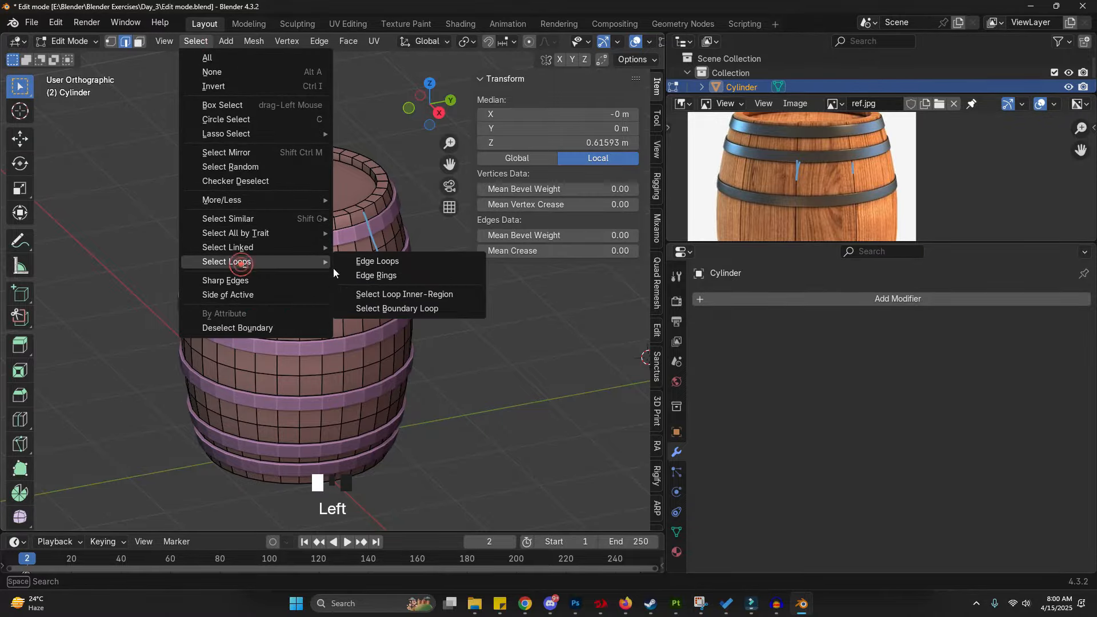
left_click(378, 262)
- Erase the annotation lines from the viewport
right_click(272, 291)
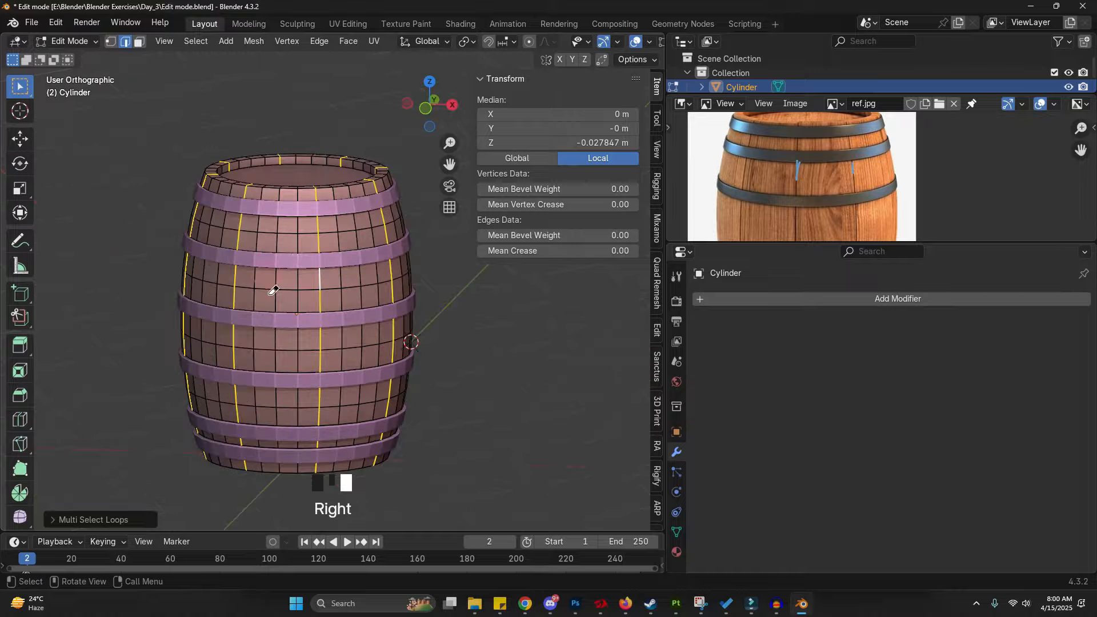
key("d")
scroll(314, 172, "up", 5)
scroll(330, 209, "down", 2)
middle_click_drag(330, 209, 343, 234, "shift")
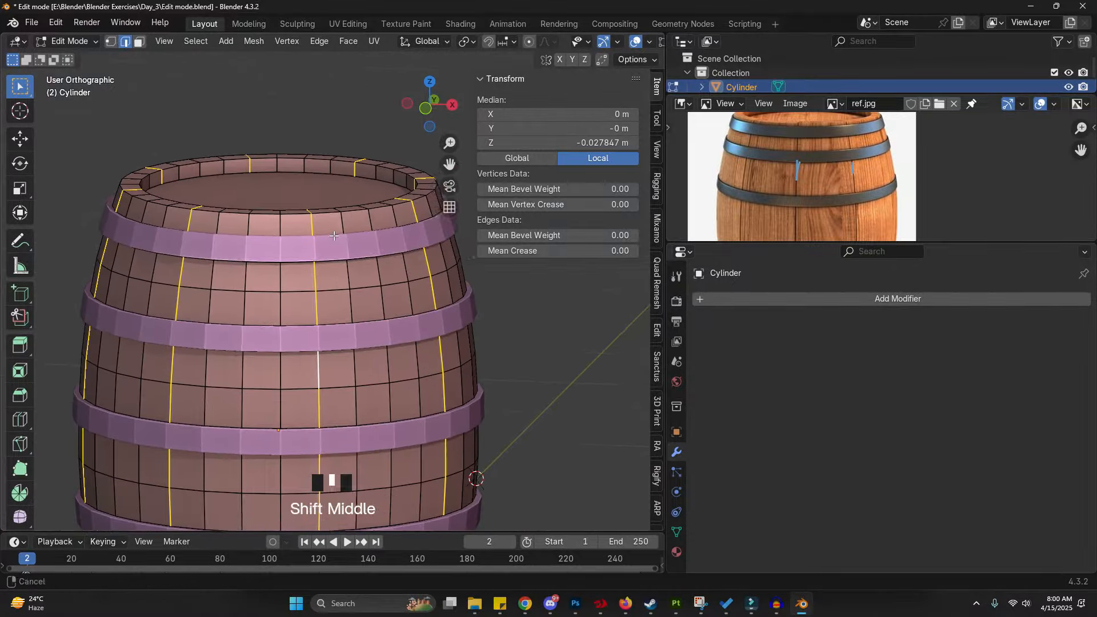
- Bevel the selected seam edge loops with an offset of about 0.02 m
scroll(342, 235, "up", 2, "ctrl")
key("ctrl+b")
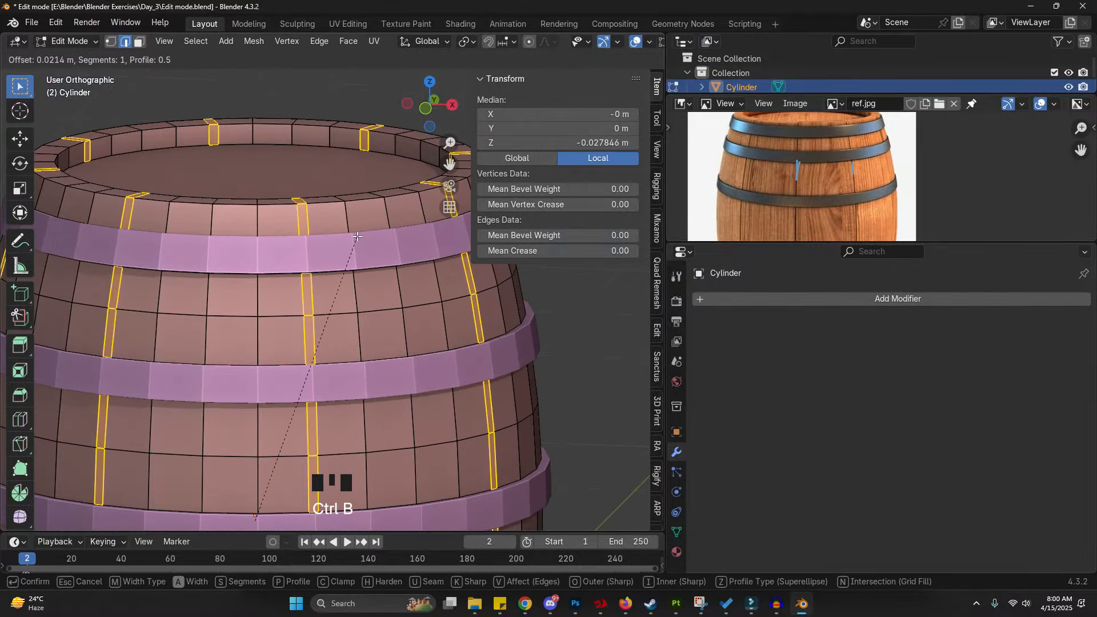
left_click(359, 238)
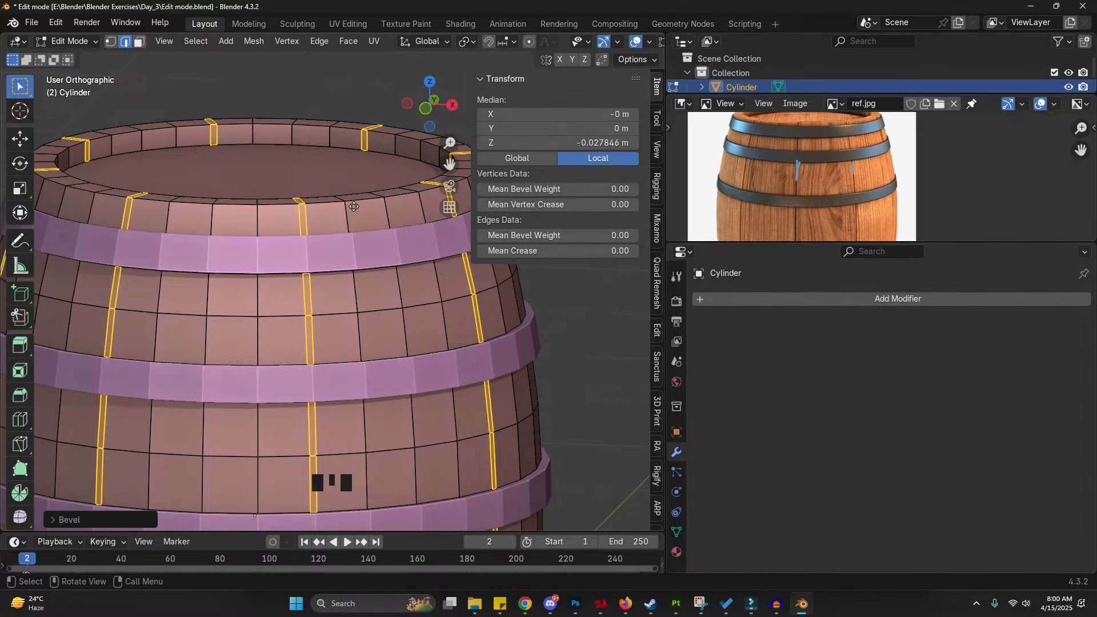
- Extrude the beveled seam faces and shrink them inward about 0.035 m to form grooves
key("e")
right_click(346, 173)
key("alt+s")
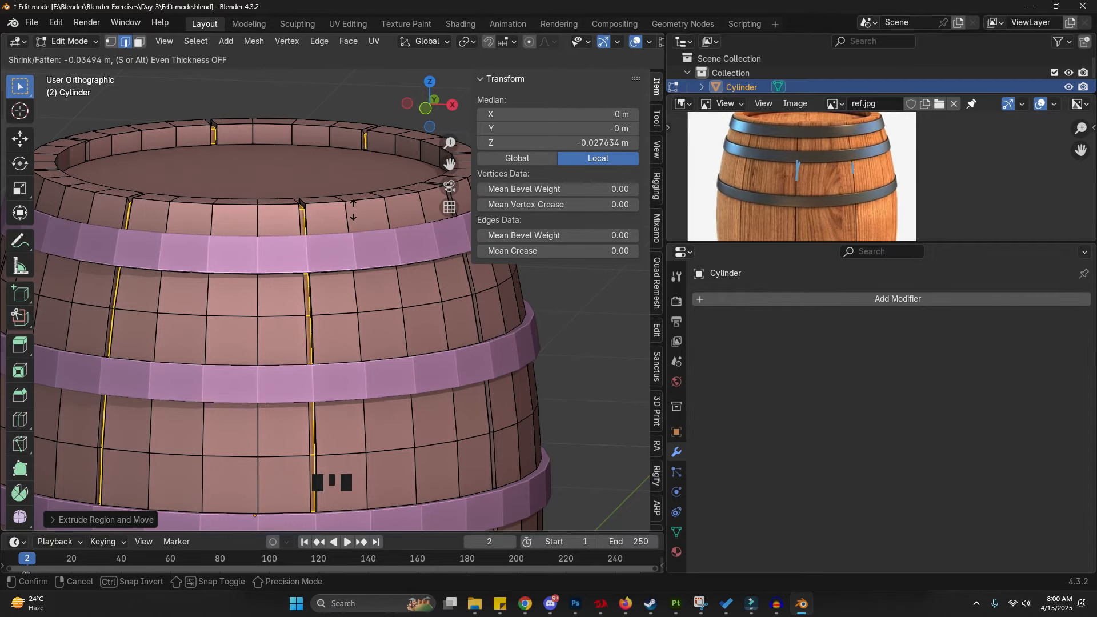
left_click(352, 204)
- Return to Object Mode and shade the barrel smooth
key("Tab")
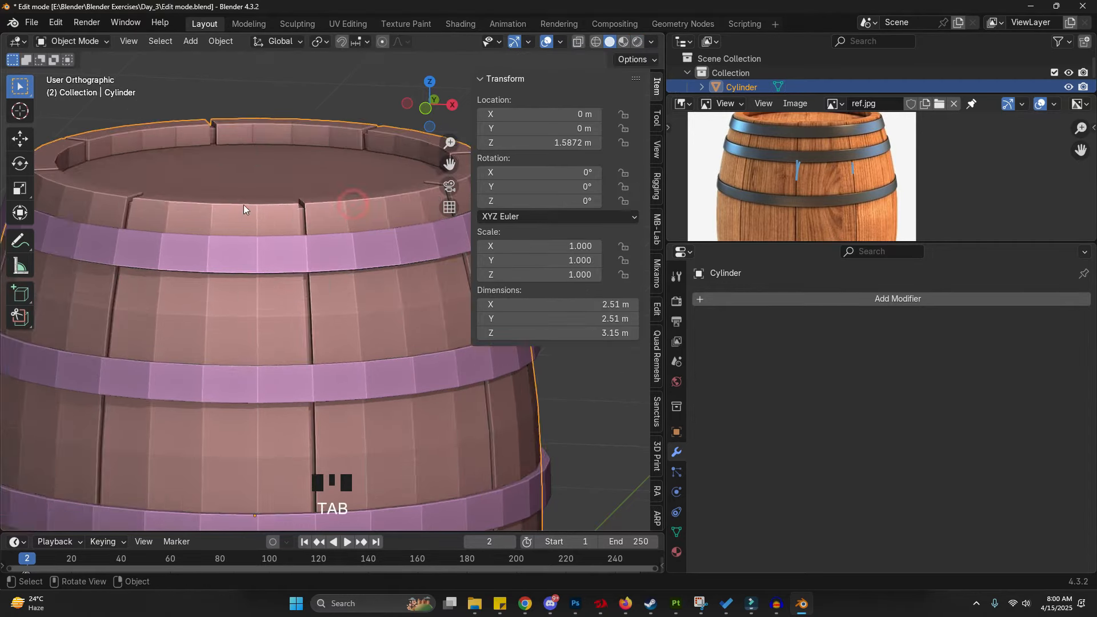
scroll(244, 198, "down", 4)
middle_click_drag(355, 405, 140, 337, "shift")
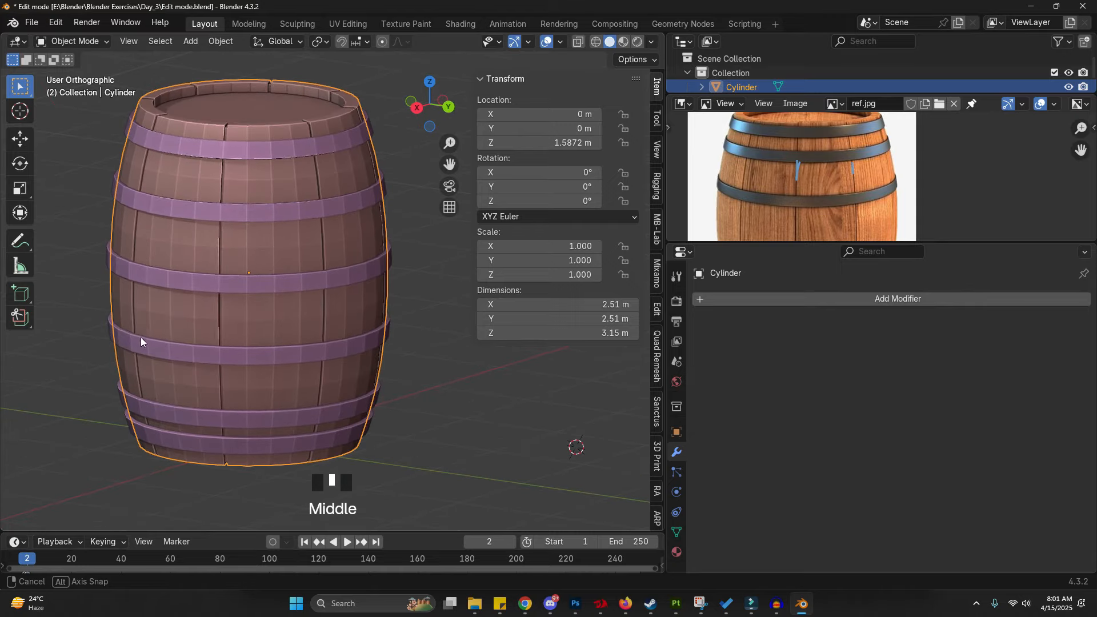
right_click(275, 204)
left_click(276, 204)
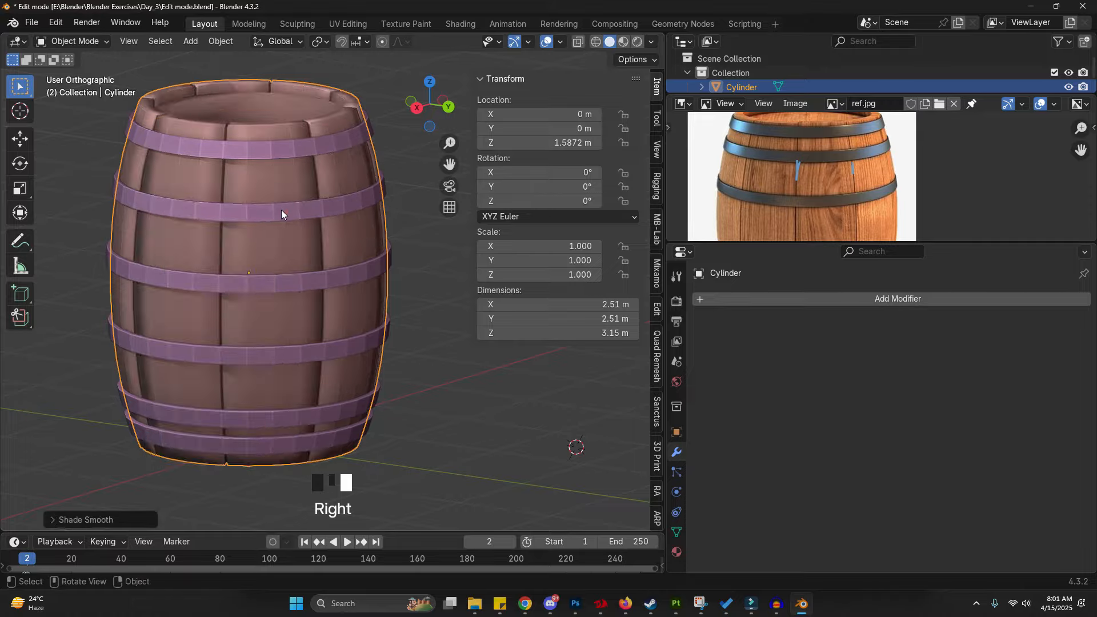
left_click(281, 211)
right_click(281, 210)
left_click(281, 210)
left_click(287, 184)
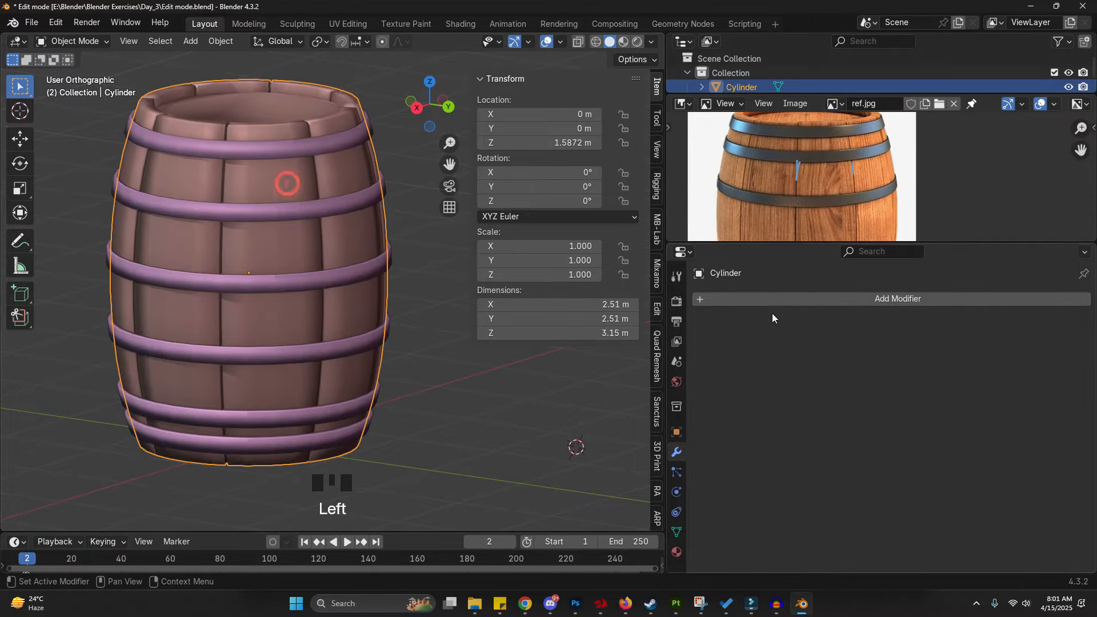
- Add a Bevel modifier to the barrel with amount 0.038 m and 3 segments
left_click(779, 299)
left_click(779, 298)
type("be")
key("Return")
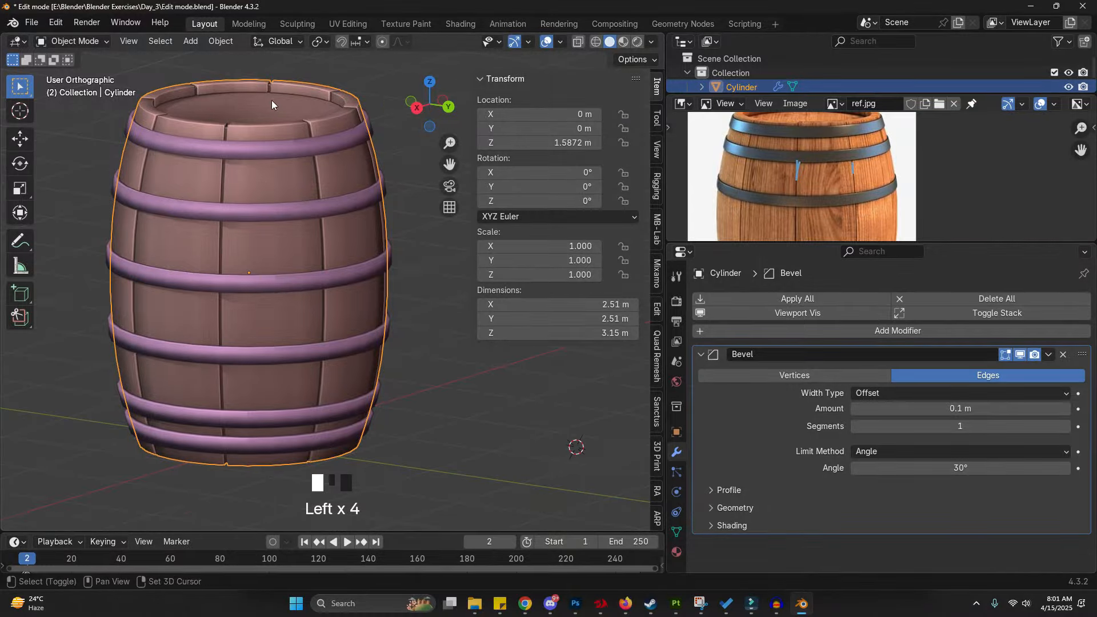
scroll(272, 101, "up", 6)
scroll(300, 160, "up", 3)
mouse_move(913, 408)
left_mouse_down("shift")
mouse_move(902, 408)
mouse_move(924, 407)
left_mouse_up("shift")
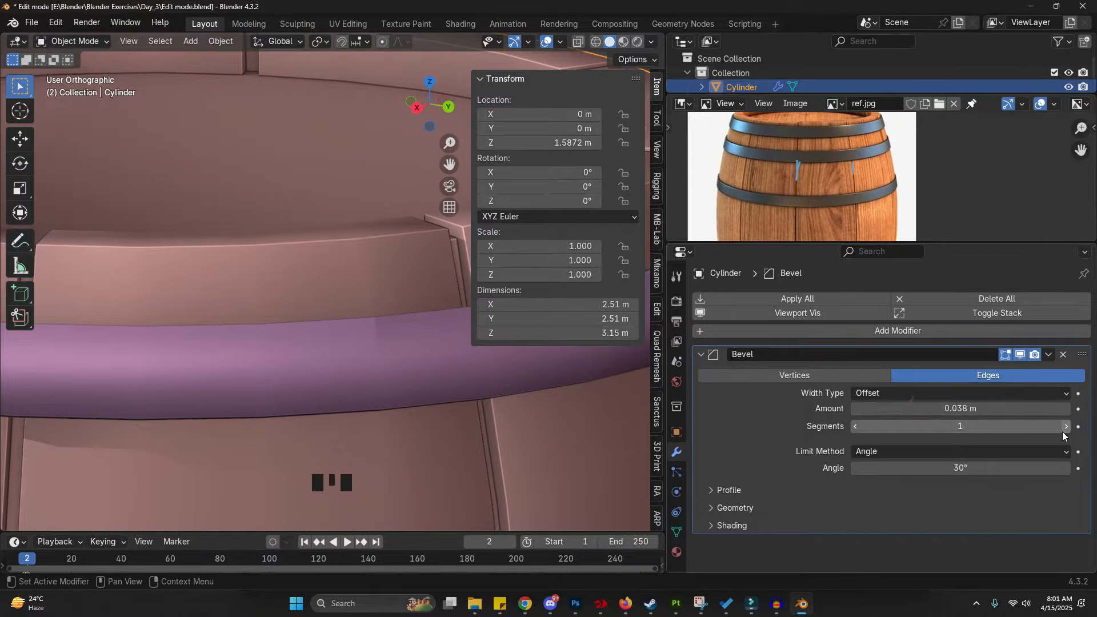
left_click(1066, 427)
left_click(1066, 427)
left_click(1066, 427)
- Select the metal bands and add a Bevel modifier with amount 0.006 m and 3 segments
scroll(380, 316, "down", 4)
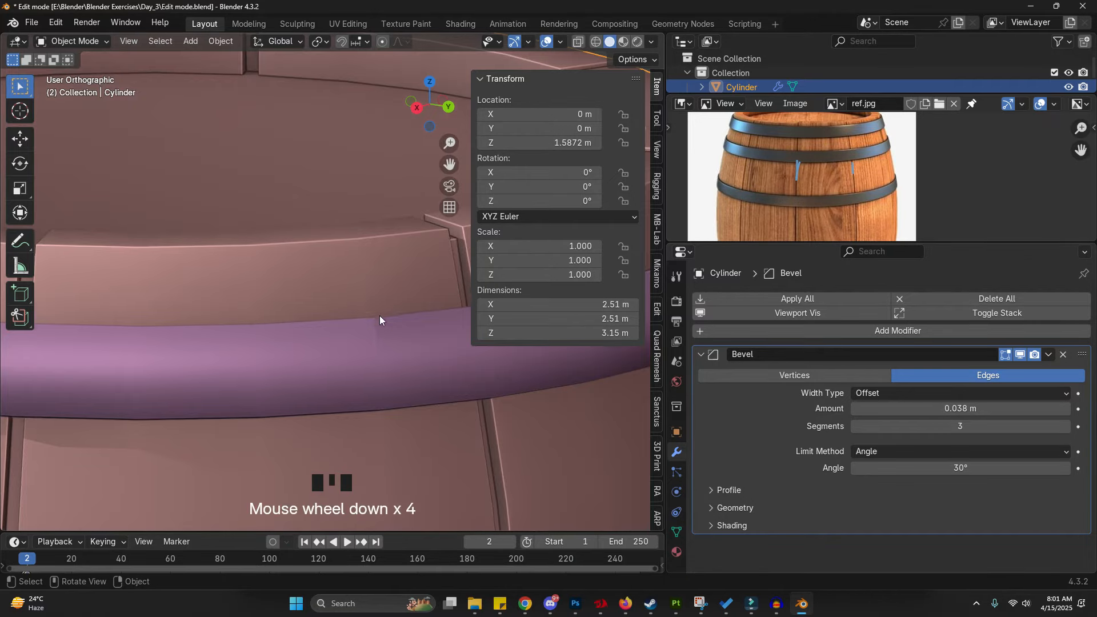
scroll(351, 335, "down", 2, "shift")
middle_click_drag(352, 334, 361, 288, "shift")
left_click(361, 289)
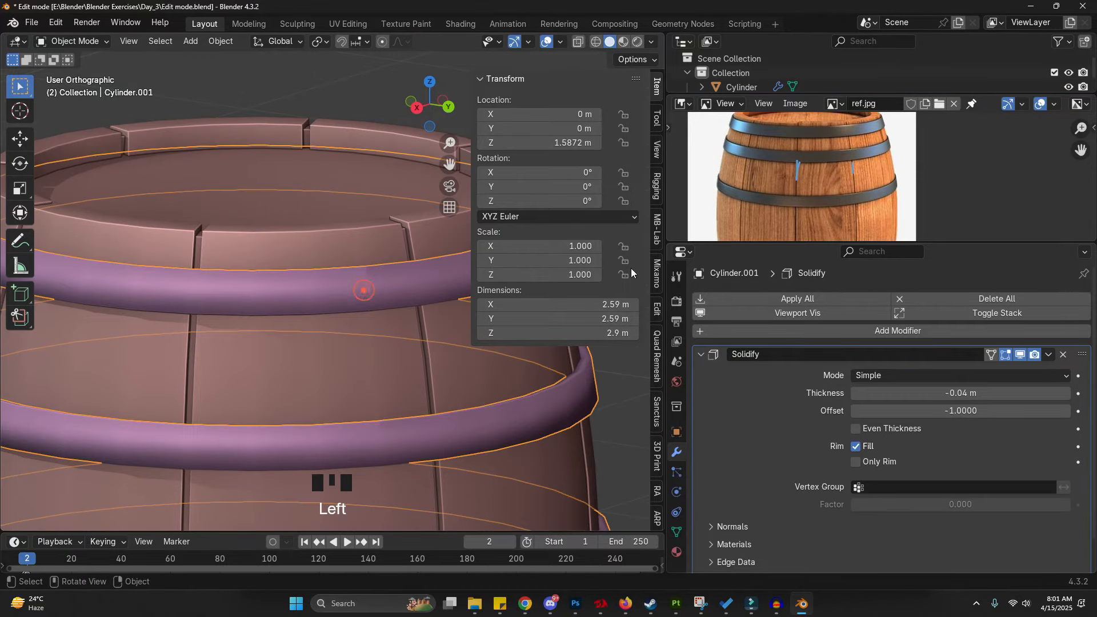
double_click(869, 328)
left_click(858, 353)
scroll(880, 373, "down", 8)
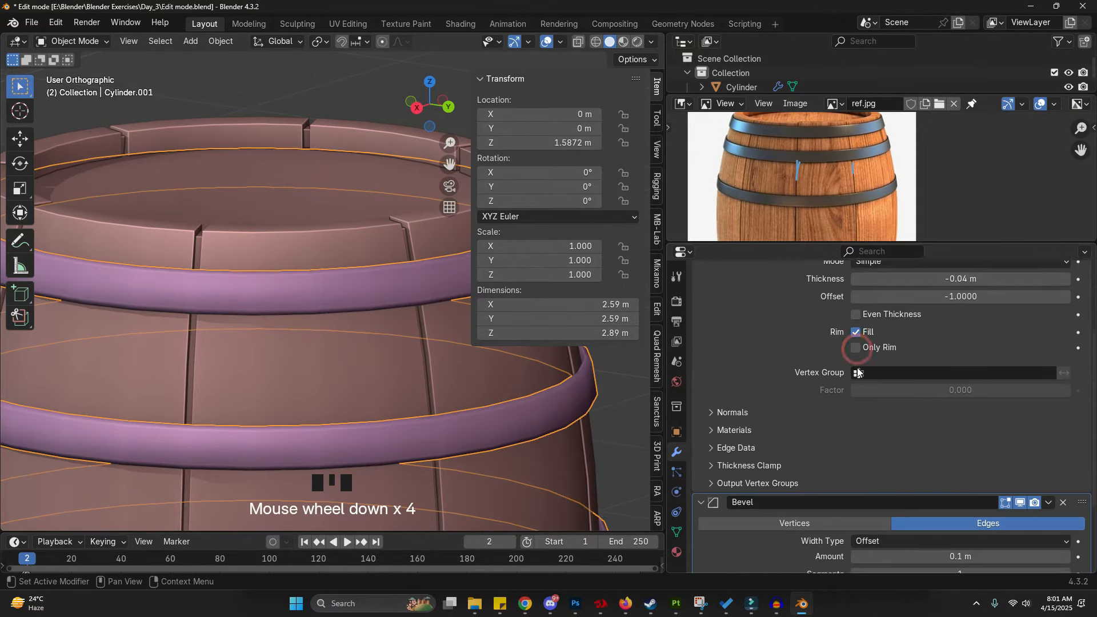
left_click_drag(937, 447, 886, 447, "shift")
left_click(1064, 464)
left_click(1064, 464)
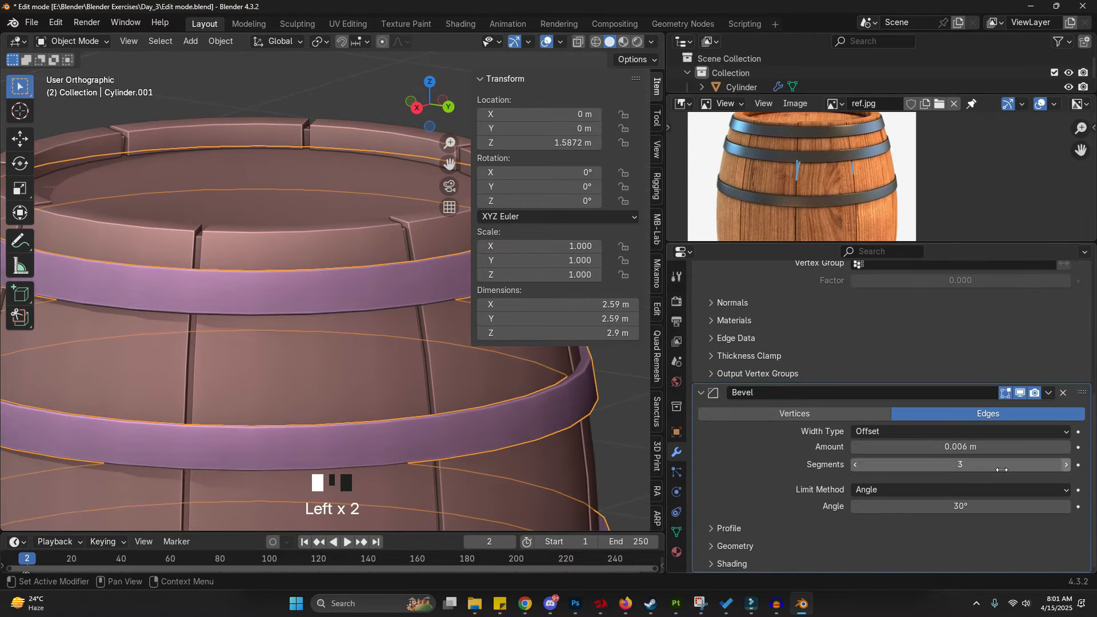
- Select the barrel body and create a new material for it
scroll(300, 266, "down", 6)
left_click(400, 338)
middle_click_drag(399, 338, 360, 364, "shift")
scroll(409, 308, "down", 4)
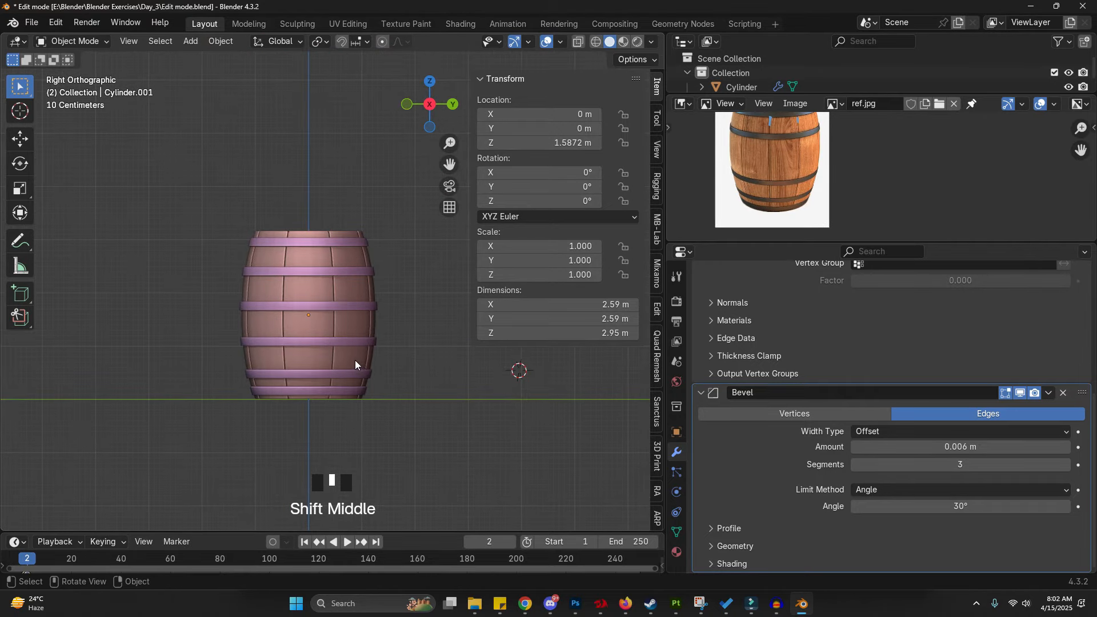
left_click(372, 343)
left_click(372, 332)
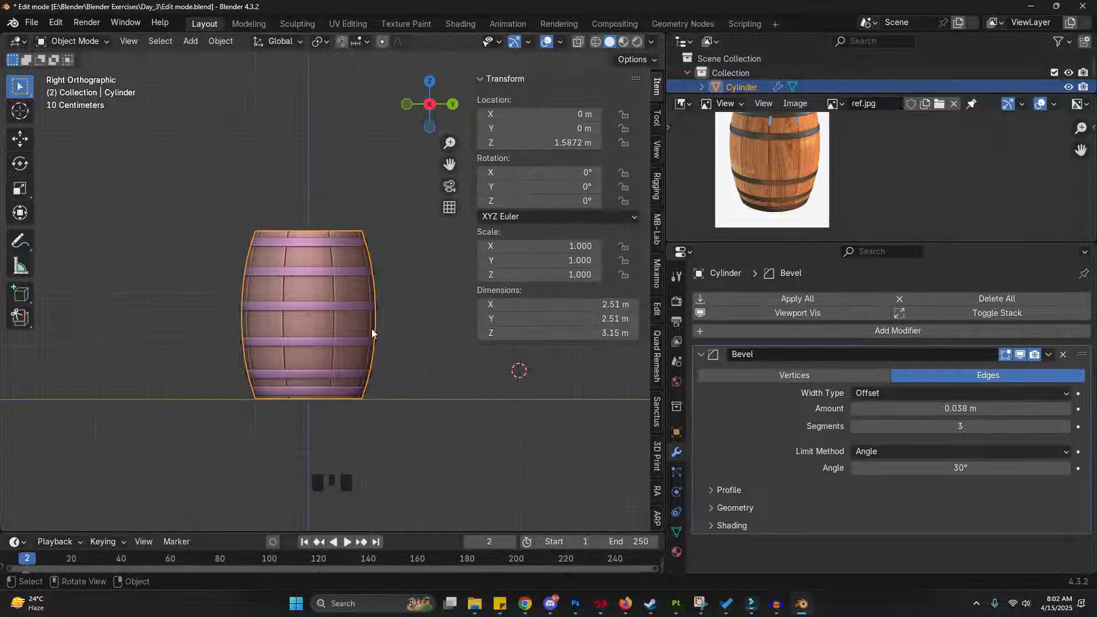
left_click(676, 552)
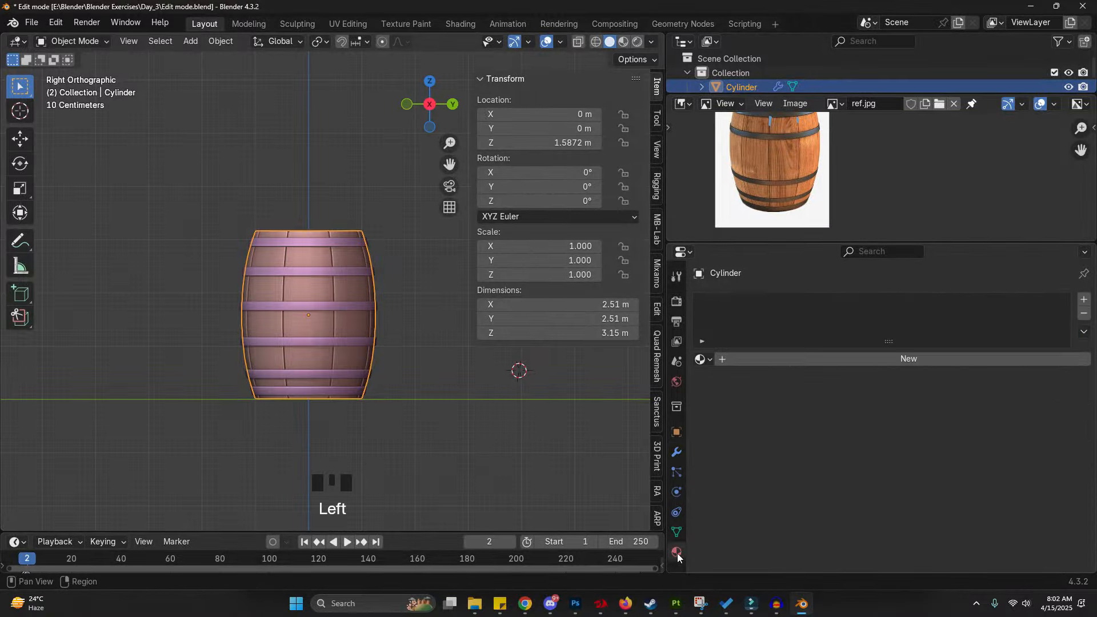
left_click(787, 374)
left_click(789, 359)
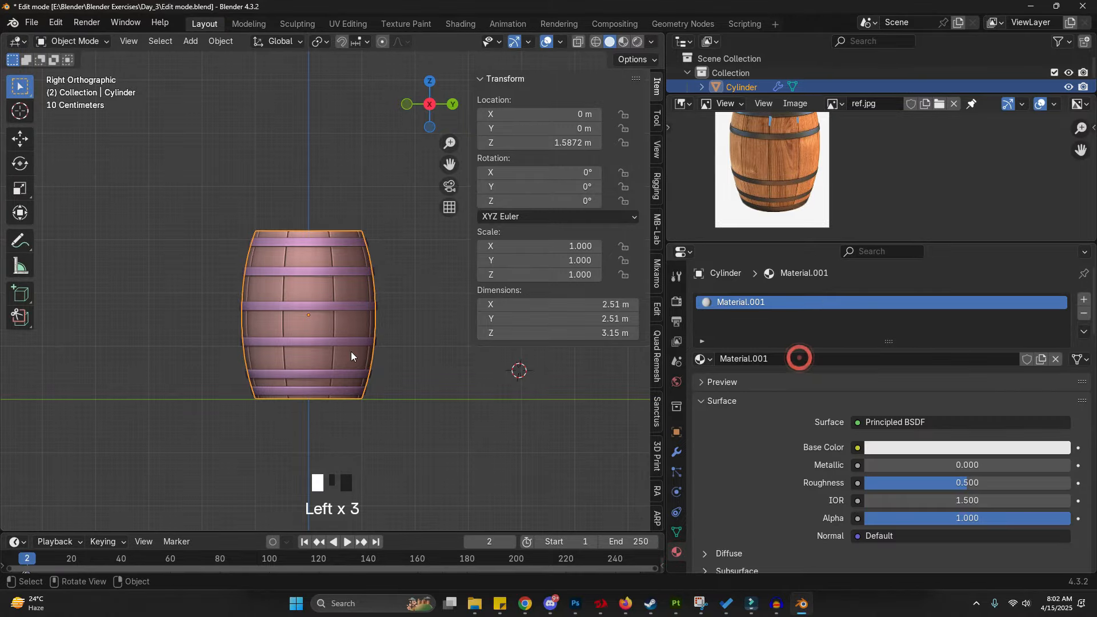
- Sample the barrel's base color from the wood in the reference image
left_click(1005, 446)
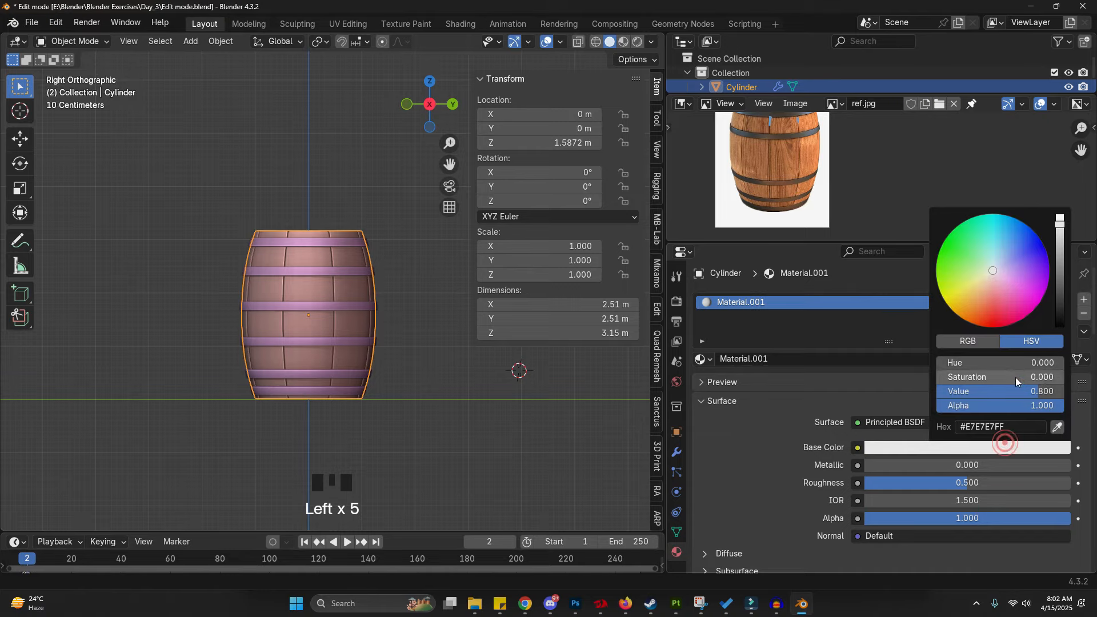
left_click(1057, 427)
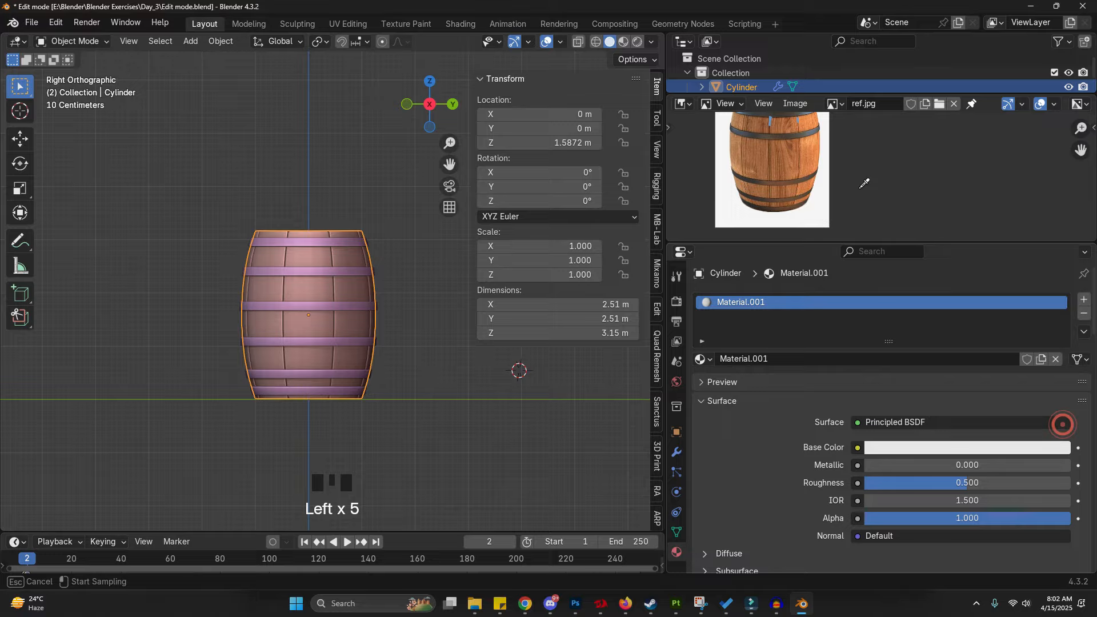
left_click(811, 144)
- Switch the viewport to Material Preview shading
key("z")
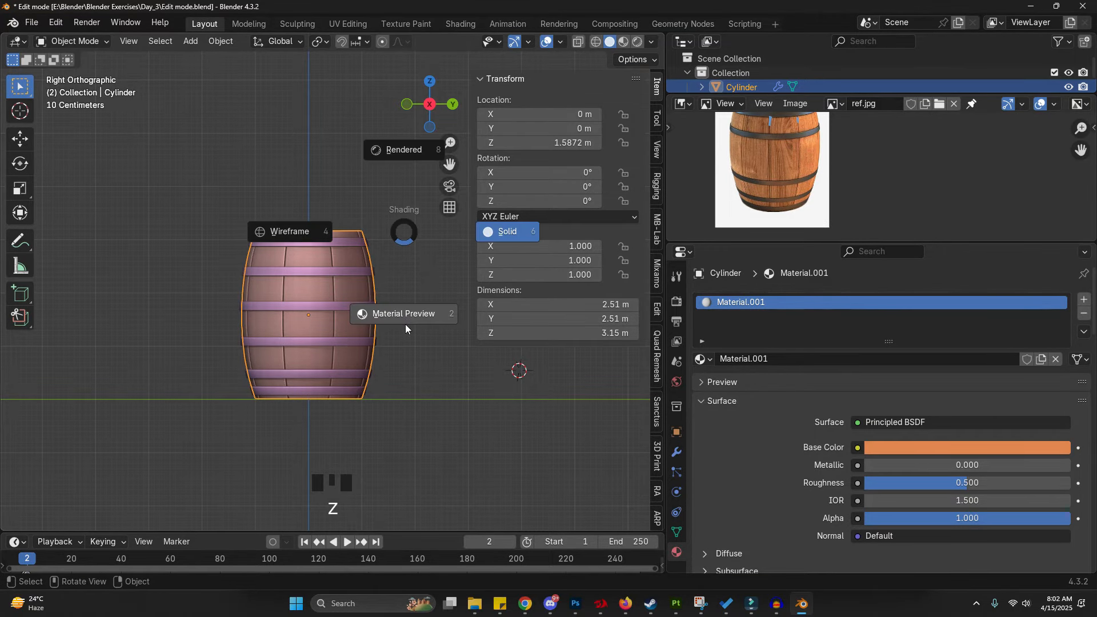
left_click(406, 324)
middle_click_drag(267, 294, 281, 323)
scroll(281, 324, "up", 2)
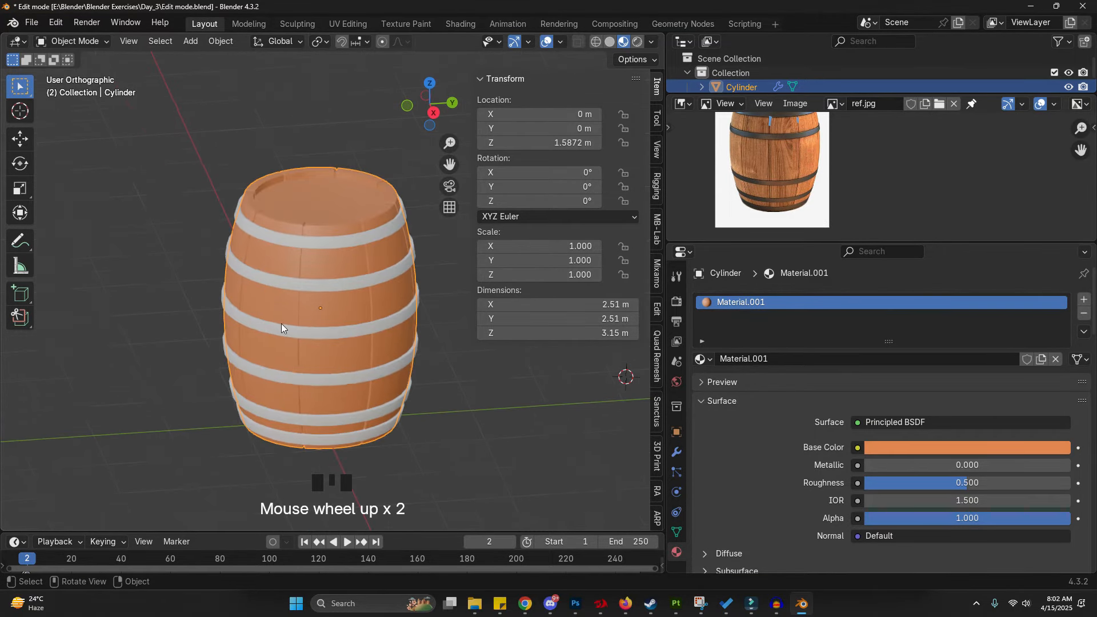
- Darken the barrel's base color and set its roughness to 0.633
left_click(950, 449)
left_click_drag(1059, 227, 1060, 263)
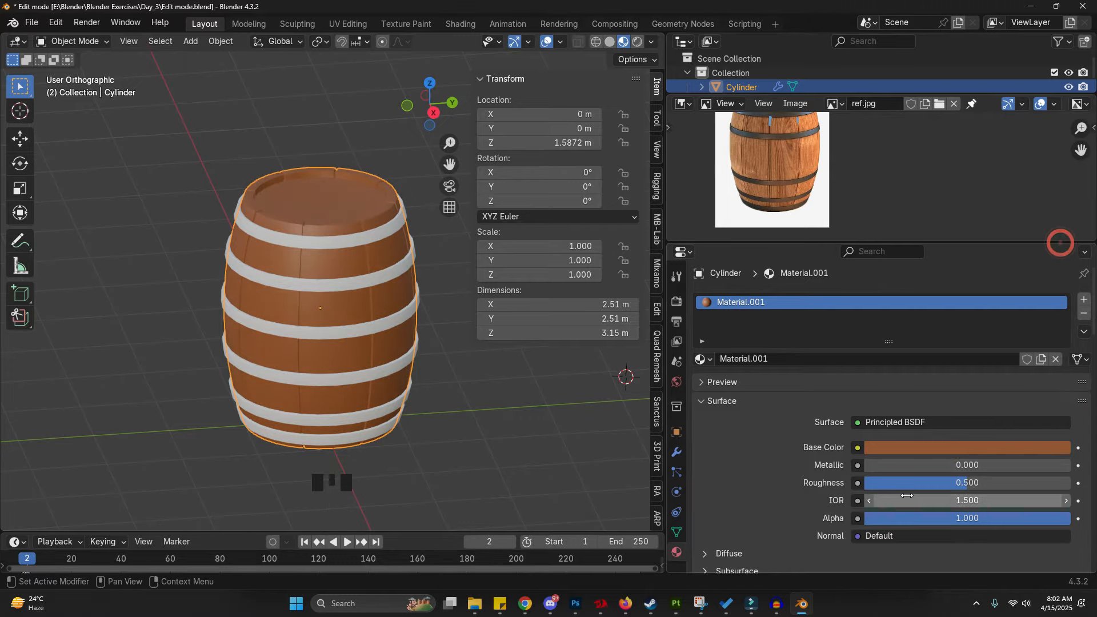
left_click_drag(913, 485, 915, 485)
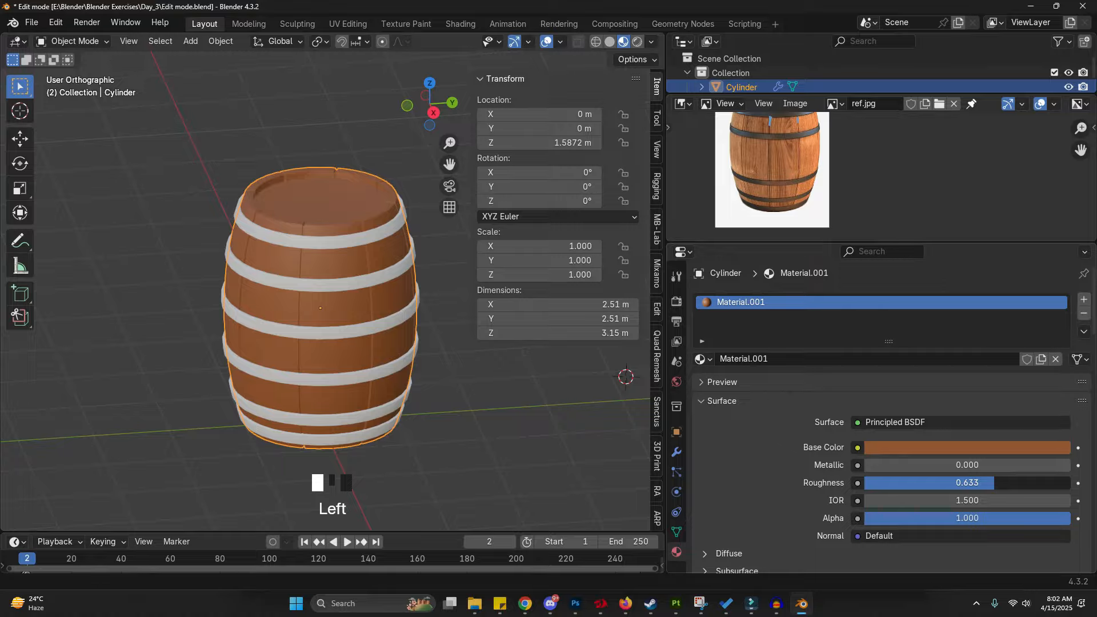
- Add a new material to the metal bands and darken its base color
left_click(362, 279)
left_click(785, 359)
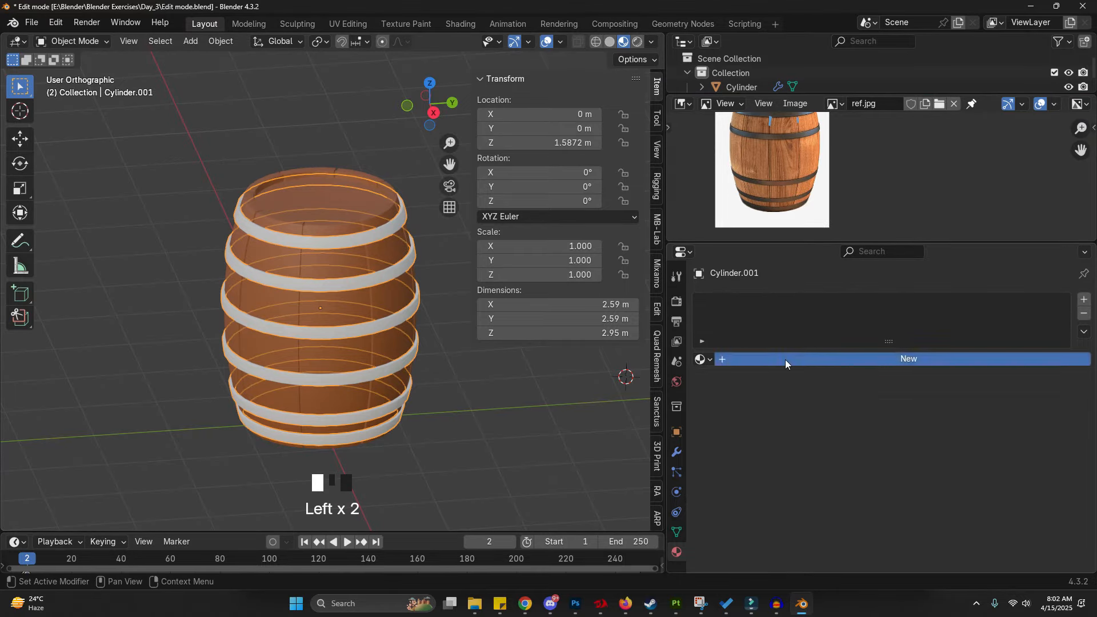
left_click(1002, 447)
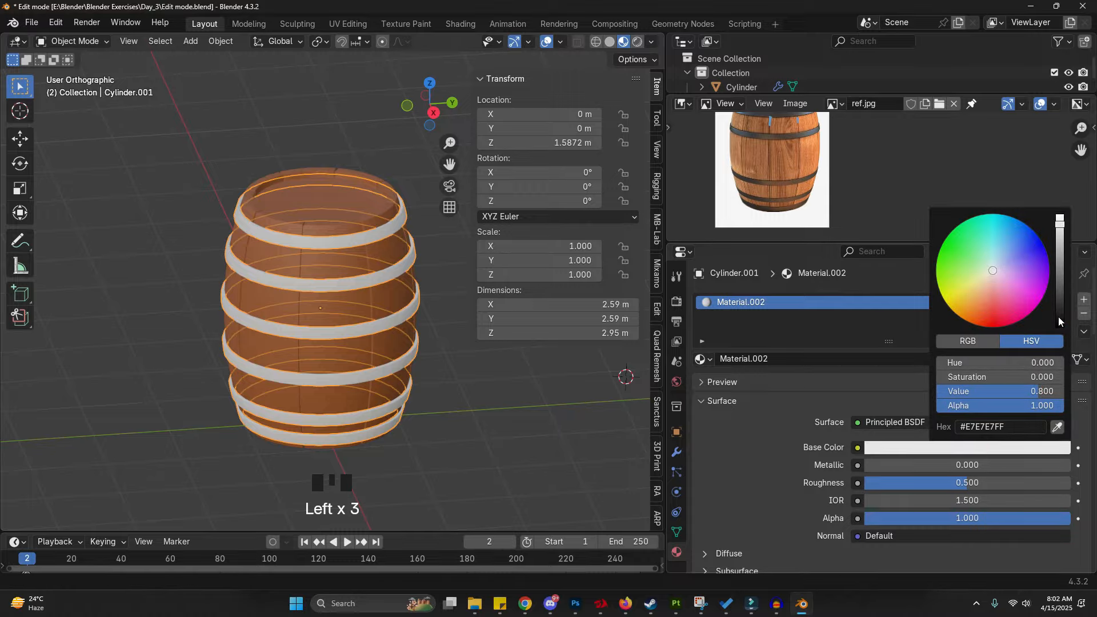
left_click_drag(1065, 270, 1060, 298)
- Set the band material's metallic to about 0.96 and roughness to about 0.37
left_click(876, 468)
left_click(870, 488)
left_click_drag(876, 467, 1062, 468)
left_click_drag(968, 483, 939, 483)
- Lighten the band color and set metallic to 0.829 and roughness to 0.293
left_click(937, 448)
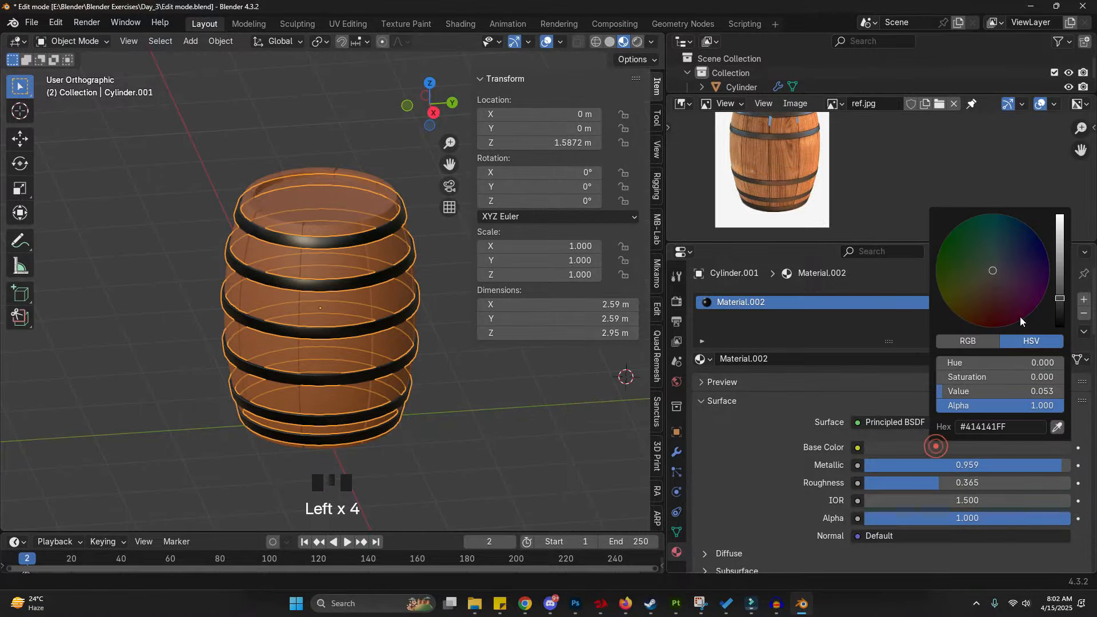
left_click_drag(1063, 296, 1061, 269)
left_click_drag(946, 483, 968, 469)
left_click_drag(1032, 484, 995, 483)
left_click_drag(906, 485, 922, 485)
left_click(542, 448)
middle_click_drag(542, 448, 443, 450)
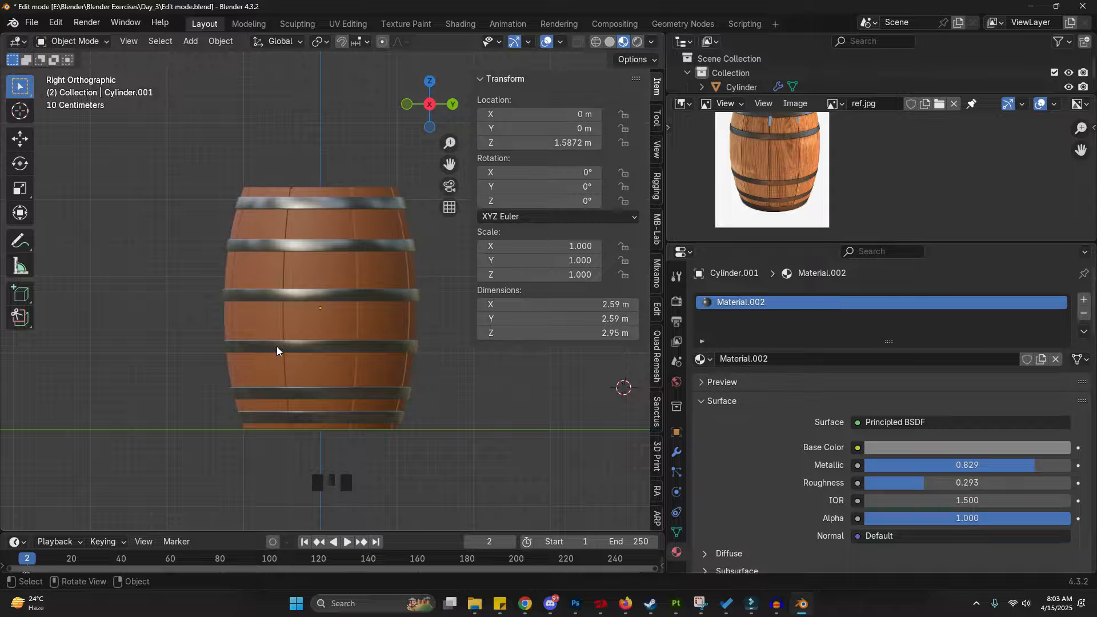
- Rename the scene's collection to Barrel in the outliner
left_click_drag(800, 96, 800, 185)
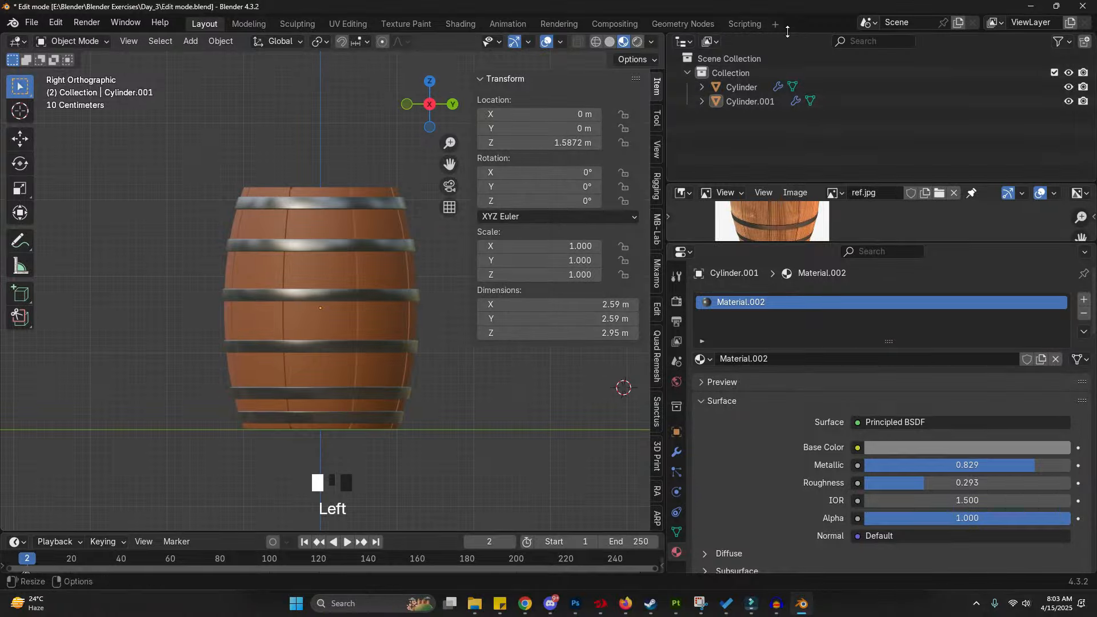
left_click(742, 86)
double_click(750, 74)
type("Barrel")
key("Return")
left_click(687, 73)
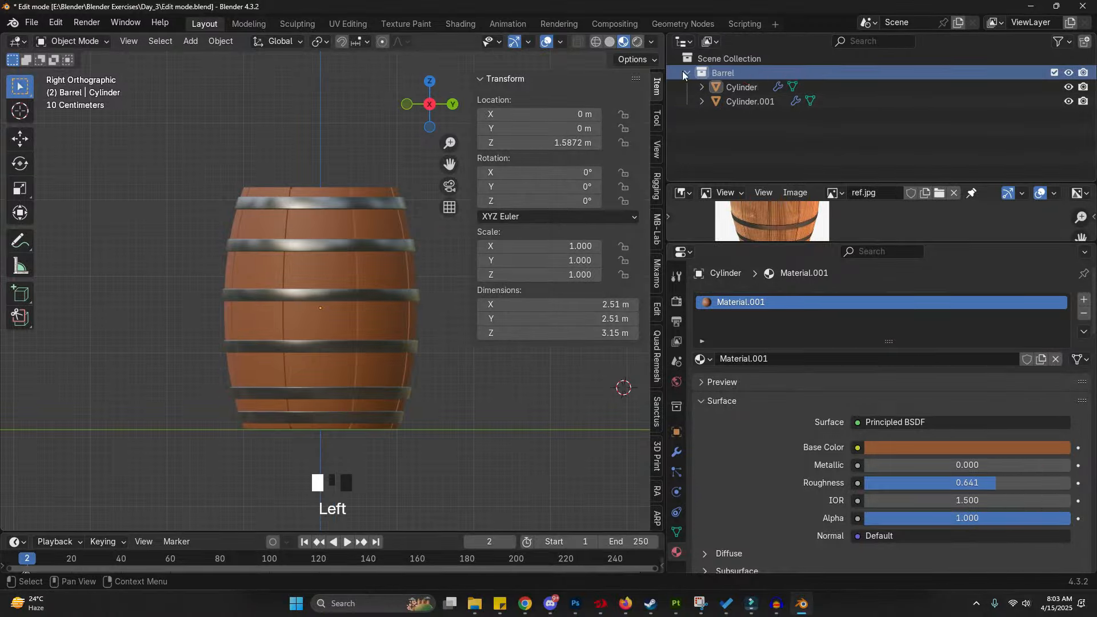
- Create a new collection and name it Vase
right_click(789, 112)
left_click(789, 113)
double_click(759, 88)
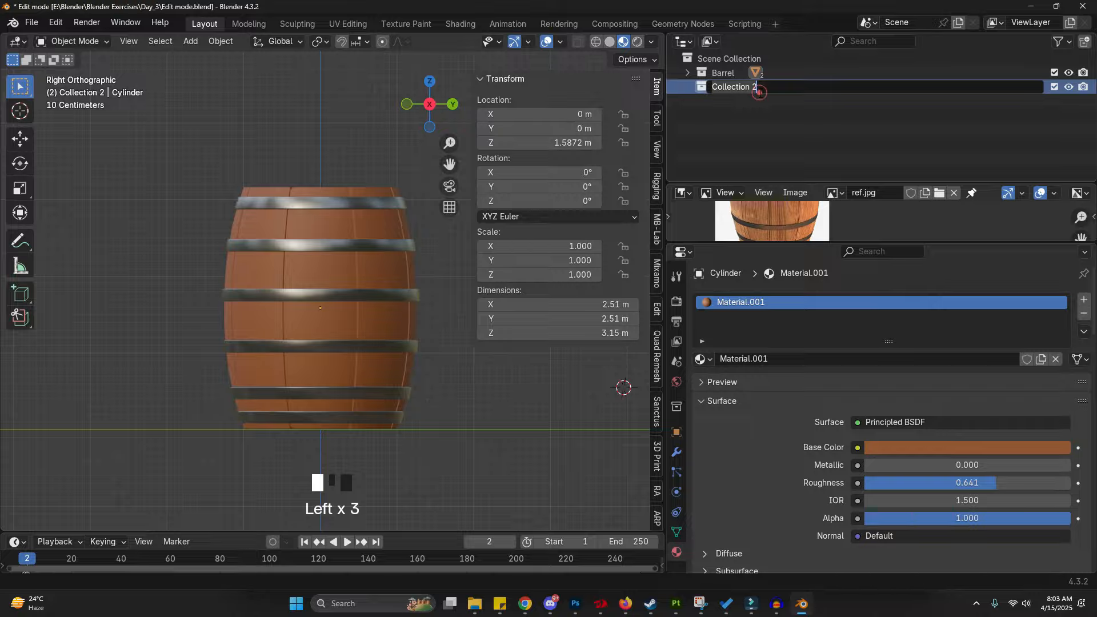
type("Vase")
key("Return")
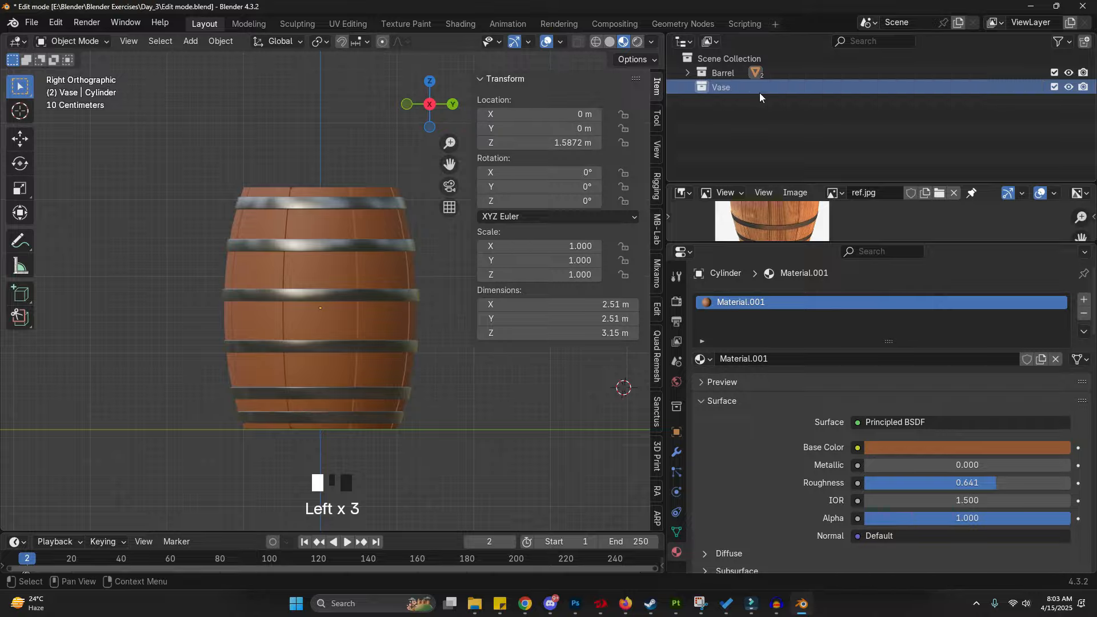
- Exclude the Barrel collection from the view layer to hide the barrel
left_click(1054, 73)
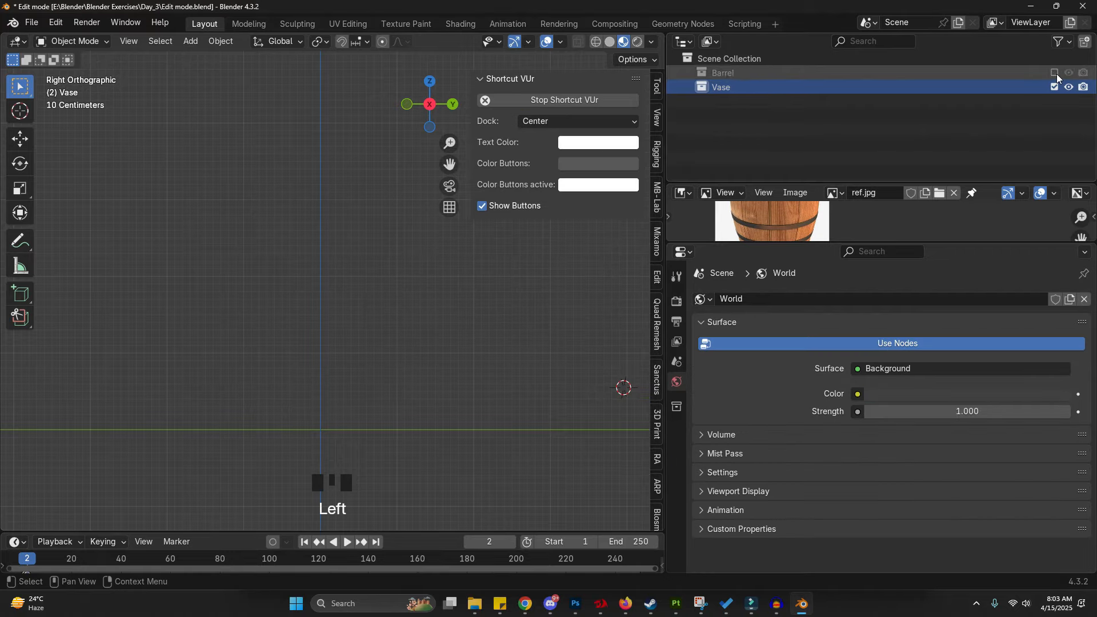
left_click_drag(820, 242, 820, 371)
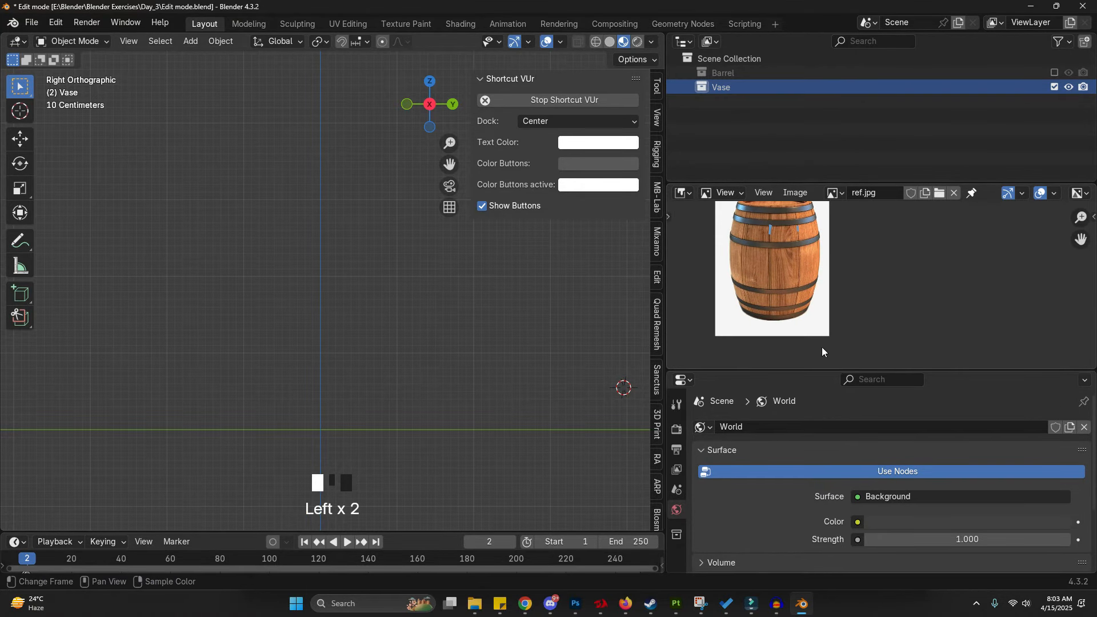
left_click_drag(784, 370, 812, 204)
- Snap the 3D cursor to the world origin
scroll(372, 338, "up", 2)
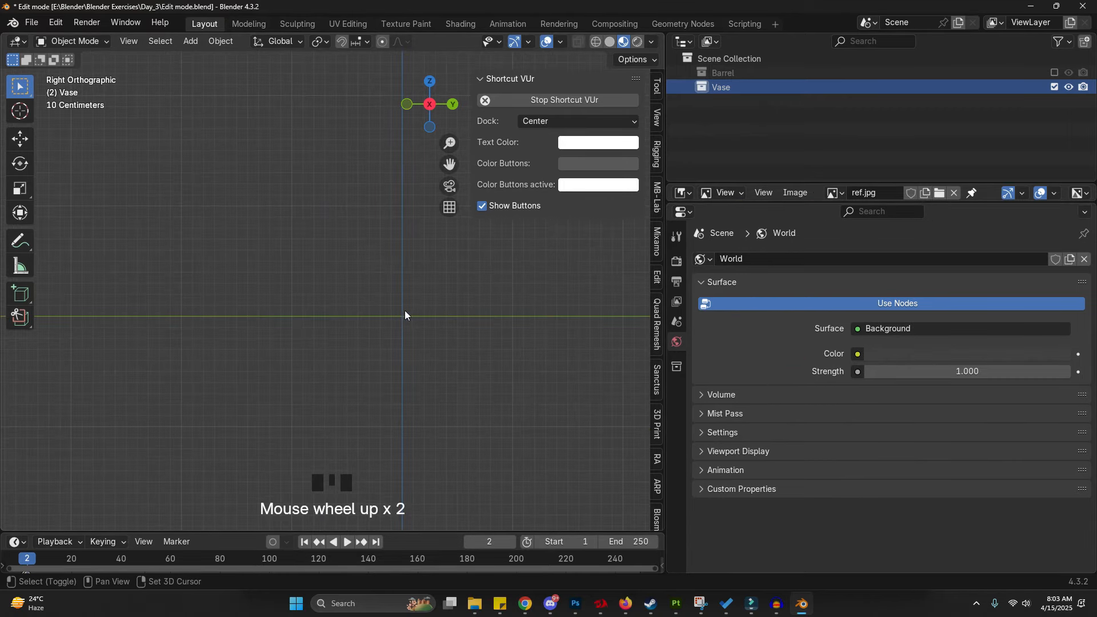
key("shift+s")
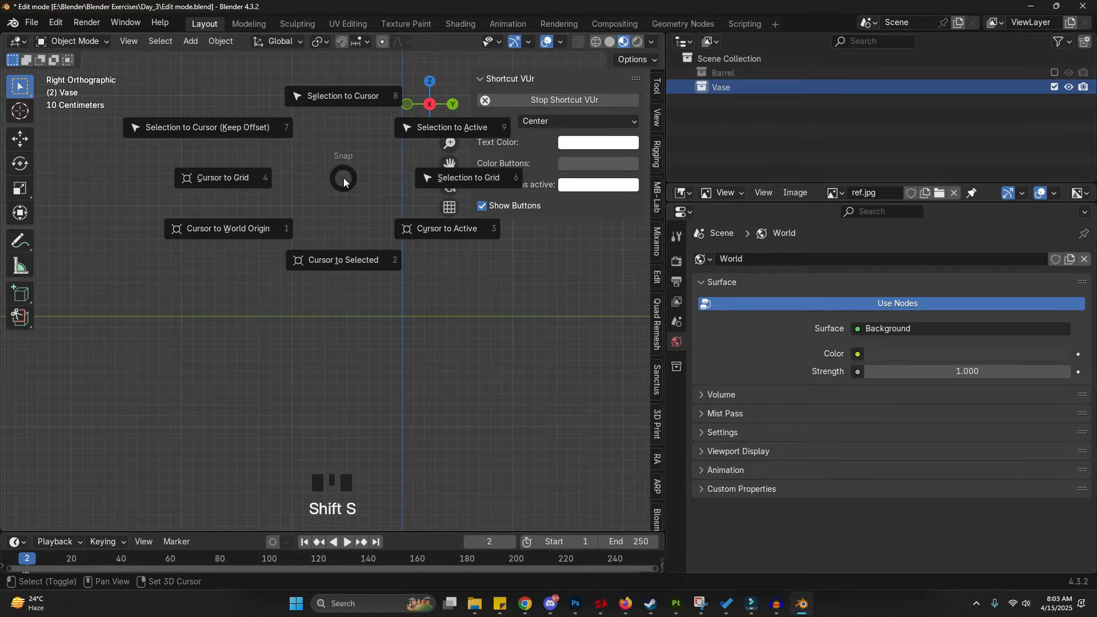
left_click(260, 246)
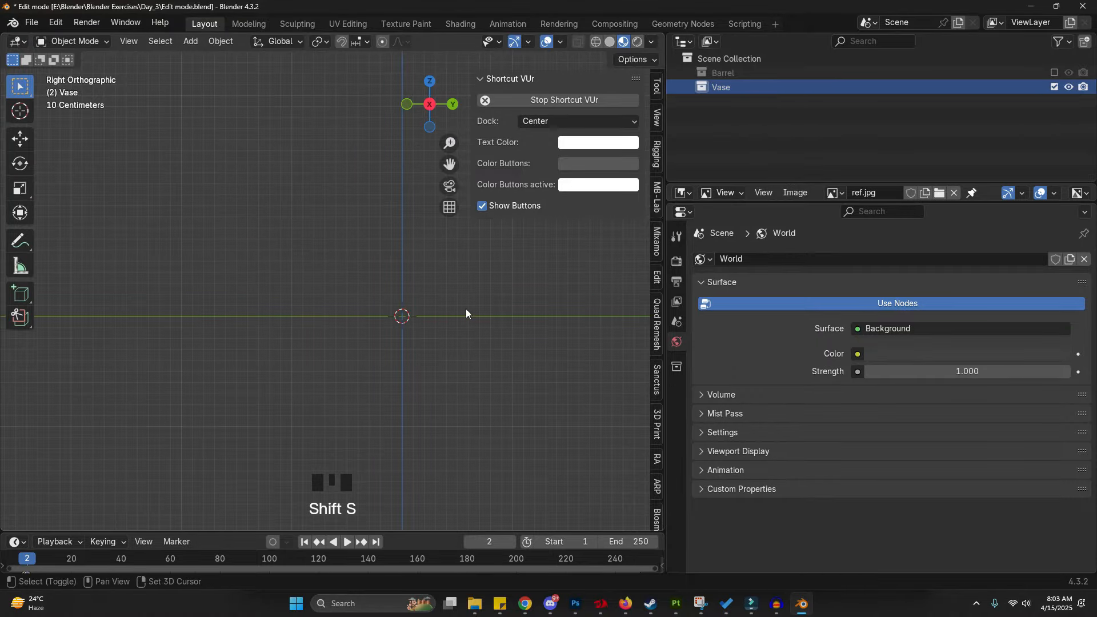
- Add Vase.jpg from the Day_3 folder as a reference image in the Vase collection
scroll(386, 330, "down", 1, "shift")
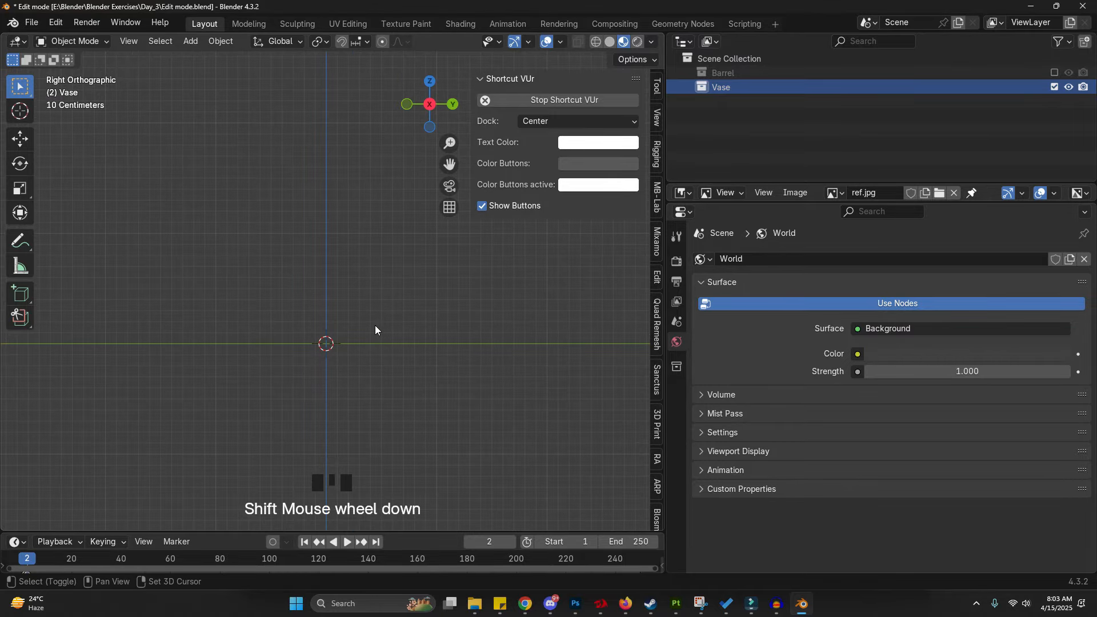
key("shift+a")
left_click(347, 461)
left_click(470, 462)
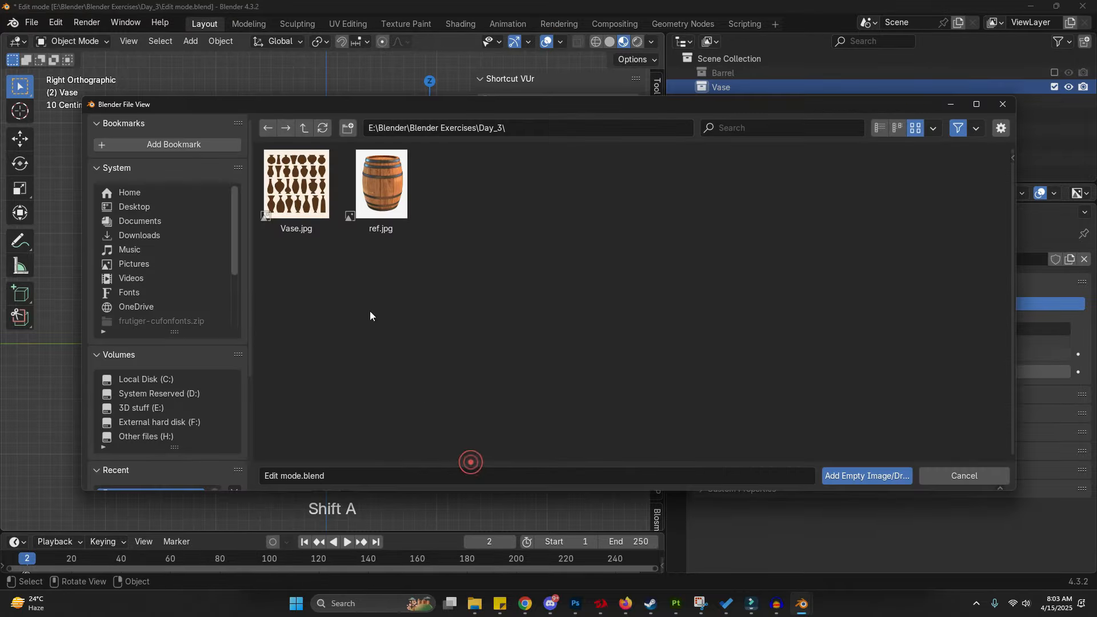
double_click(308, 184)
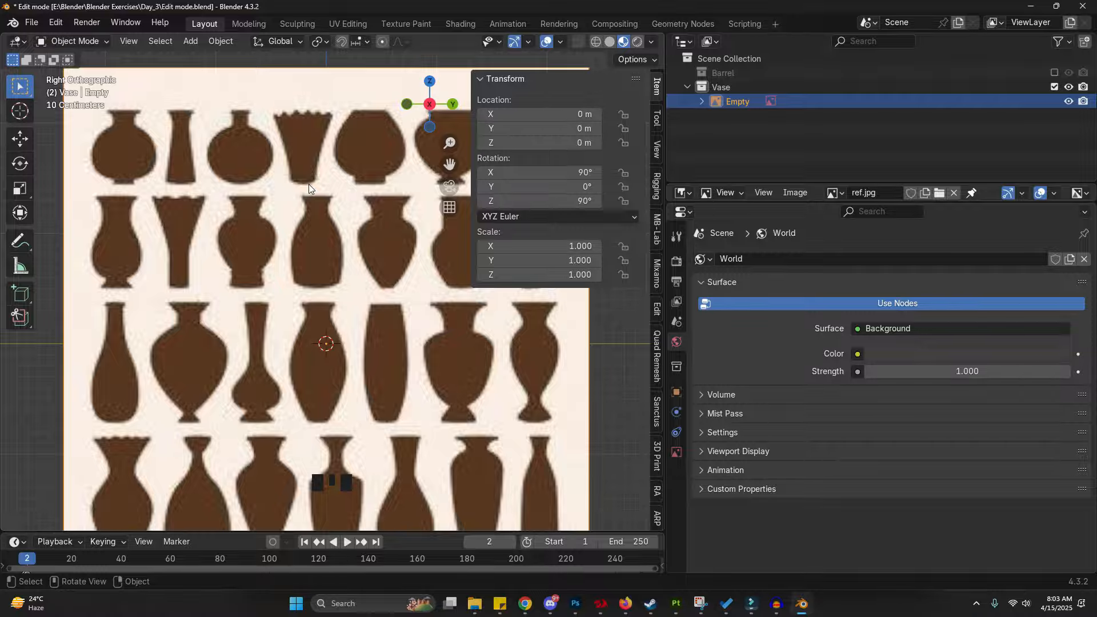
scroll(309, 184, "down", 3)
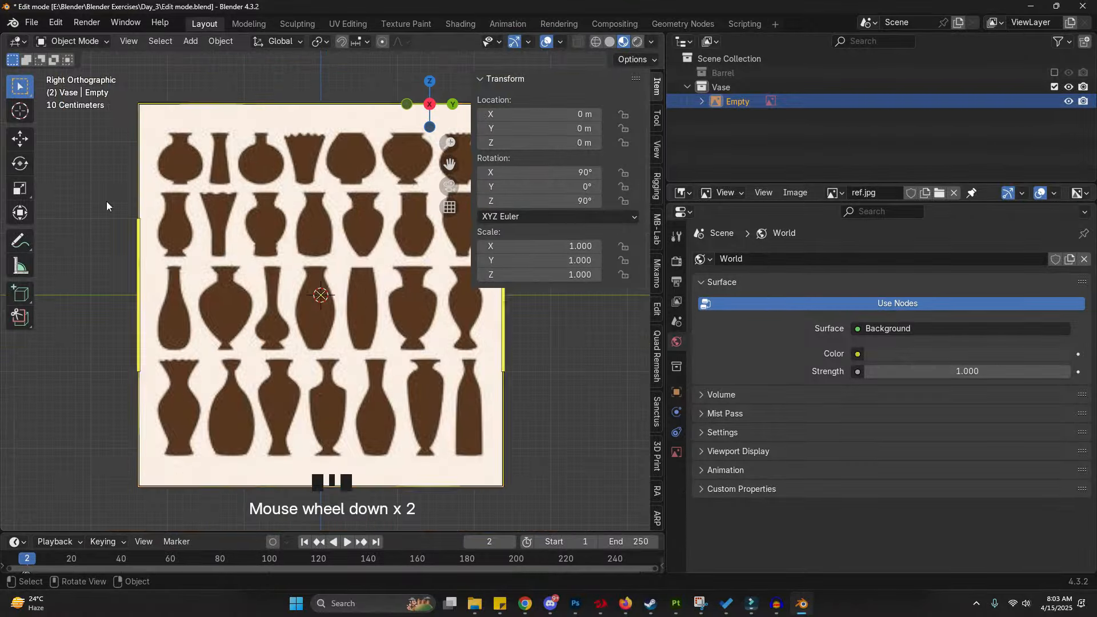
key("g")
middle_click_drag(322, 312, 352, 346, "shift")
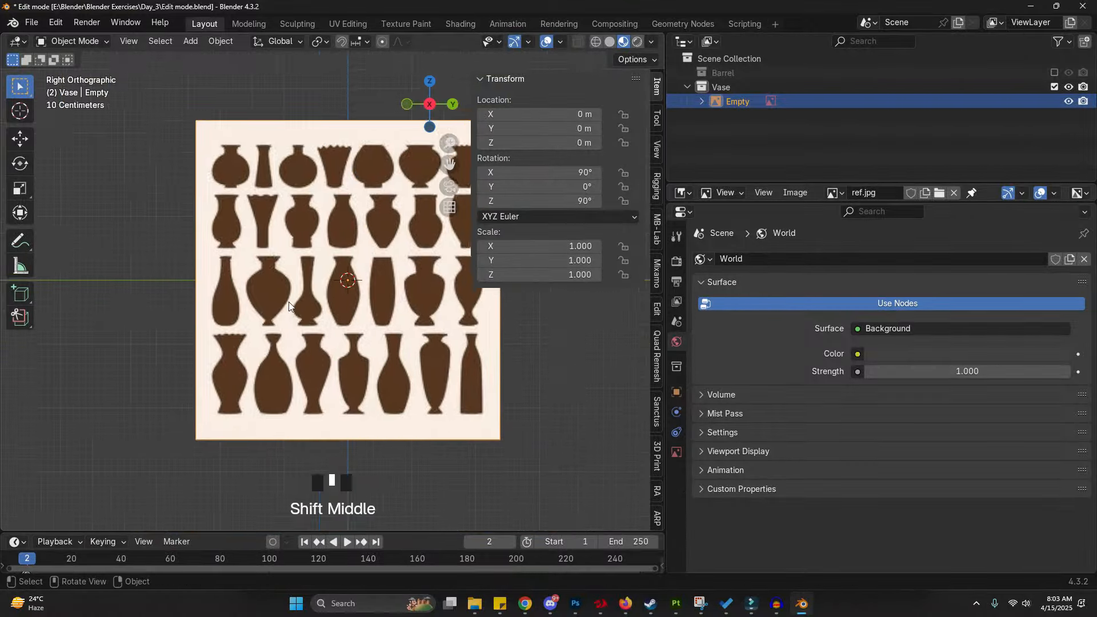
scroll(249, 169, "up", 1)
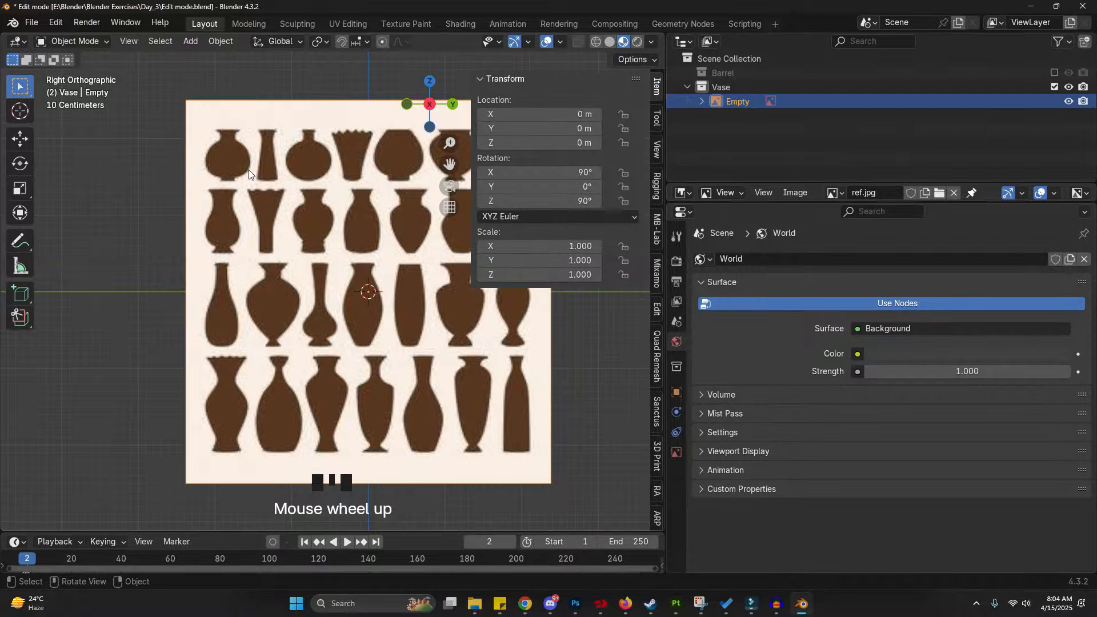
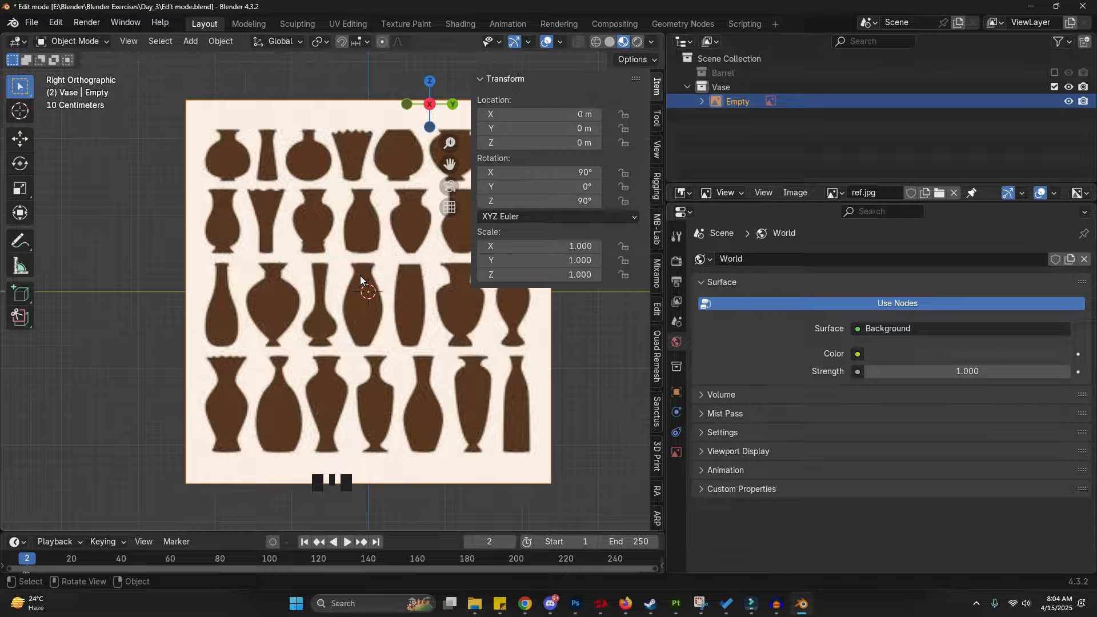
- Enable the Selectable restriction toggle column in the outliner filter
left_click(1058, 41)
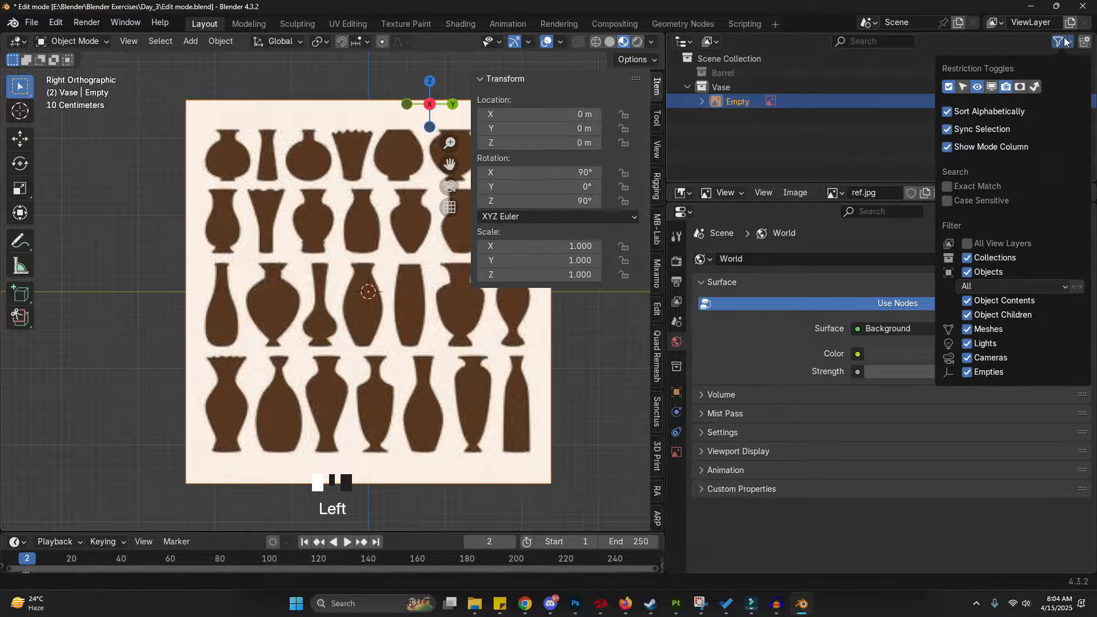
left_click(965, 87)
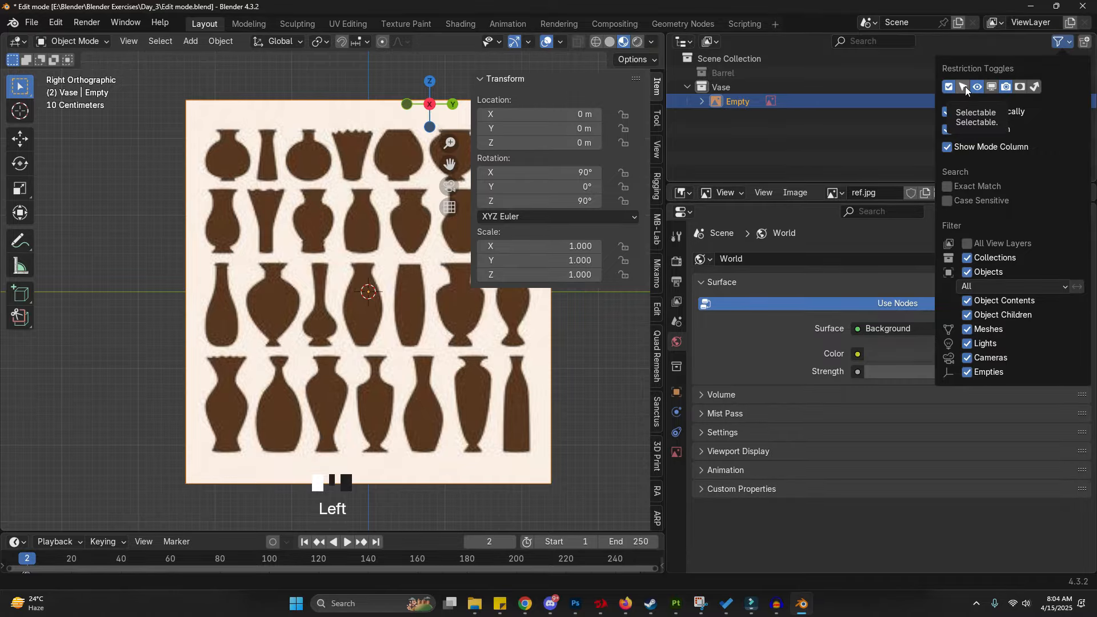
left_click(1054, 101)
left_click(1055, 101)
left_click(373, 368)
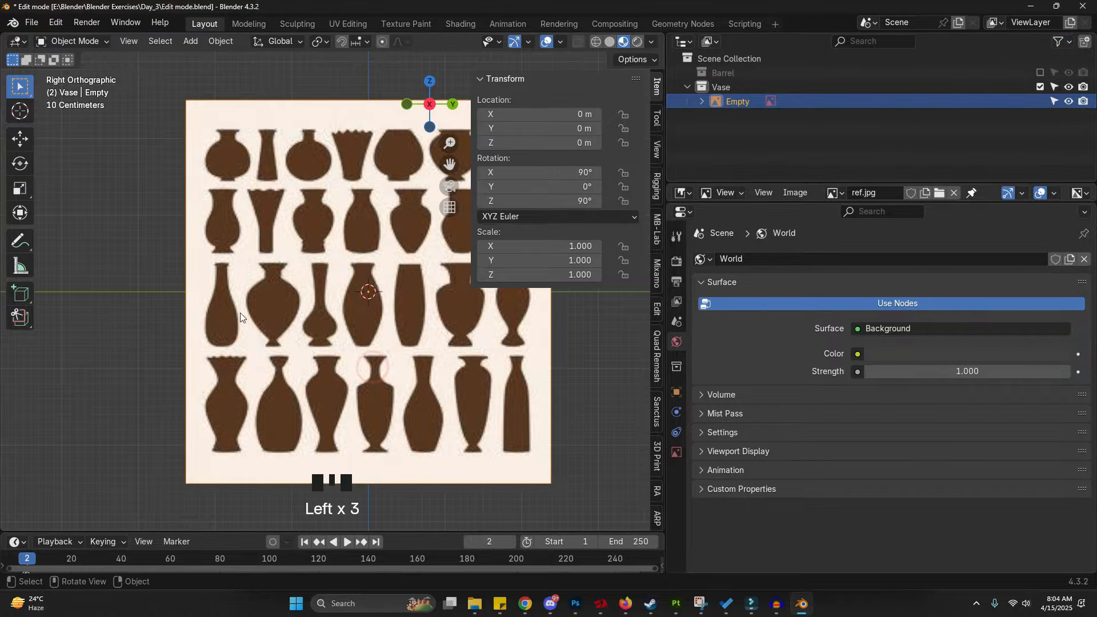
- Try moving the reference image along the X axis away from the origin
scroll(224, 308, "down", 3)
key("g")
right_click(274, 340)
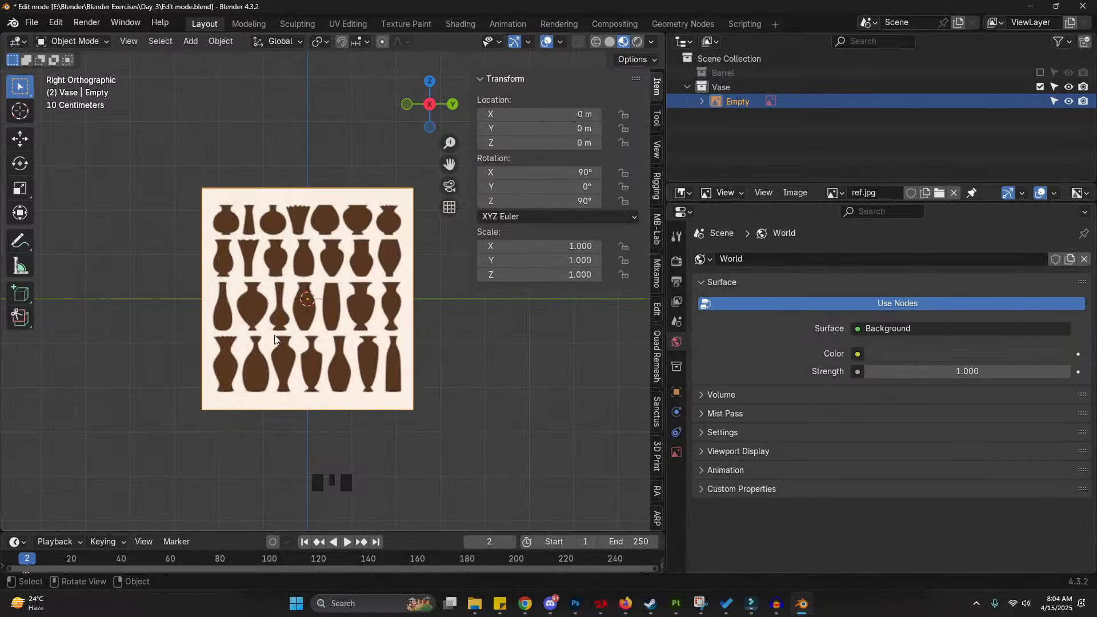
middle_click_drag(327, 313, 269, 402)
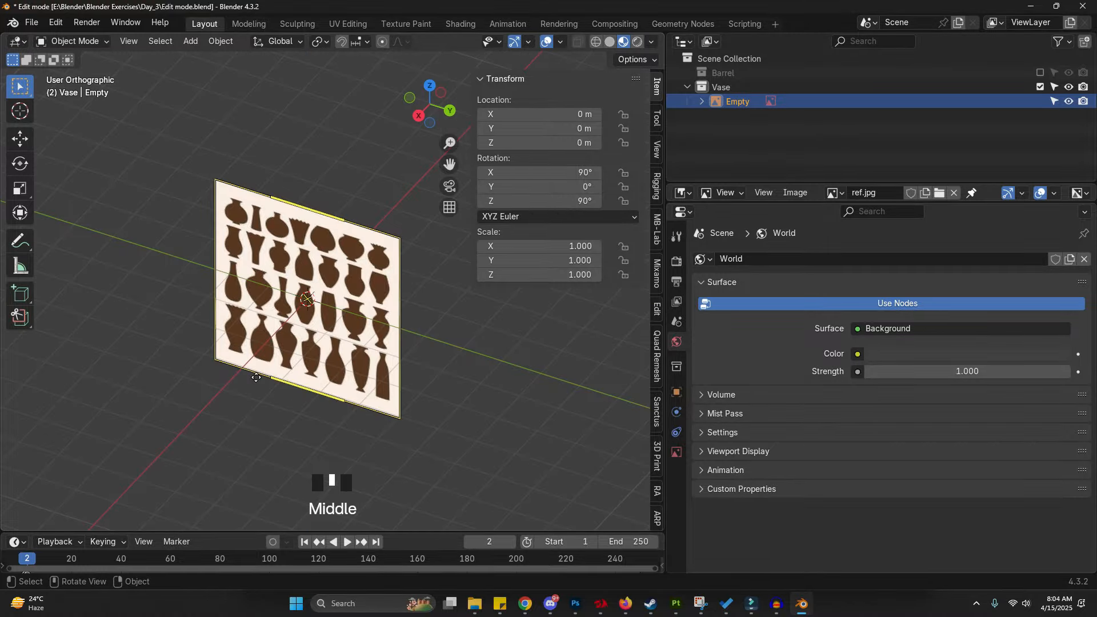
middle_click_drag(256, 377, 243, 422)
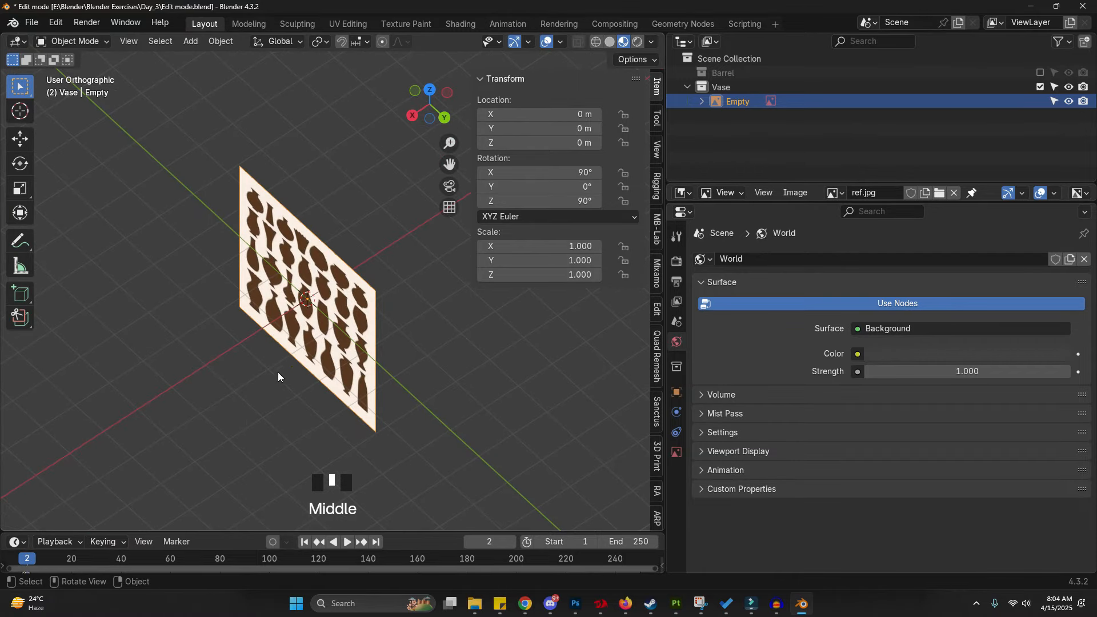
key("g")
left_click(478, 91)
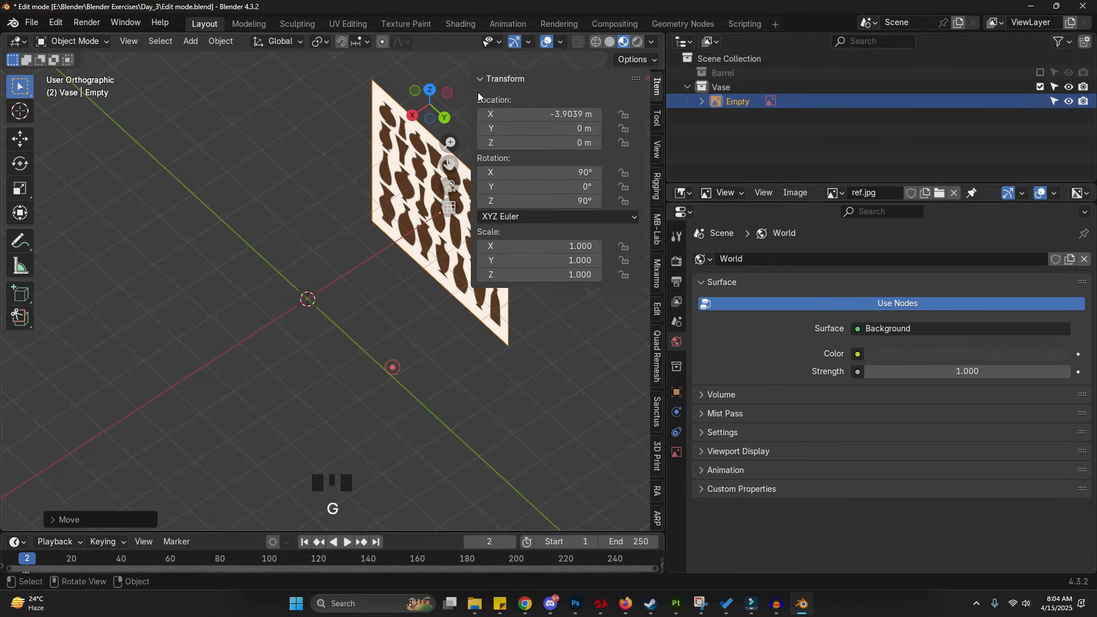
middle_click_drag(309, 301, 300, 309, "shift")
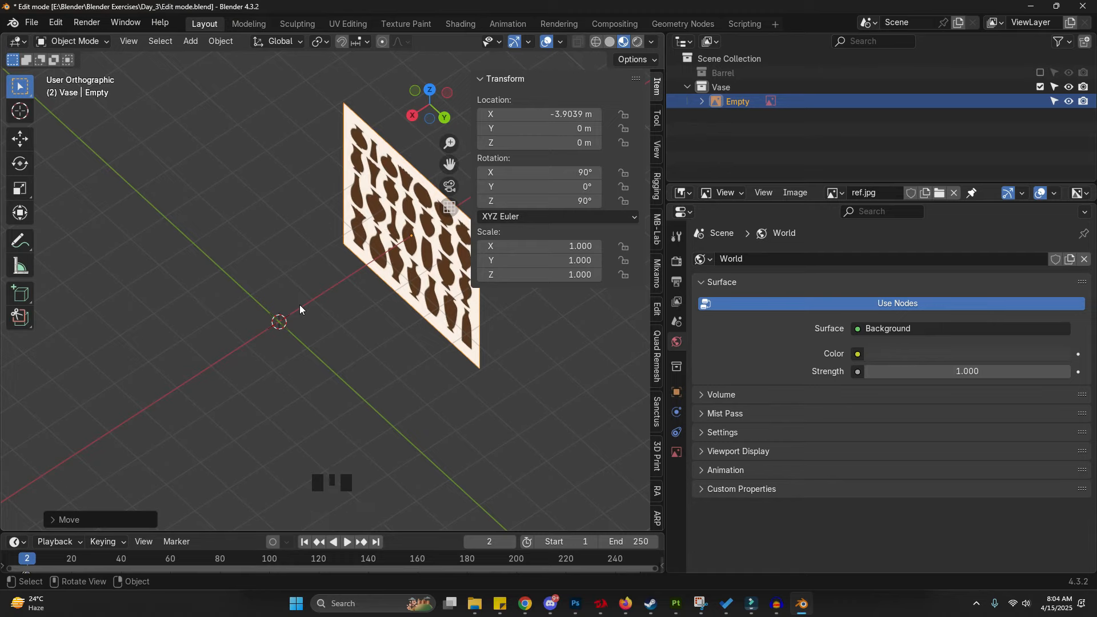
left_click(430, 353)
left_click(439, 322)
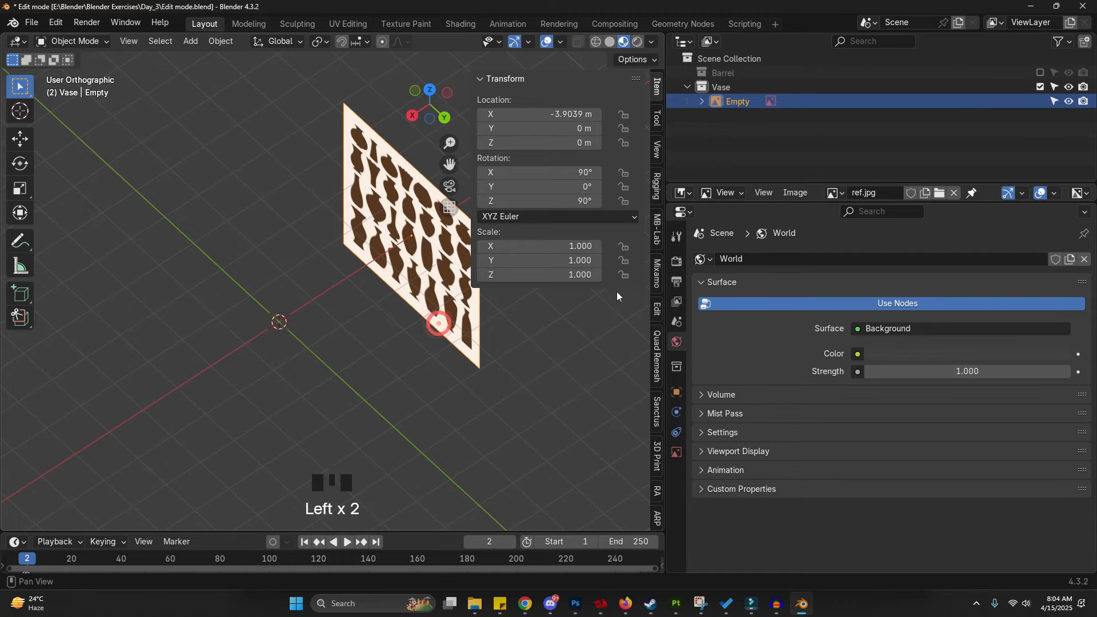
- Turn on Only Axis Aligned for the reference image's empty display
left_click(673, 451)
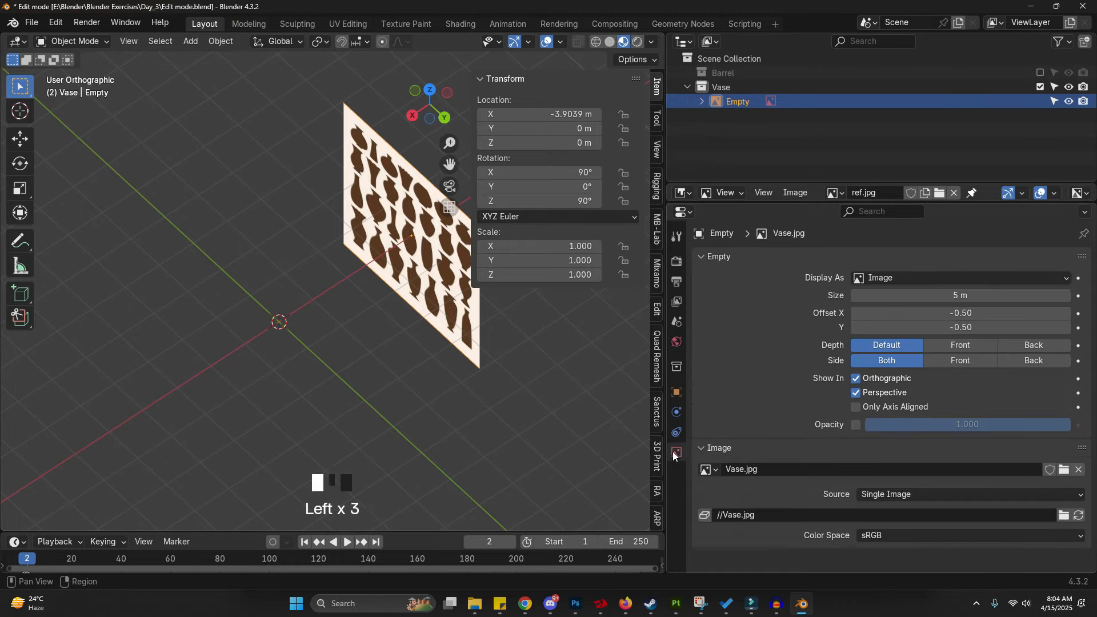
left_click(856, 406)
middle_click_drag(252, 354, 431, 312)
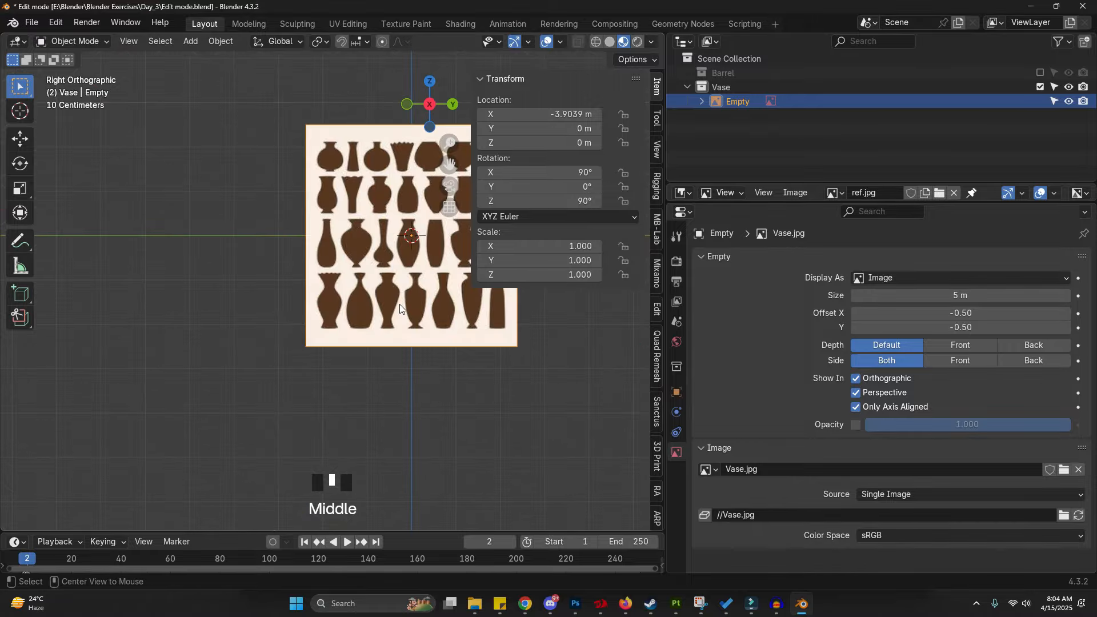
middle_click_drag(299, 271, 230, 372, "shift")
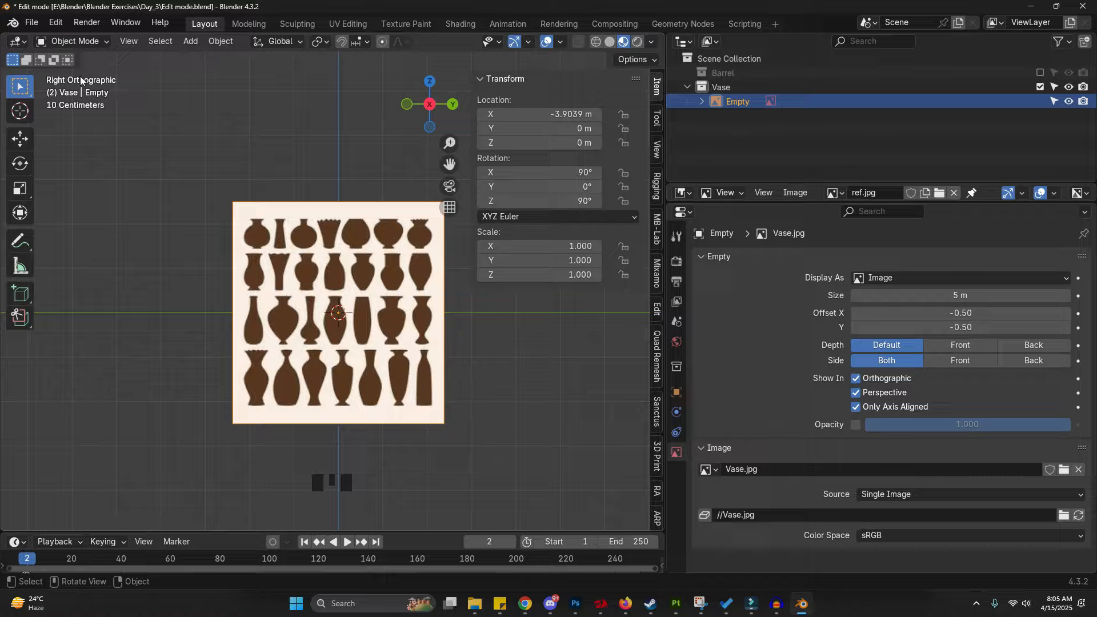
- Delete the existing vase reference image
left_click(296, 260)
left_click(299, 261)
key("x")
left_click(332, 255)
- Switch to front view and add Vase.jpg again as a reference image
key("KP_1")
middle_click_drag(563, 351, 487, 349, "shift")
key("shift+a")
mouse_move(441, 351)
left_click(514, 361)
left_click(315, 187)
double_click(315, 187)
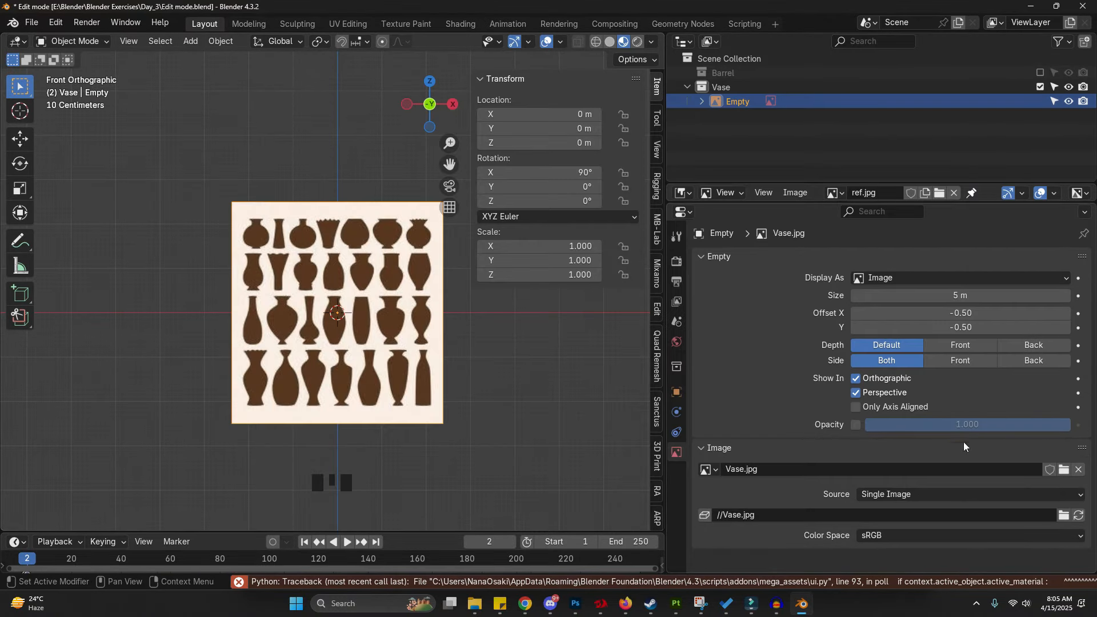
- Move the reference image about 5 m back along the Y axis
left_click(326, 400)
middle_click_drag(440, 401, 374, 407)
key("g")
key("y")
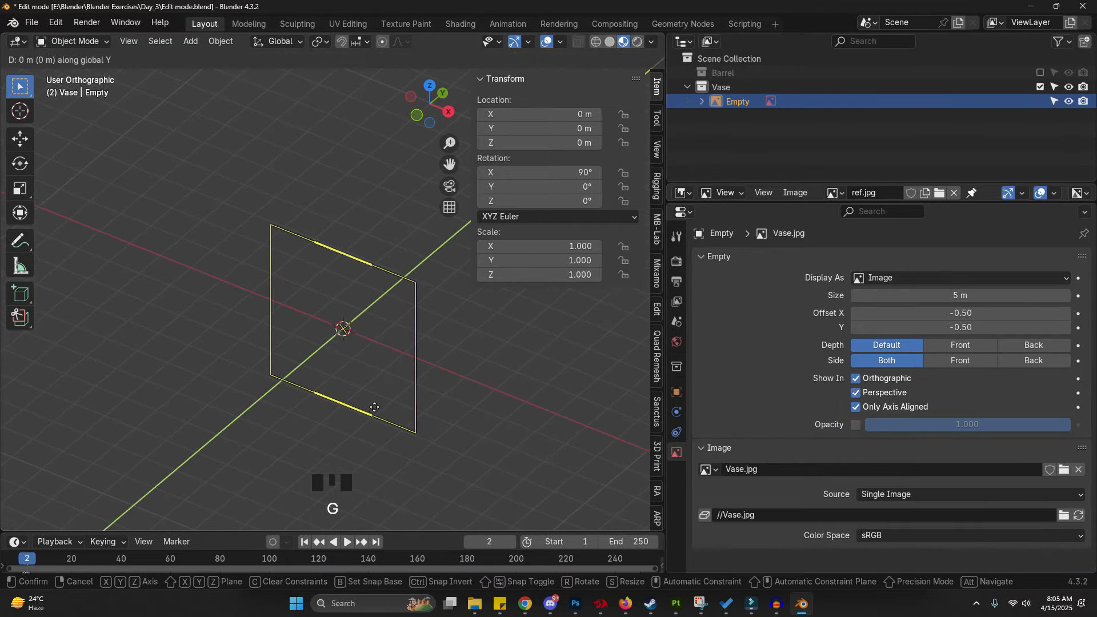
left_click(505, 340)
middle_click_drag(506, 340, 451, 366, "shift")
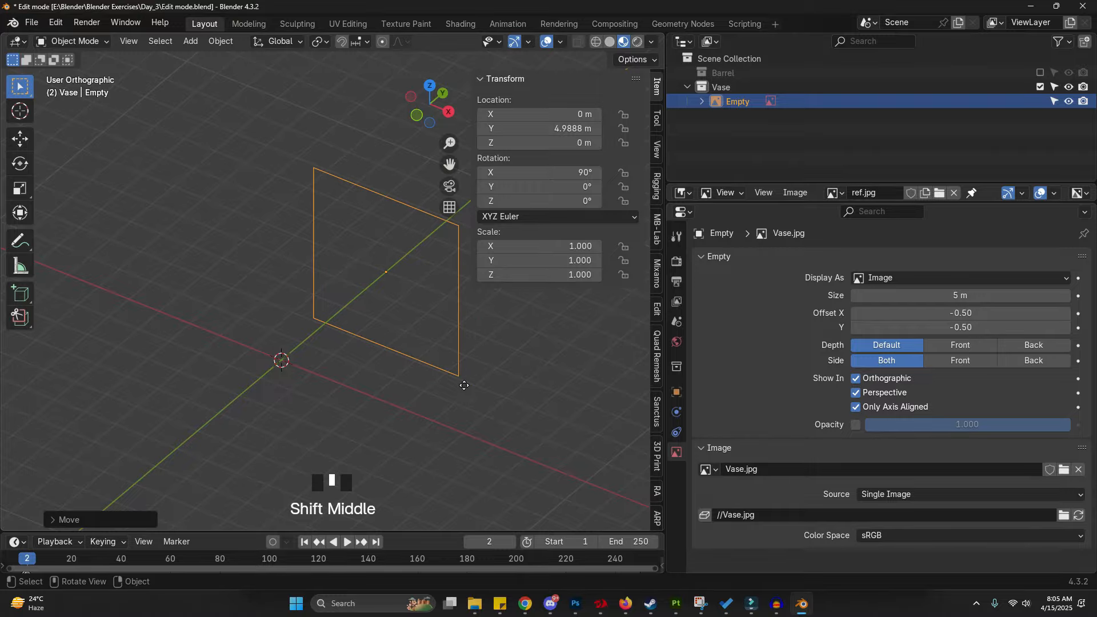
middle_click_drag(173, 403, 253, 358)
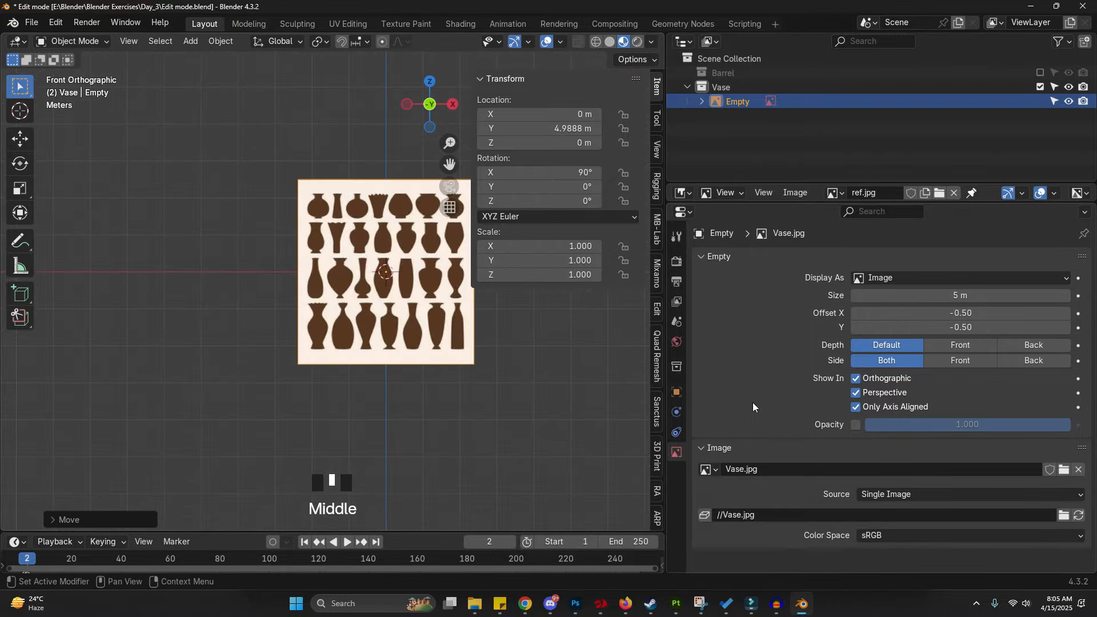
- Enable the reference image's opacity and set it to 0.746
left_click(856, 426)
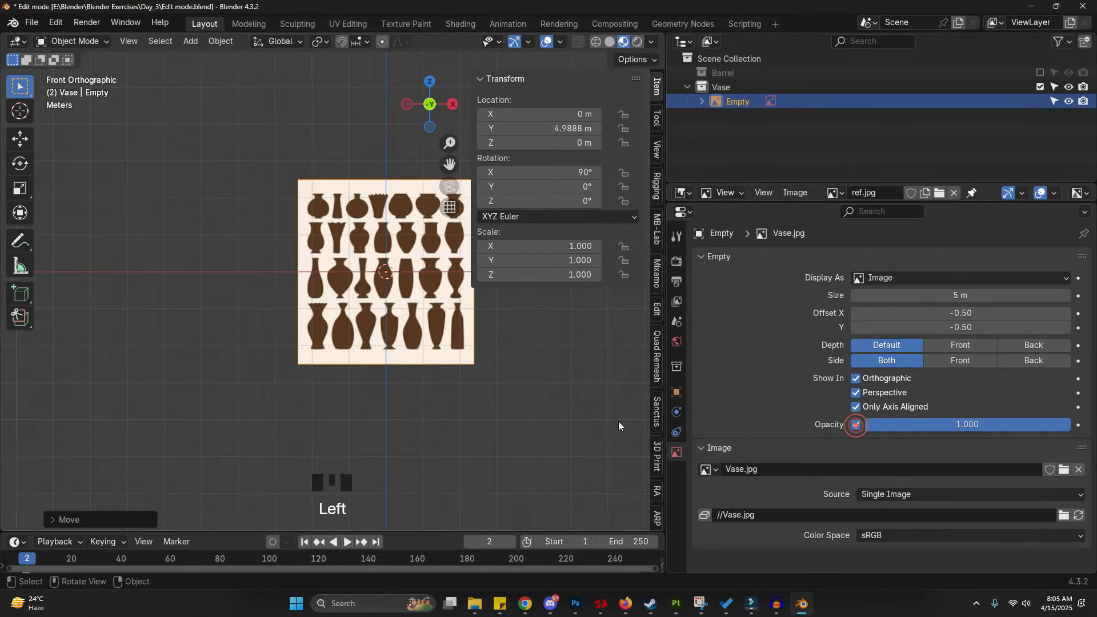
middle_click_drag(618, 420, 589, 421, "shift")
scroll(351, 245, "up", 1)
scroll(351, 244, "up", 1)
scroll(245, 238, "down", 4)
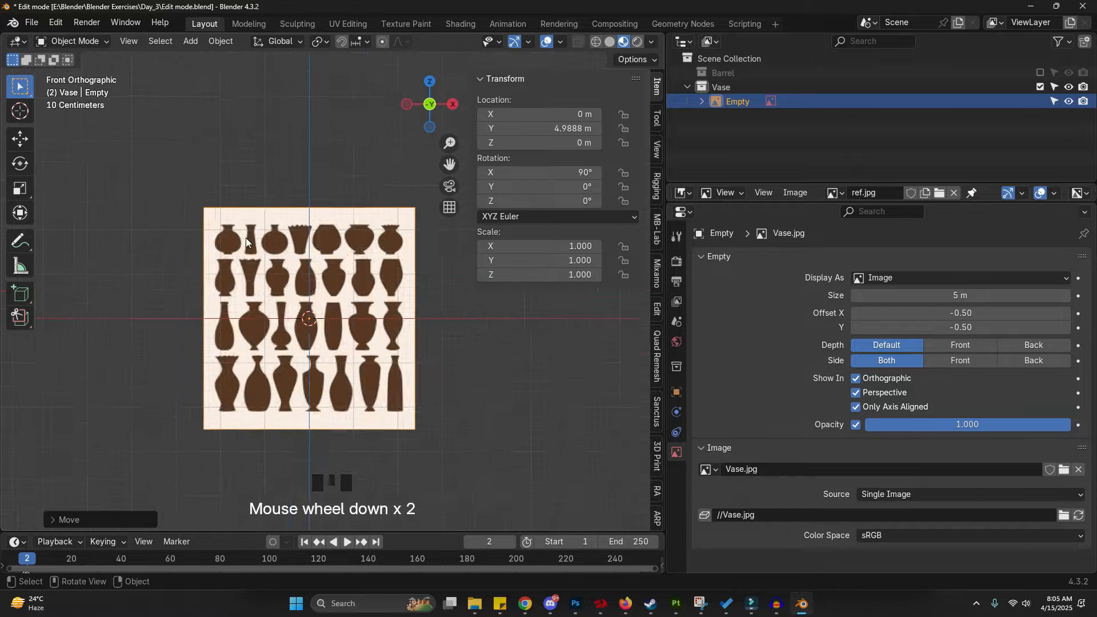
scroll(270, 218, "up", 8)
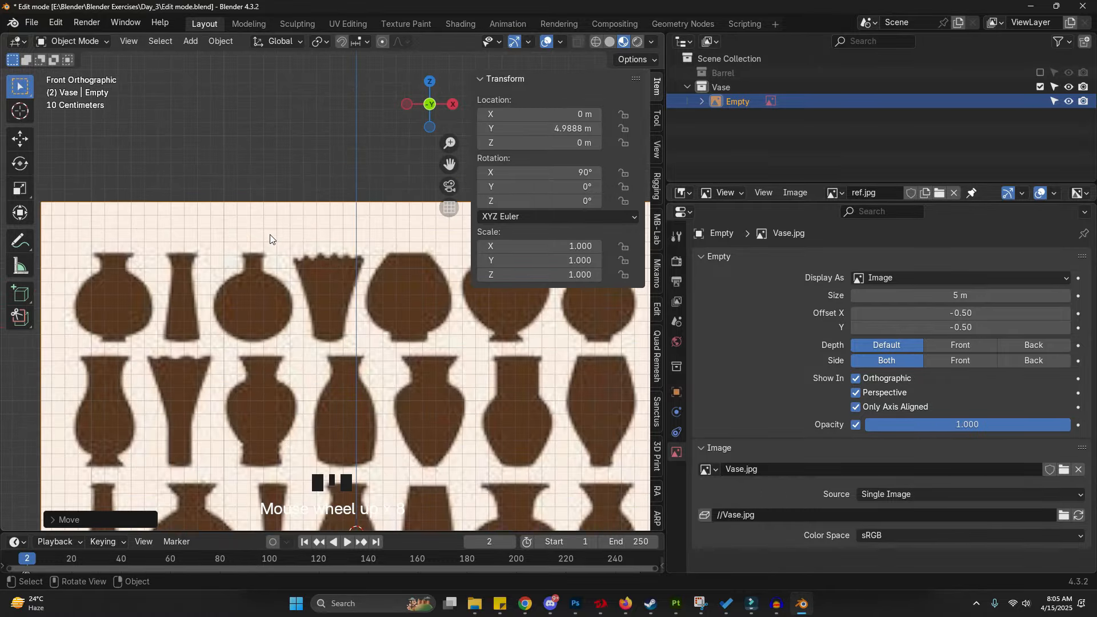
scroll(245, 260, "down", 6)
middle_click_drag(286, 311, 341, 277, "shift")
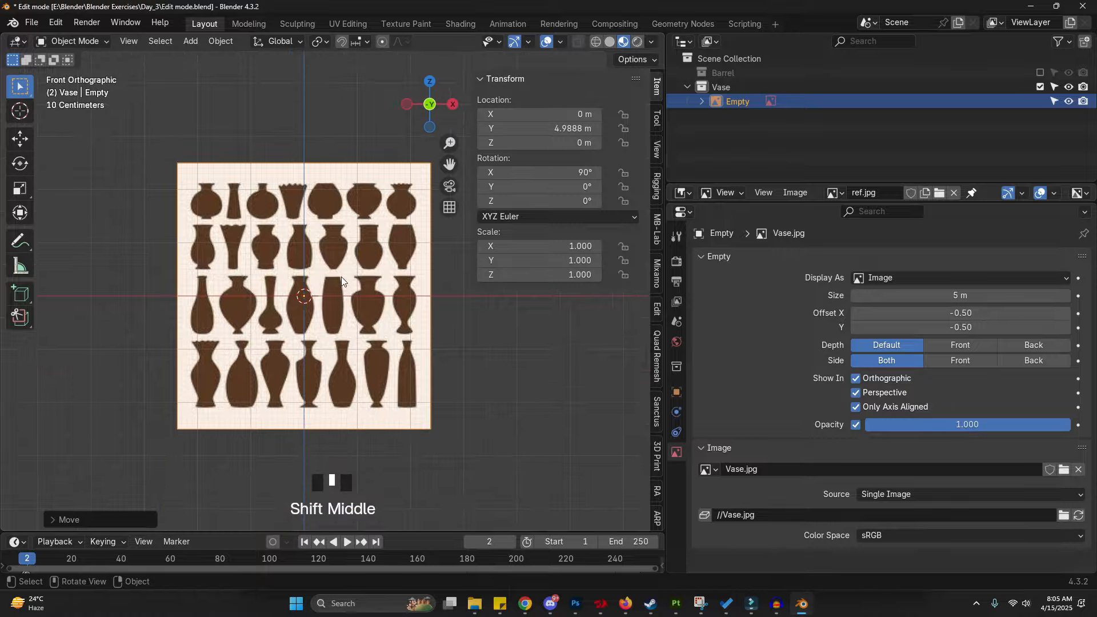
mouse_move(1023, 428)
left_mouse_down()
mouse_move(957, 429)
mouse_move(1015, 424)
left_mouse_up()
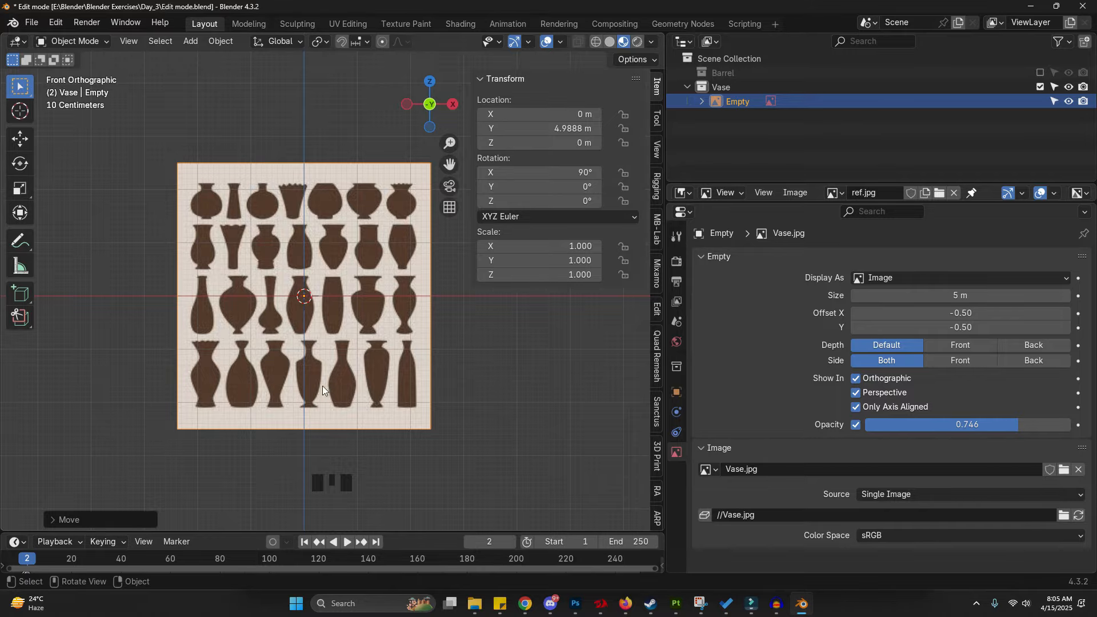
- Make the reference image empty unselectable in the outliner
middle_click_drag(322, 386, 352, 387, "shift")
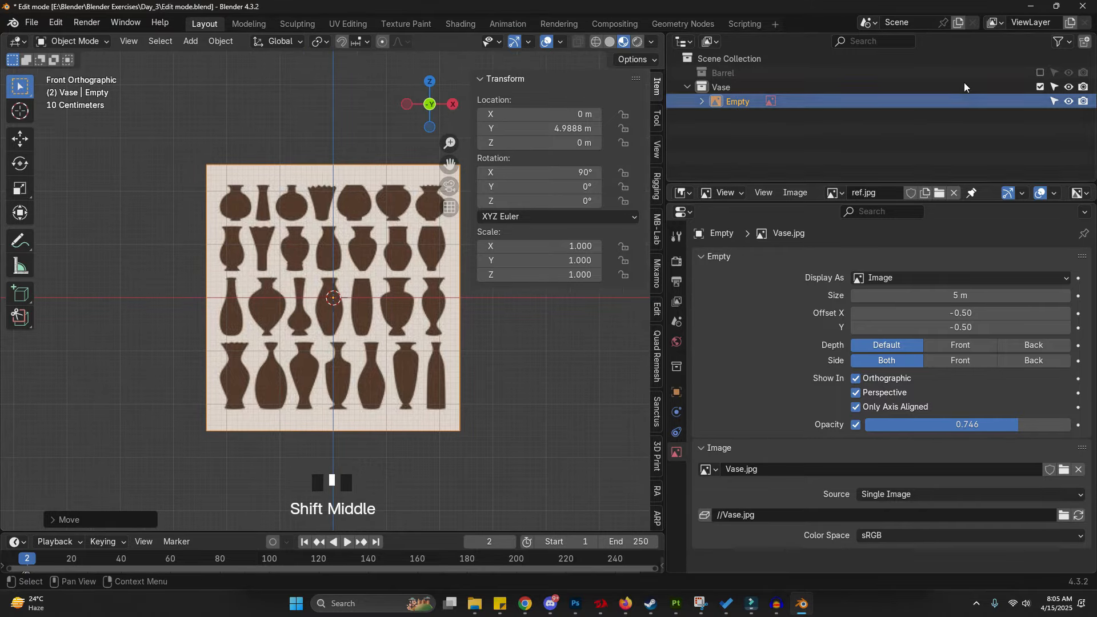
left_click(488, 395)
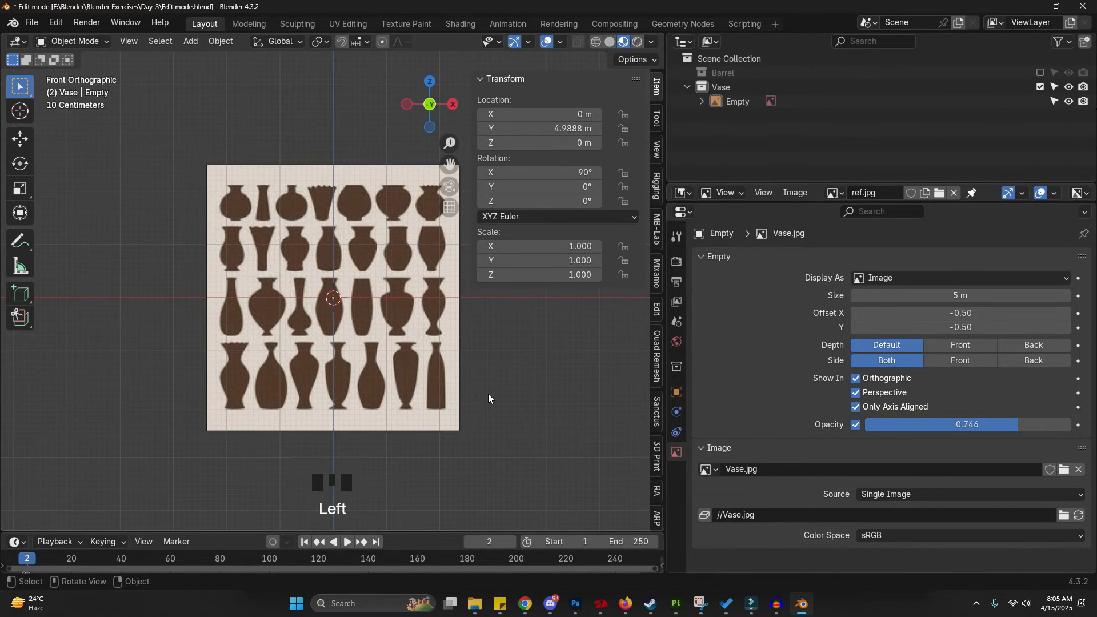
mouse_move(488, 395)
middle_mouse_down()
mouse_move(411, 451)
mouse_move(389, 451)
mouse_move(489, 394)
middle_mouse_up()
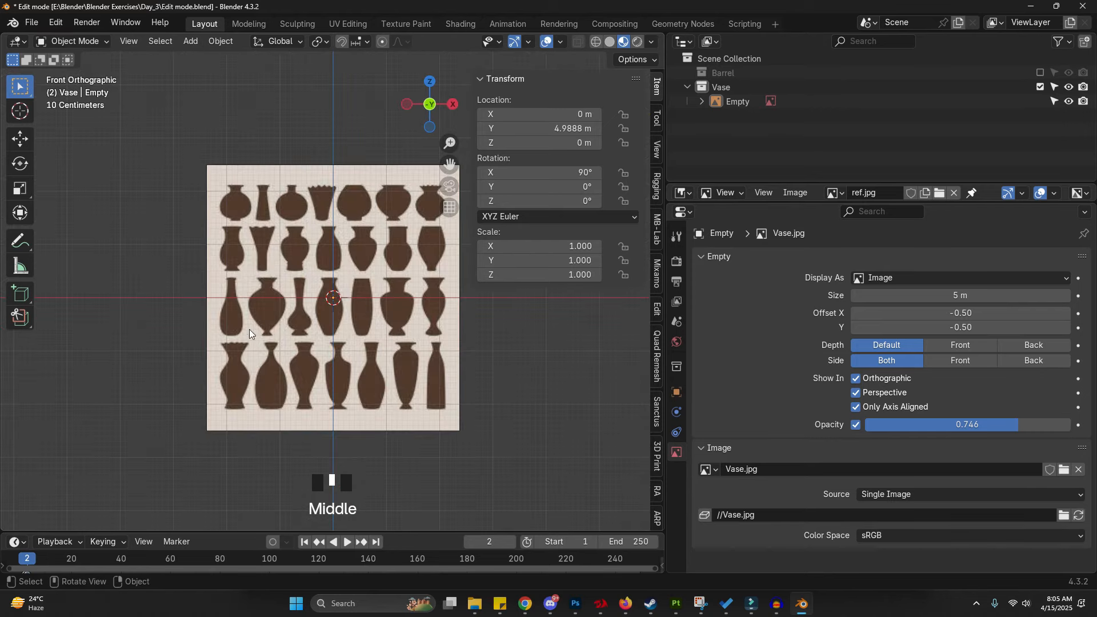
left_click(1054, 100)
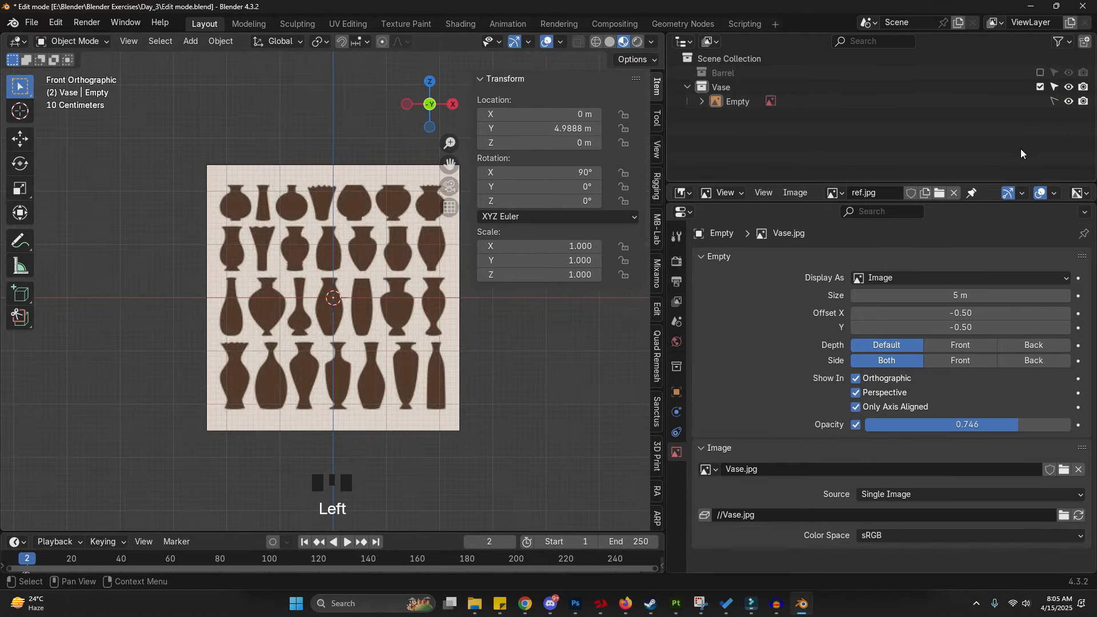
left_click(1056, 100)
left_click(304, 264)
key("g")
key("Escape")
left_click(1054, 101)
- Test selecting the reference image in the viewport by clicking and box-selecting around it
left_click(329, 187)
left_click_drag(329, 186, 449, 482)
left_click(298, 279)
left_click_drag(175, 131, 321, 423)
left_click_drag(187, 125, 270, 445)
left_click(243, 118)
left_click(303, 165)
left_click(260, 111)
left_click(311, 91)
left_click_drag(360, 72, 403, 363)
left_click(301, 295)
scroll(304, 317, "up", 3)
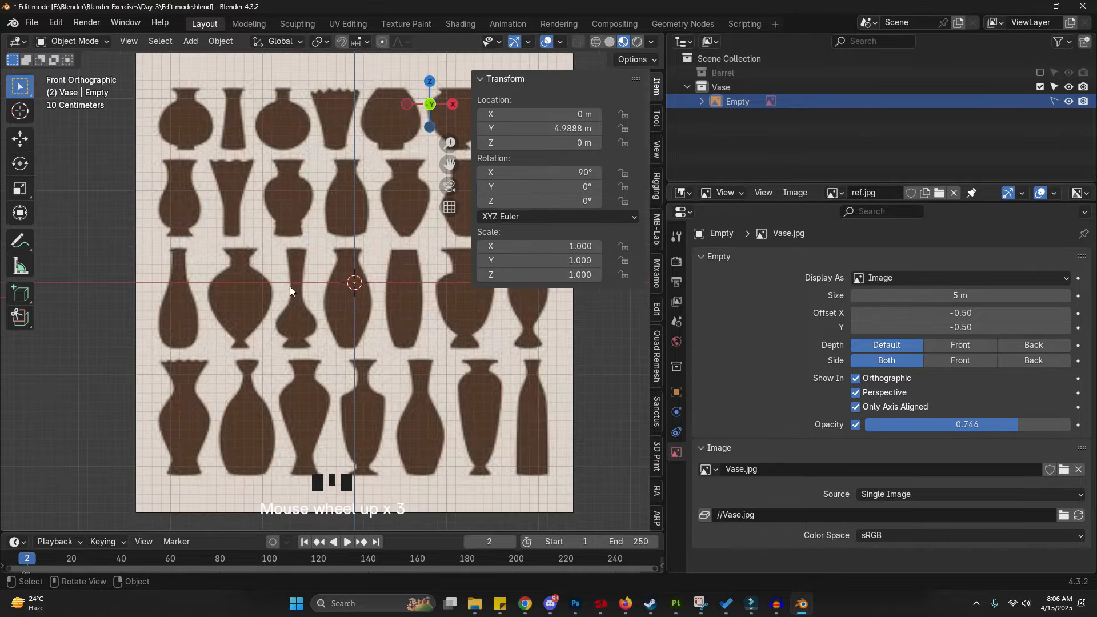
- Add a cylinder mesh to the scene
key("shift+a")
mouse_move(239, 239)
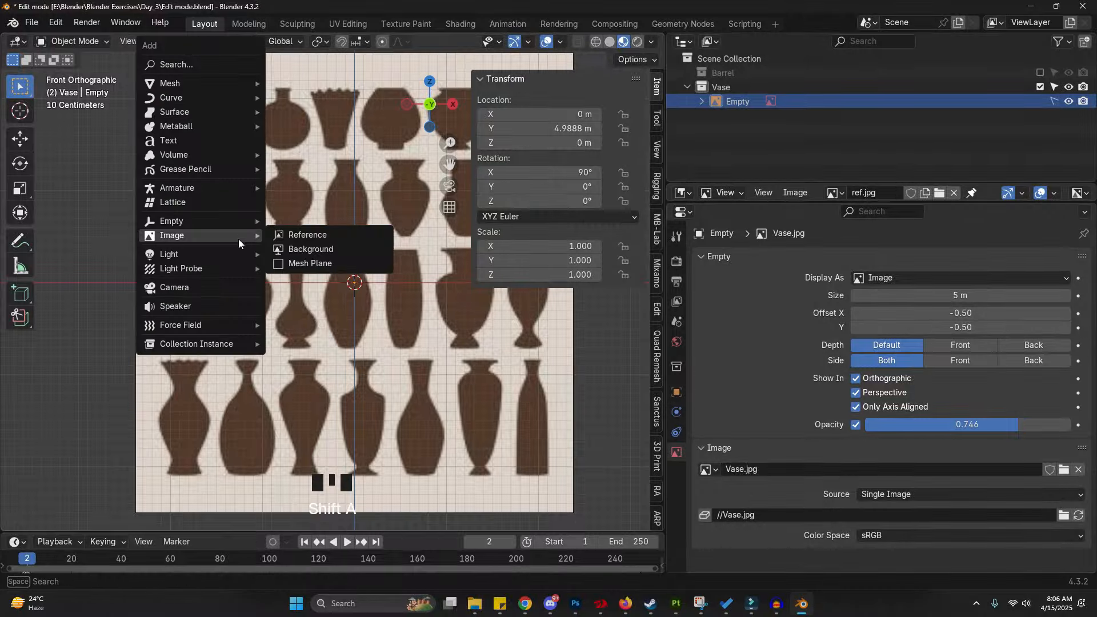
mouse_move(228, 83)
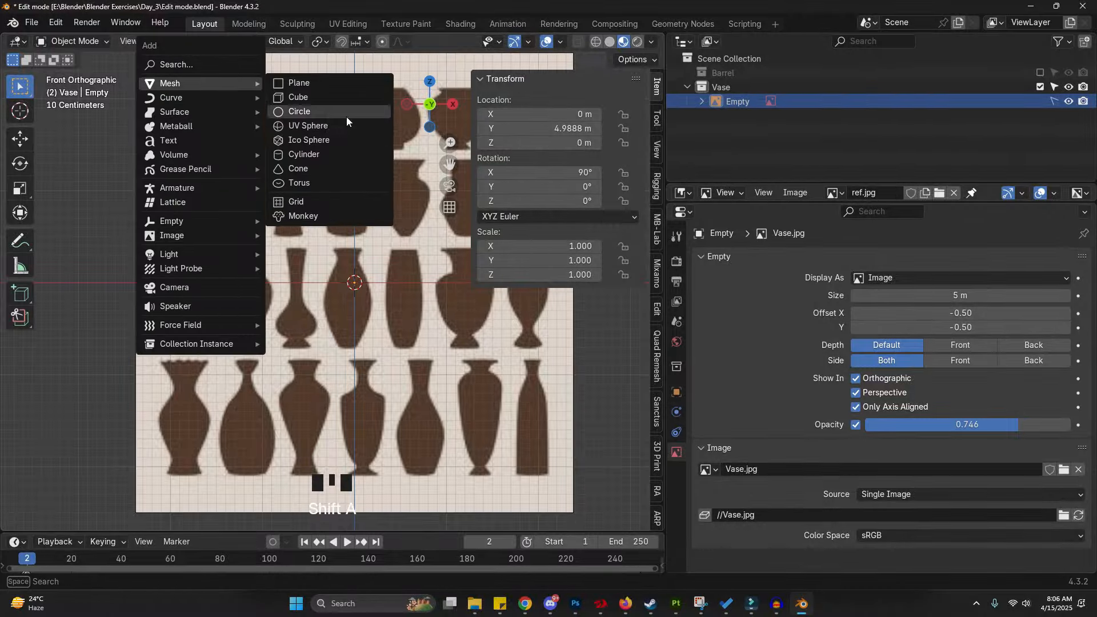
left_click(343, 153)
middle_click_drag(343, 152, 319, 207, "shift")
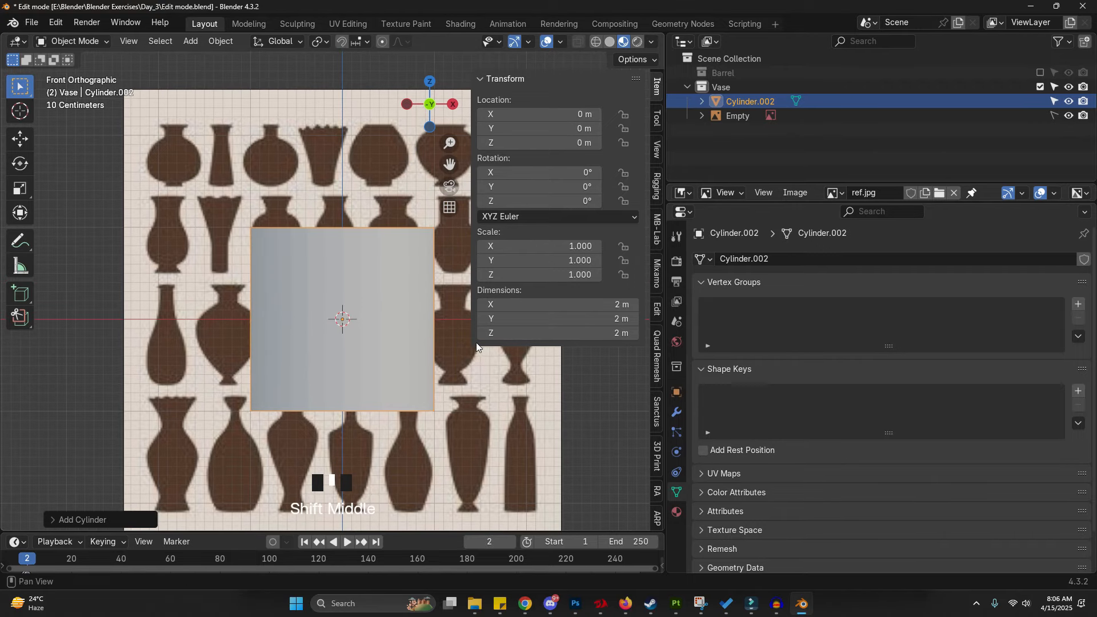
- Move the cylinder up and left to about X -1.77 m, Z 1.60 m
key("g")
left_click(91, 175)
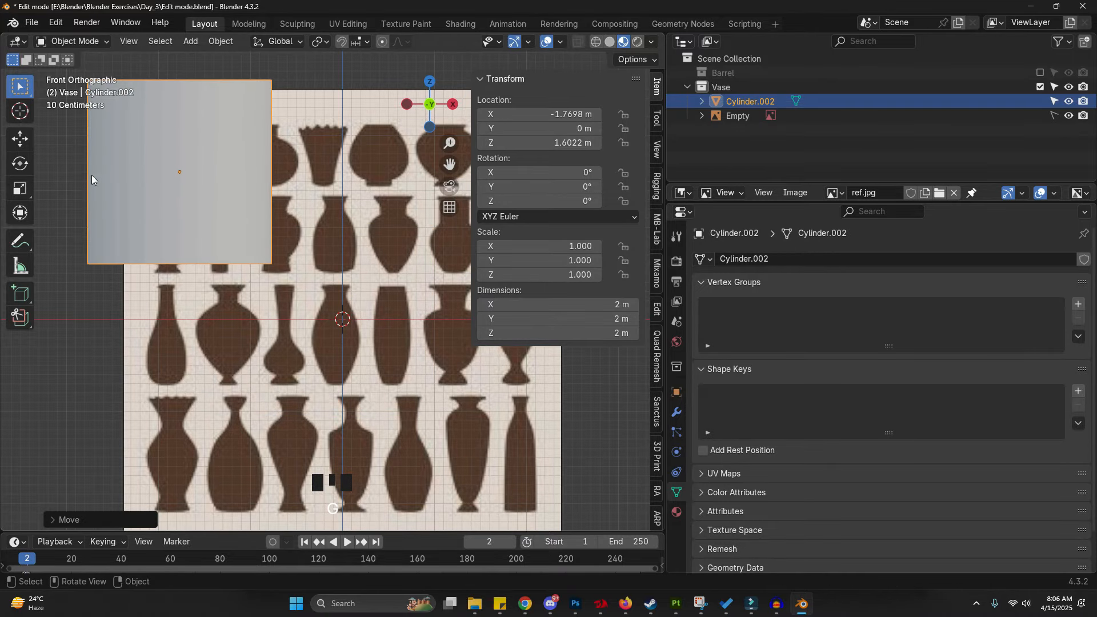
middle_click_drag(92, 180, 153, 239, "shift")
- Hide the sidebar and switch the viewport shading to wireframe
scroll(369, 273, "up", 2)
key("z")
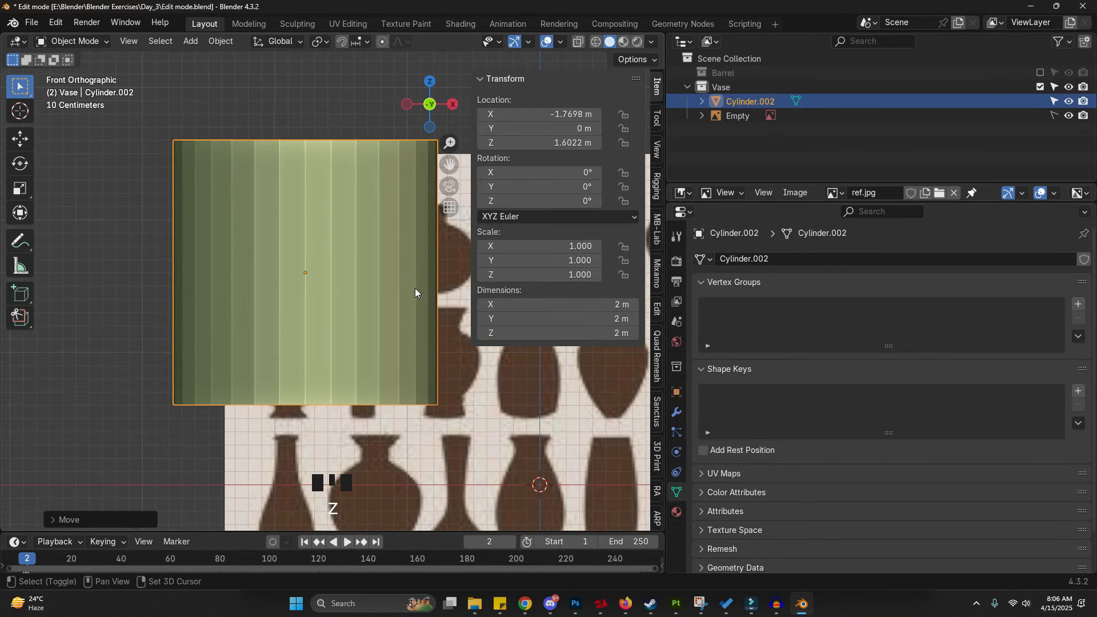
middle_click_drag(415, 292, 371, 309, "shift")
key("n")
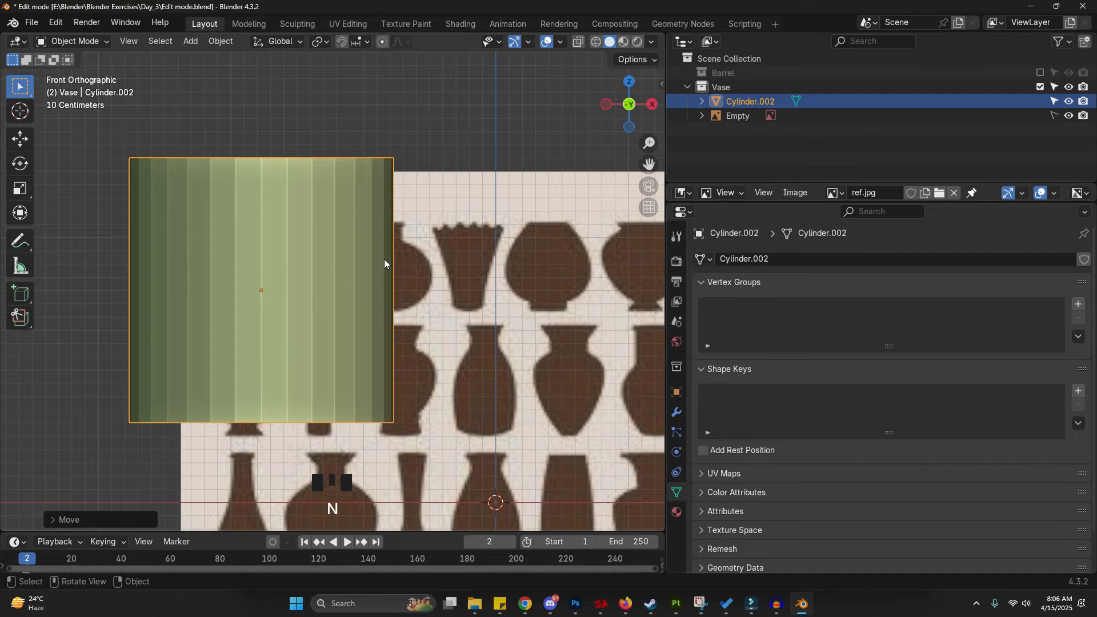
left_click(577, 44)
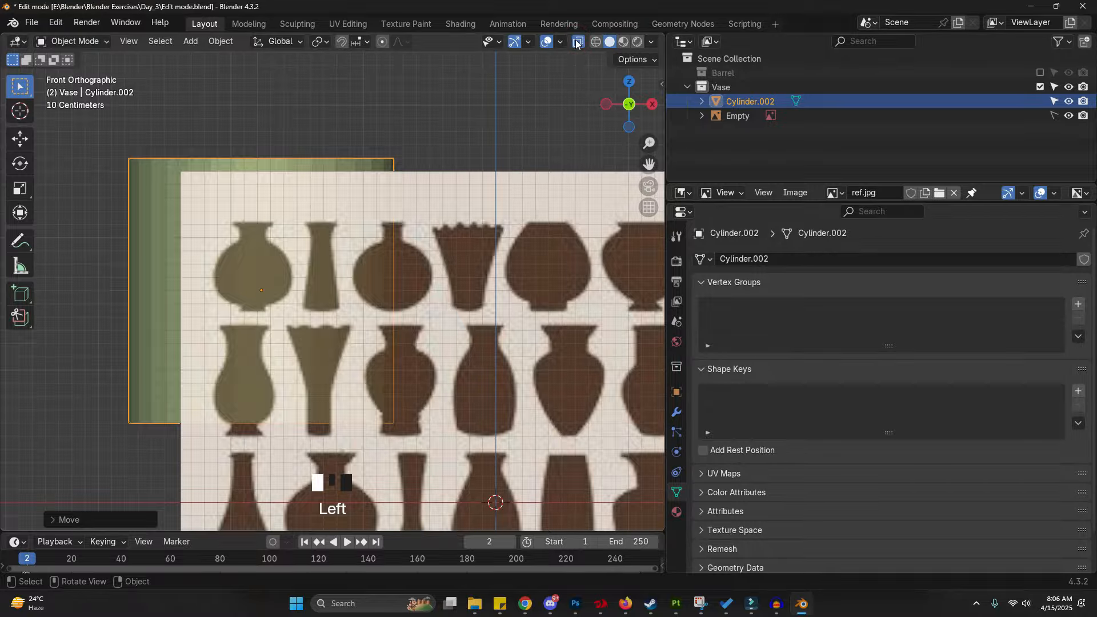
left_click(576, 44)
key("z")
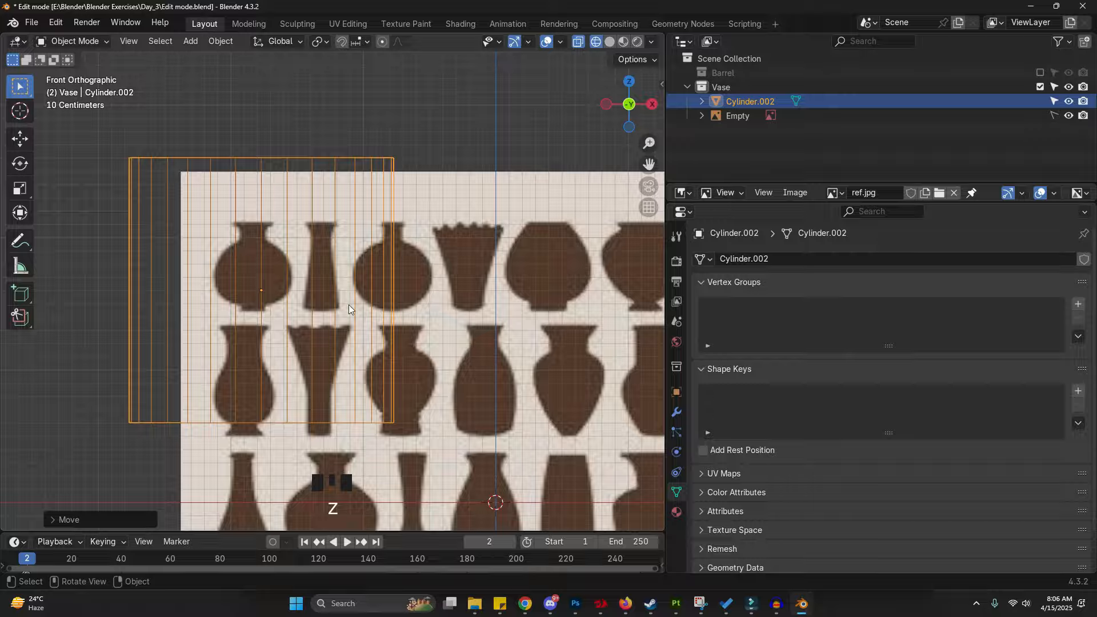
scroll(215, 278, "up", 1)
middle_click_drag(215, 279, 255, 281, "shift")
key("g")
right_click(307, 277)
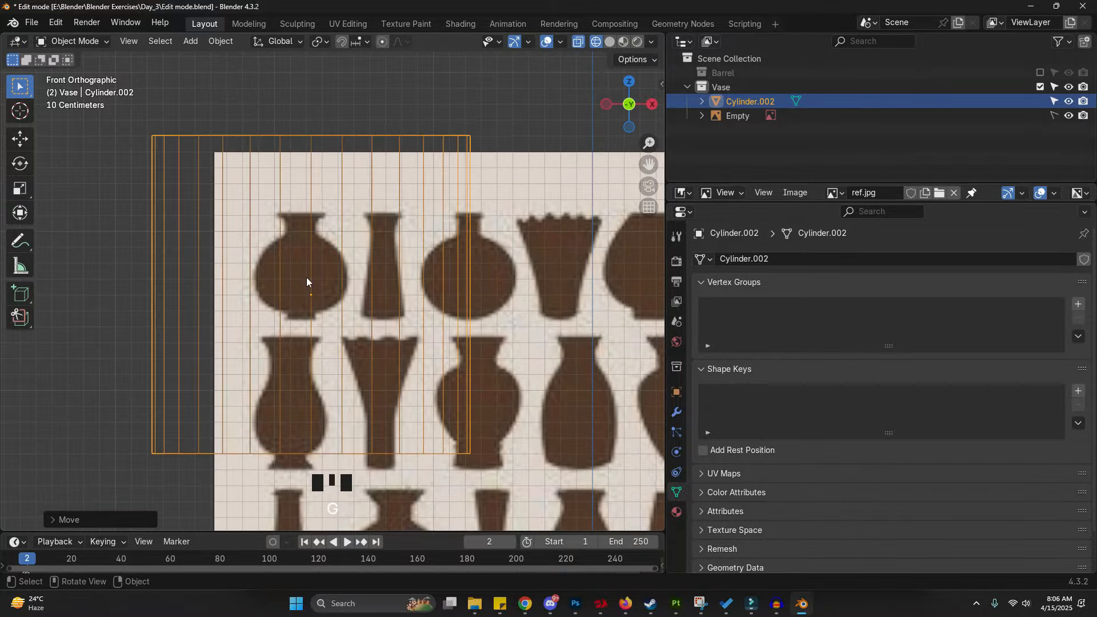
- Scale the cylinder down to roughly the width of the round vase's base in the reference
key("s")
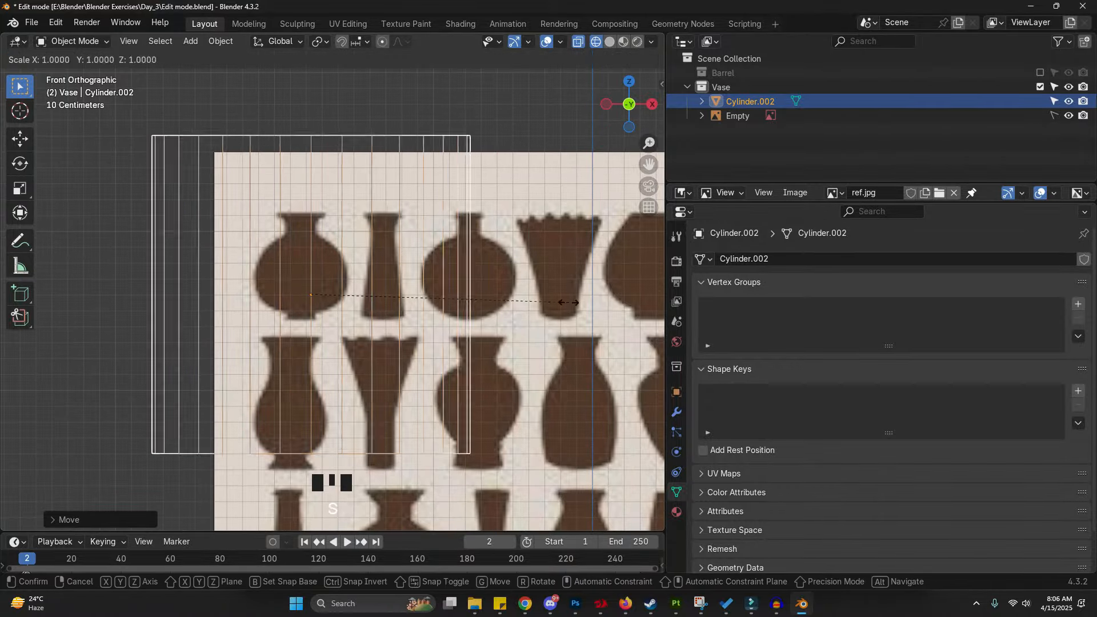
right_click(383, 269)
key("s")
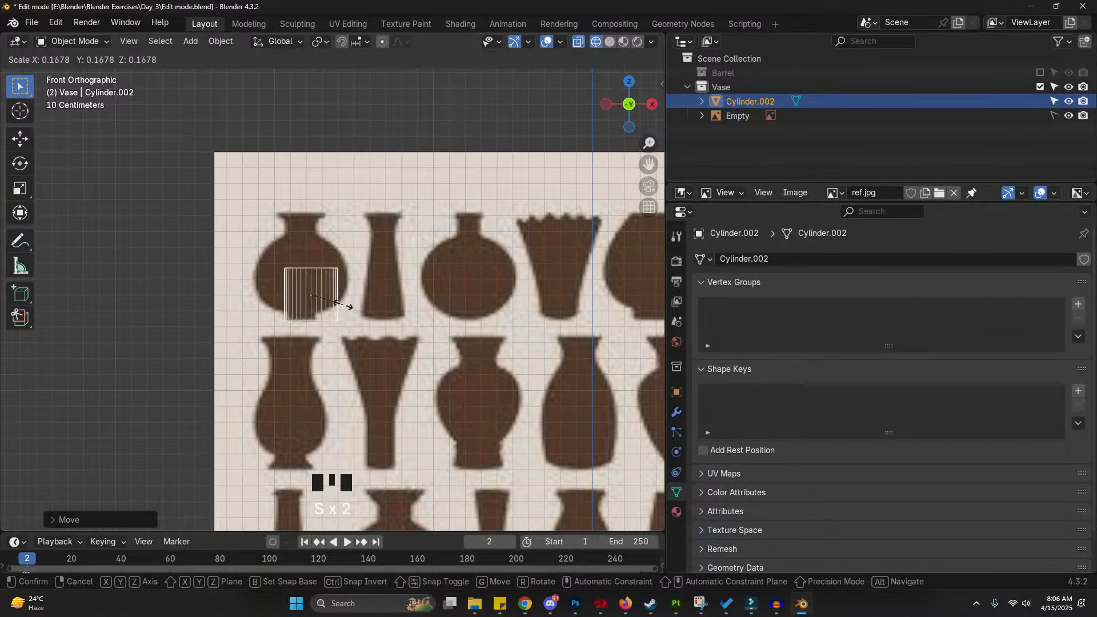
left_click(318, 305)
scroll(400, 301, "up", 6)
key("s")
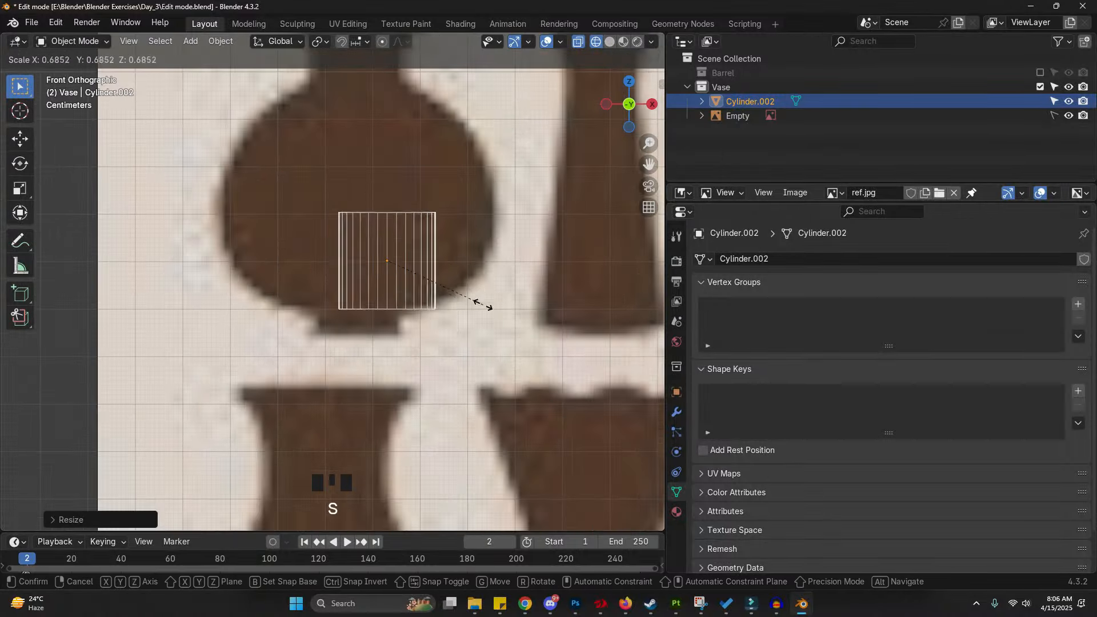
left_click(446, 303)
- Move the cylinder down along Z onto the round vase's base
key("g")
left_click(421, 312)
key("g")
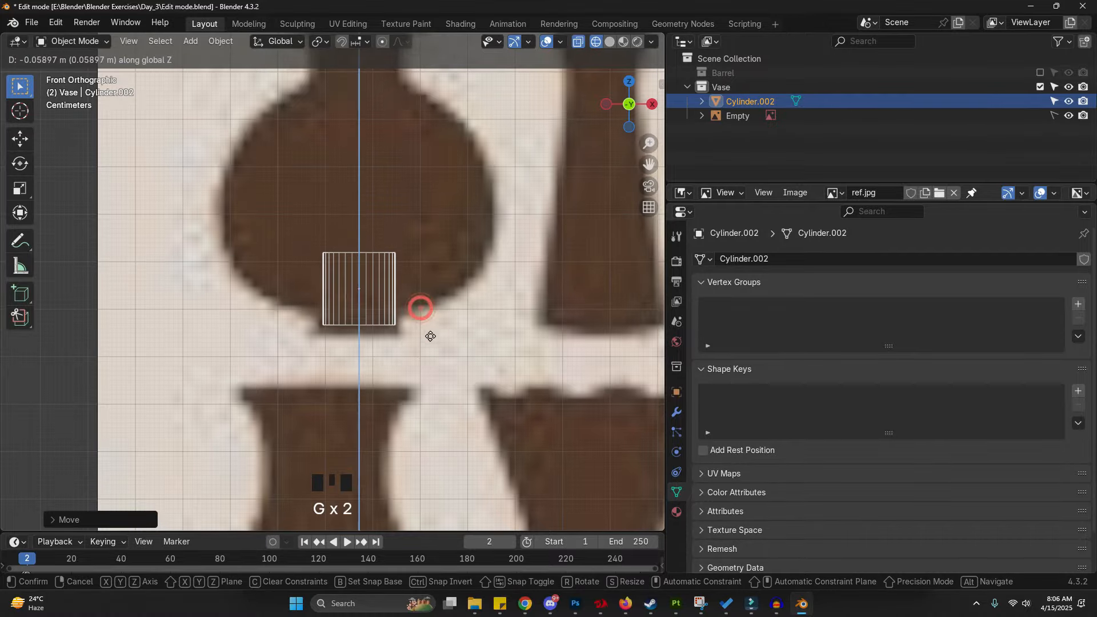
left_click(429, 344)
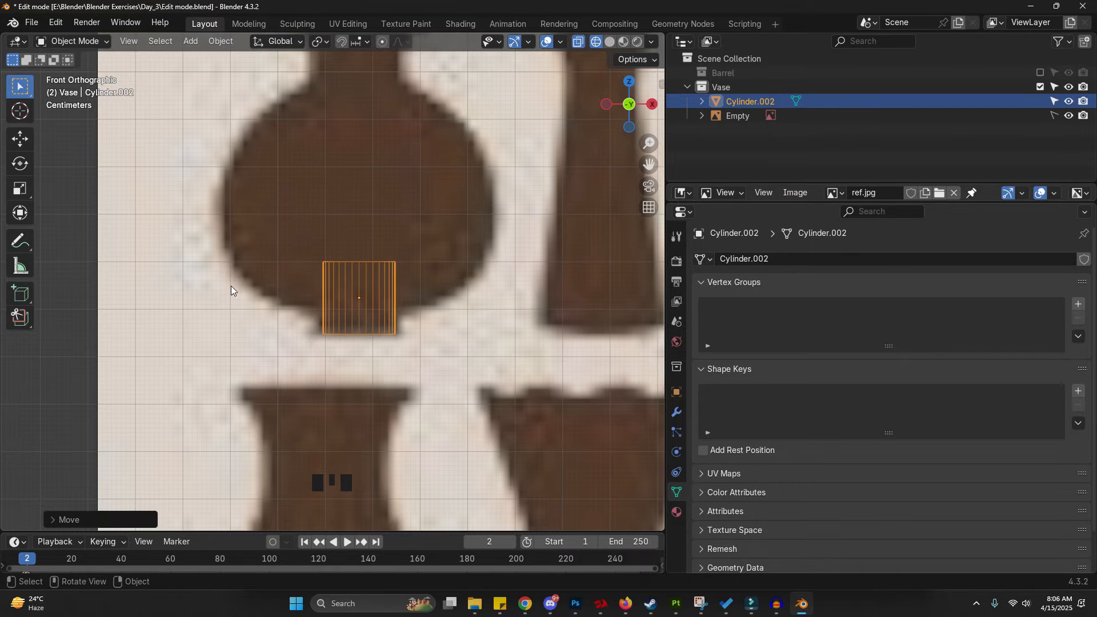
- Enter Edit Mode on the cylinder and select its top ring of vertices
scroll(298, 291, "up", 2)
key("Tab")
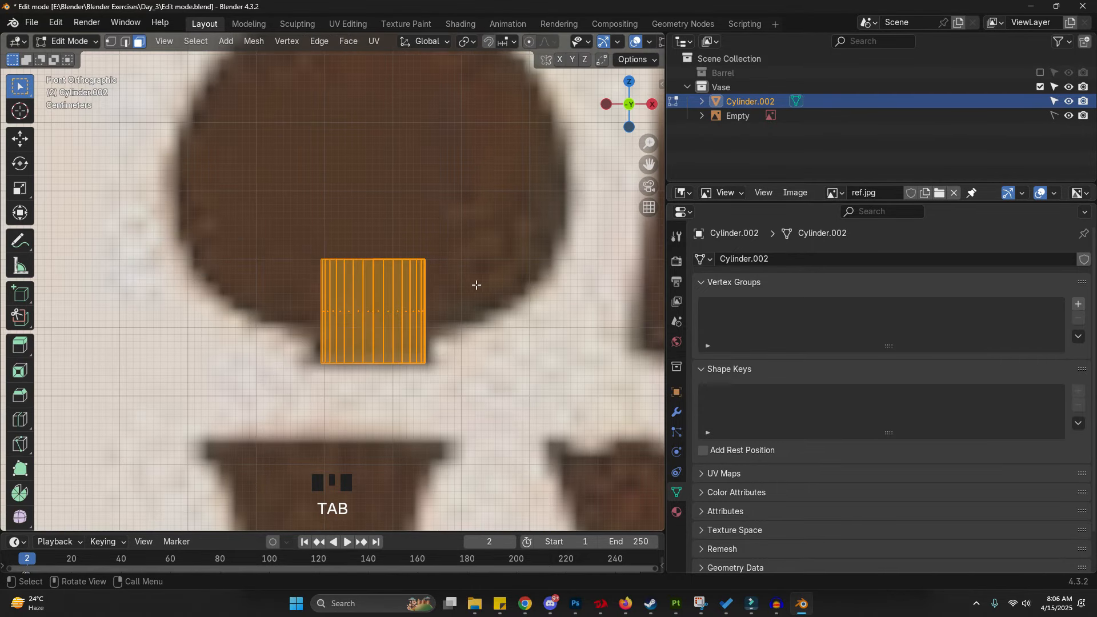
left_click(111, 41)
left_click(187, 180)
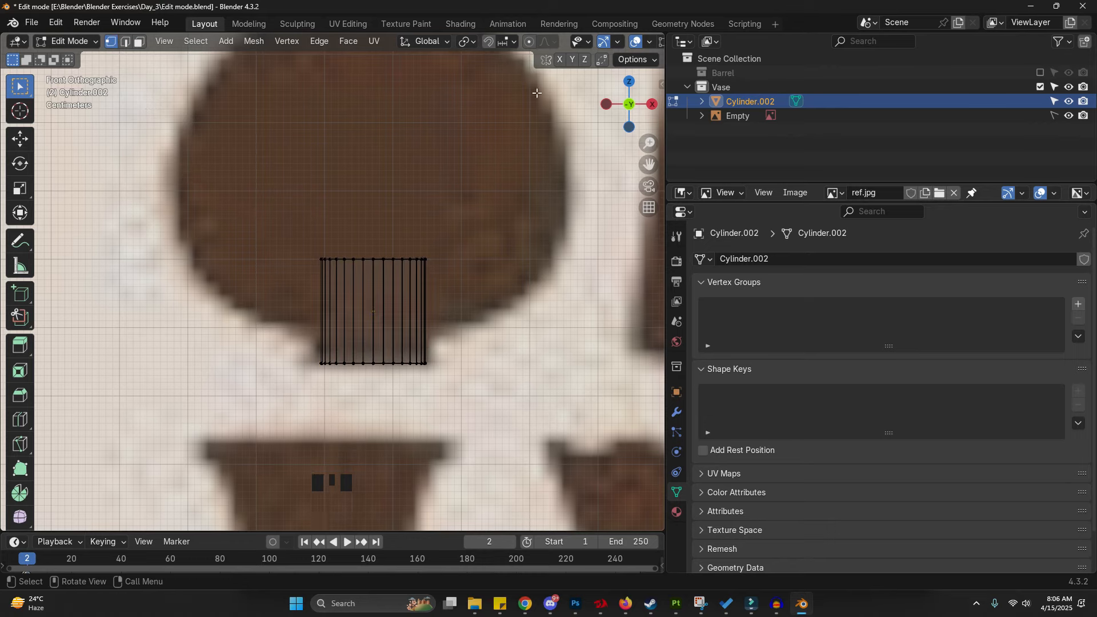
key("z")
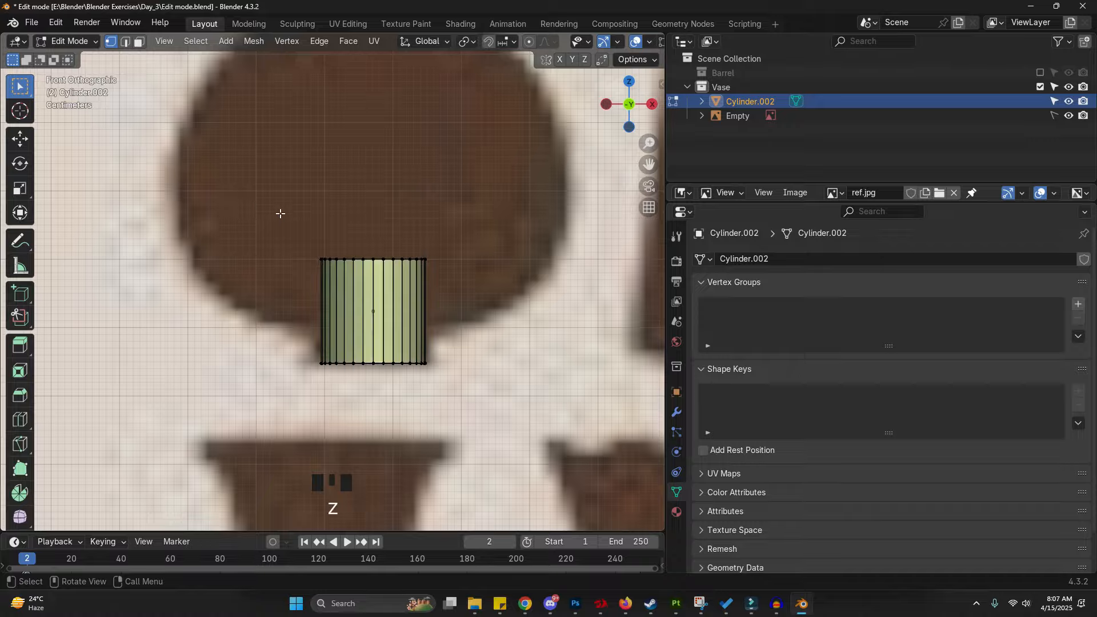
left_click_drag(222, 194, 524, 293)
middle_click_drag(526, 308, 353, 305)
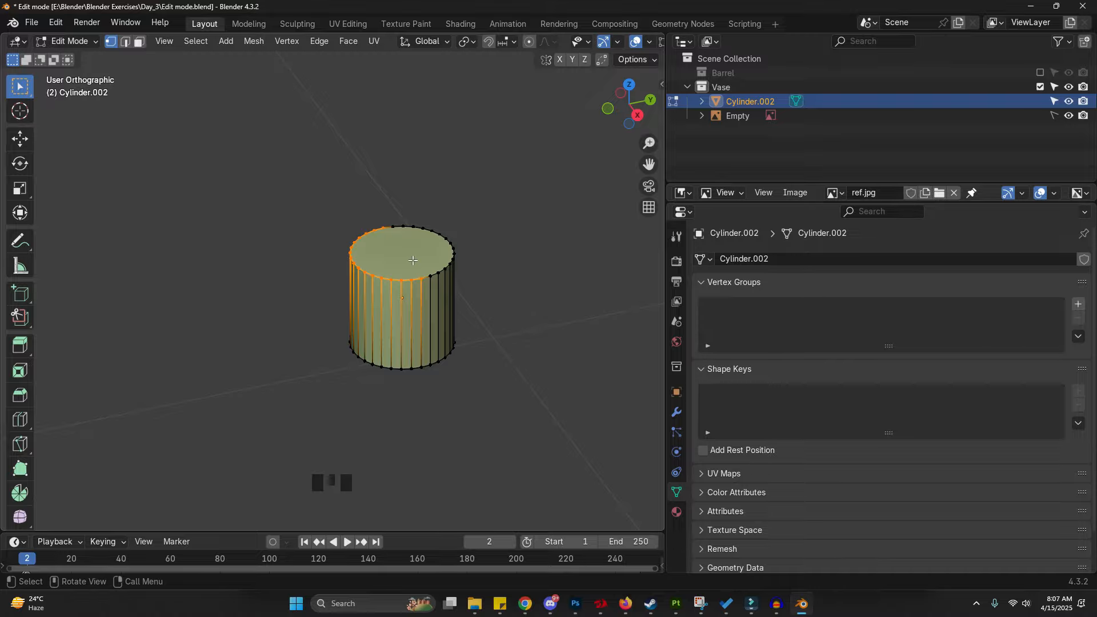
middle_click_drag(413, 260, 356, 363, "shift")
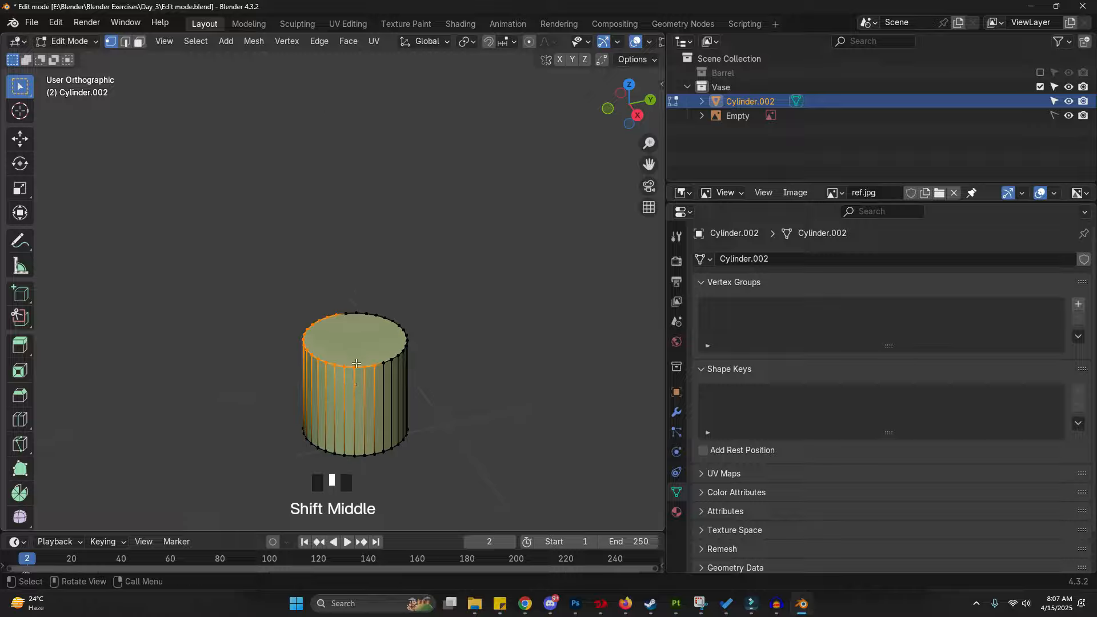
key("d")
mouse_move(322, 307)
left_mouse_down()
mouse_move(299, 358)
mouse_move(362, 358)
mouse_move(356, 342)
left_mouse_up()
mouse_move(375, 307)
left_mouse_down()
mouse_move(358, 343)
mouse_move(430, 358)
left_mouse_up()
mouse_move(375, 306)
right_mouse_down()
mouse_move(272, 375)
mouse_move(312, 350)
mouse_move(266, 322)
mouse_move(421, 333)
mouse_move(423, 373)
mouse_move(356, 367)
right_mouse_up()
mouse_move(356, 367)
middle_mouse_down()
mouse_move(497, 287)
mouse_move(463, 364)
mouse_move(487, 324)
middle_mouse_up()
key("z")
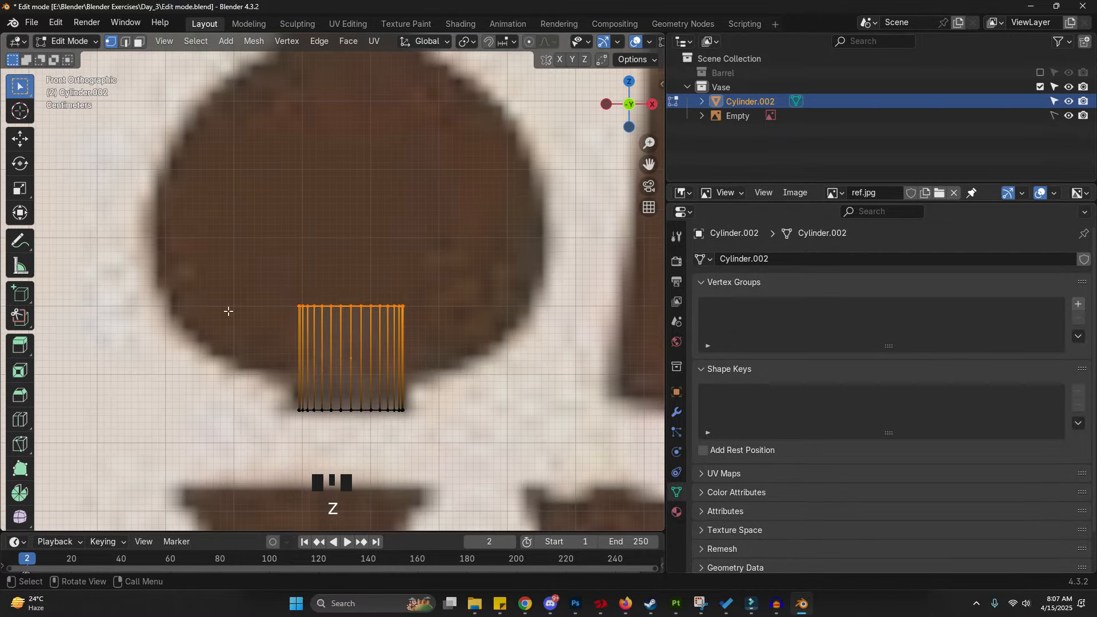
- Move the top vertices down along Z about 0.1 m to form a short base ring
middle_click_drag(296, 278, 263, 274)
left_click(196, 221)
left_click_drag(195, 221, 487, 331)
middle_click_drag(502, 325, 472, 310)
scroll(471, 311, "up", 1, "alt")
left_click(259, 247)
left_click_drag(259, 247, 542, 320)
middle_click_drag(520, 336, 343, 360)
middle_click_drag(415, 341, 416, 228)
key("g")
key("z")
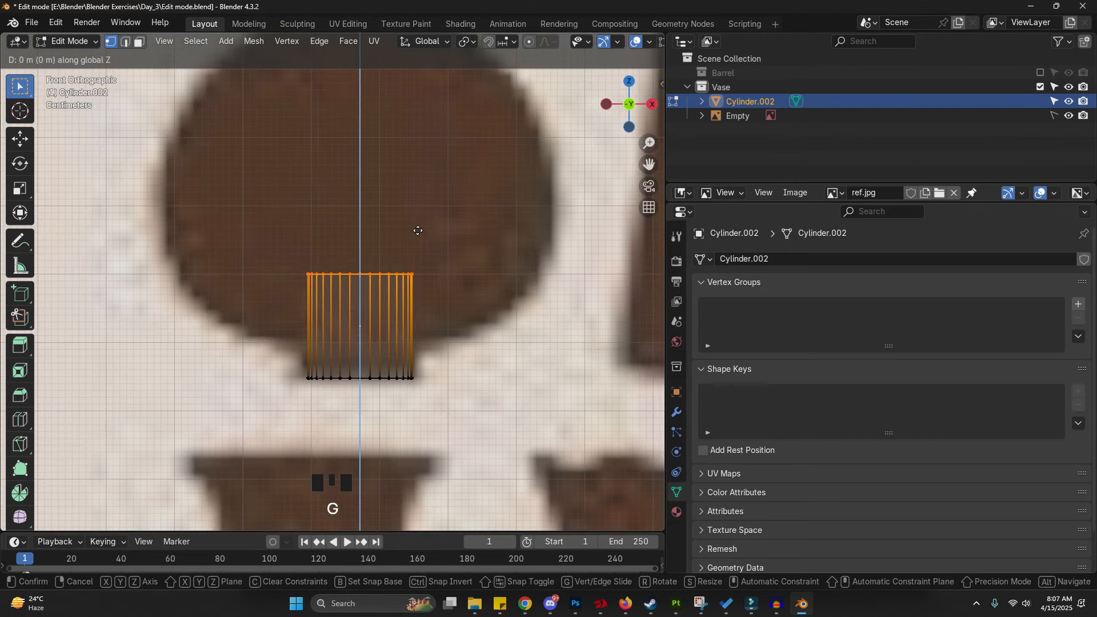
left_click(428, 300)
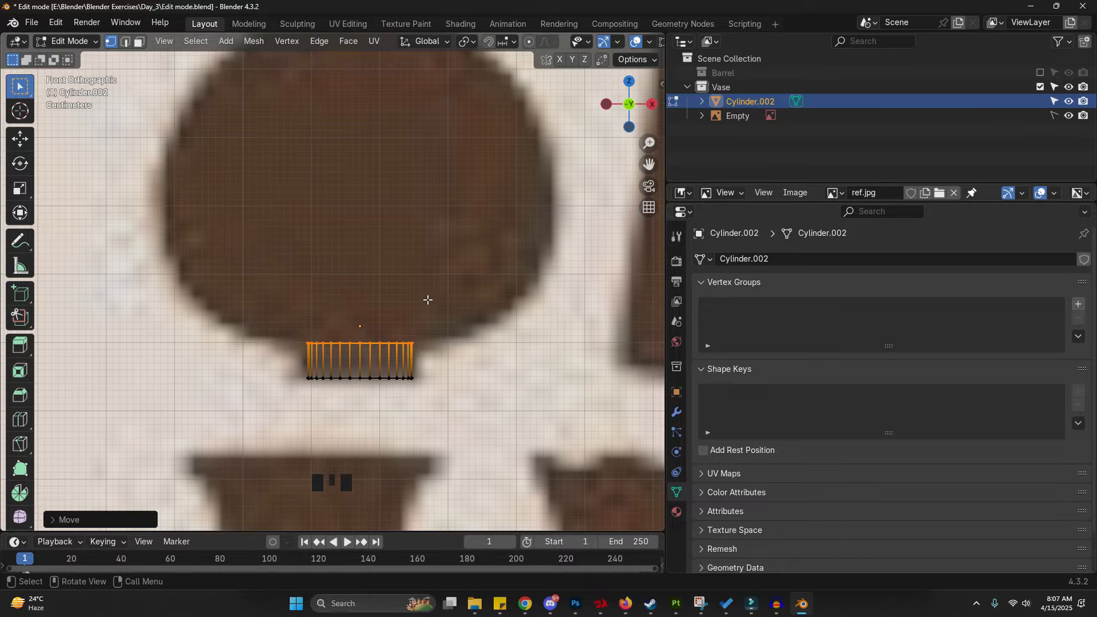
- Extrude the top ring and move it up about 0.48 m along Z to the vase's shoulder
middle_click_drag(428, 300, 389, 341, "shift")
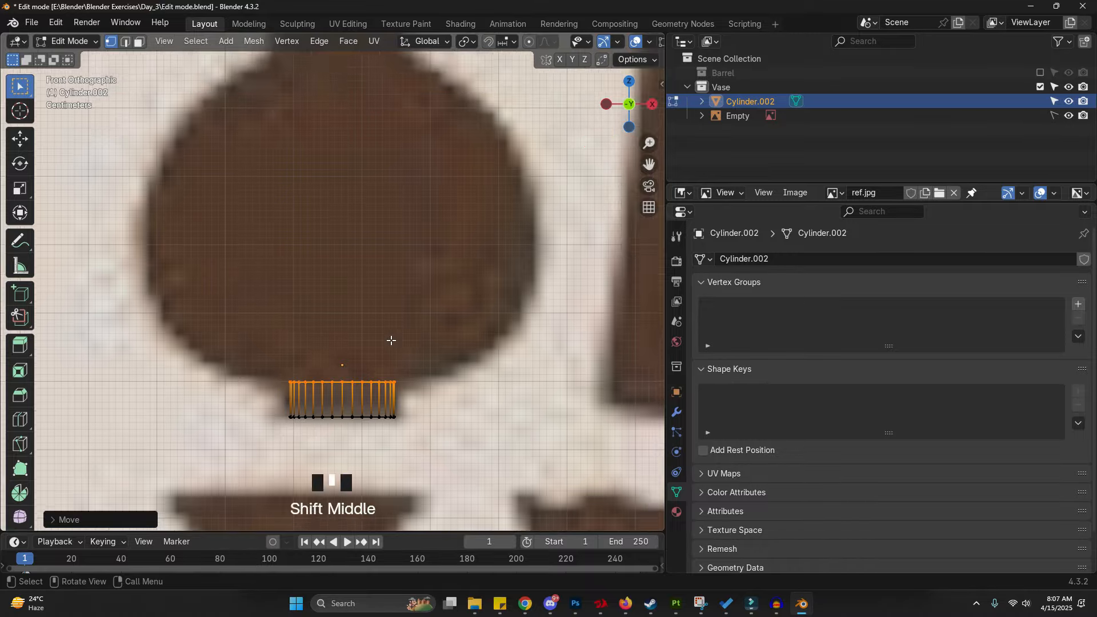
scroll(389, 337, "down", 3)
scroll(371, 374, "up", 2)
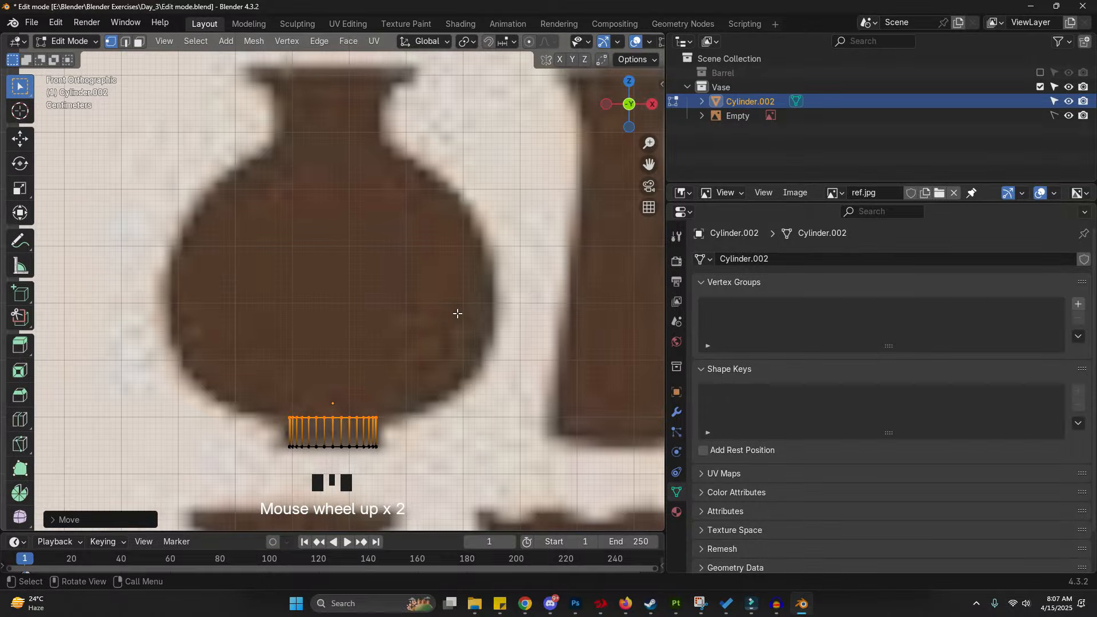
key("e")
right_click(395, 379)
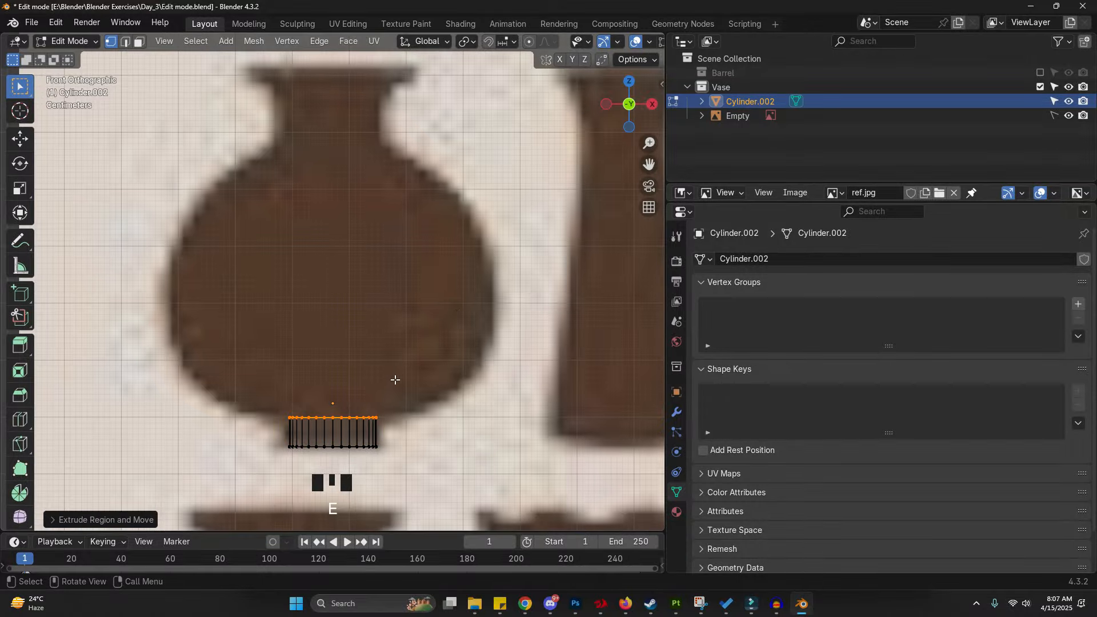
key("g")
key("z")
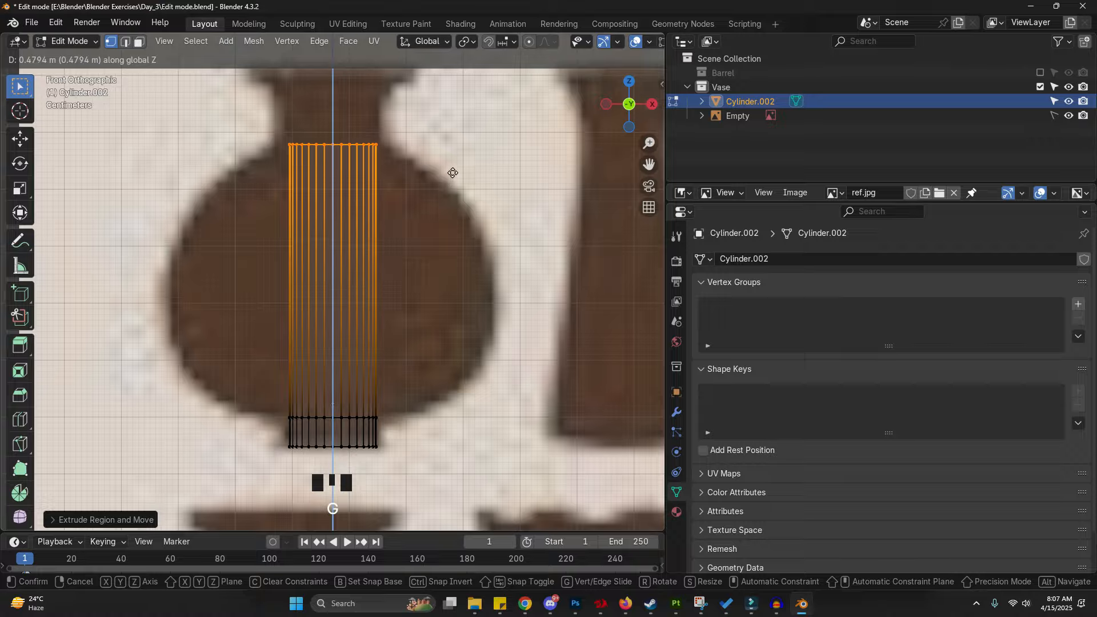
left_click(452, 174)
- Draw annotation guide marks on the vase, then extrude the top ring about 0.12 m up to the neck top
left_click_drag(372, 141, 394, 140)
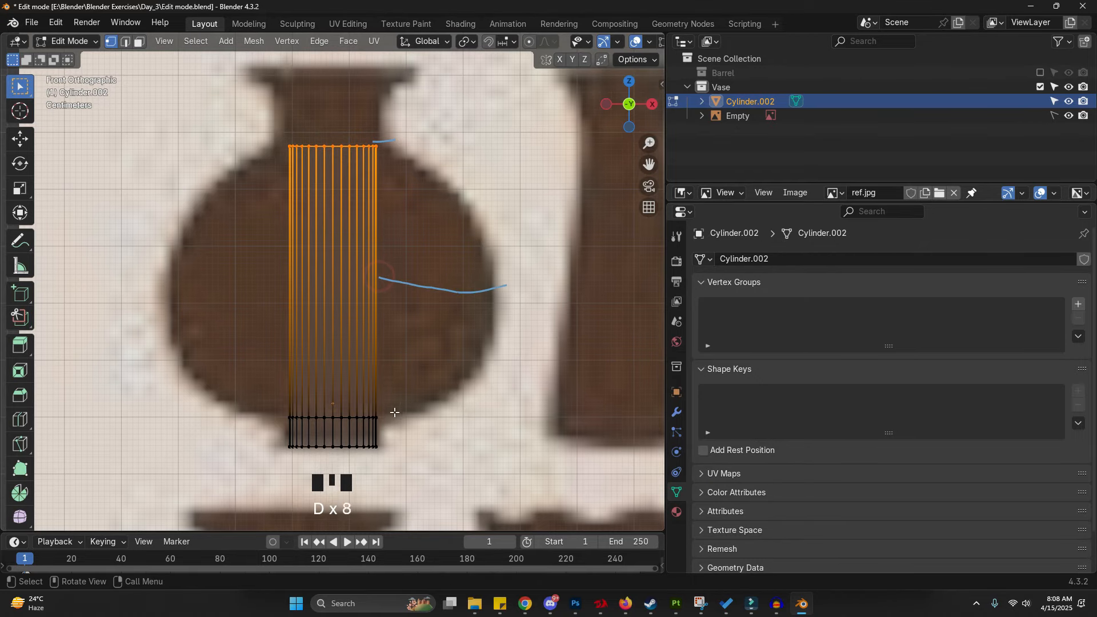
middle_click_drag(415, 371, 412, 423, "shift")
key("e")
key("Escape")
key("g")
key("z")
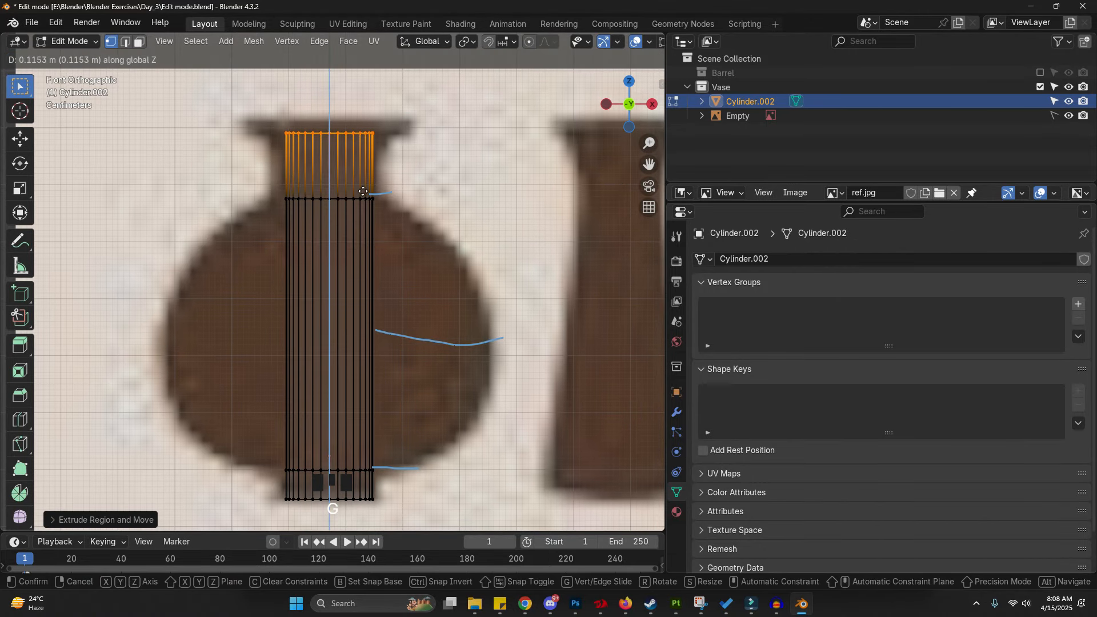
left_click(363, 191)
- Extrude the top ring once more, moving it up about 0.004 m along Z
key("e")
key("Escape")
key("g")
key("z")
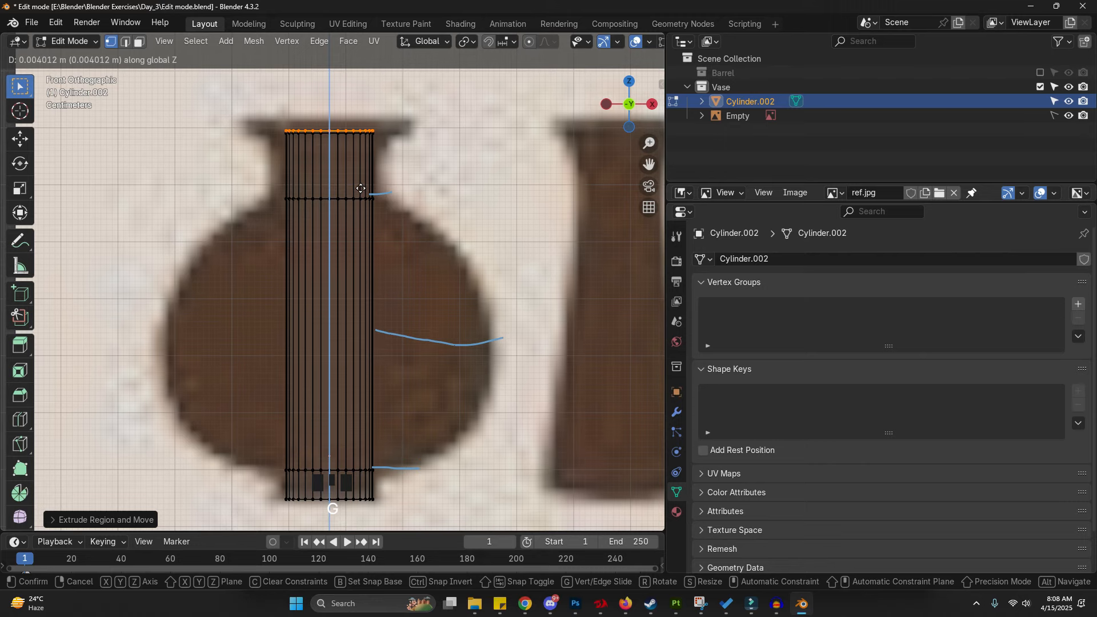
left_click(359, 178)
- Add a loop cut across the body's middle and scale it about 4.88 times outward
middle_click_drag(359, 176, 384, 229, "shift")
key("ctrl+r")
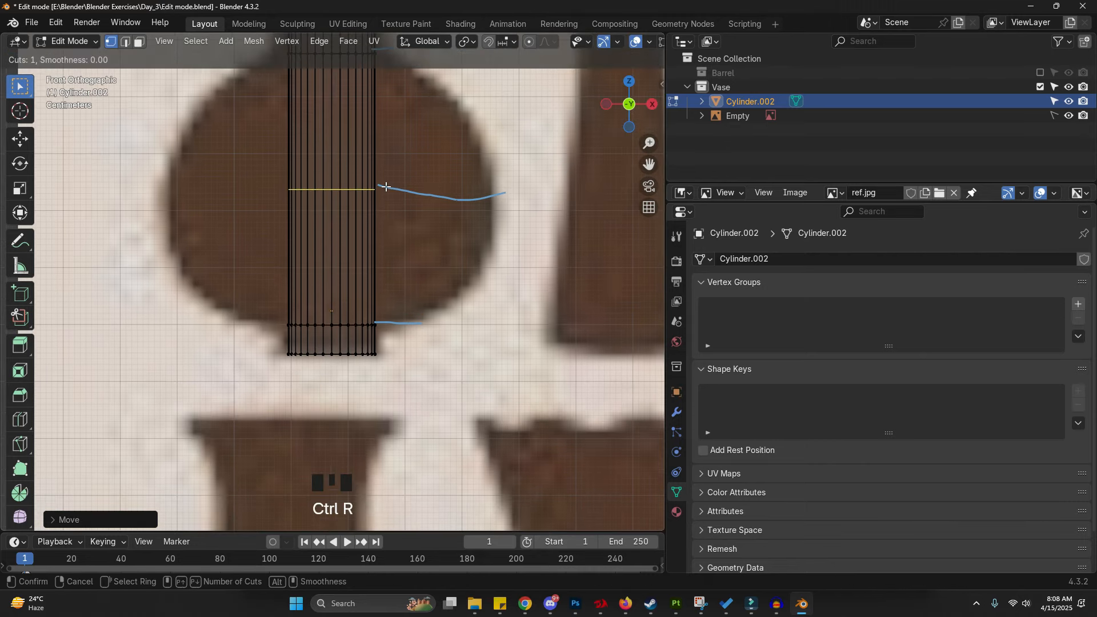
left_click(386, 187)
right_click(378, 214)
key("s")
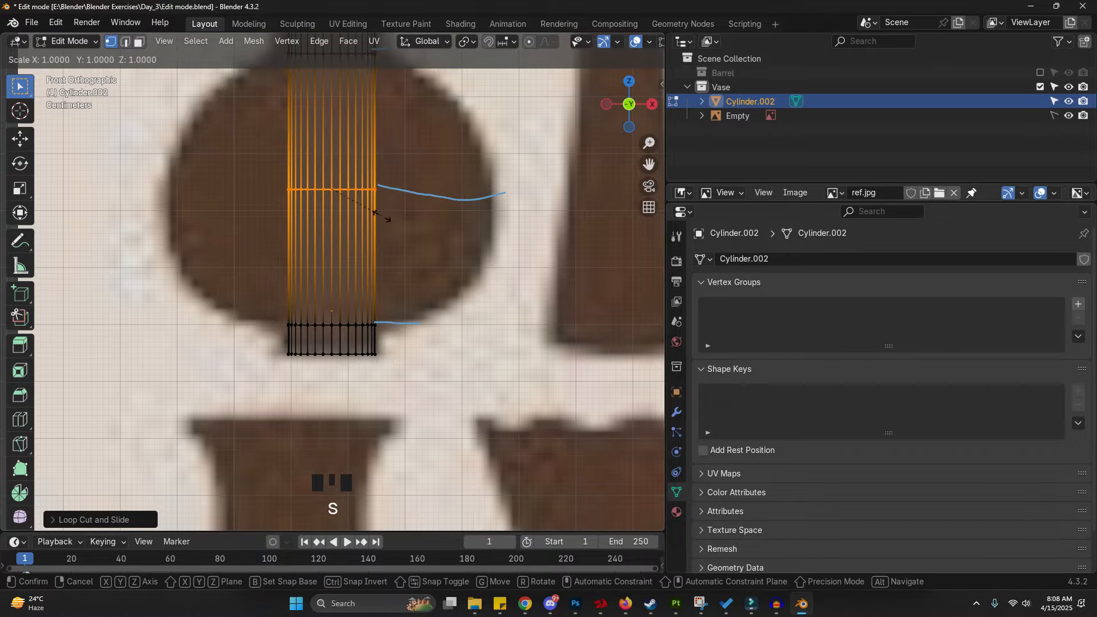
left_click(592, 254)
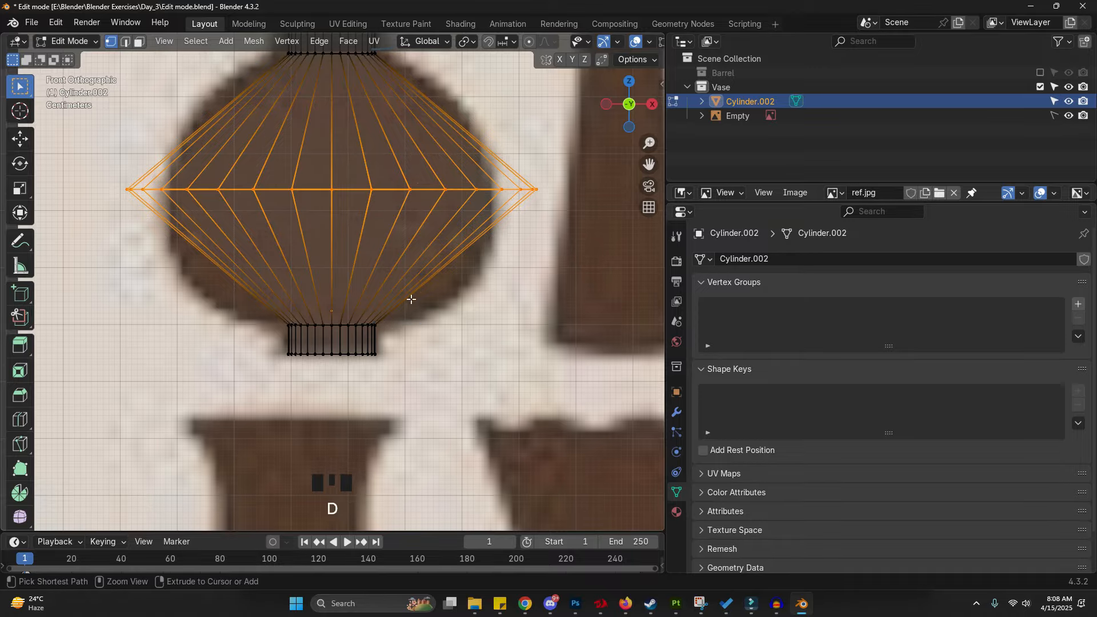
- Bevel the widened loop with 9 segments to round the vase body
key("ctrl+b")
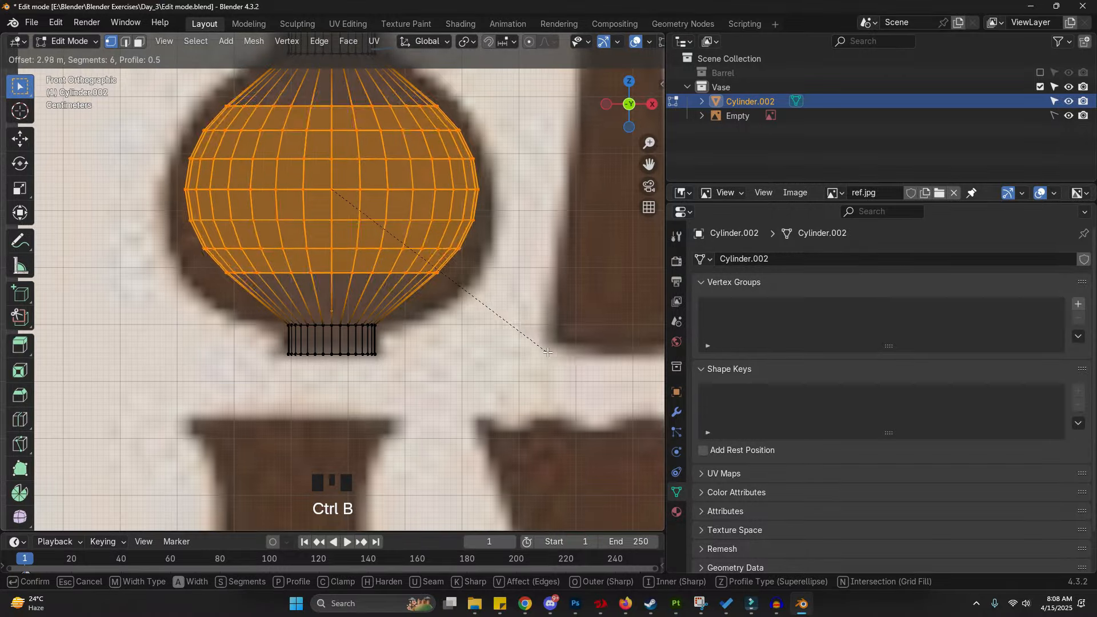
scroll(589, 368, "up", 2)
scroll(591, 368, "up", 2)
scroll(586, 360, "up", 1)
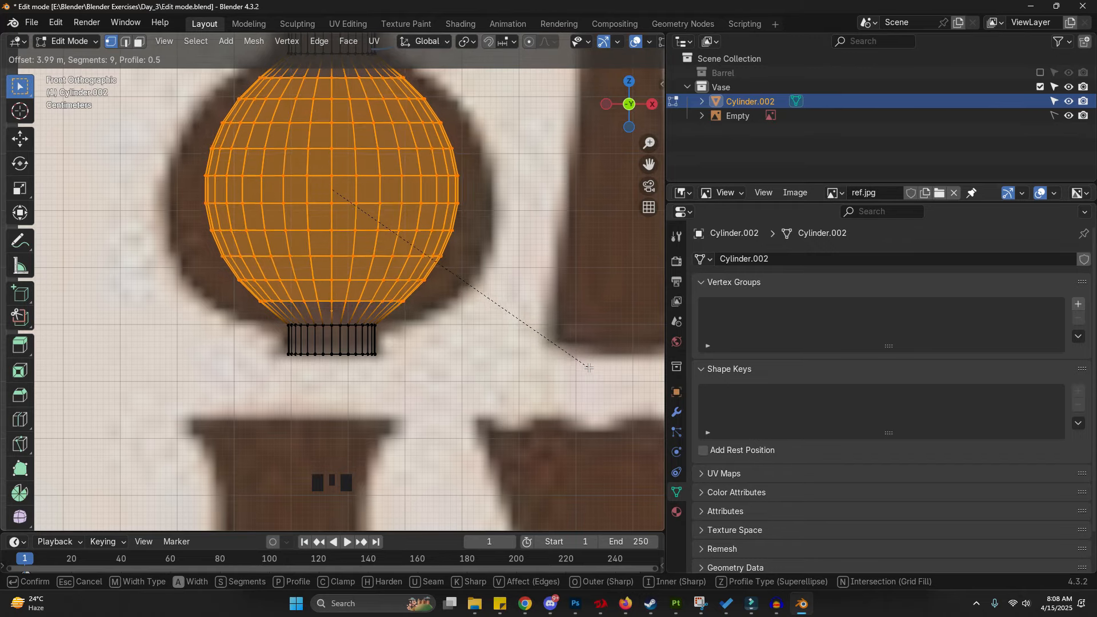
left_click(590, 369)
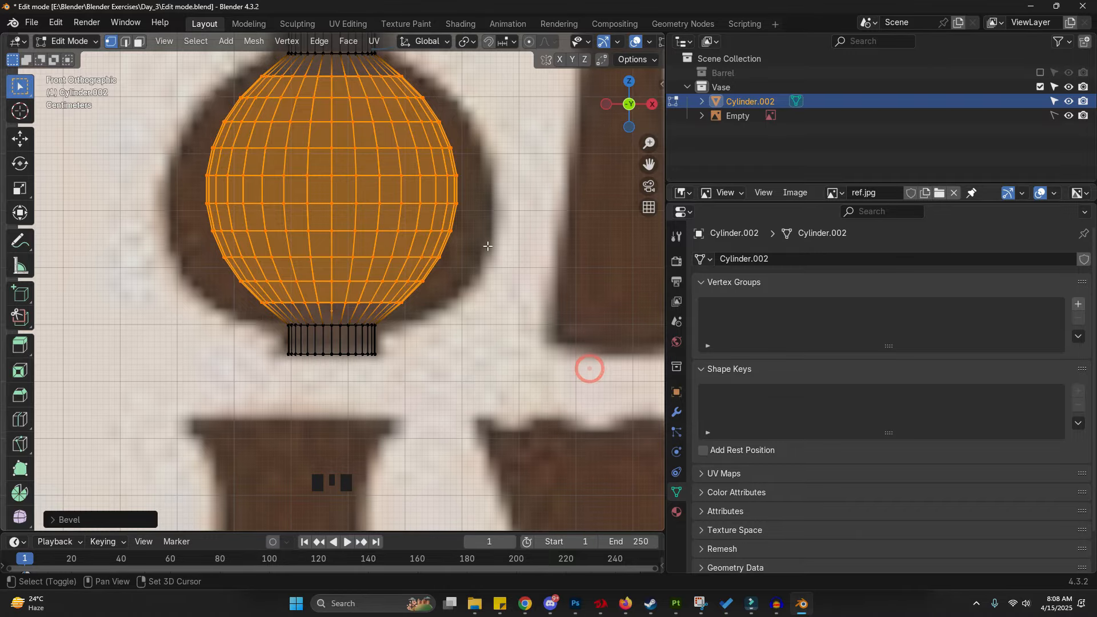
- Scale the rounded body about 1.21 in X and Y only, excluding Z
middle_click_drag(587, 367, 532, 405, "shift")
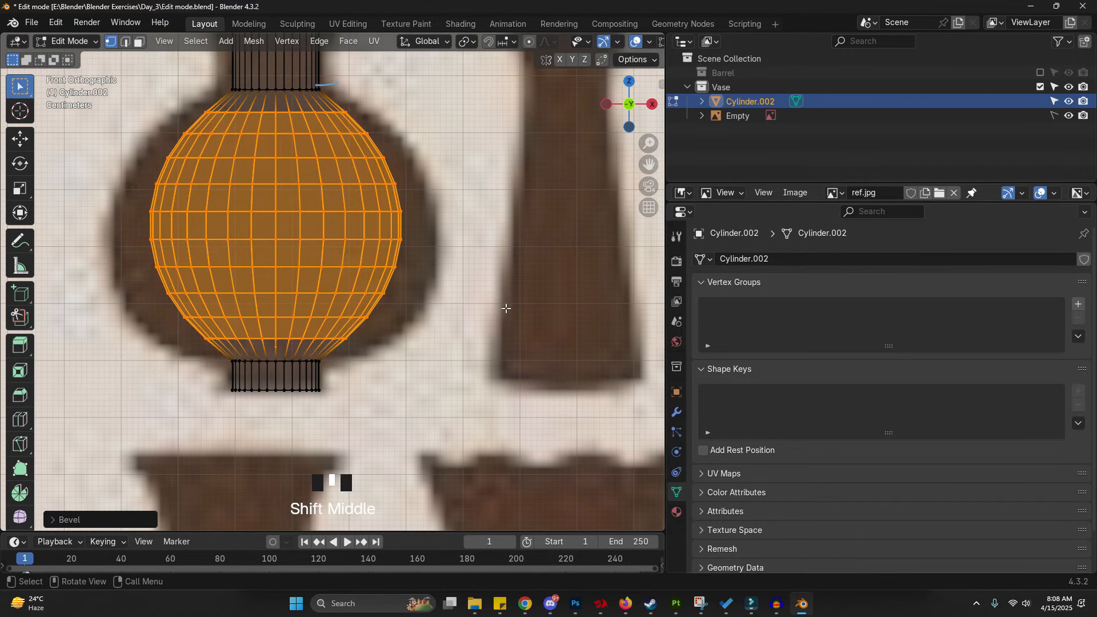
key("s")
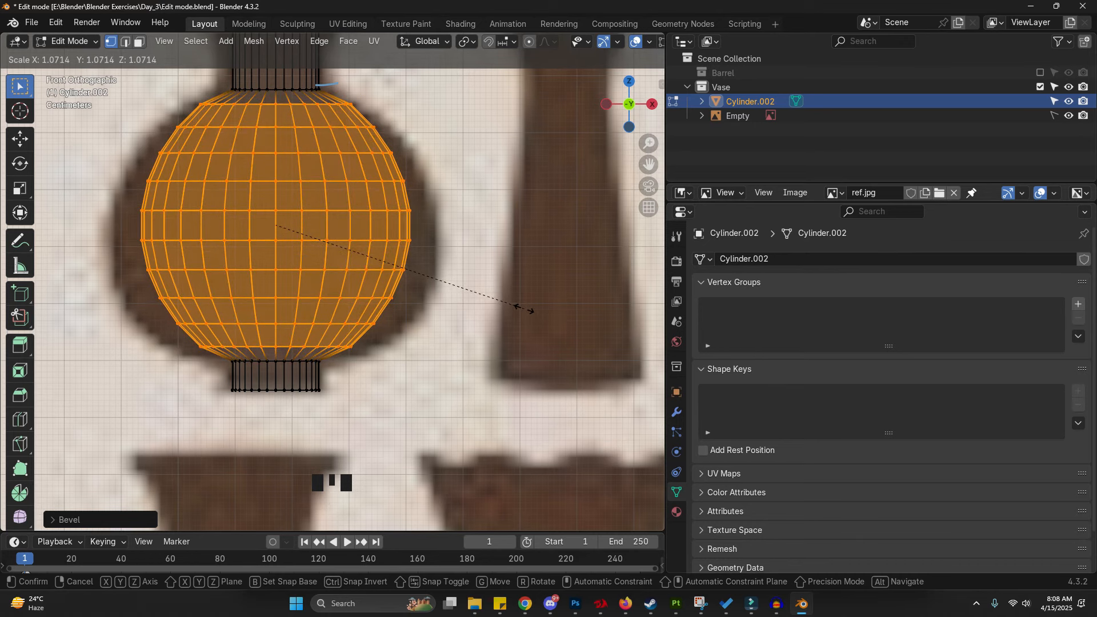
right_click(524, 308)
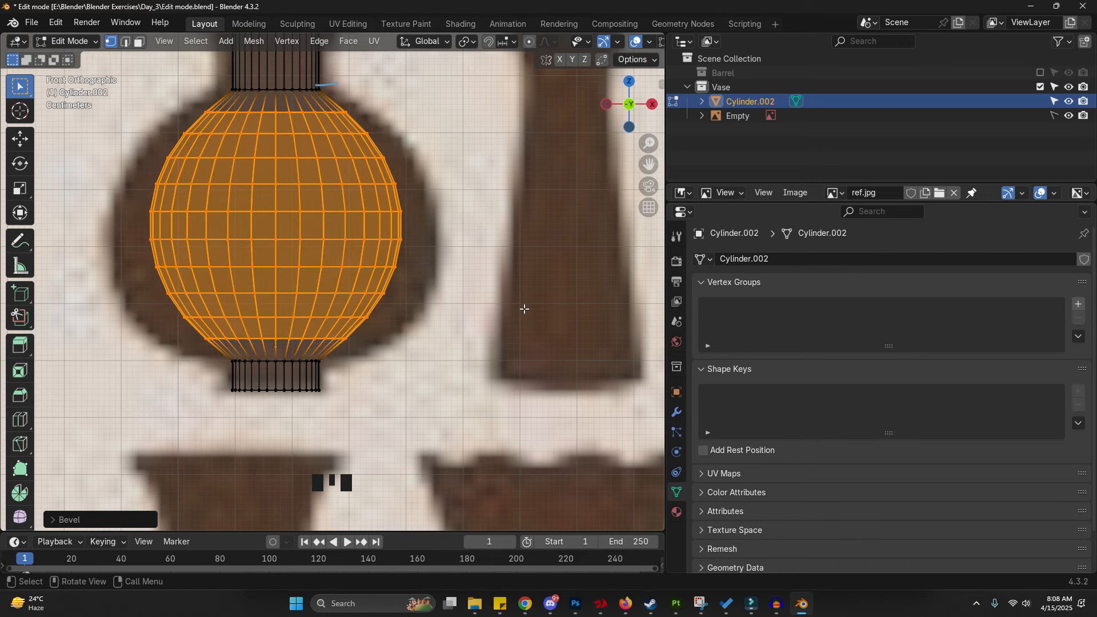
key("s")
key("shift+z")
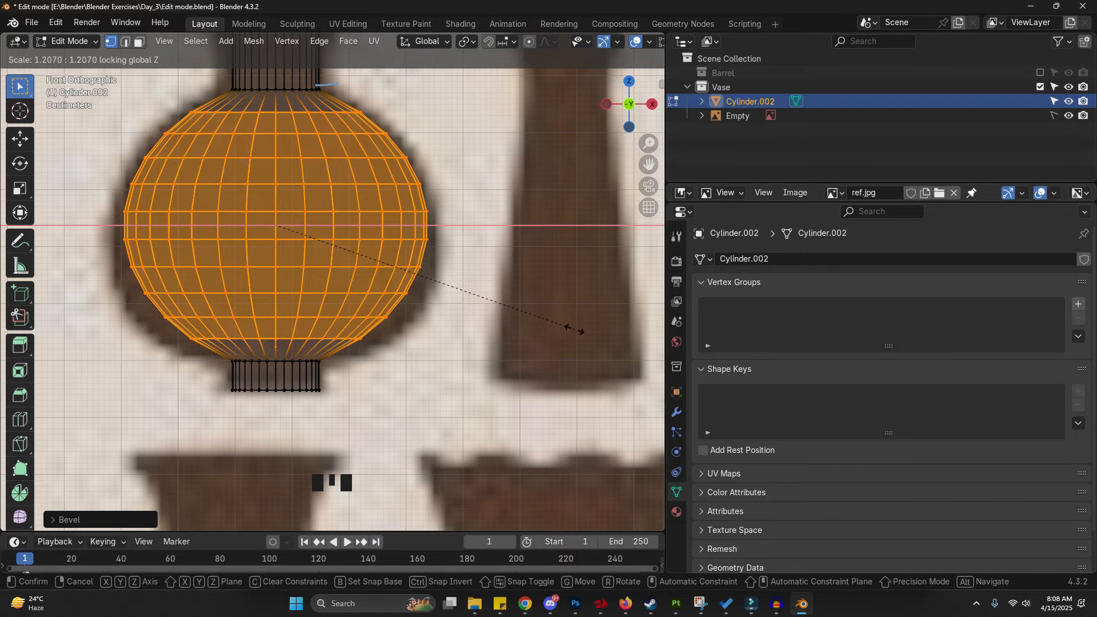
left_click(575, 330)
middle_click_drag(502, 217, 250, 295)
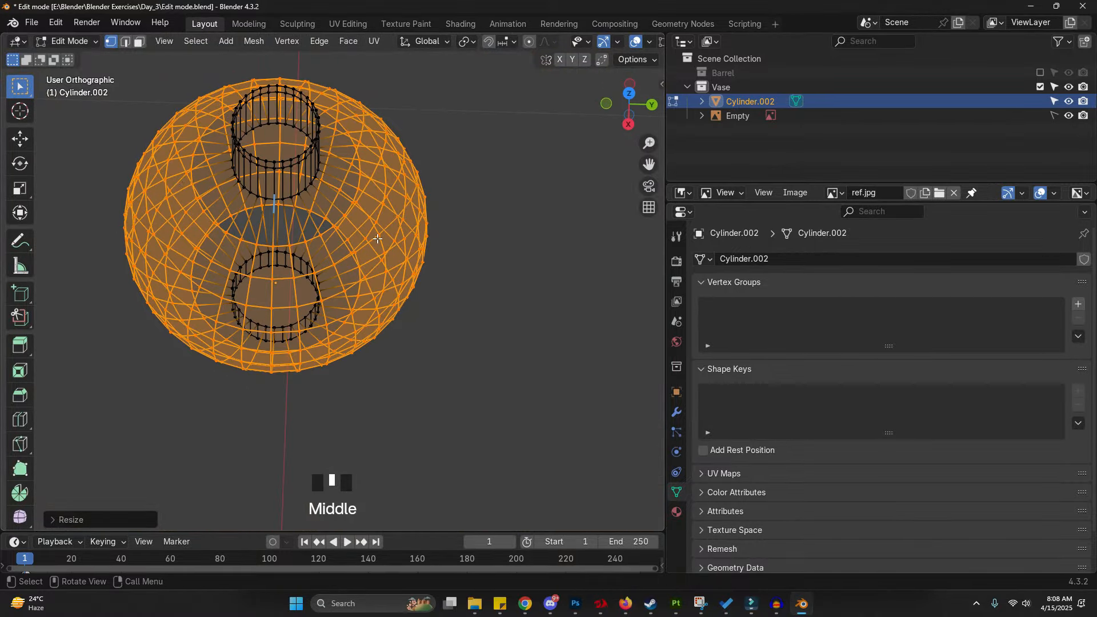
key("s")
key("z")
right_click(394, 258)
key("z")
left_click(465, 263)
mouse_move(286, 341)
middle_mouse_down()
mouse_move(326, 318)
mouse_move(386, 250)
mouse_move(410, 251)
middle_mouse_up()
key("z")
left_click(345, 299)
middle_click_drag(338, 351, 357, 334, "shift")
scroll(363, 334, "up", 1)
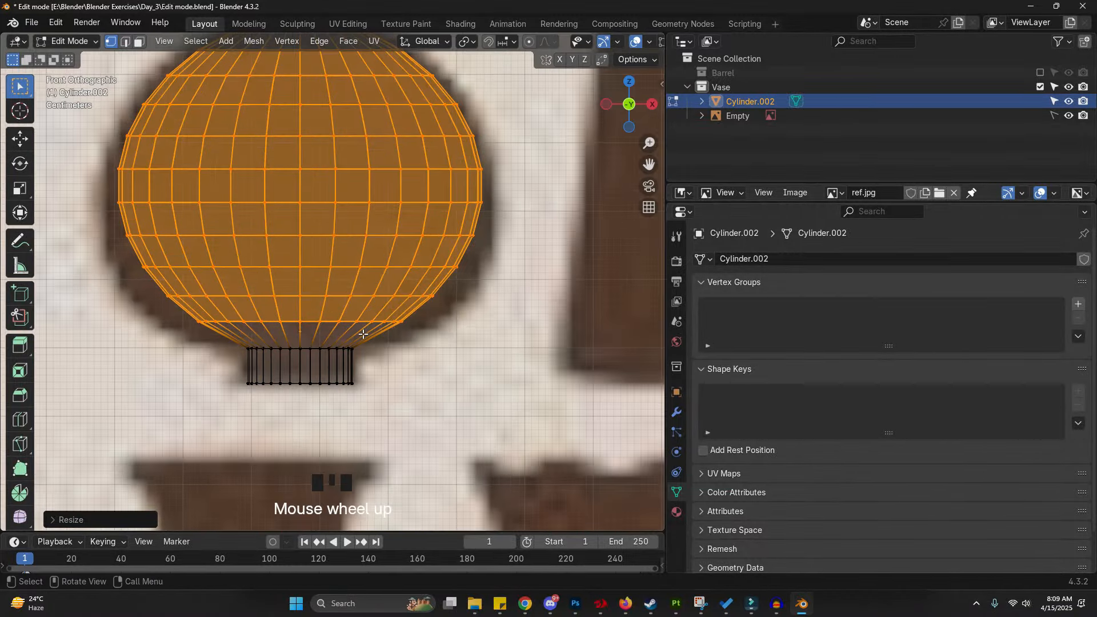
- Scale the two lower body edge loops outward in X and Y only to follow the reference outline
left_click(389, 294, "alt")
key("s")
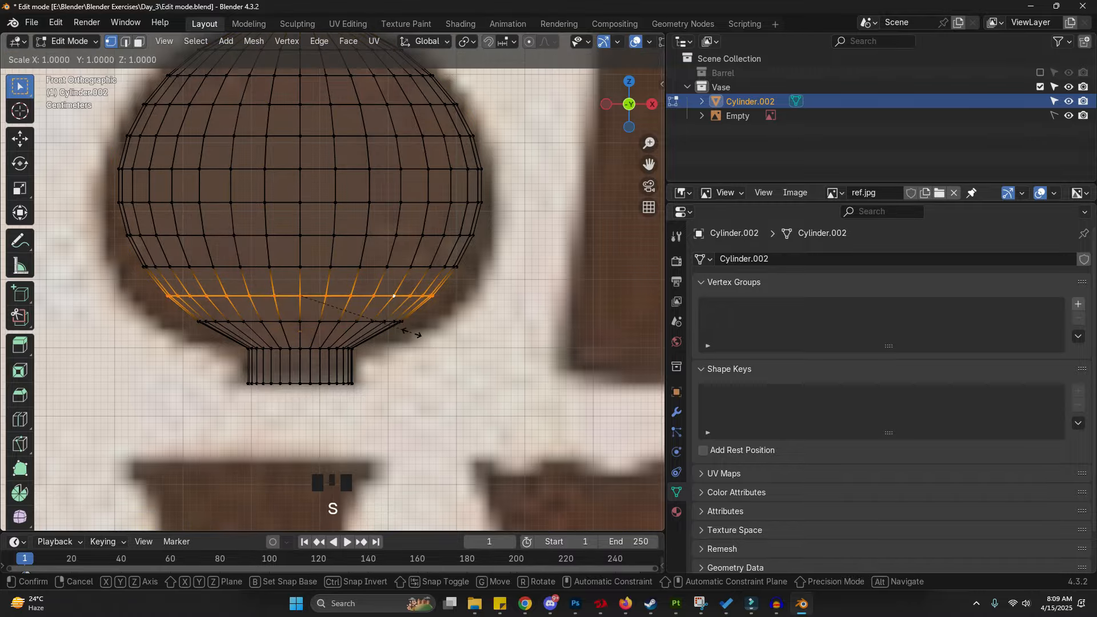
key("shift+z")
left_click(430, 338)
left_click(424, 269, "alt")
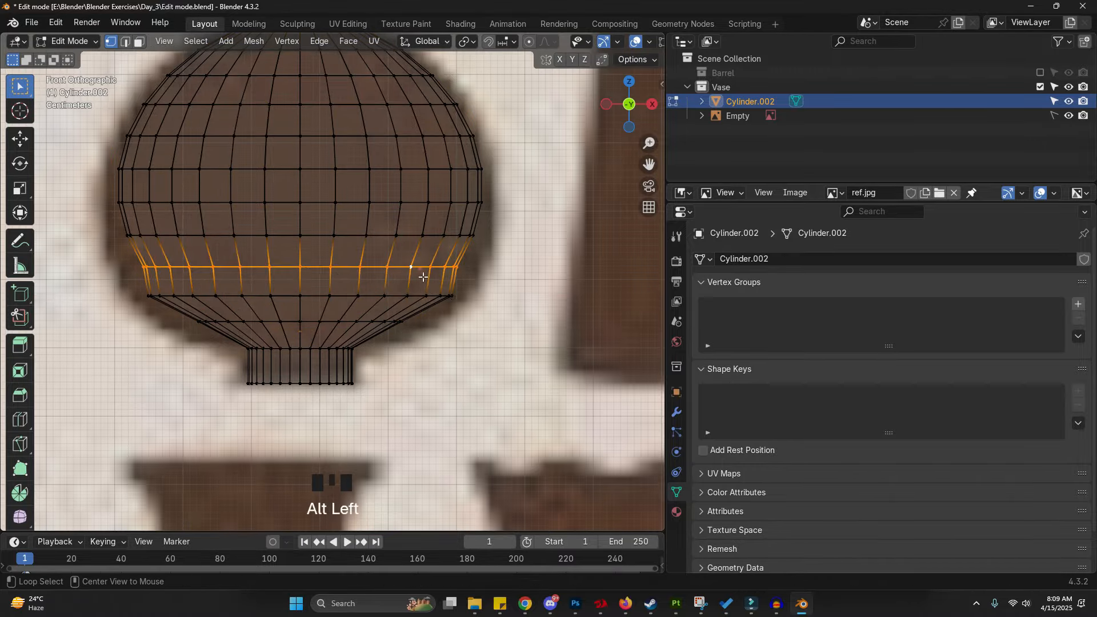
key("s")
key("shift+z")
left_click(484, 305)
- Scale three loops around the body's widest part in X and Y only, about 1.03 and 1.02 times
left_click(456, 235, "alt")
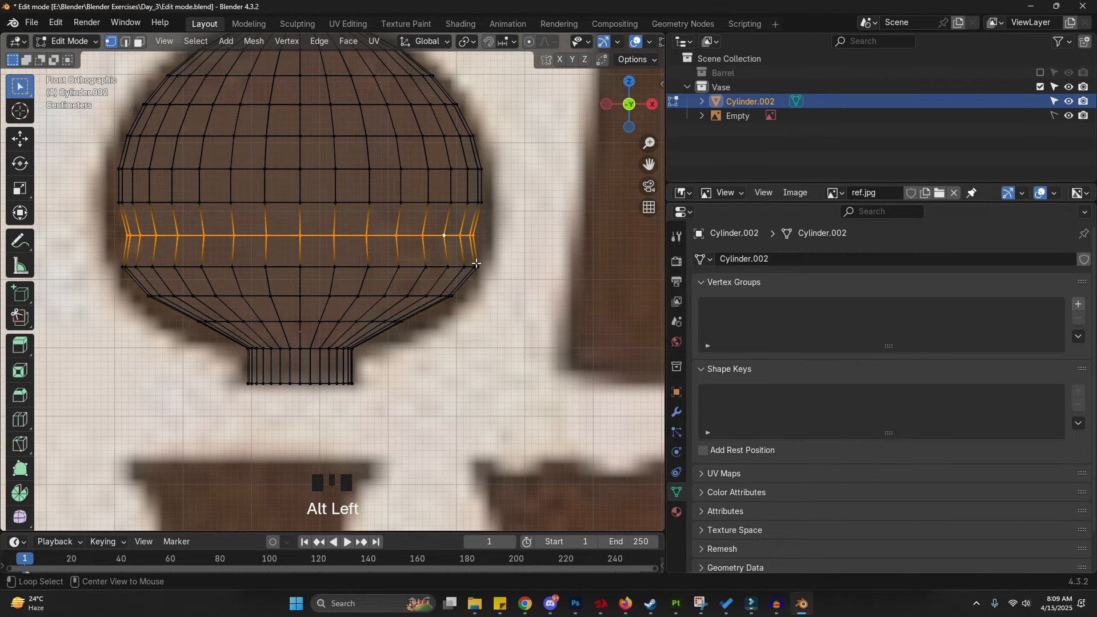
key("s")
key("shift+z")
left_click(540, 289)
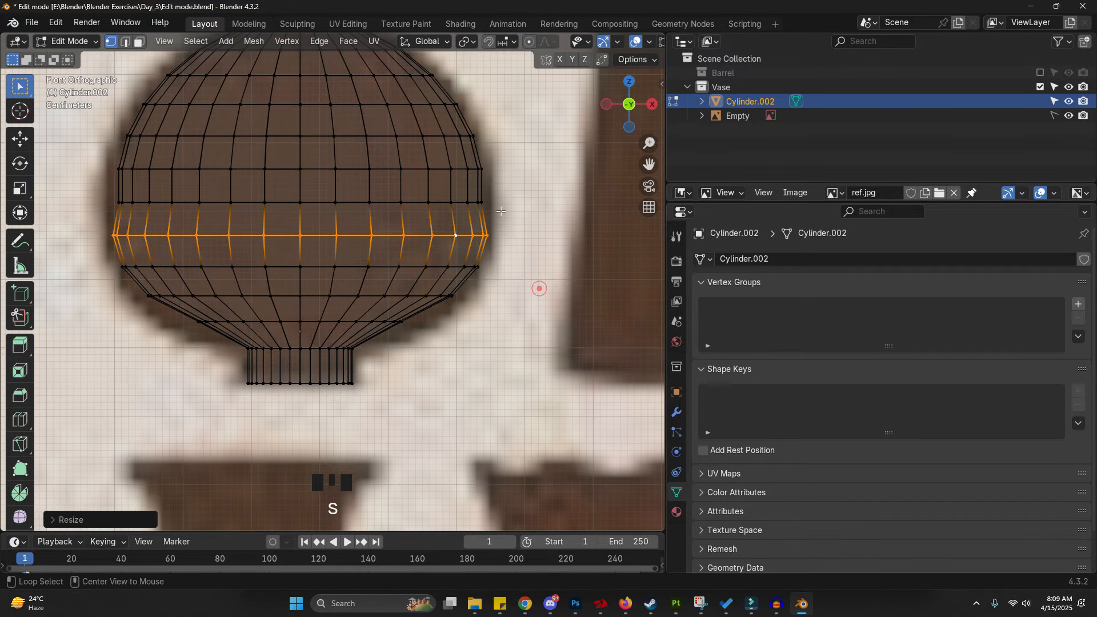
left_click(463, 203, "alt")
key("s")
key("shift+z")
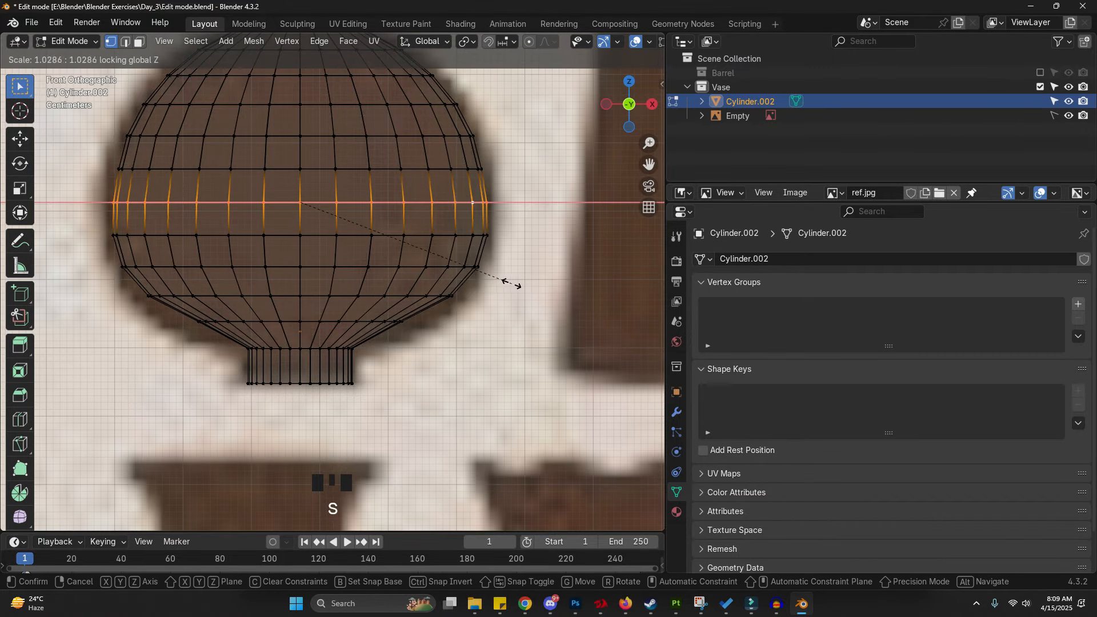
left_click(514, 284)
left_click(465, 170, "alt")
key("s")
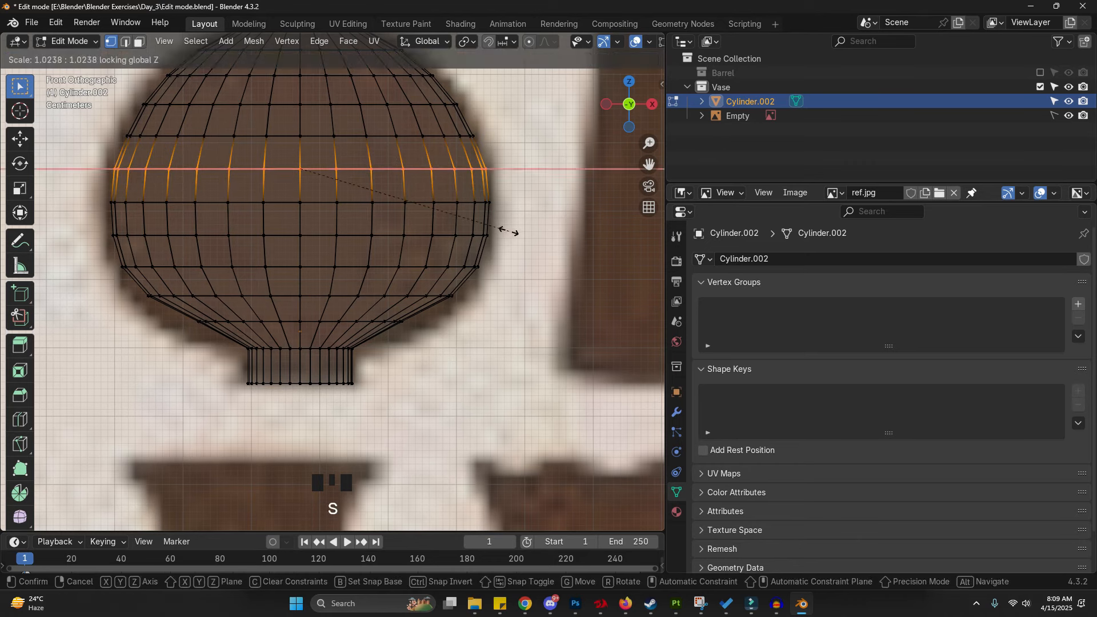
left_click(509, 230)
- Scale the three lowest body loops inward to taper the underside toward the foot
left_click(377, 321, "alt")
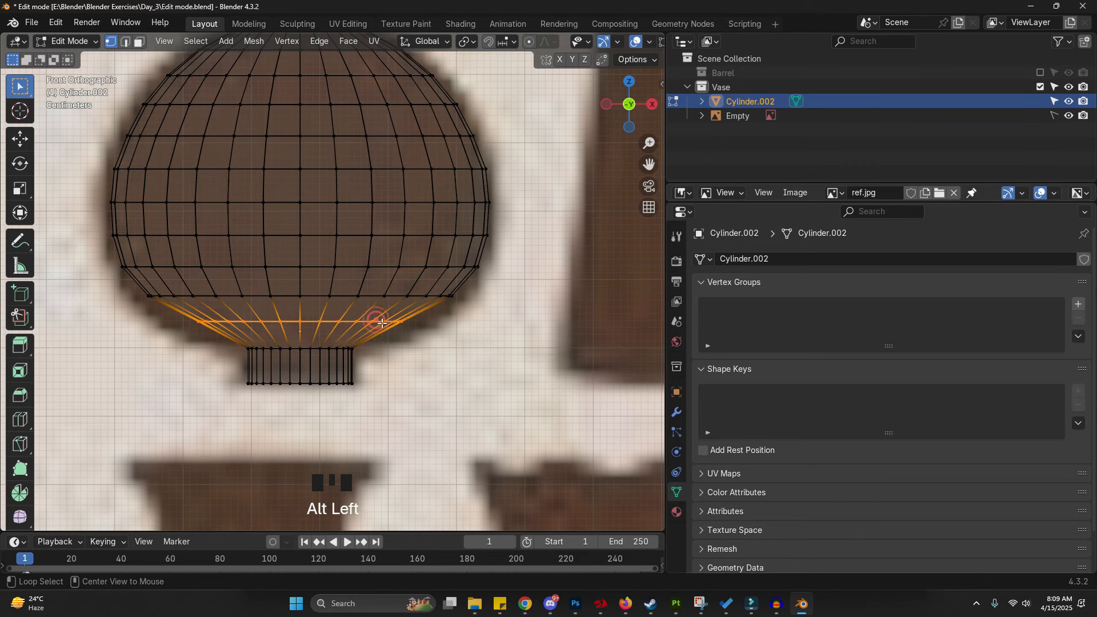
key("s")
left_click(412, 333)
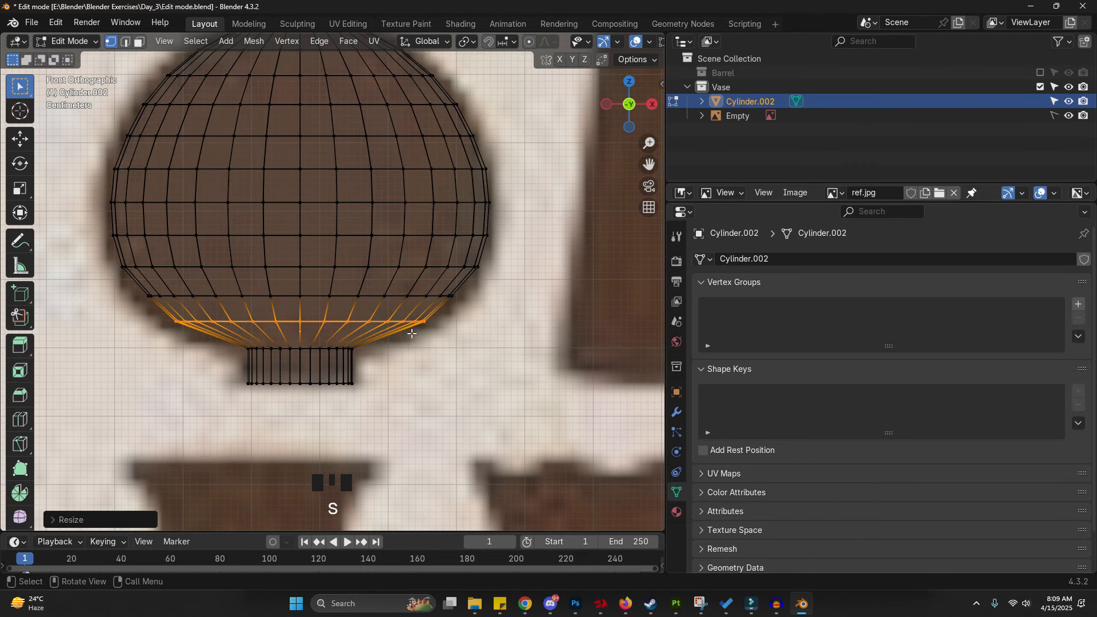
left_click(398, 295, "alt")
key("s")
left_click(461, 330)
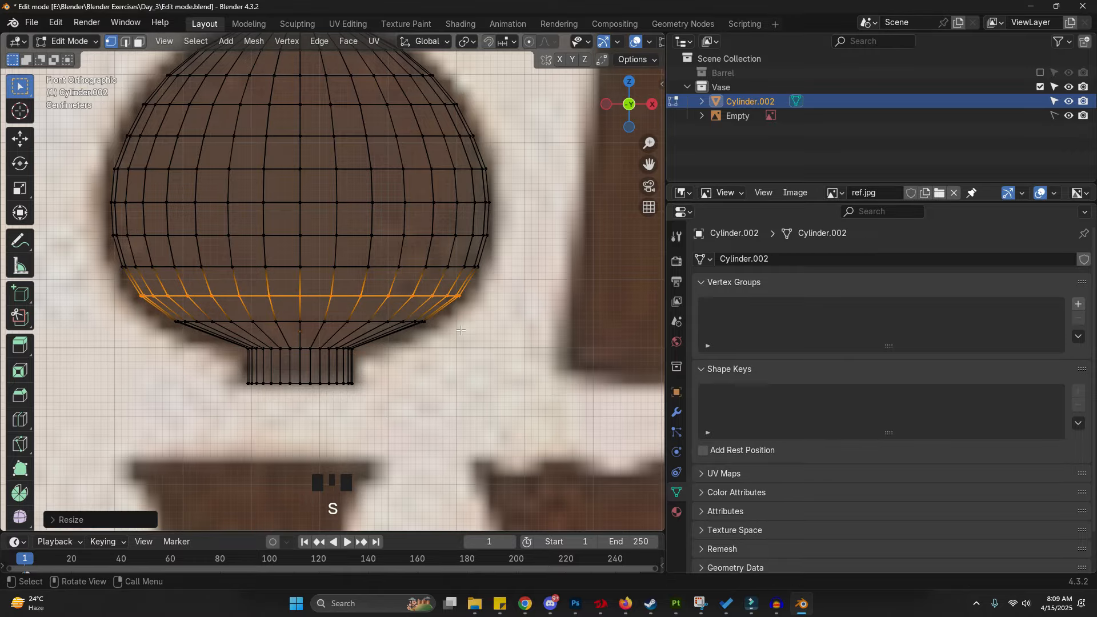
left_click(391, 322, "alt")
key("s")
left_click(434, 338)
- Bevel the edge loop where the body meets the foot with 4 segments
scroll(319, 349, "up", 2)
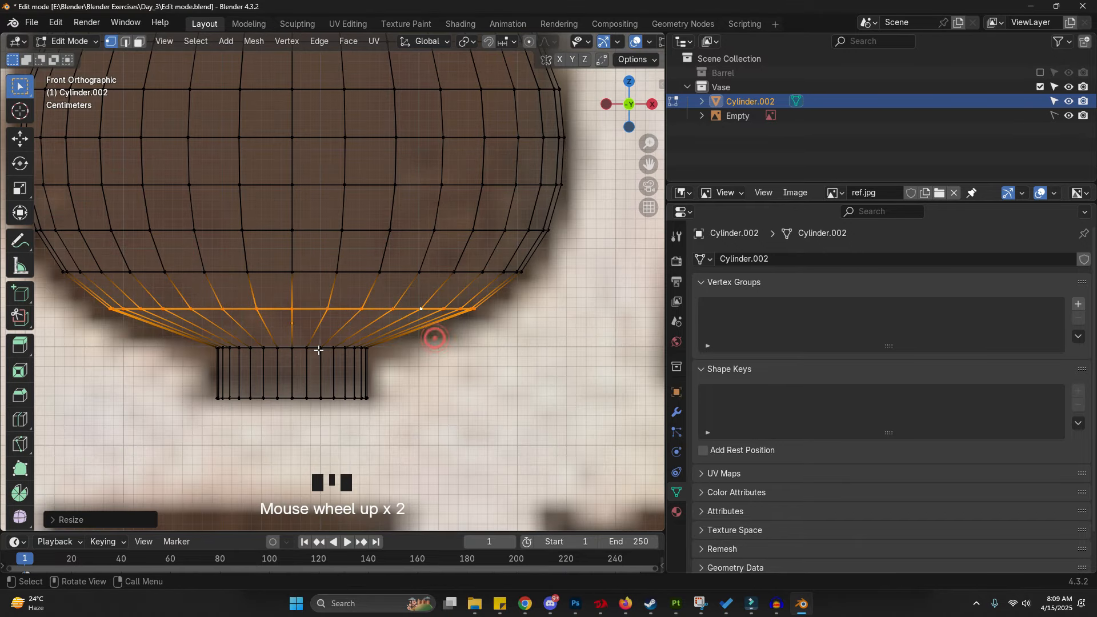
key("ctrl+2")
left_click(296, 347, "alt")
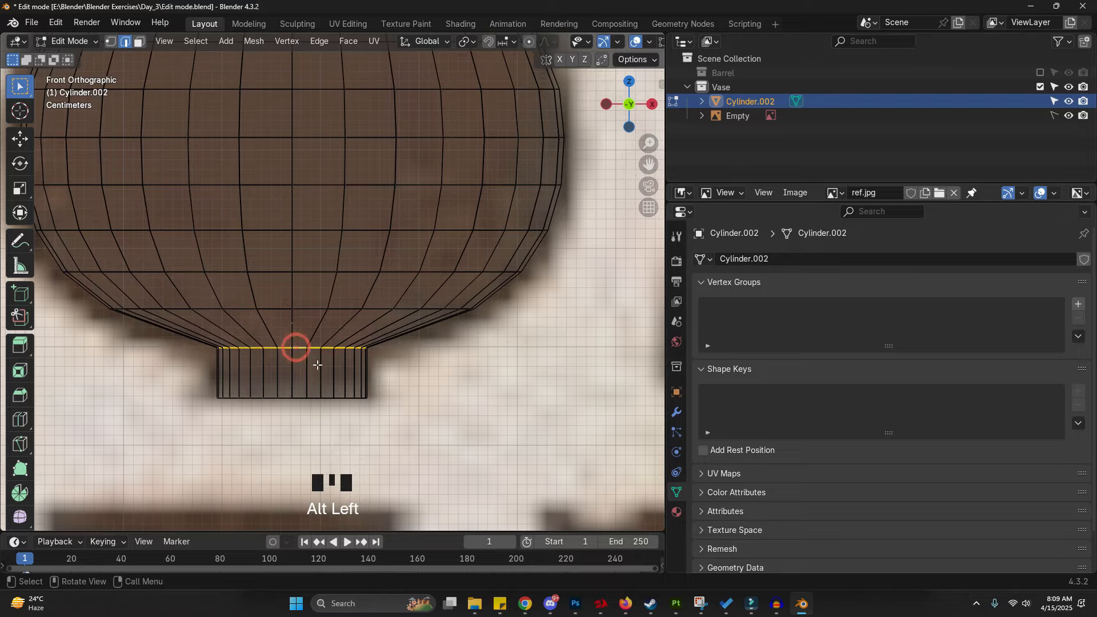
key("z")
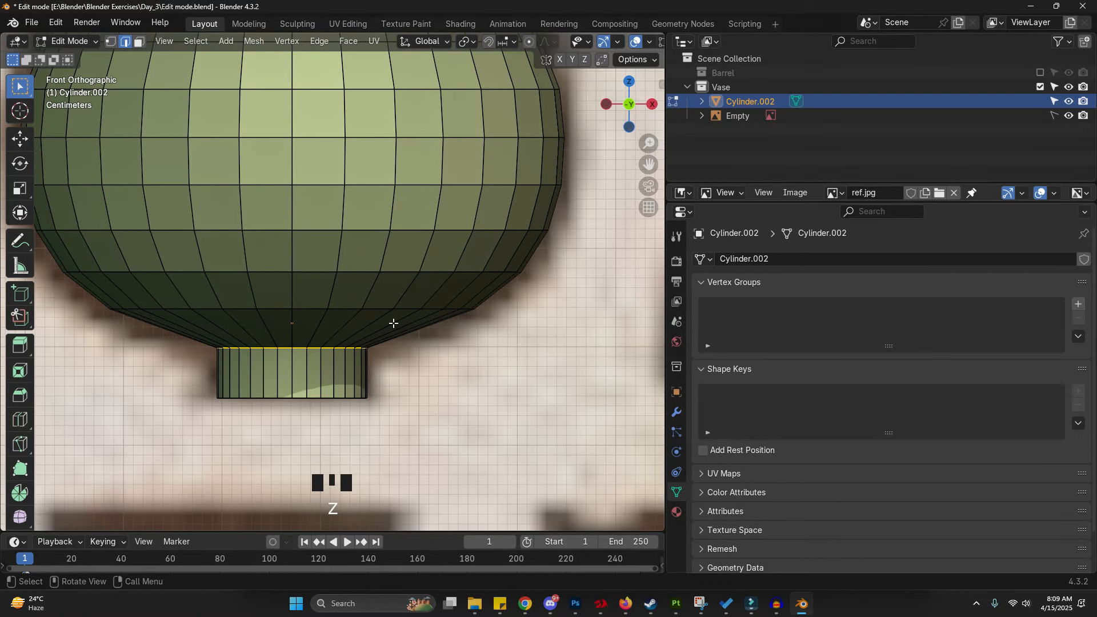
key("3")
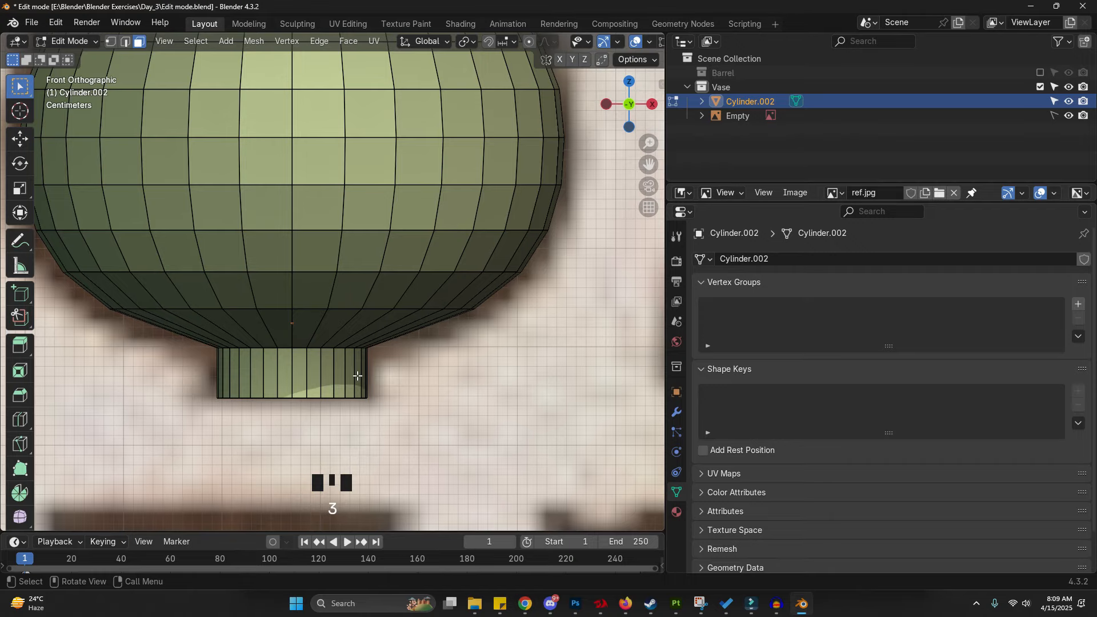
key("ctrl+2")
left_click(316, 349, "alt")
key("alt+z")
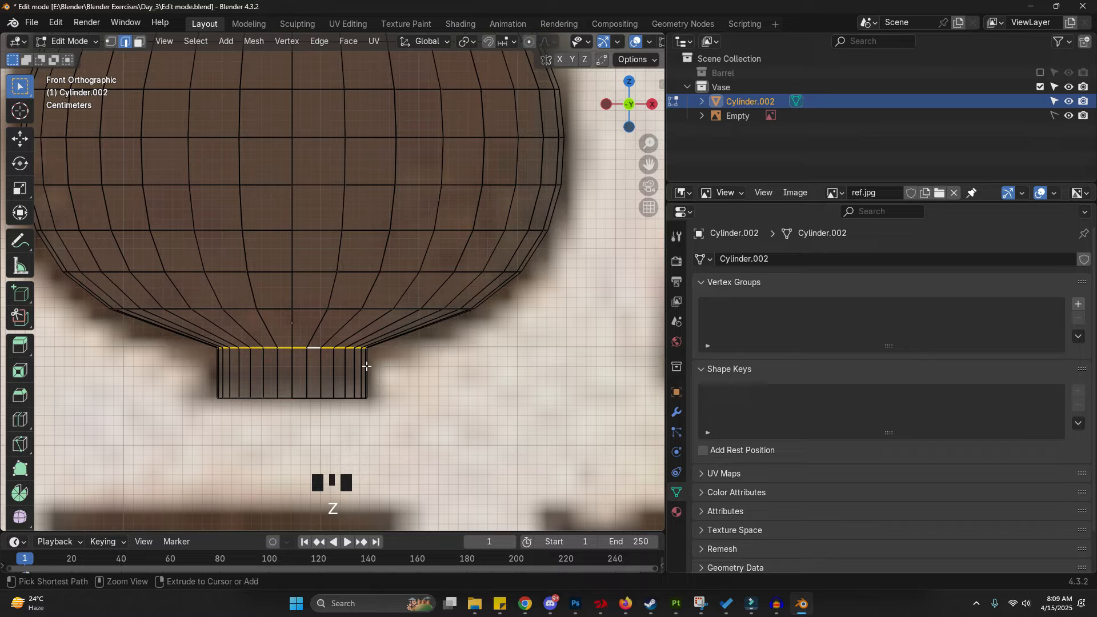
key("ctrl+b")
scroll(400, 370, "up", 5)
scroll(400, 370, "down", 4)
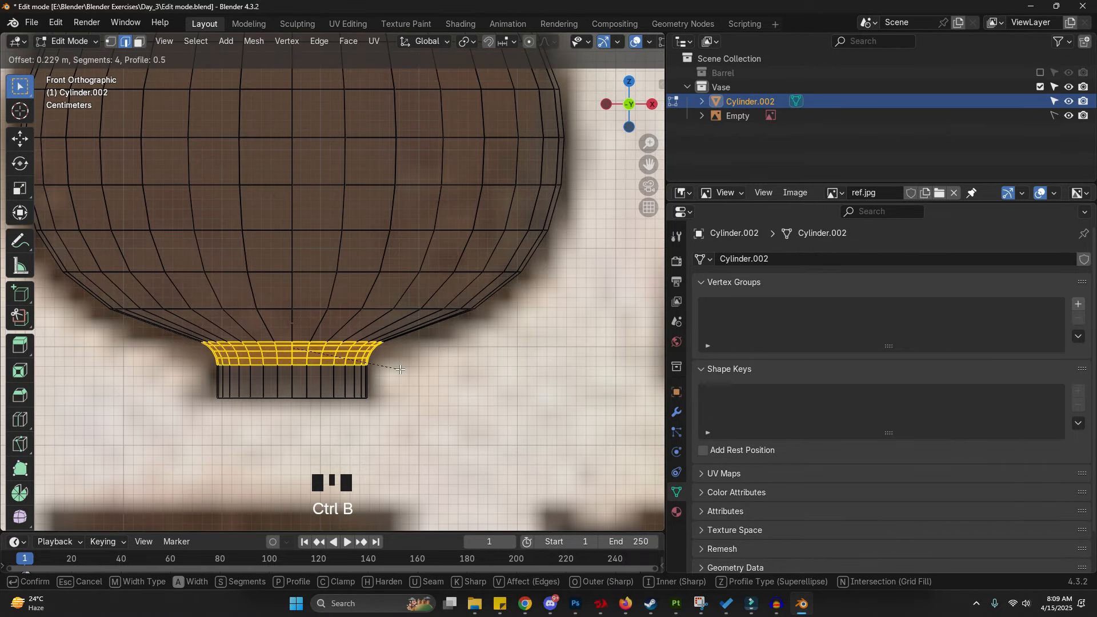
left_click(400, 369)
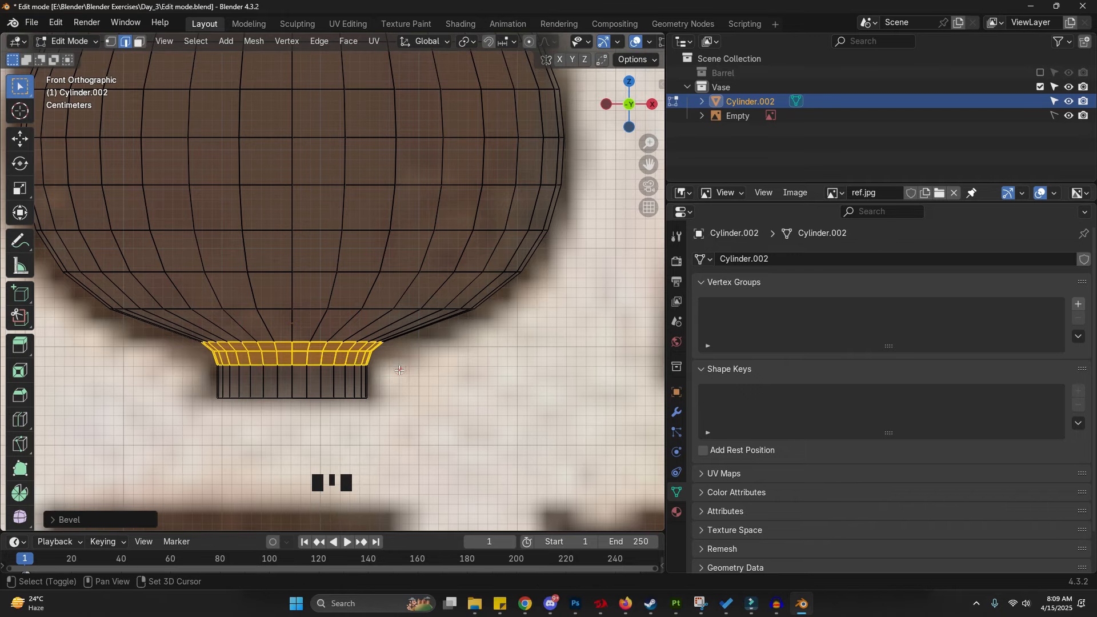
- Add a loop cut across the foot near its base
middle_click_drag(400, 370, 475, 321, "shift")
scroll(355, 334, "up", 2)
key("ctrl+r")
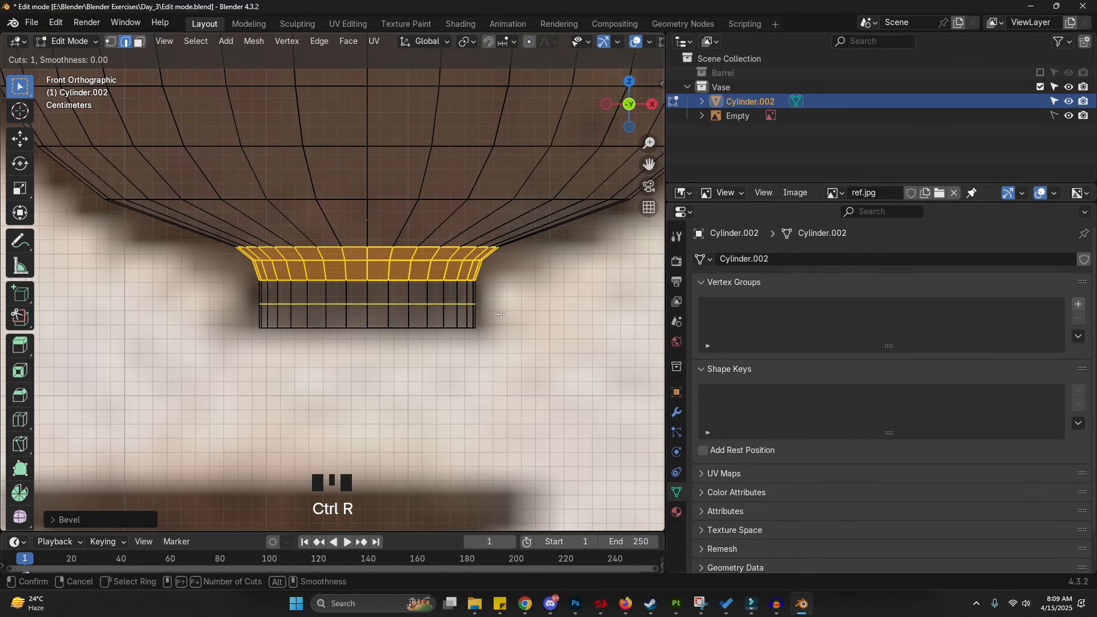
left_click(478, 315)
left_click(480, 319)
key("s")
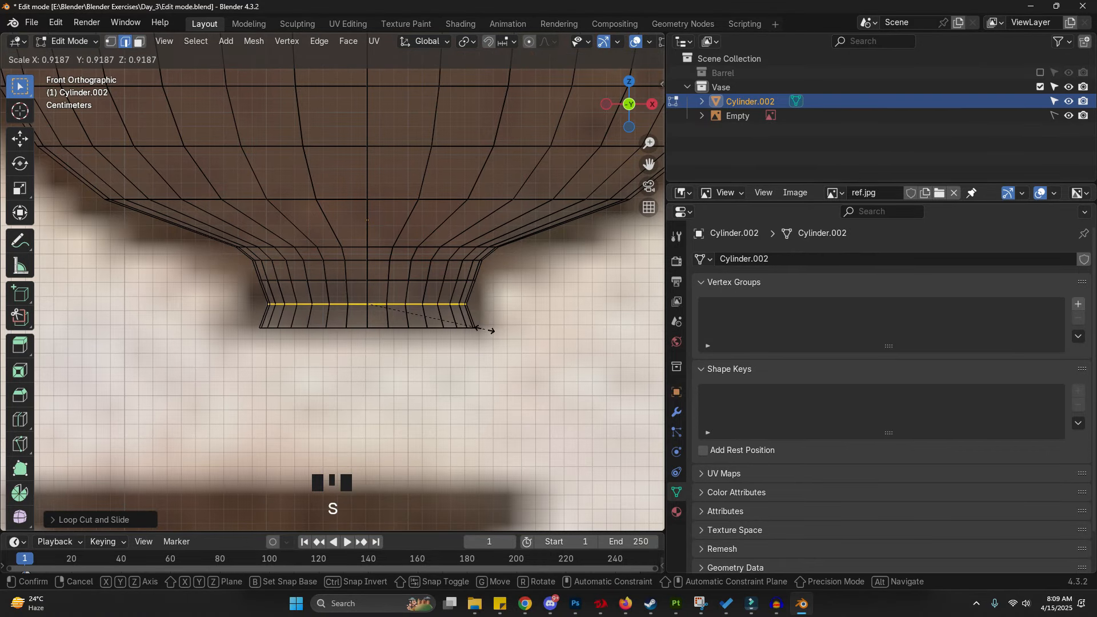
right_click(492, 330)
key("s")
right_click(492, 330)
- Select the foot's bottom face and scale it about 1.14 to flare the base outward
mouse_move(491, 330)
middle_mouse_down()
mouse_move(466, 338)
mouse_move(416, 318)
middle_mouse_up()
key("ctrl+3")
key("z")
left_click(400, 328)
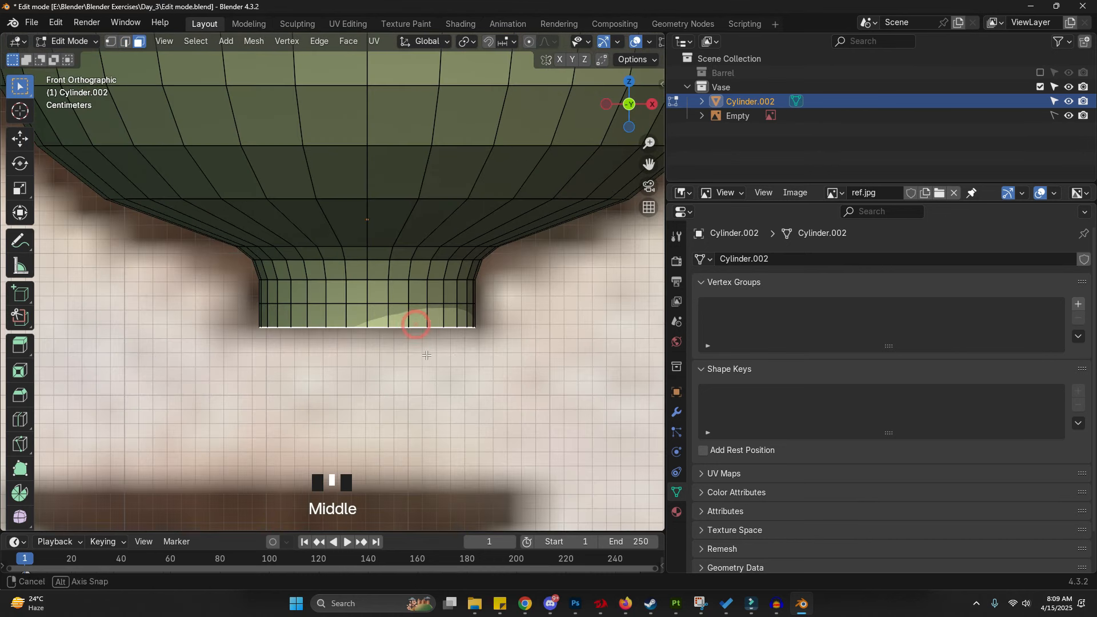
key("s")
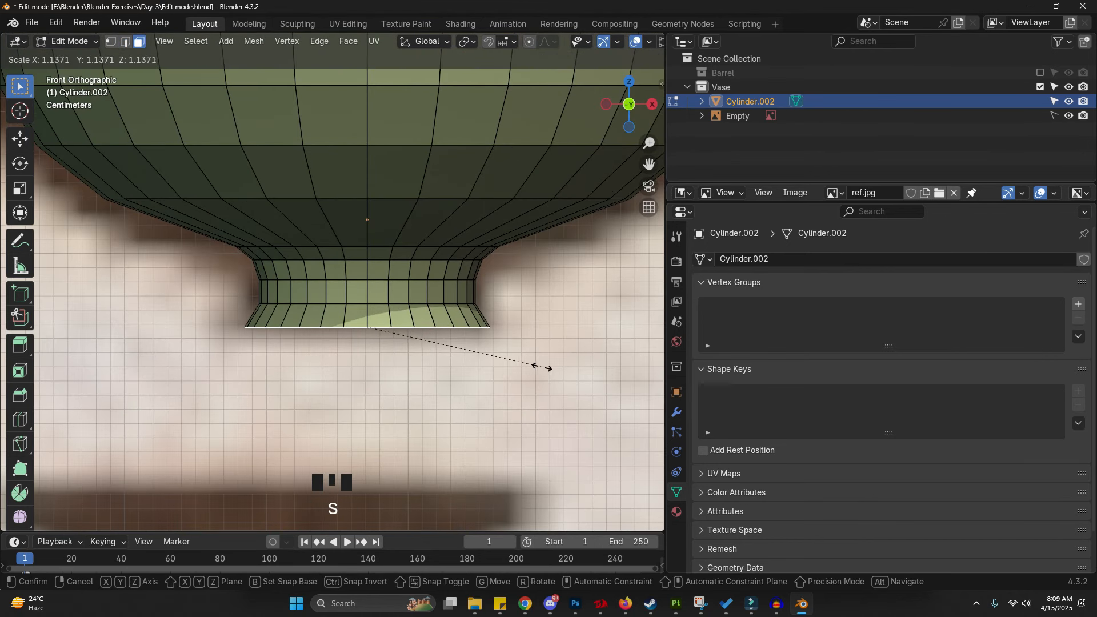
left_click(537, 367)
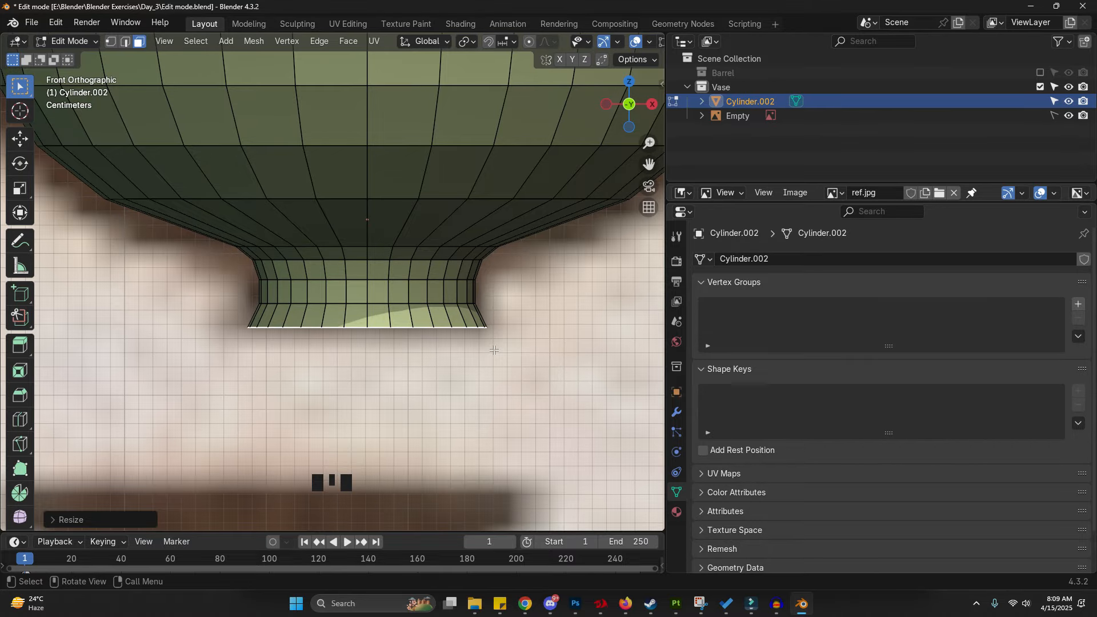
- Select the top face of the vase neck, trying an X/Y-only scale on it
scroll(364, 305, "down", 3)
middle_click_drag(355, 154, 348, 246, "shift")
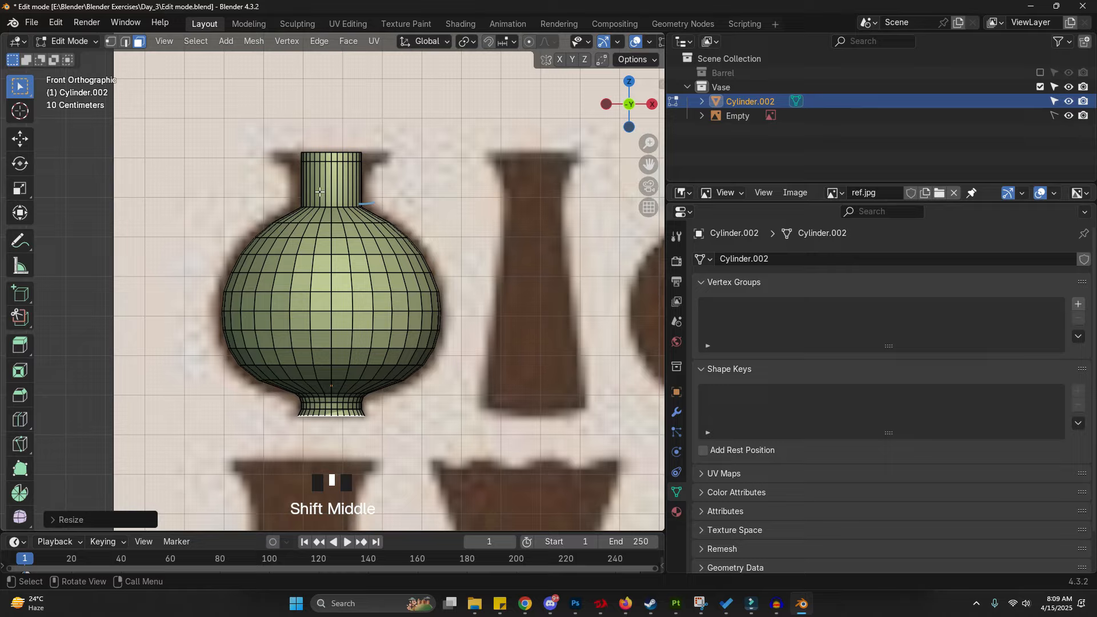
scroll(335, 149, "up", 3)
scroll(335, 149, "up", 2)
middle_click_drag(410, 172, 392, 187, "shift")
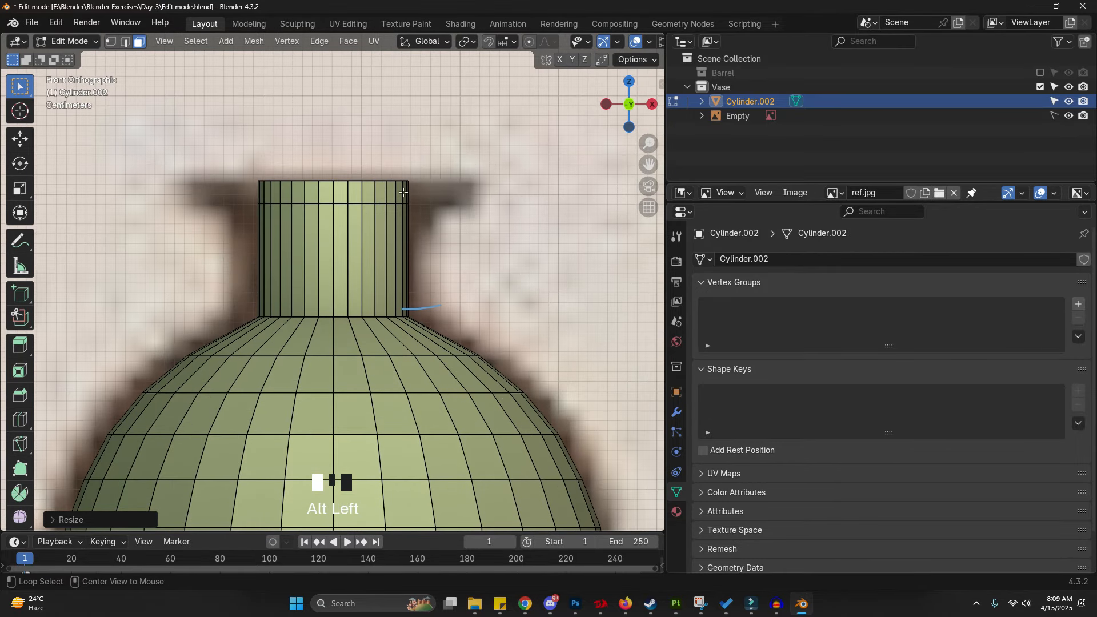
left_click(403, 193, "alt")
key("z")
left_click(210, 161)
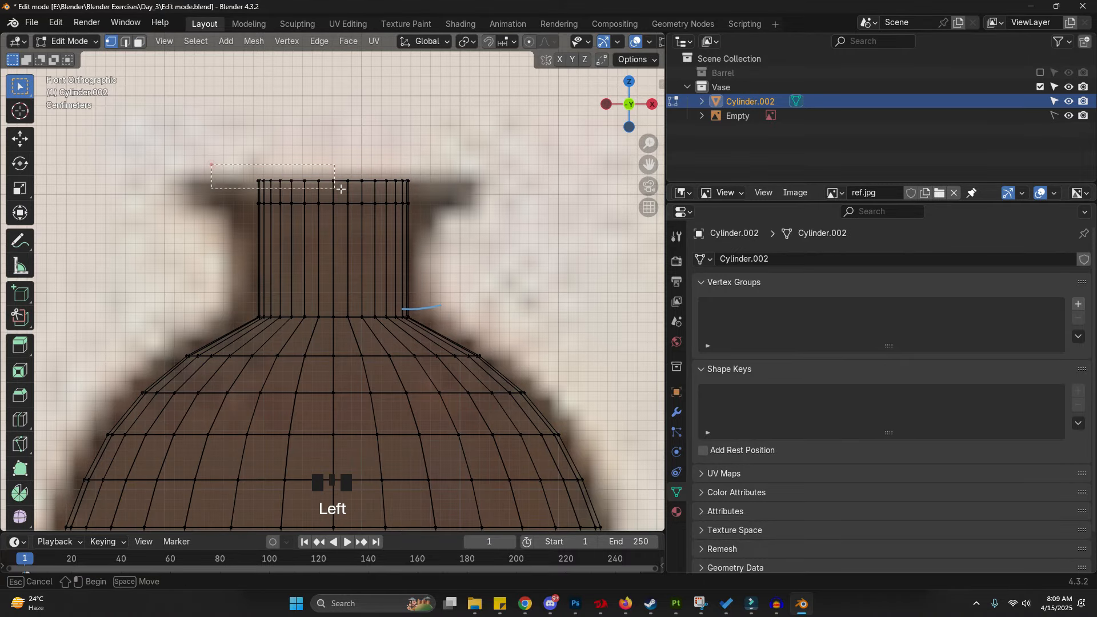
key("1")
key("z")
left_click(435, 200)
key("3")
left_click(407, 193, "alt")
key("s")
key("shift+z")
left_click(488, 227)
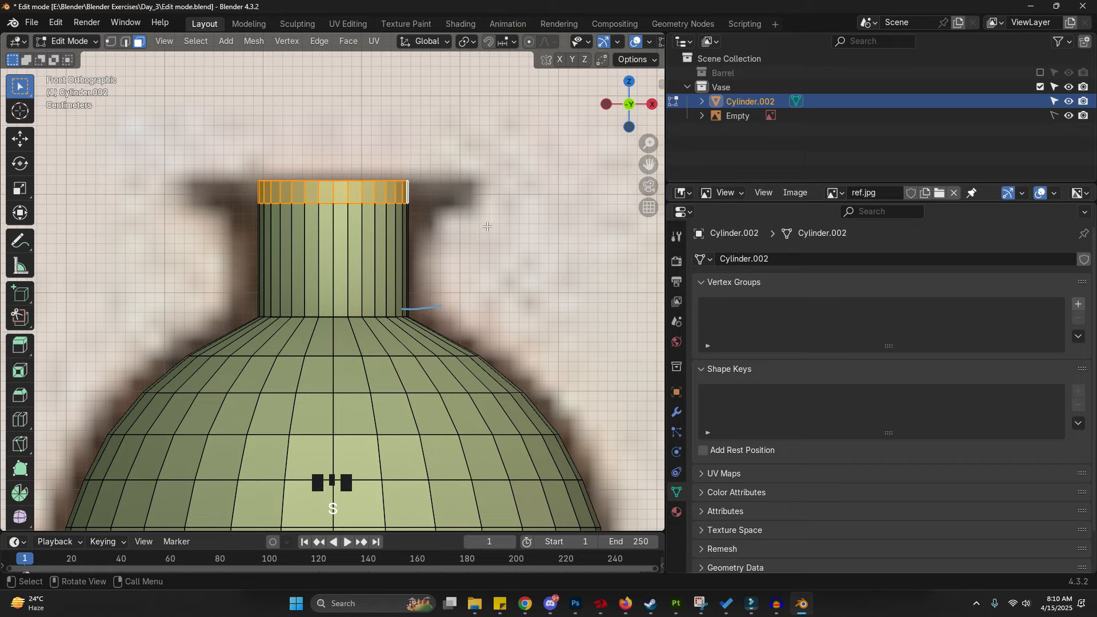
key("s")
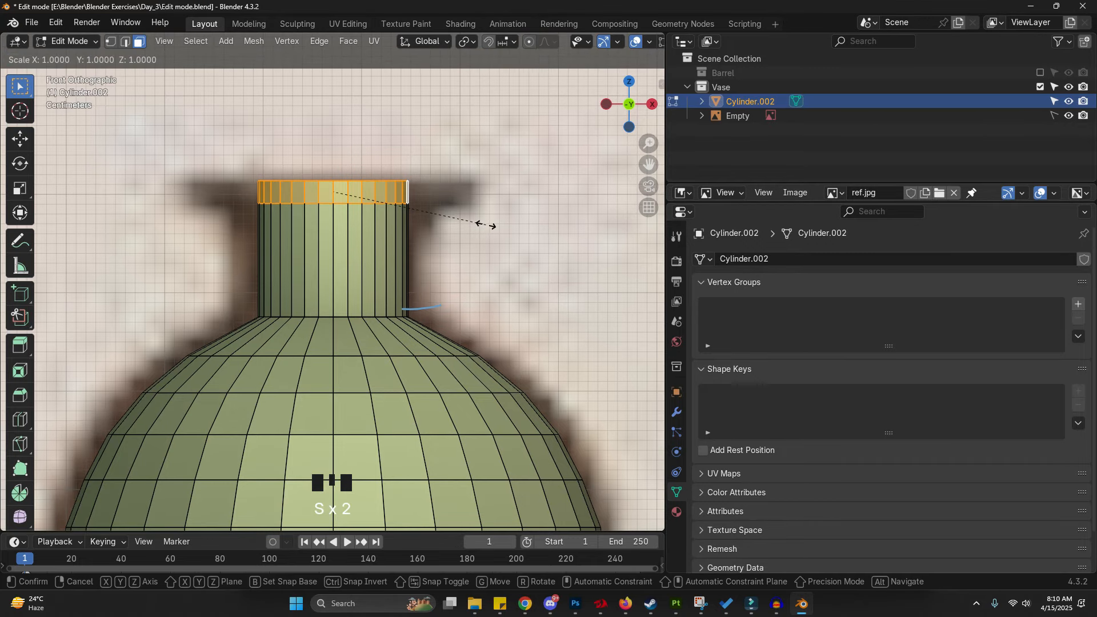
right_click(486, 225)
- Extrude the neck's top face in place and scale it about 1.76 in X and Y only to form the rim
key("z")
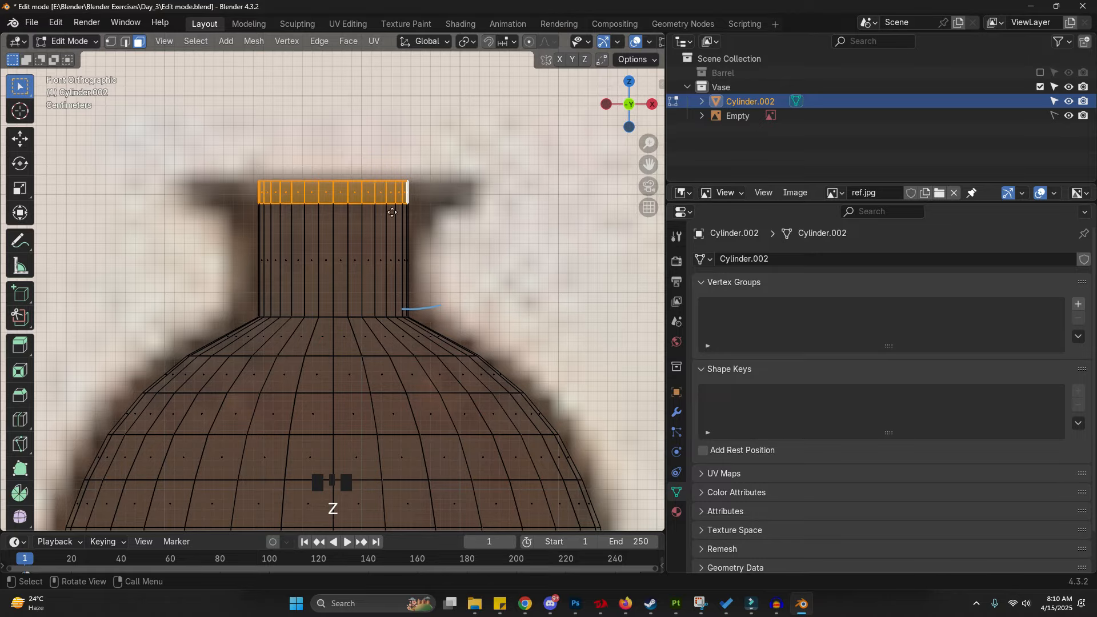
key("e")
right_click(438, 226)
key("s")
key("shift+z")
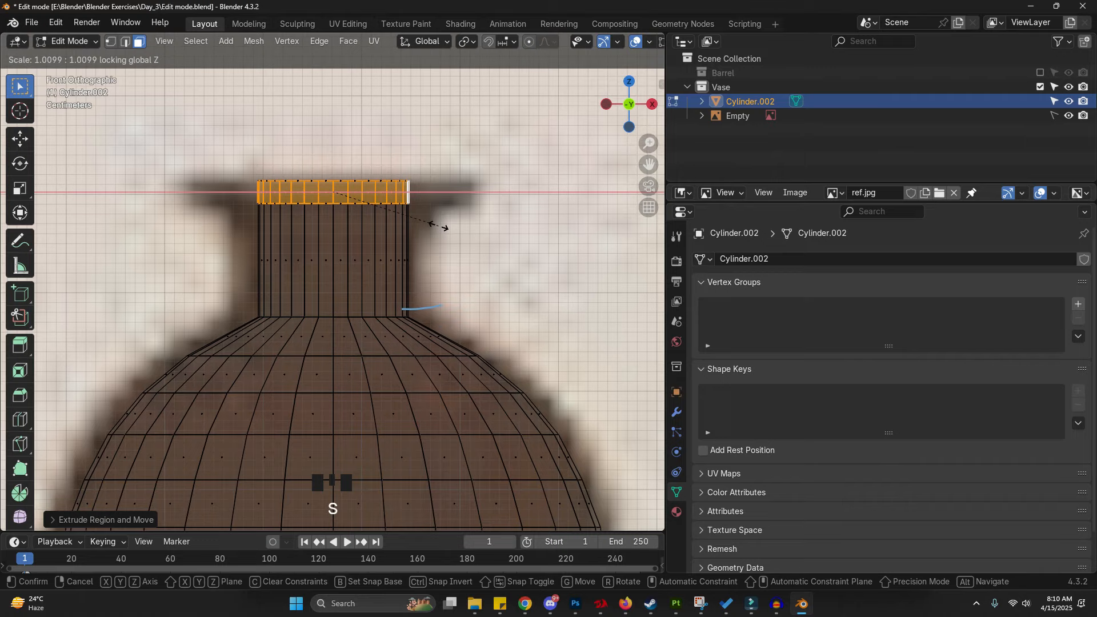
left_click(455, 227)
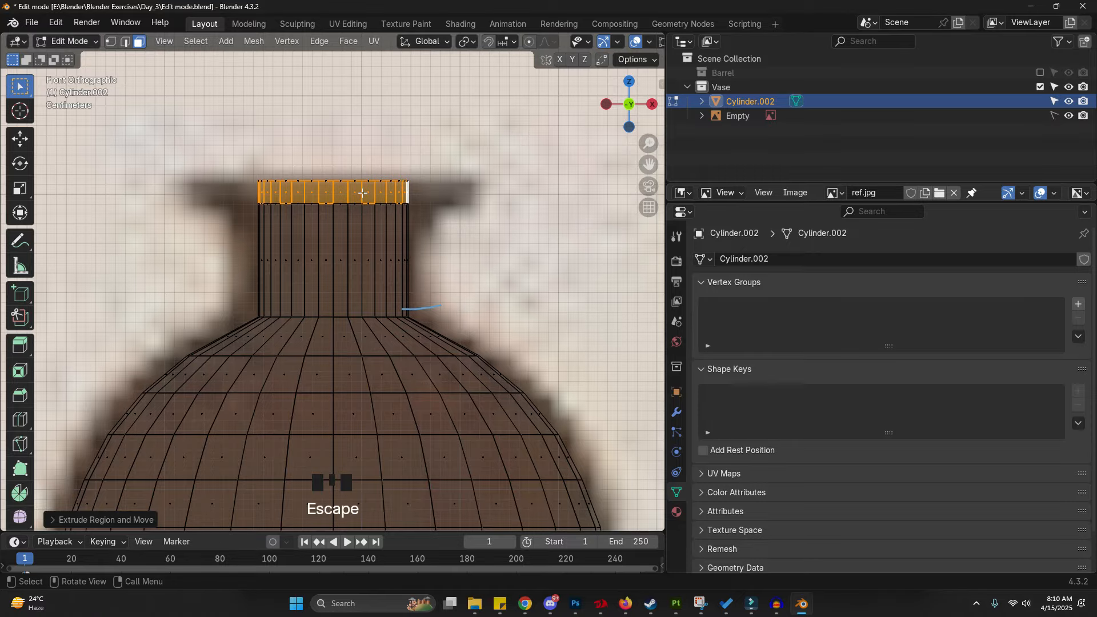
key("g")
right_click(430, 222)
key("s")
key("shift+z")
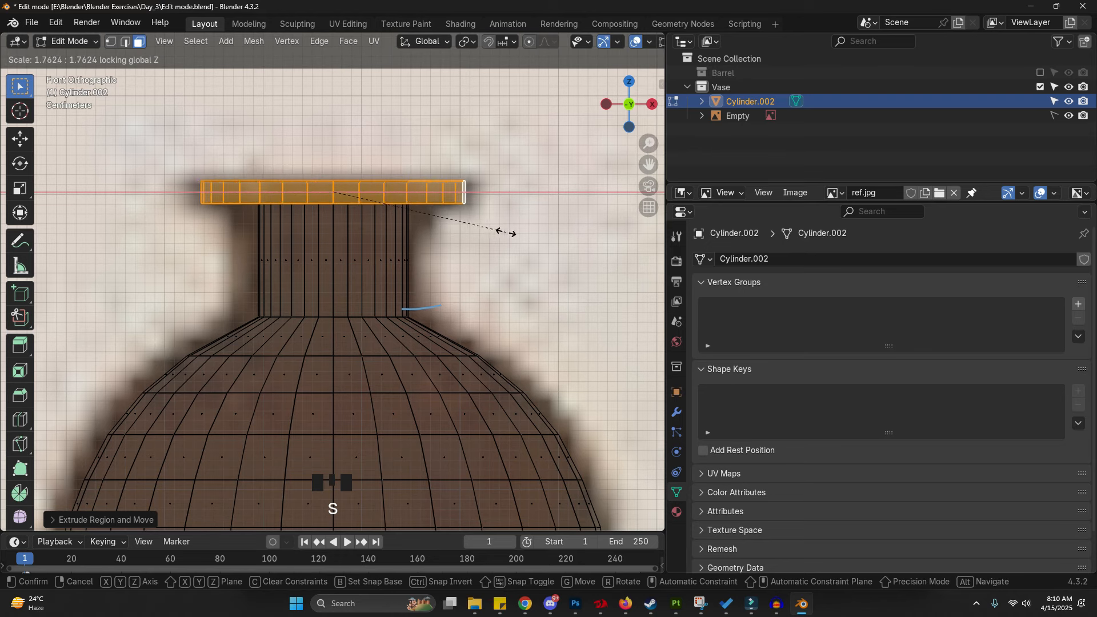
left_click(508, 232)
- Move the edge loop under the rim down about 0.027 m along Z
mouse_move(509, 233)
middle_mouse_down()
mouse_move(366, 193)
mouse_move(352, 237)
mouse_move(385, 226)
middle_mouse_up()
scroll(366, 193, "up", 2)
key("2")
key("shift+z")
left_click(364, 188, "alt")
key("g")
key("z")
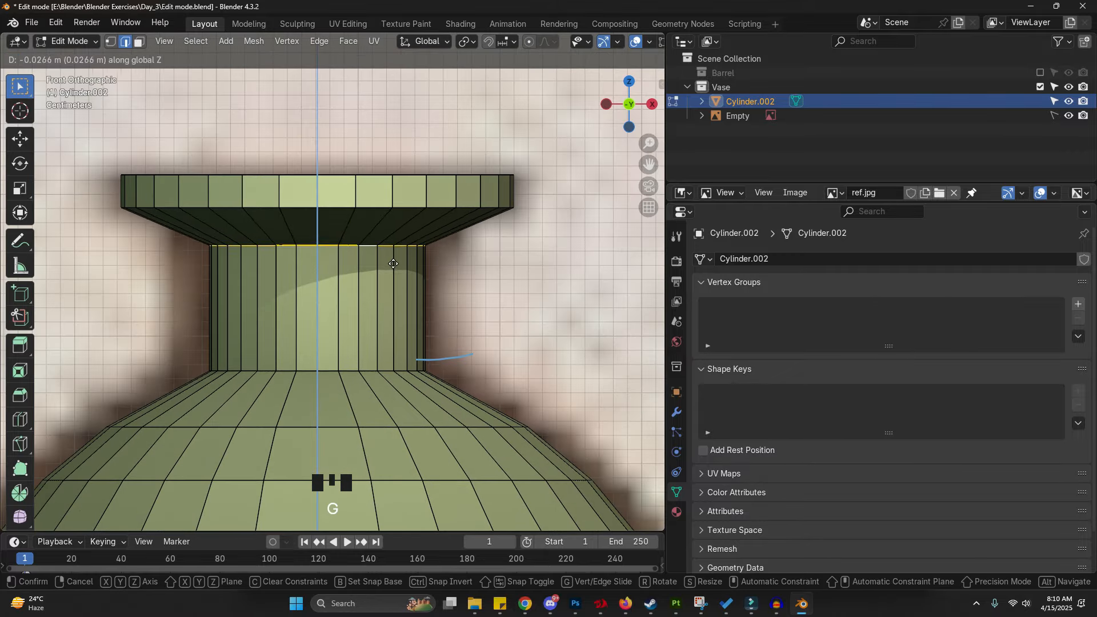
left_click(393, 264)
- Bevel that loop with 3 segments to curve the neck into the rim
key("ctrl+b")
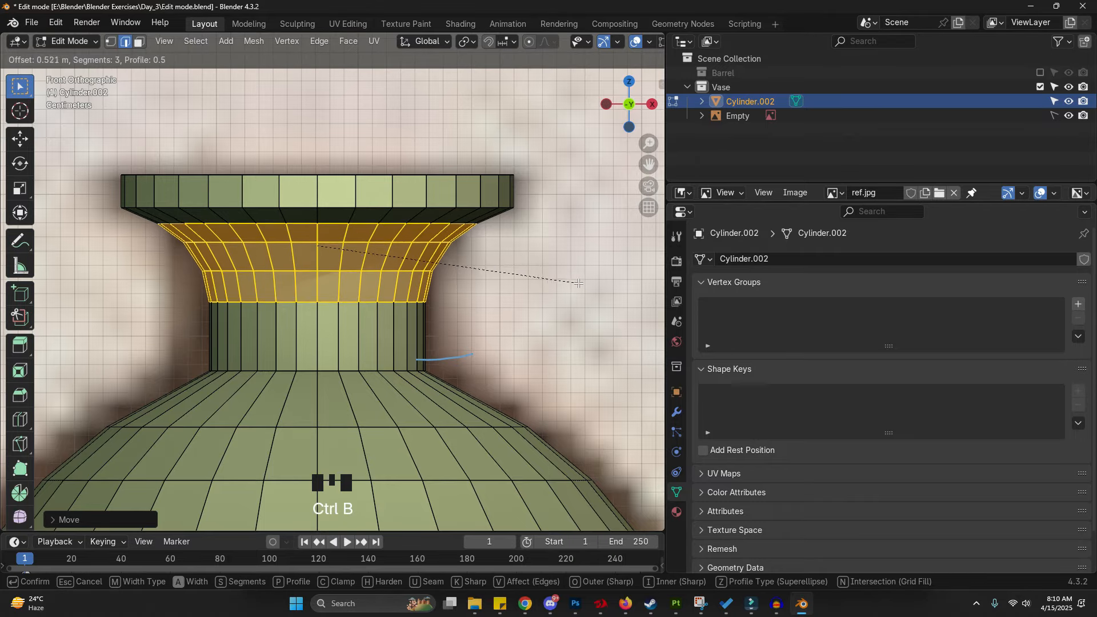
left_click(580, 286)
key("z")
left_click(449, 199)
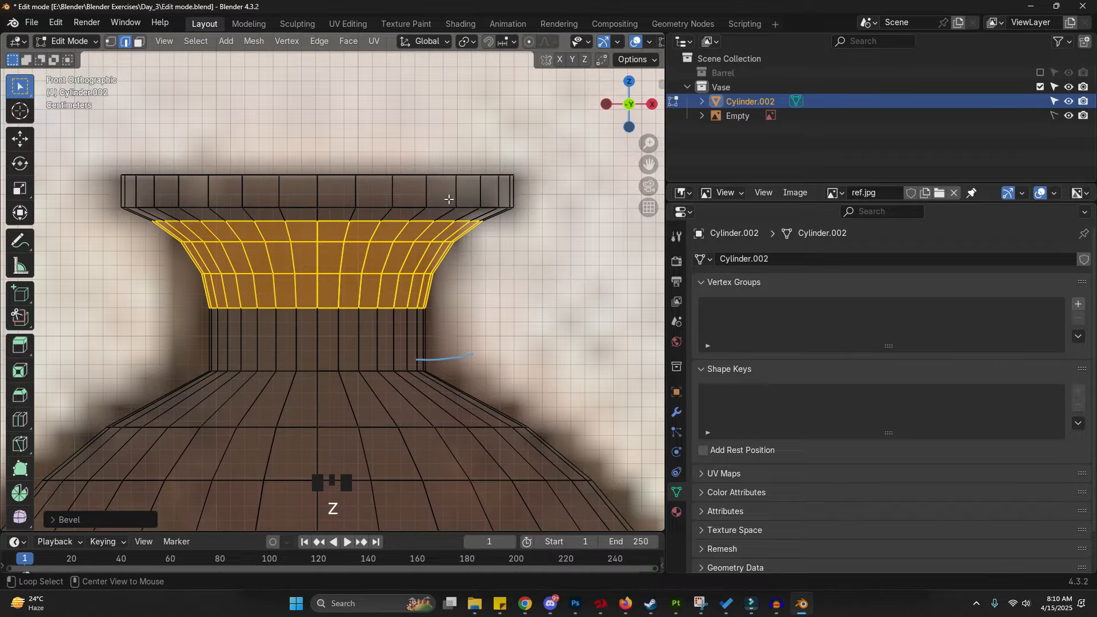
- Raise the rim's lower edge loop about 0.004 m along Z
left_click(465, 205, "alt")
key("shift+z")
key("g")
key("z")
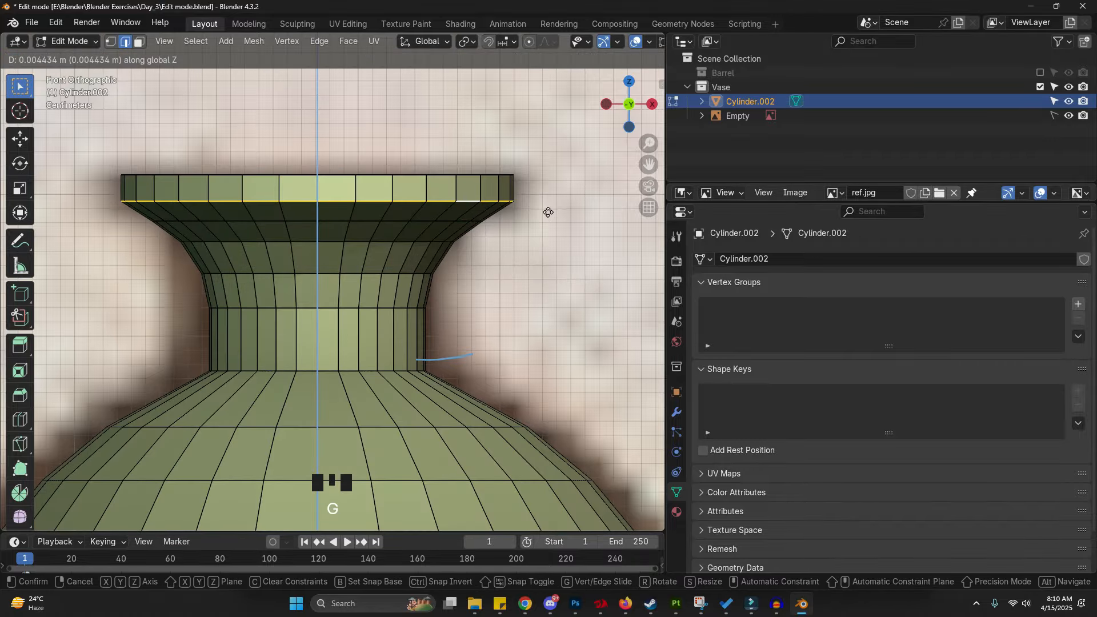
left_click(546, 208)
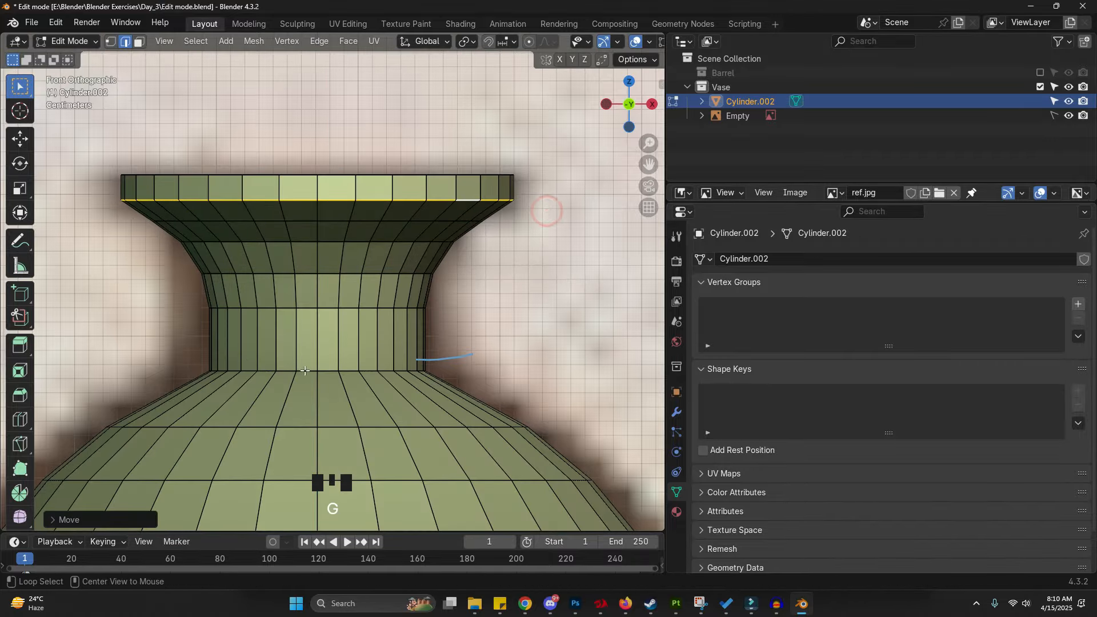
- Bevel the edge loop at the base of the neck with 3 segments to round the shoulder transition
left_click(442, 356, "alt")
key("ctrl+b")
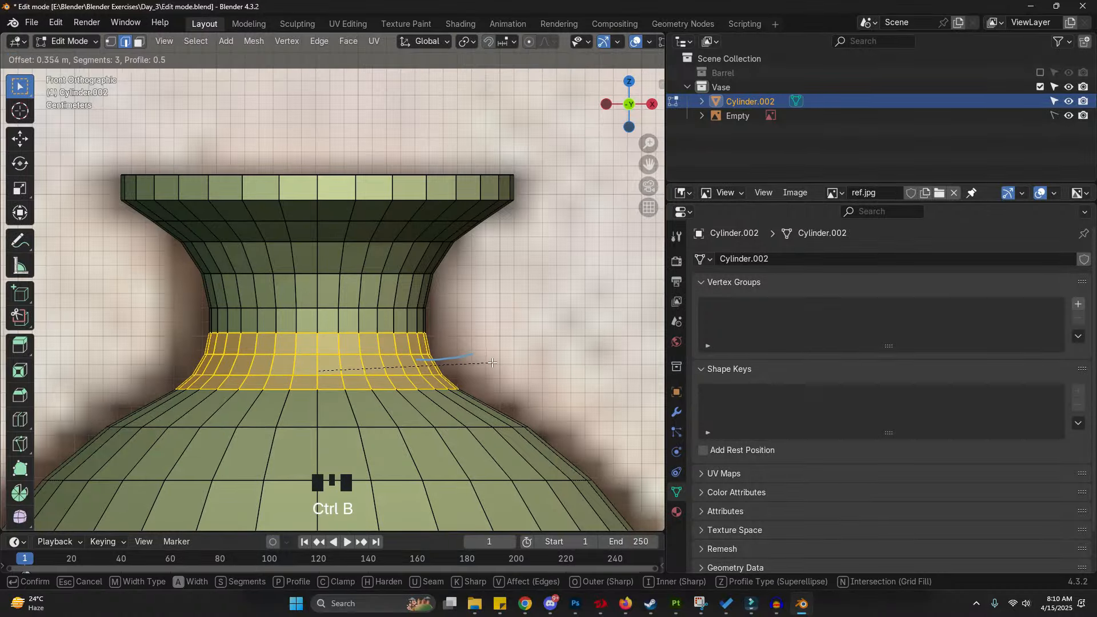
left_click(493, 363)
- Delete the top face inside the rim to open the vase's mouth
middle_click_drag(429, 228, 389, 282, "shift")
key("3")
left_click(358, 184)
left_click(327, 222)
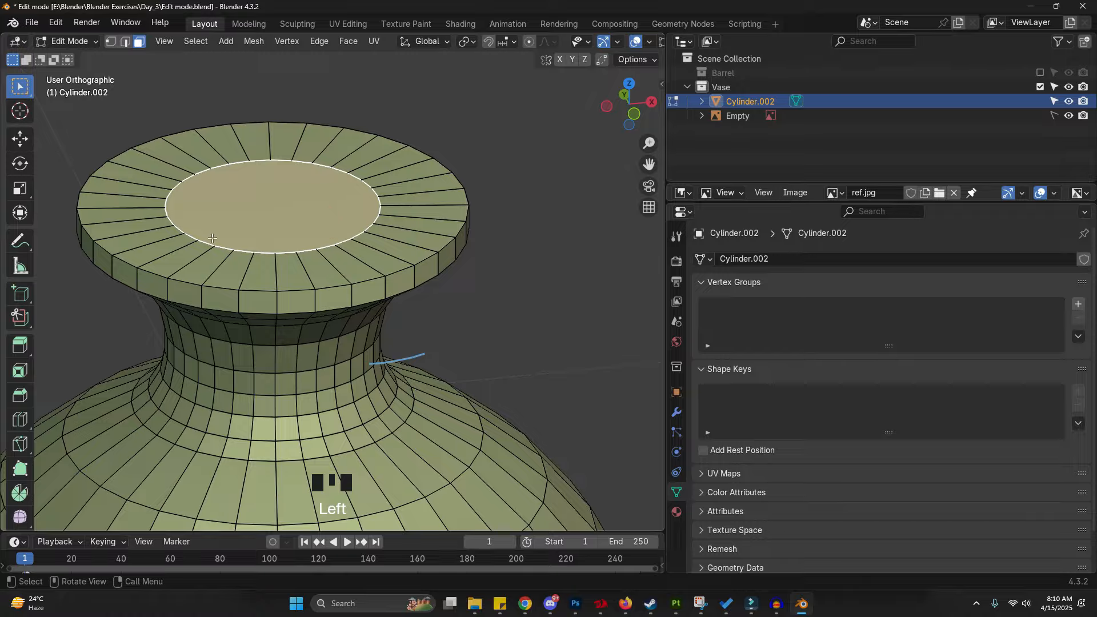
key("x")
key("x")
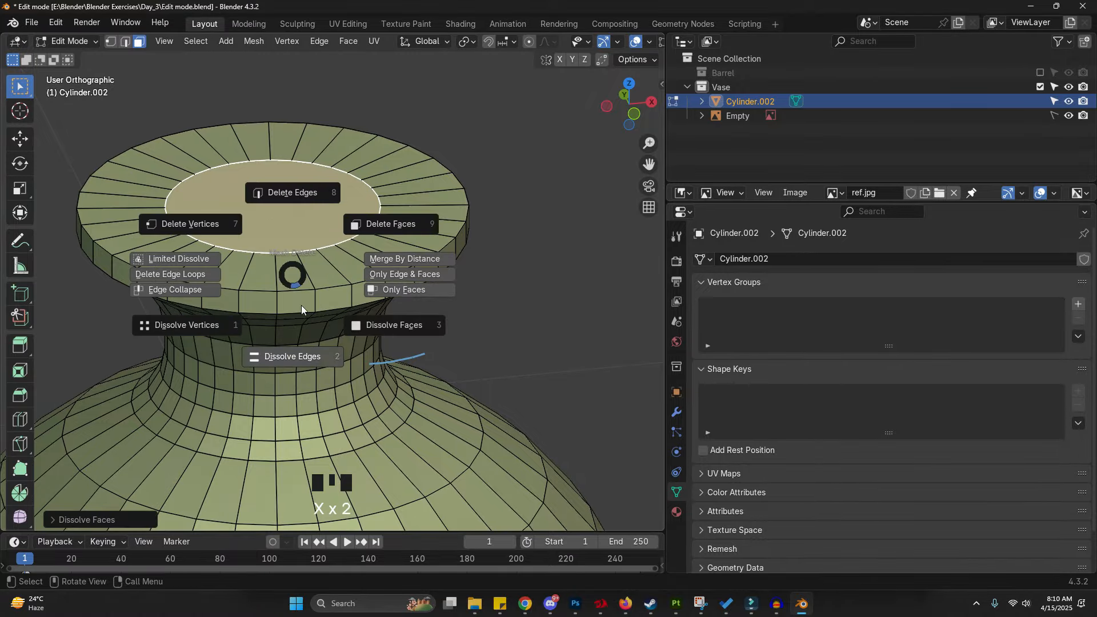
left_click(386, 224)
left_click(390, 197, "alt")
key("x")
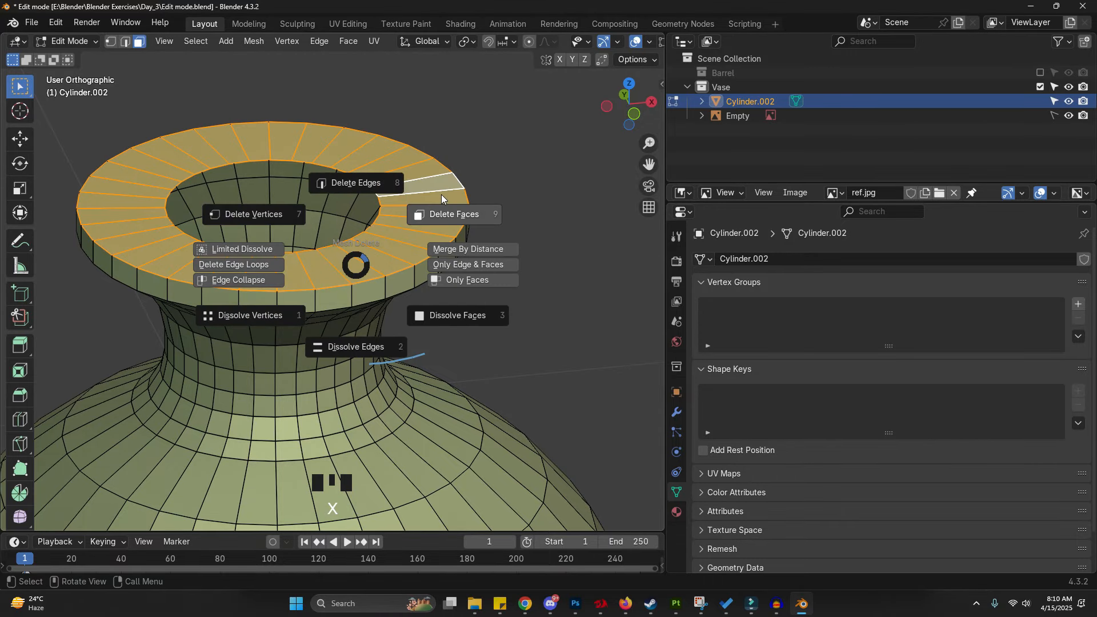
left_click(355, 181)
- Inset the vase's bottom face by about 0.21 m
scroll(278, 61, "down", 7)
middle_click_drag(352, 397, 337, 240)
scroll(336, 237, "up", 4)
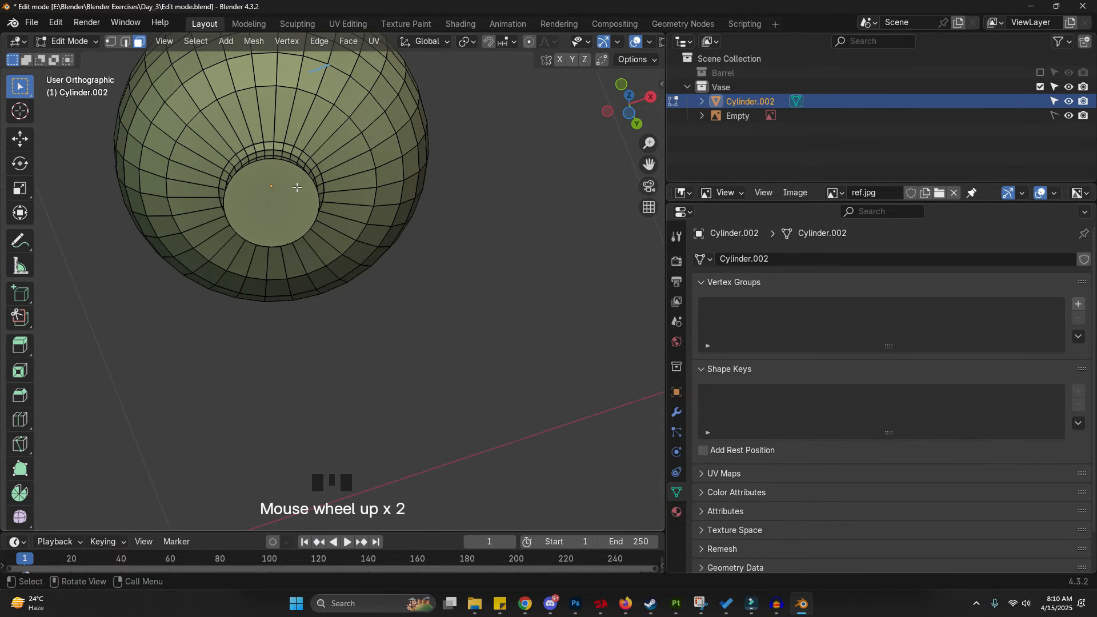
key("i")
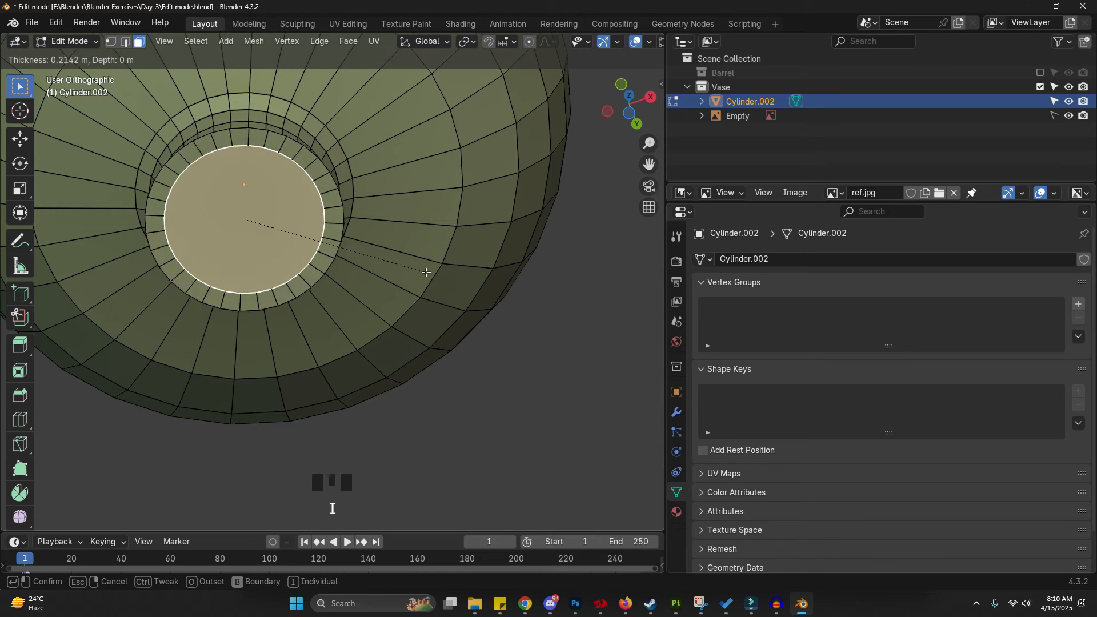
left_click(420, 273)
- Extrude the inset bottom face in place and move it about 0.016 m up along Z to recess the base
scroll(420, 273, "up", 2)
key("e")
right_click(252, 198)
key("g")
key("z")
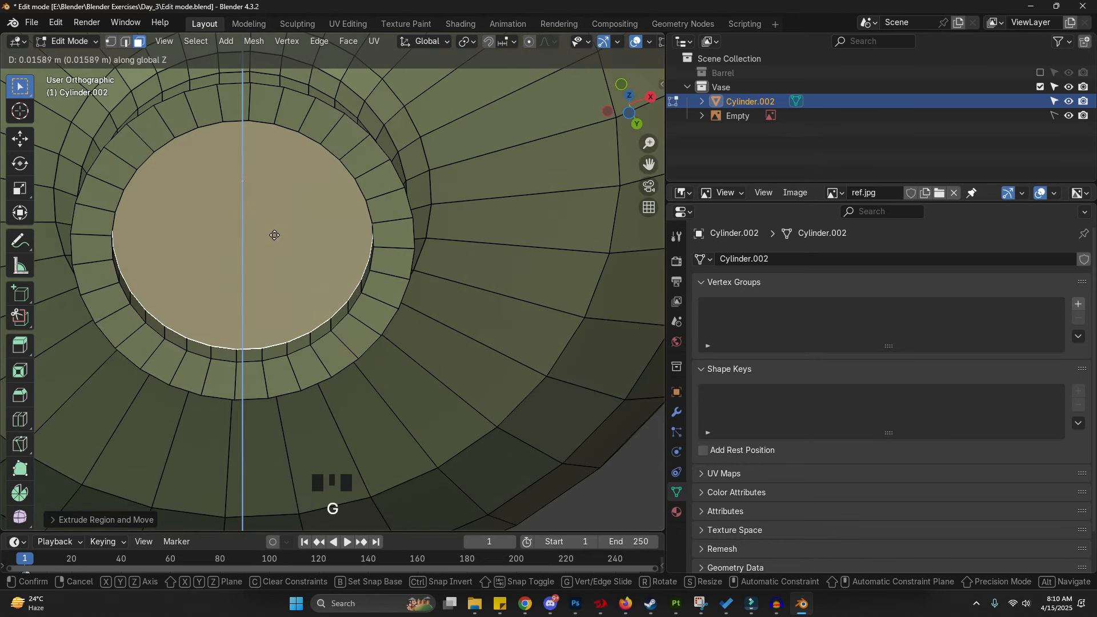
left_click(274, 235)
- Add a Solidify modifier to the vase with a thickness of 0.064 m
scroll(389, 294, "down", 2)
key("Tab")
scroll(221, 231, "down", 2)
middle_click_drag(222, 231, 294, 313)
scroll(314, 297, "down", 4)
middle_click_drag(320, 143, 345, 264, "shift")
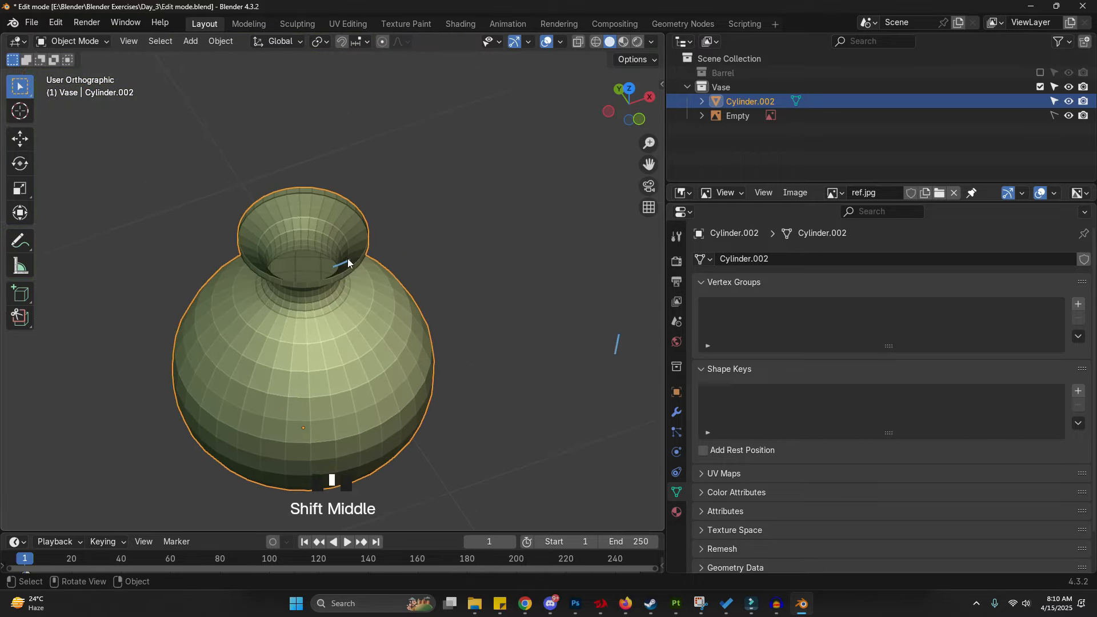
scroll(304, 222, "up", 8)
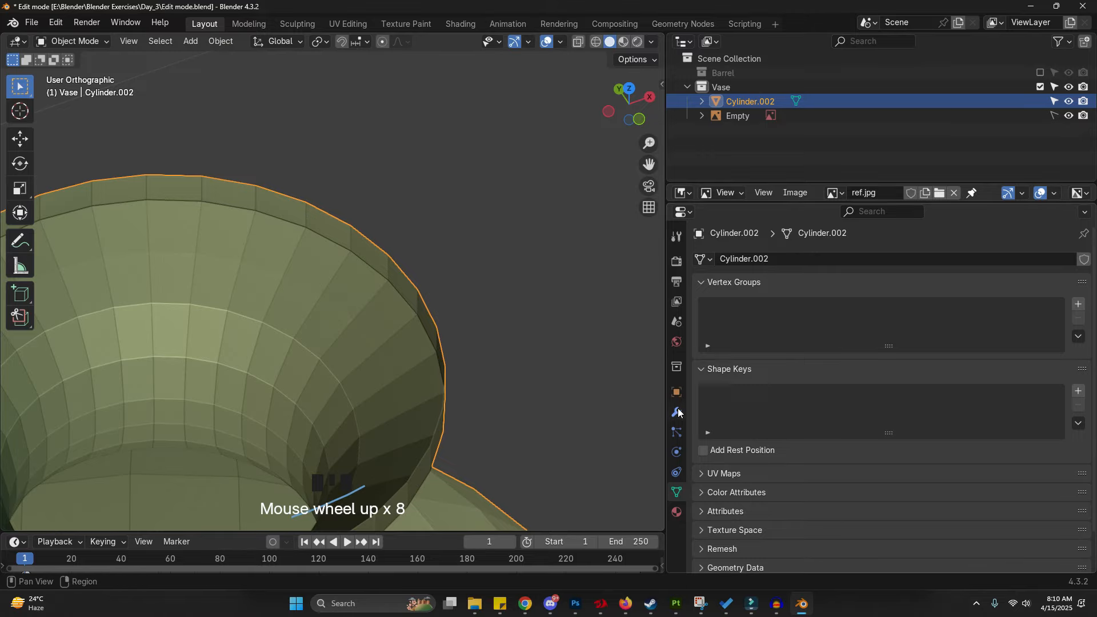
left_click(678, 412)
left_click(840, 255)
left_click(840, 253)
type("s")
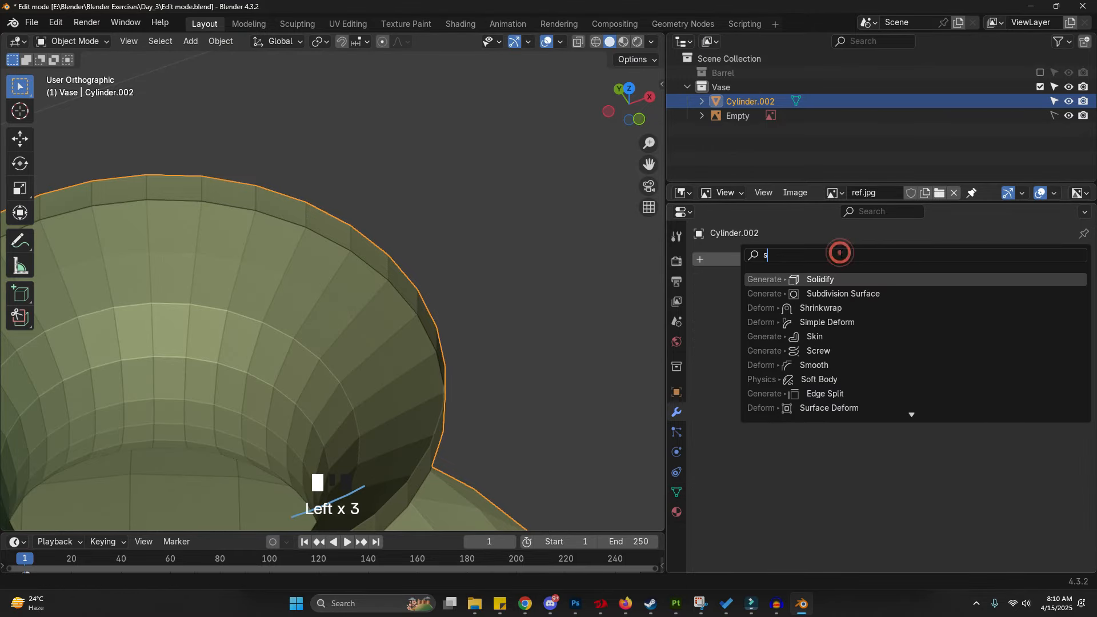
left_click(851, 279)
left_click_drag(922, 351, 988, 351, "shift")
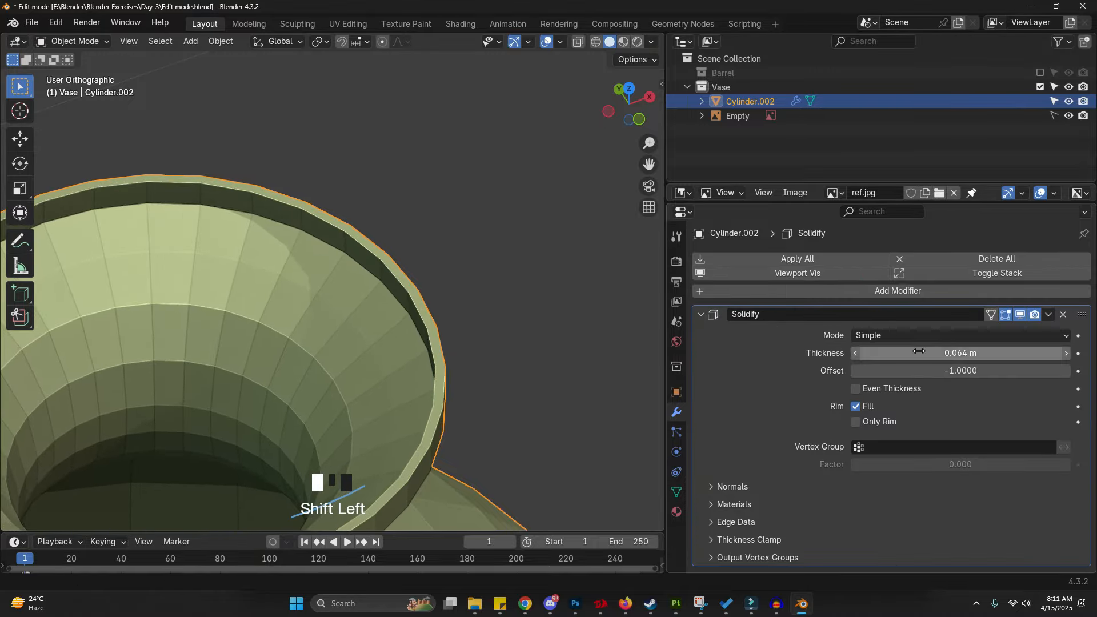
- Add a Bevel modifier with an amount of 0.013 m and 3 segments
left_click(893, 291)
left_click(891, 292)
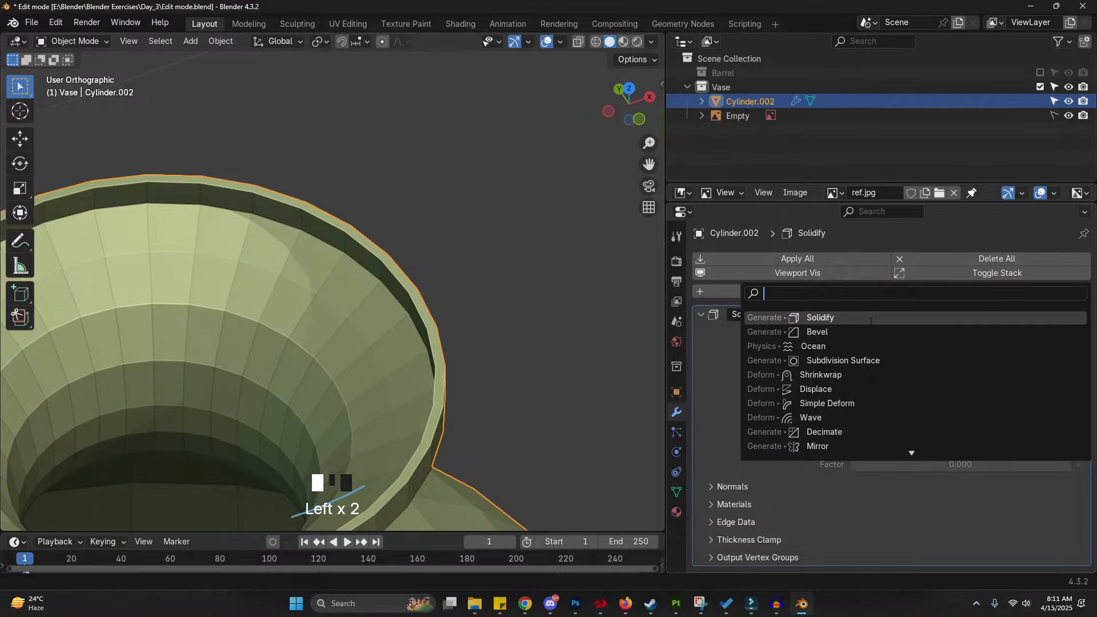
left_click(869, 332)
scroll(860, 343, "down", 11)
left_click_drag(931, 443, 900, 443, "shift")
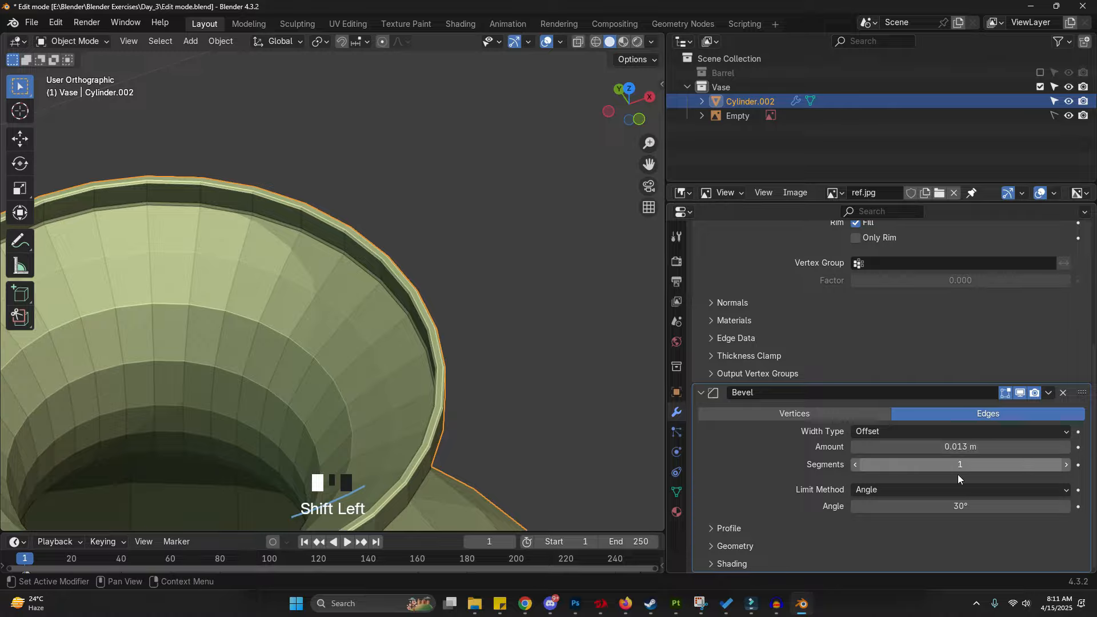
left_click(1066, 464)
left_click(1066, 465)
- Add a Subdivision Surface modifier and set its viewport levels to 2
scroll(963, 387, "up", 3)
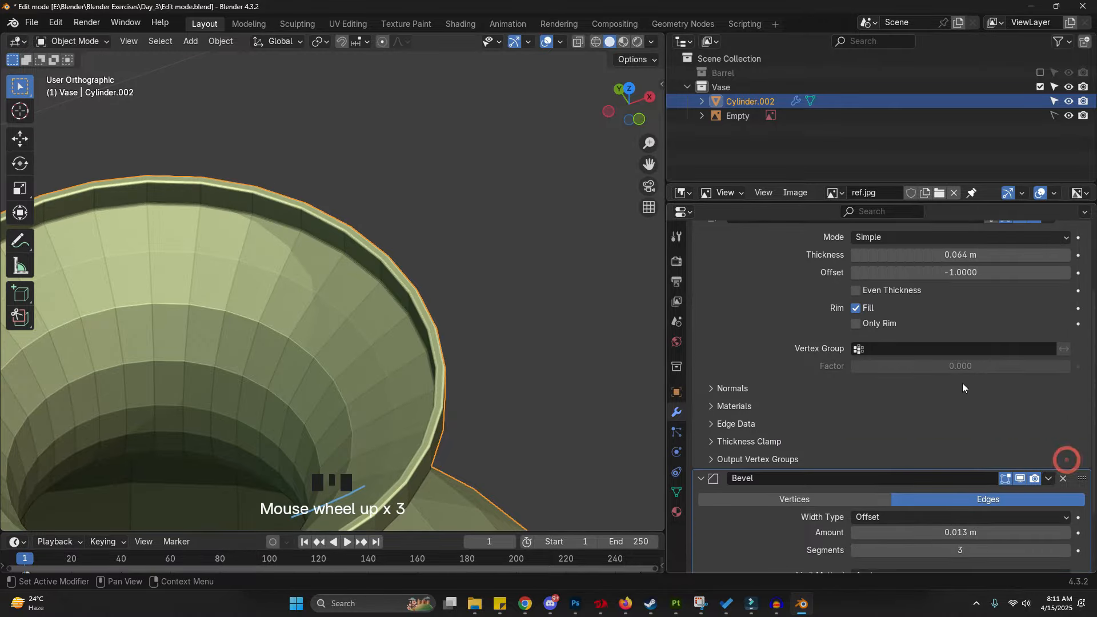
scroll(962, 388, "up", 2)
left_click(887, 247)
left_click(887, 246)
type("s")
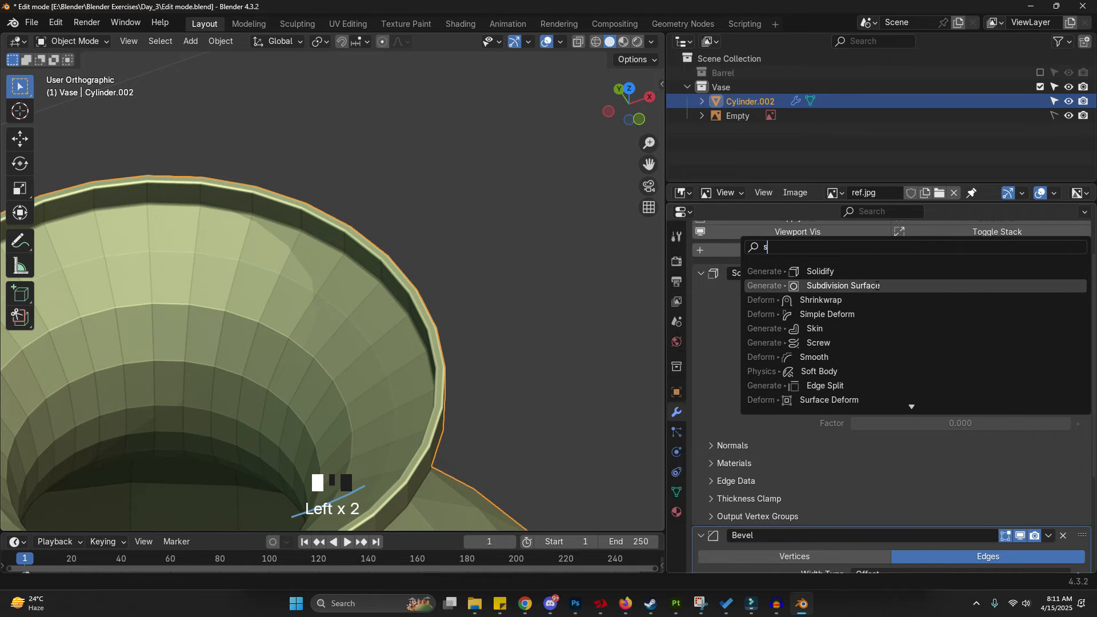
left_click(877, 286)
scroll(874, 286, "down", 8)
left_click(1065, 539)
- Shade the vase smooth
scroll(317, 193, "down", 6)
middle_click_drag(317, 193, 385, 223)
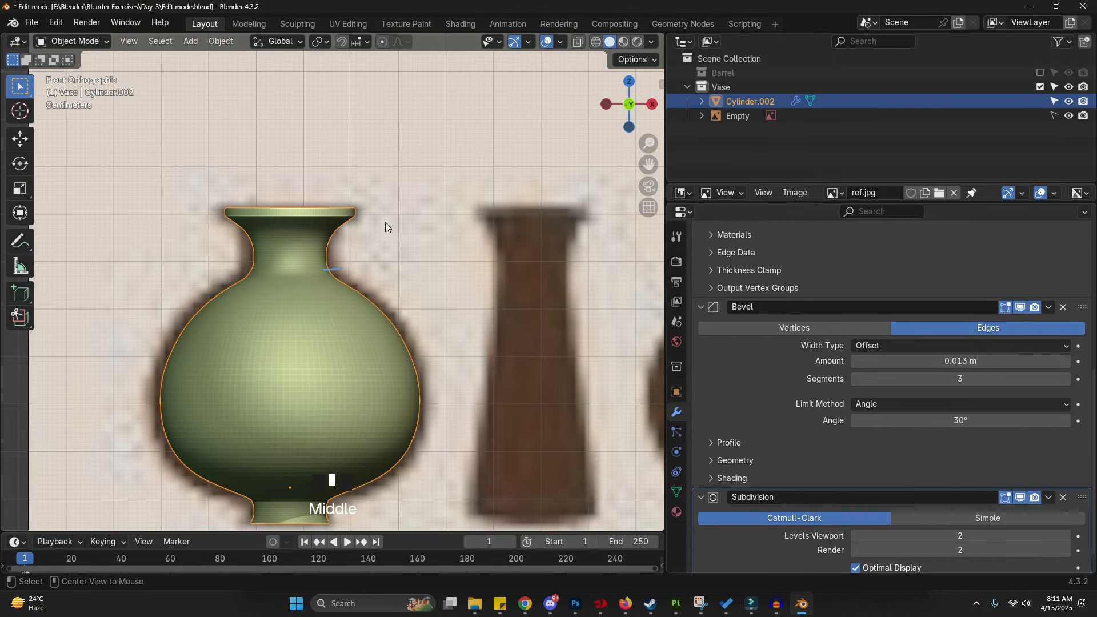
right_click(343, 276)
left_click(335, 273)
mouse_move(335, 273)
middle_mouse_down("shift")
mouse_move(376, 238)
mouse_move(388, 250)
middle_mouse_up("shift")
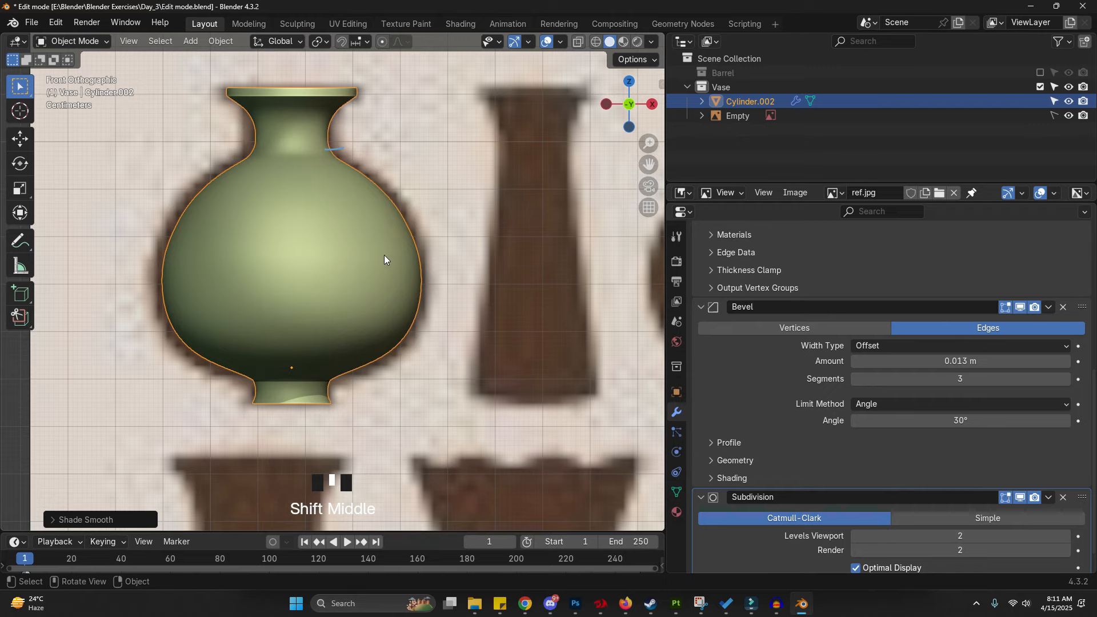
- Inspect the vase's base and overall silhouette against the reference image in edit and object mode
right_click_drag(382, 143, 362, 237)
right_click_drag(272, 411, 306, 357)
scroll(303, 339, "up", 5)
key("ctrl+Tab")
left_click(310, 314)
middle_click_drag(413, 283, 410, 376, "shift")
key("z")
left_click(473, 351)
scroll(397, 330, "down", 4)
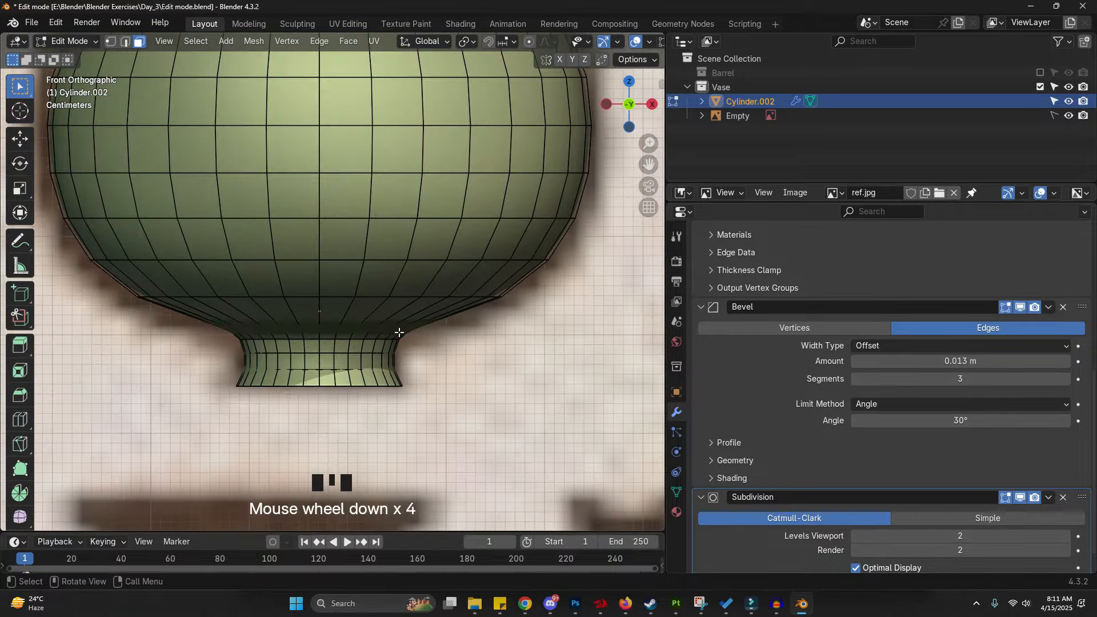
scroll(396, 323, "up", 4)
scroll(409, 341, "down", 9)
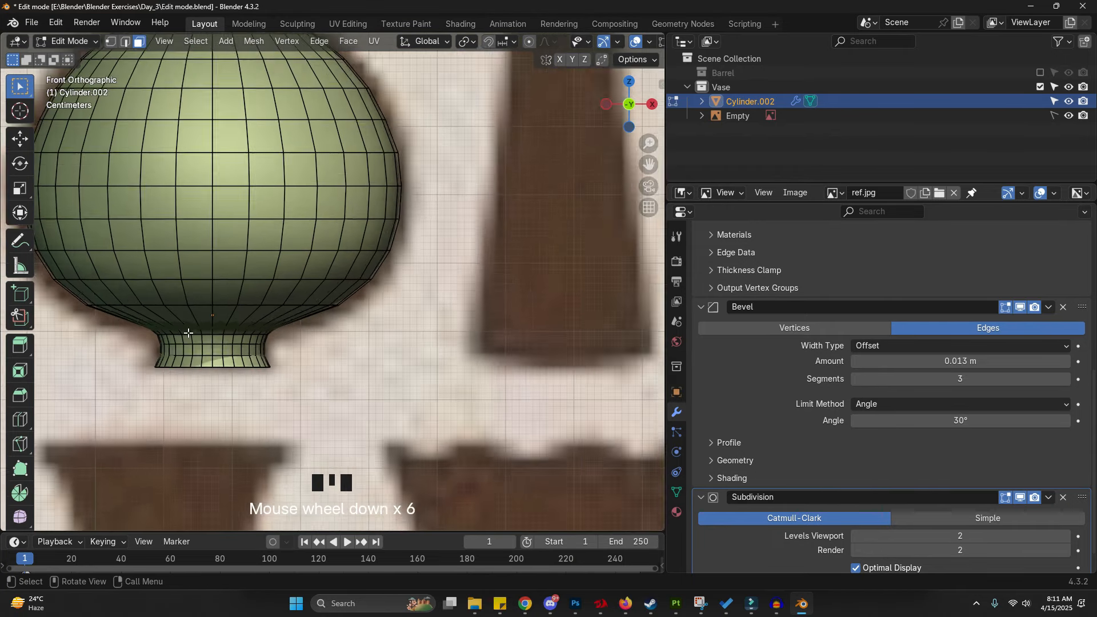
middle_click_drag(340, 222, 279, 246, "shift")
key("Tab")
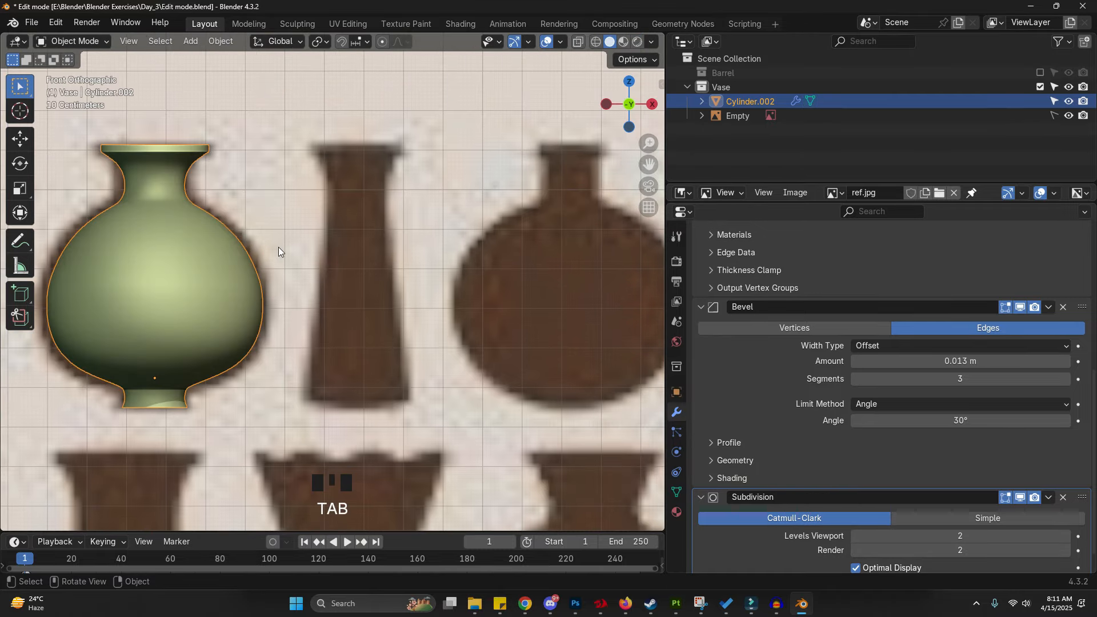
scroll(178, 123, "up", 5)
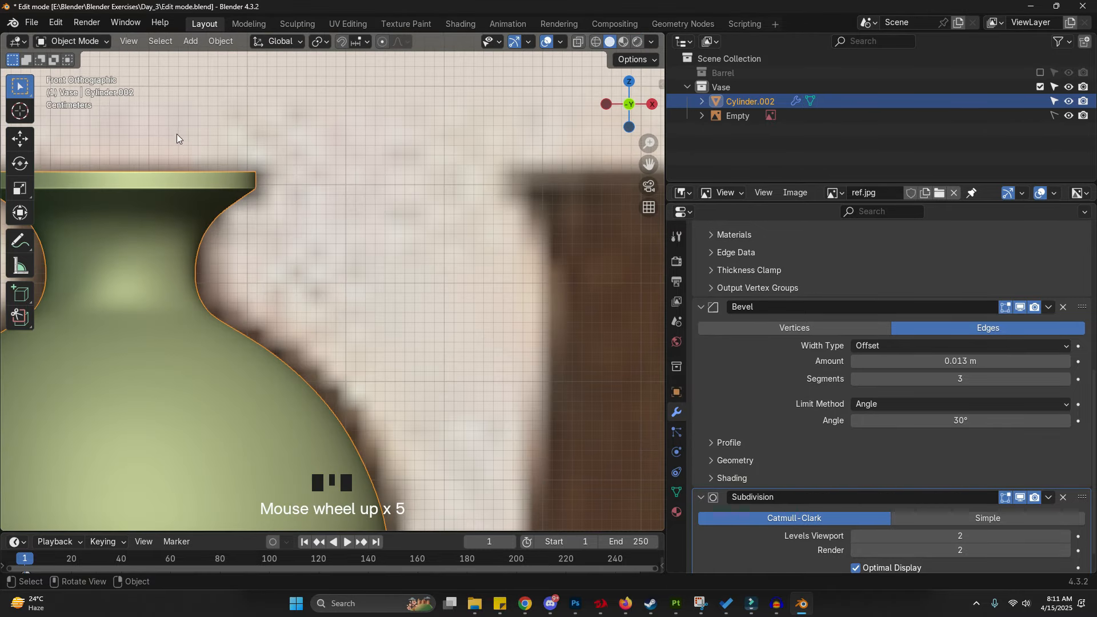
- Bevel the rim's lower edge loop with 3 segments
key("Tab")
middle_click_drag(257, 191, 372, 228, "shift")
left_click(334, 197, "alt")
scroll(349, 195, "up", 5)
scroll(358, 193, "down", 3)
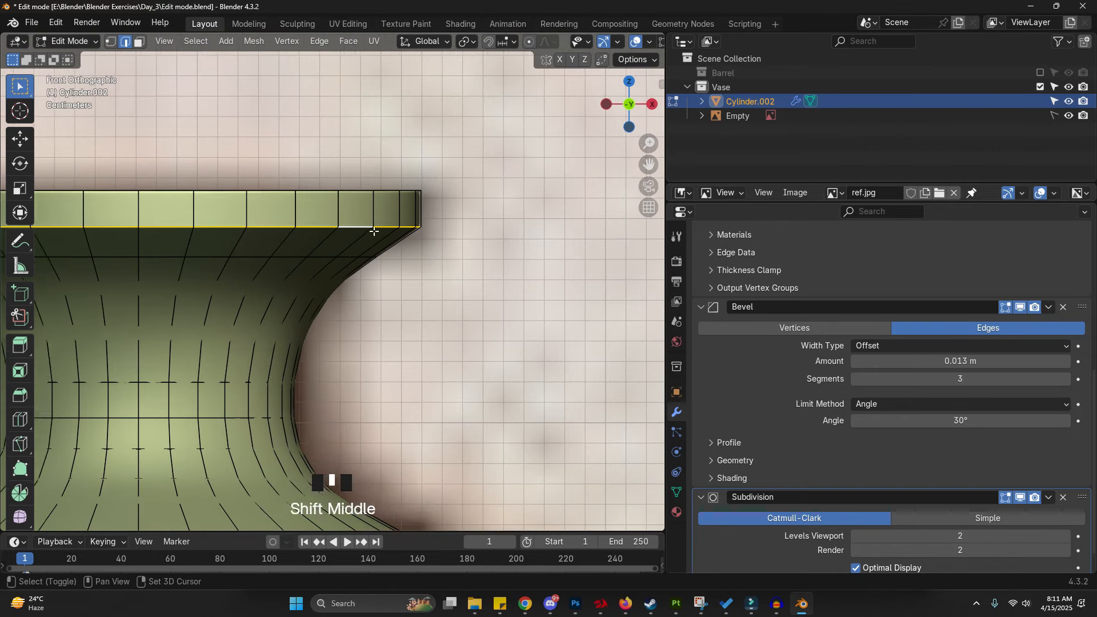
scroll(428, 220, "up", 2)
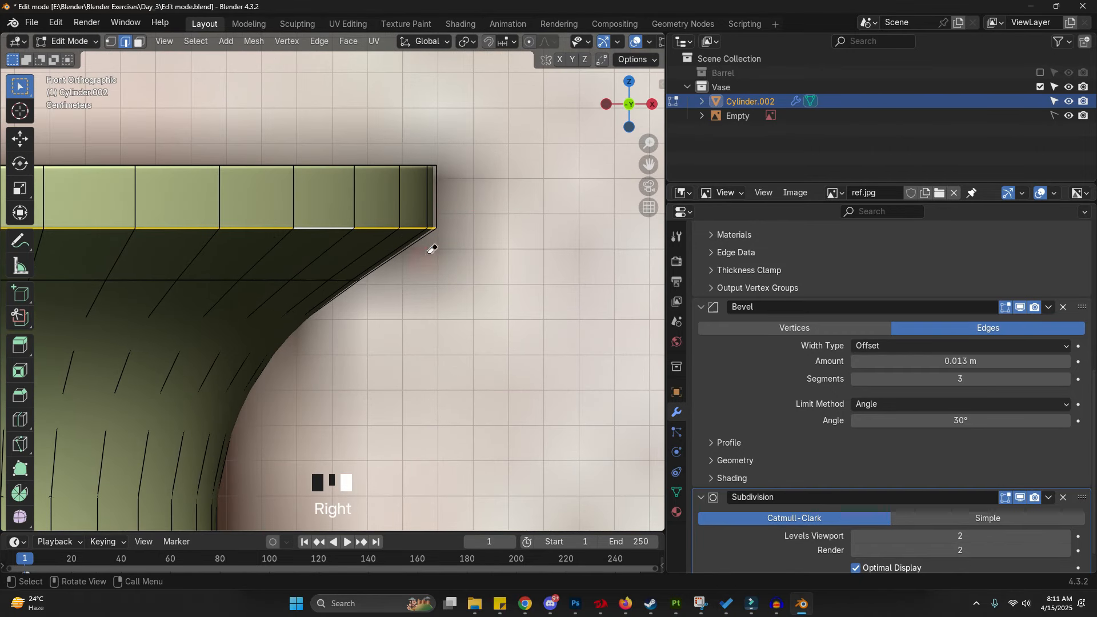
key("ctrl+b")
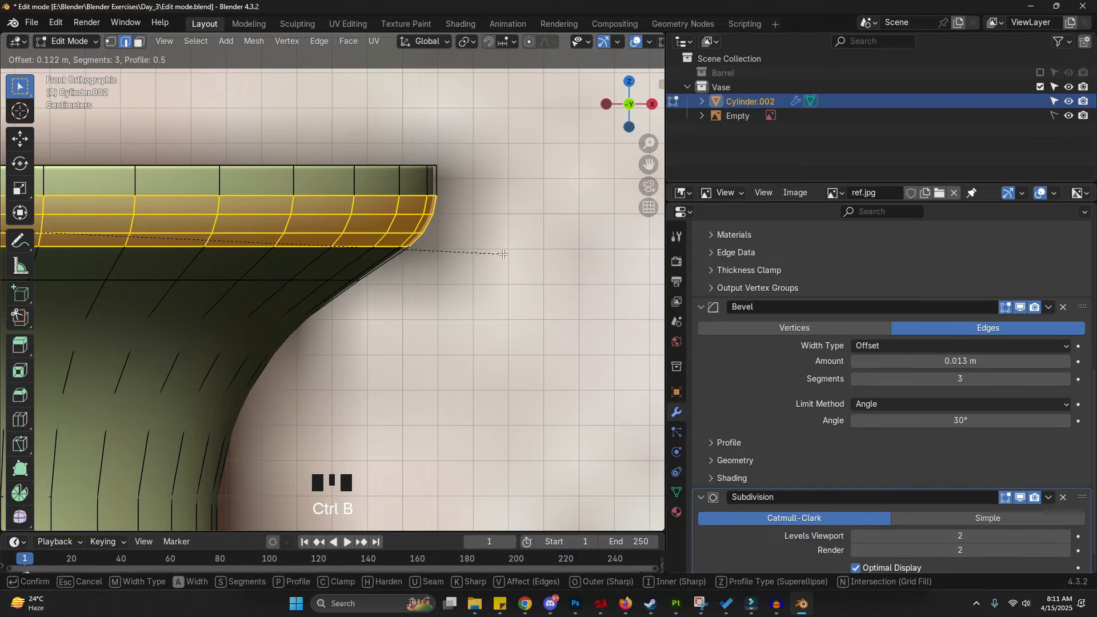
left_click(503, 254)
key("Tab")
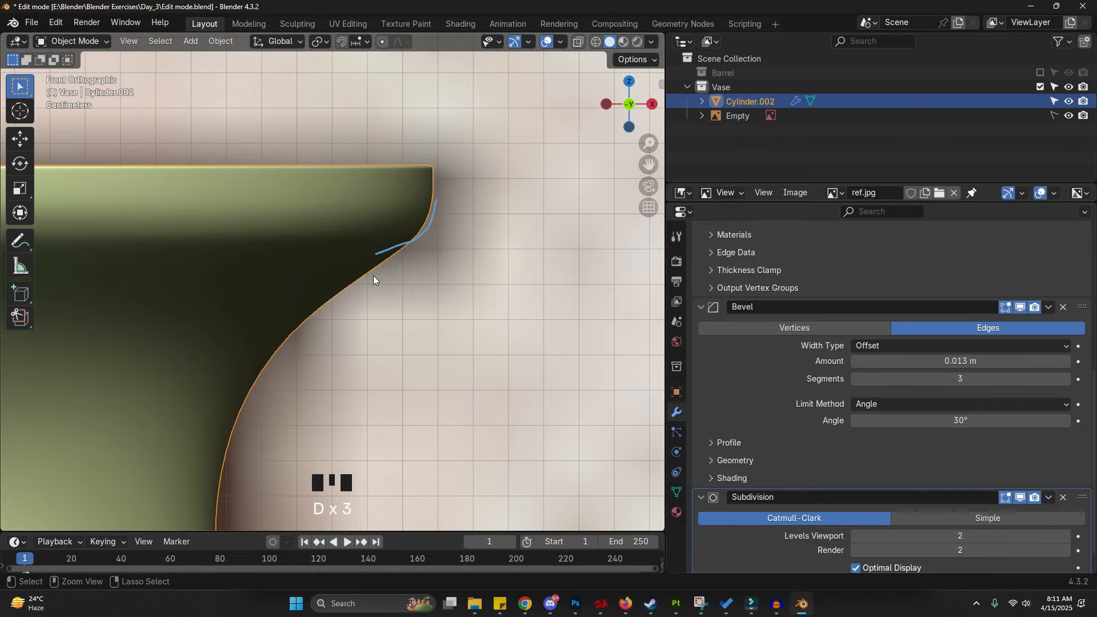
- Undo that bevel and bevel the rim's lower edge loop again with 2 segments
key("ctrl+z")
key("ctrl+z")
key("ctrl+z")
key("ctrl+z")
key("ctrl+b")
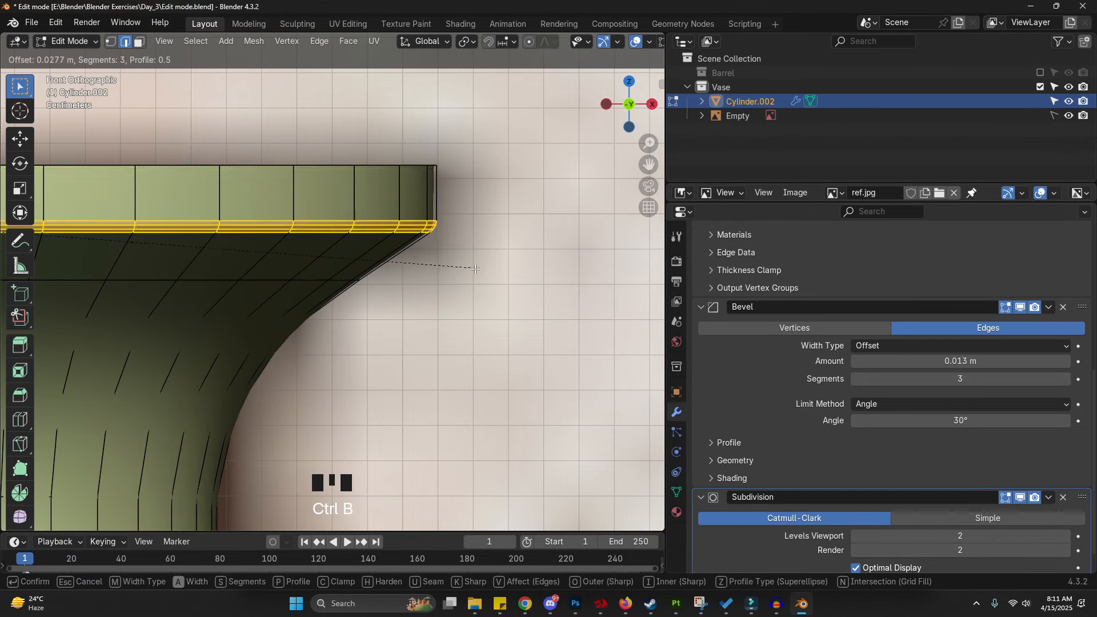
scroll(477, 268, "down", 2)
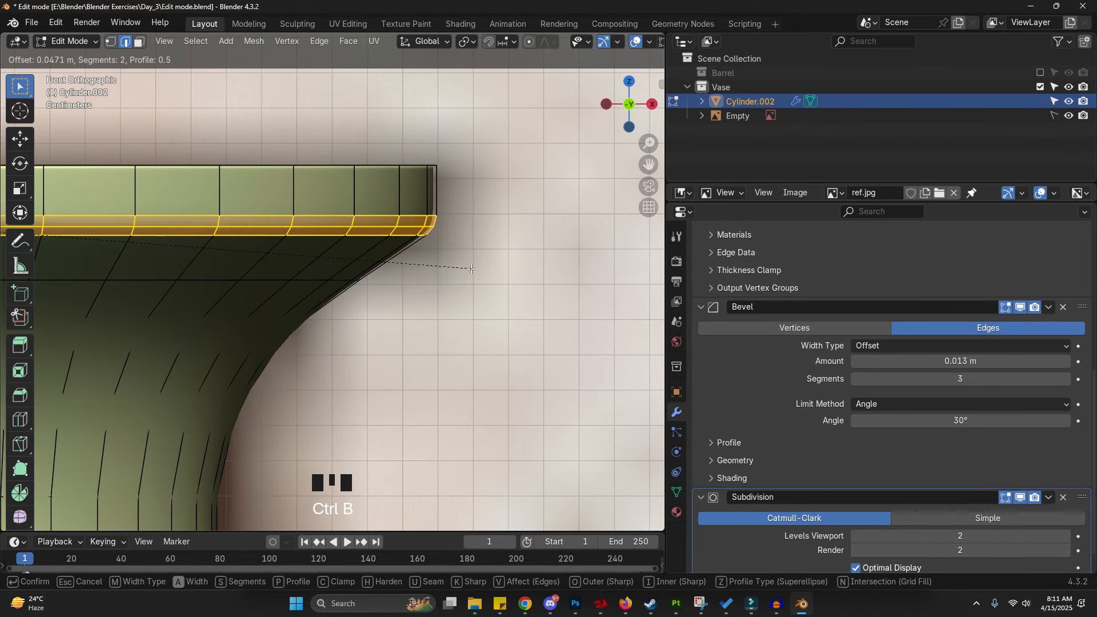
left_click(472, 269)
key("Tab")
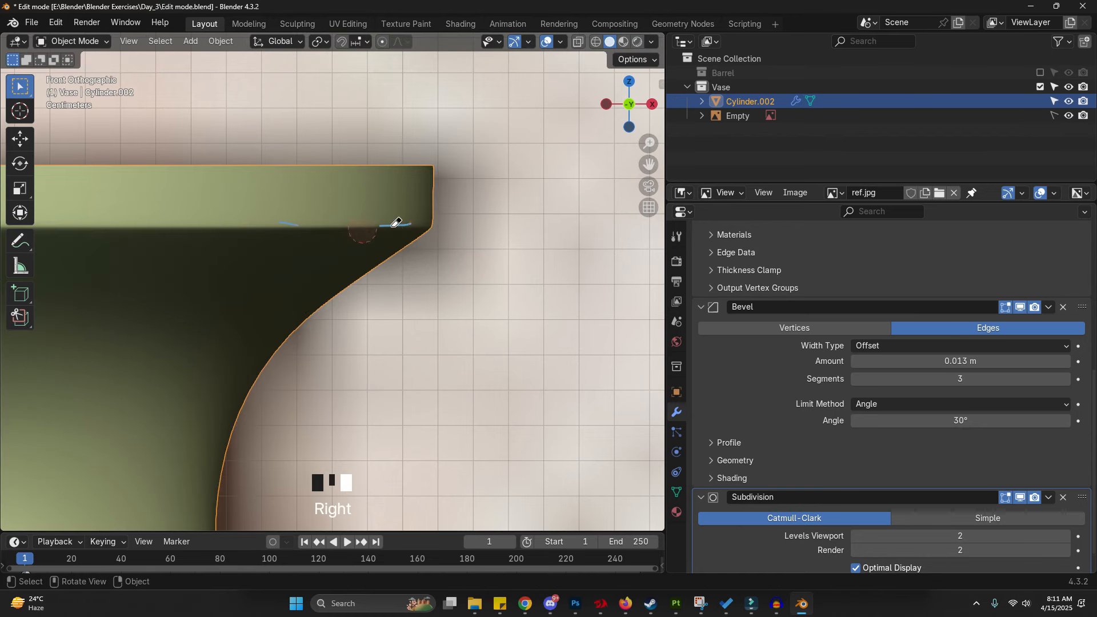
- Undo the previous bevel and re-bevel the rim's lower edge loop with 2 segments, offset about 0.043 m
scroll(482, 231, "down", 3)
key("ctrl+z")
key("ctrl+z")
key("ctrl+z")
key("ctrl+z")
key("ctrl+z")
key("ctrl+z")
key("Tab")
left_click(175, 279)
key("Tab")
scroll(395, 235, "up", 3)
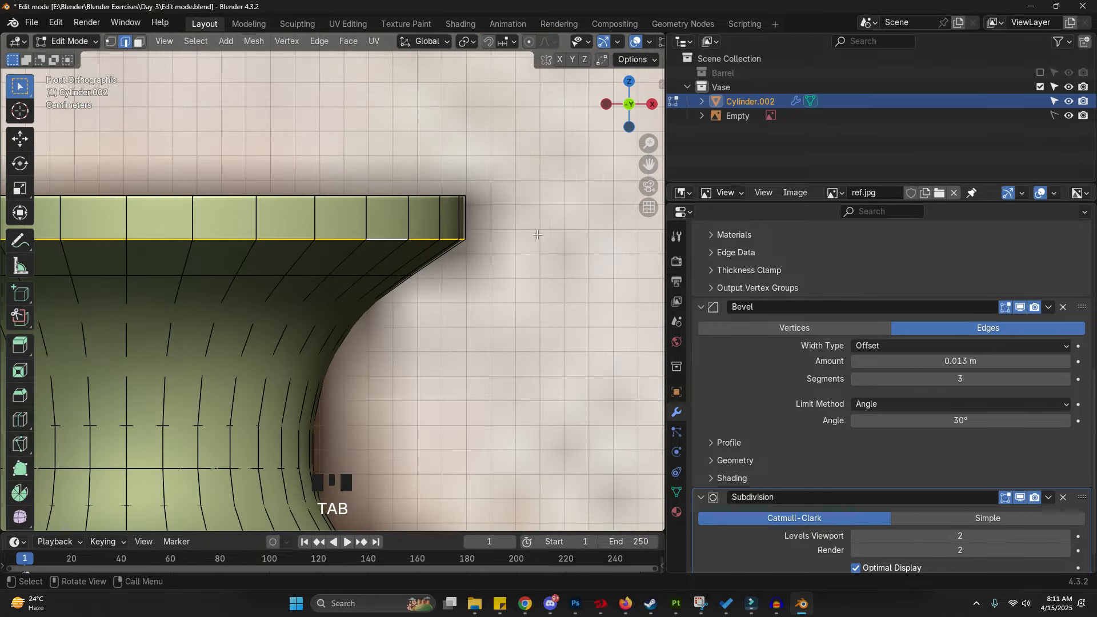
key("ctrl+b")
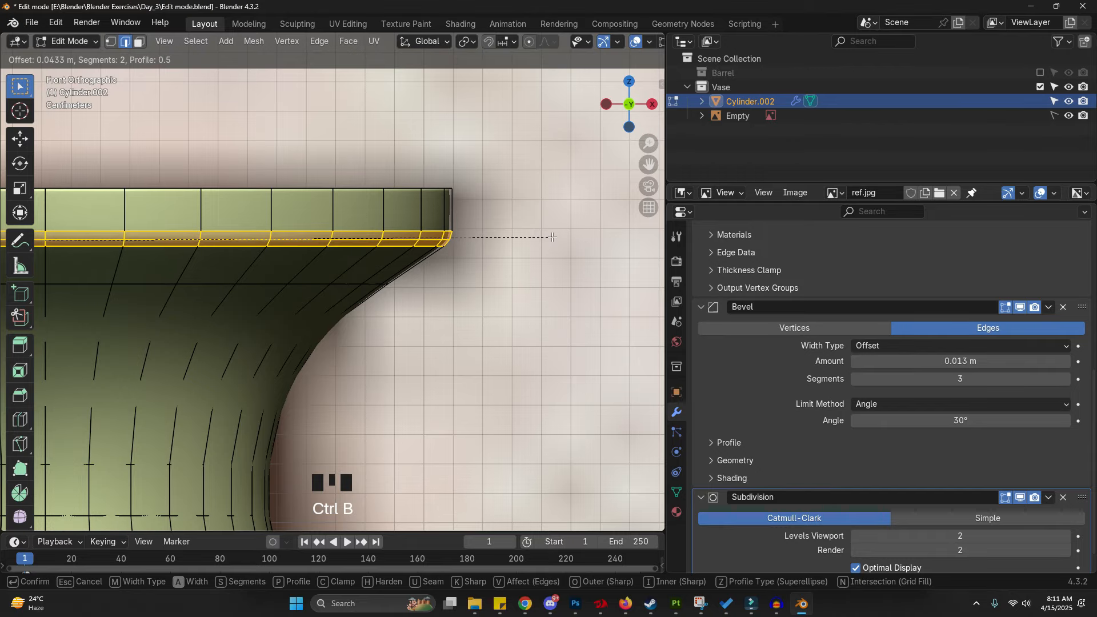
left_click(380, 239)
key("Tab")
- Add a cylinder, scale it down and move it along Z to the base of the second reference vase
scroll(379, 239, "down", 8)
left_click(429, 279)
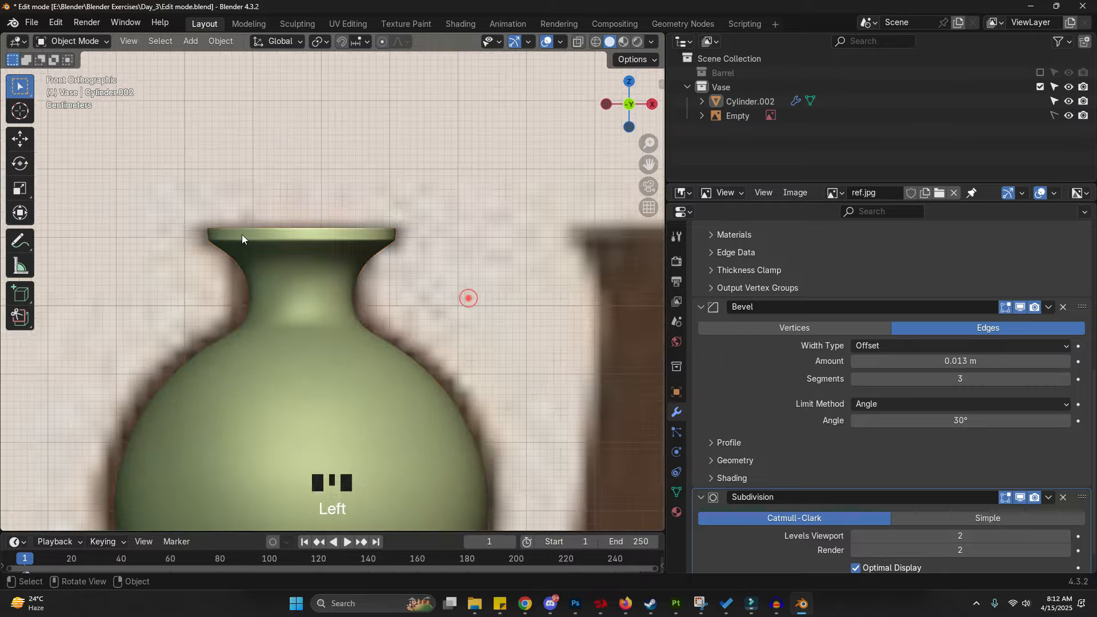
scroll(393, 297, "down", 4)
middle_click_drag(393, 298, 267, 261, "shift")
scroll(280, 267, "down", 1)
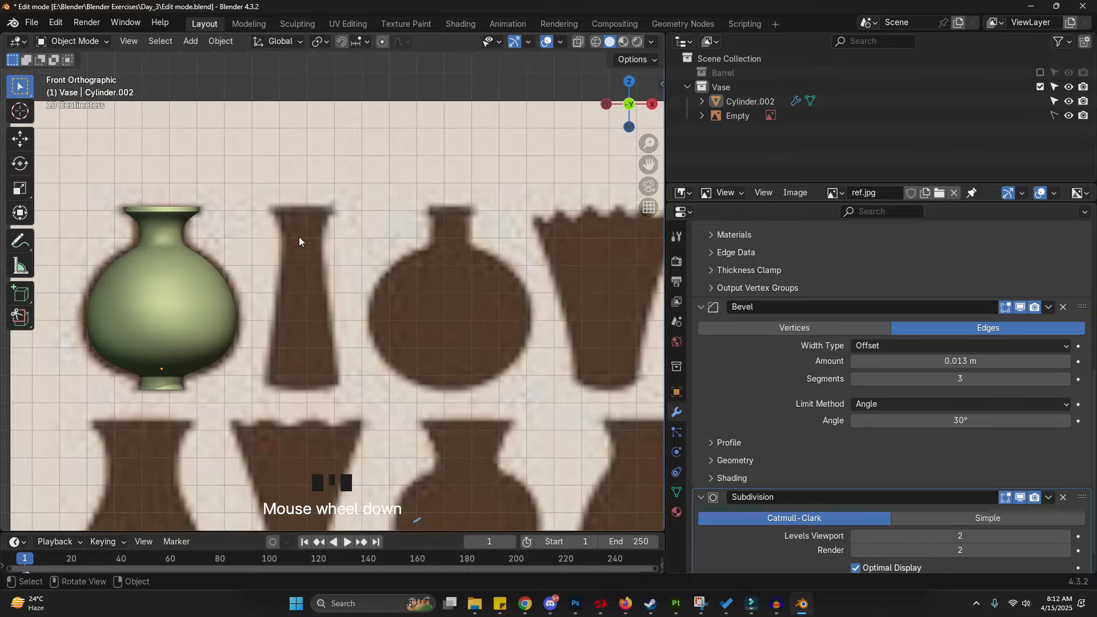
key("shift+a")
mouse_move(299, 255)
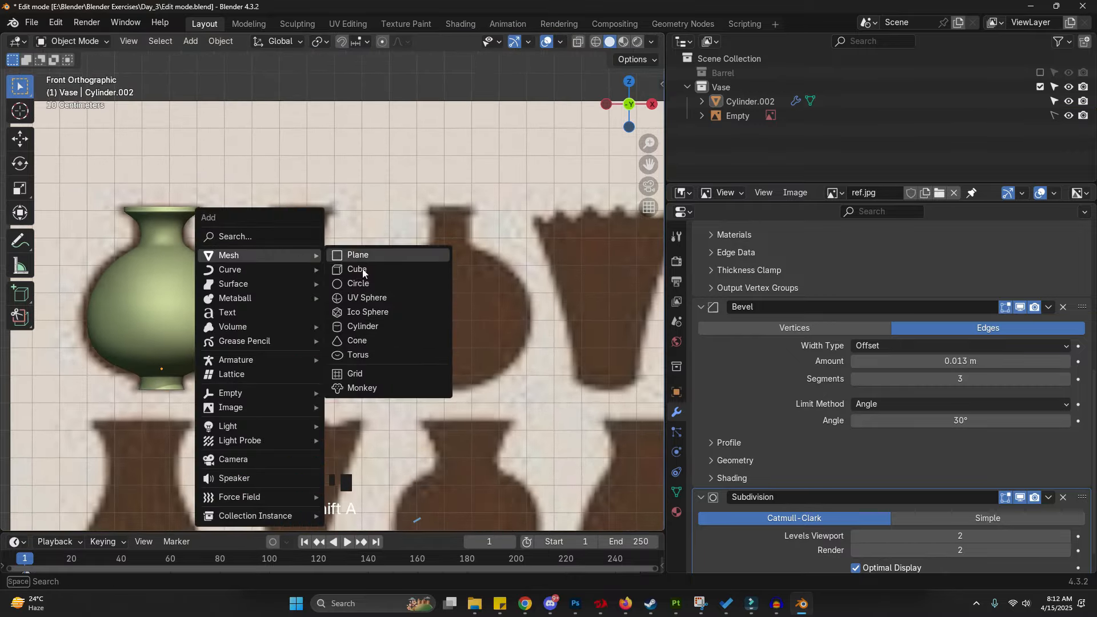
left_click(376, 324)
key("s")
left_click(292, 271)
key("g")
key("z")
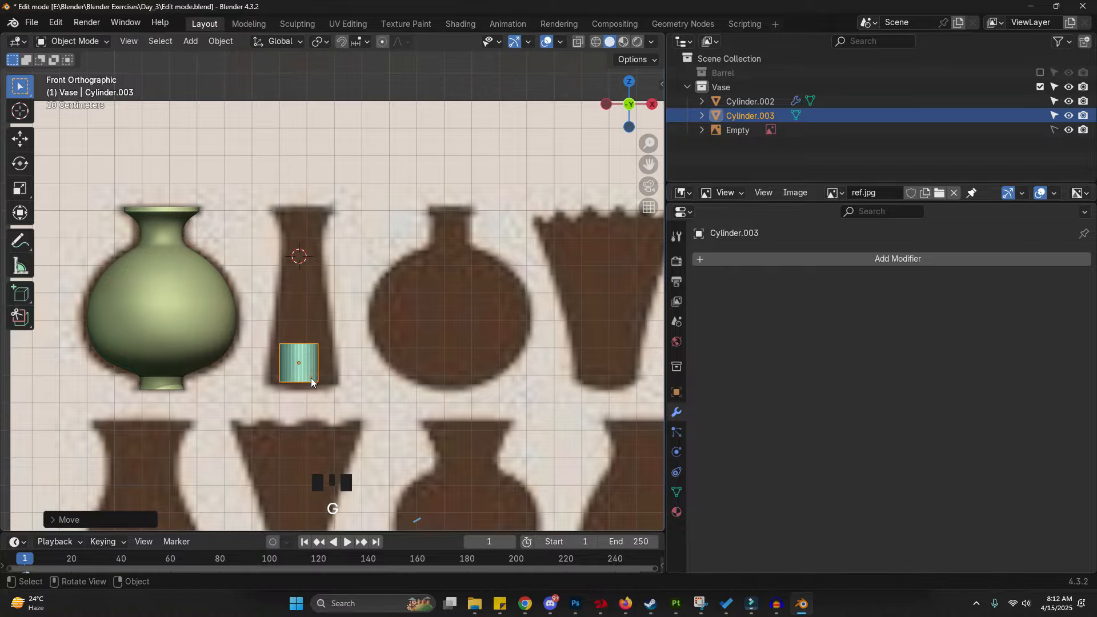
- Adjust the new cylinder's position and scale to match the second vase's base
scroll(315, 378, "up", 4)
key("x")
left_click(382, 375)
key("s")
right_click(389, 376)
key("g")
key("z")
left_click(390, 378)
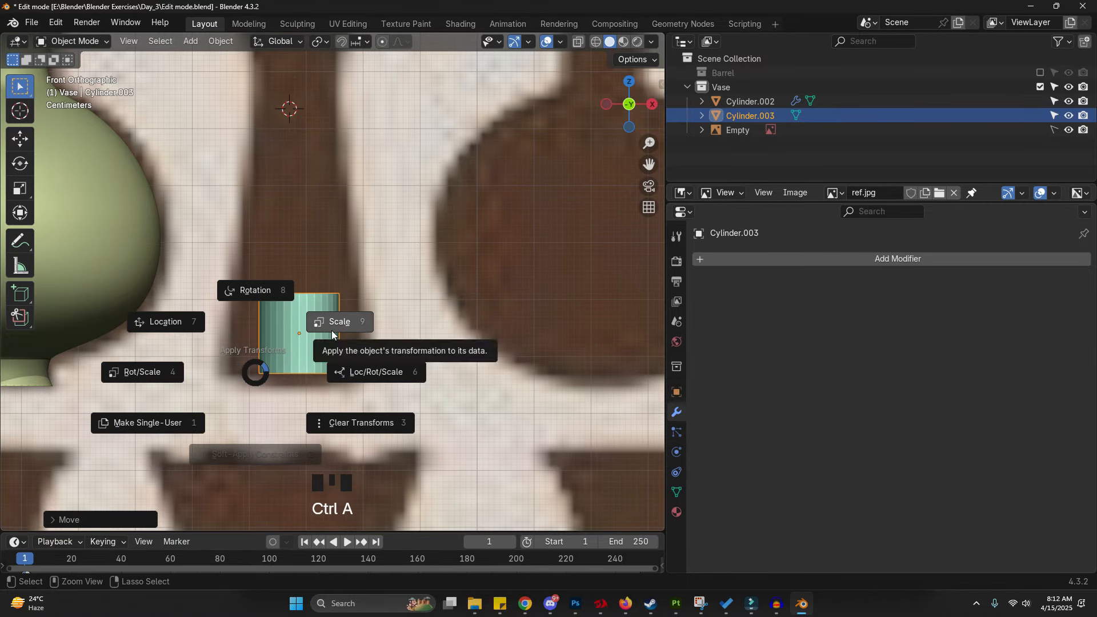
- Apply the cylinder's scale and, in Edit Mode, scale its bottom and top vertex loops to fit the vase's base
left_click(332, 335)
key("Tab")
left_click(483, 328)
key("ctrl+1")
key("shift+z")
left_click_drag(243, 356, 352, 393)
key("s")
left_click(360, 367)
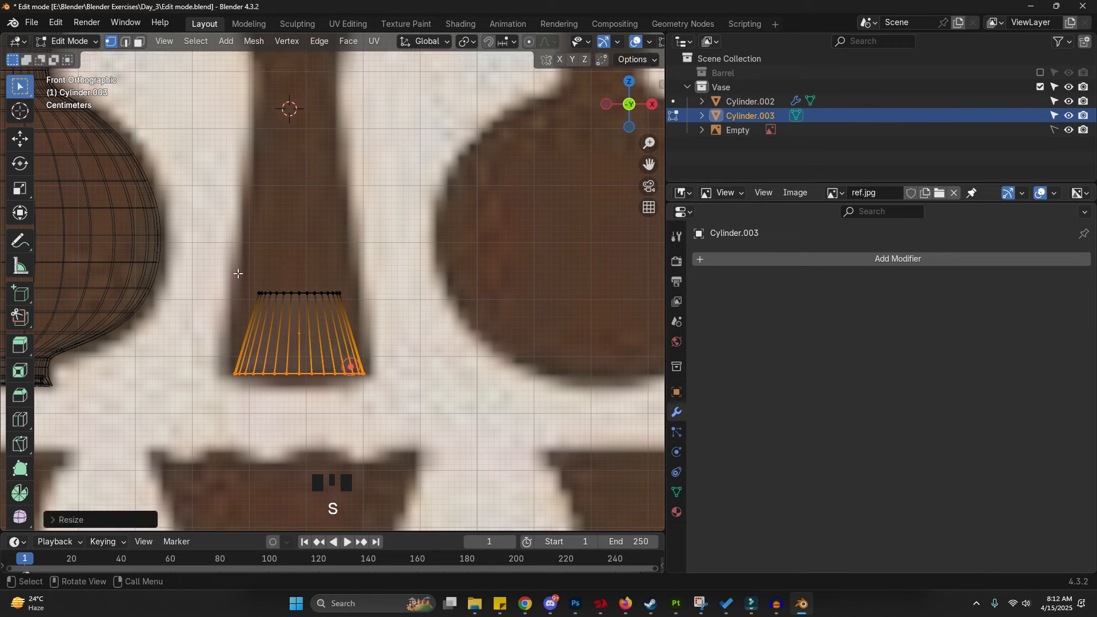
left_click_drag(235, 270, 361, 312)
key("s")
left_click(436, 312)
middle_click_drag(360, 247, 341, 342, "shift")
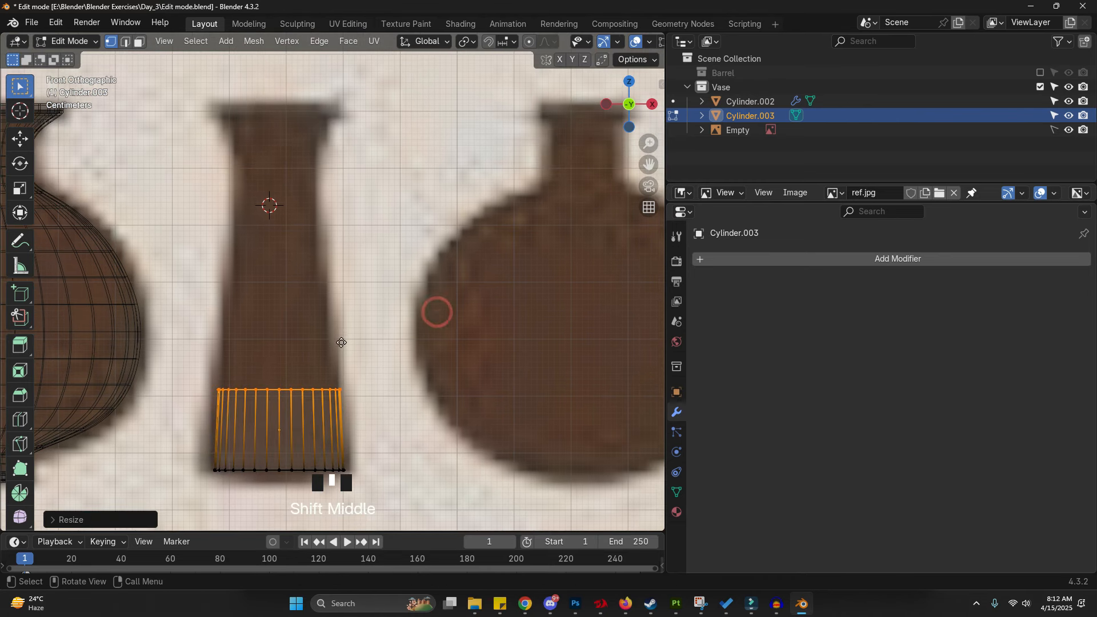
- Extrude the top loop upward along Z to the neck and scale it inward to about 0.75
key("e")
right_click(340, 343)
key("g")
key("z")
left_click(355, 102)
key("s")
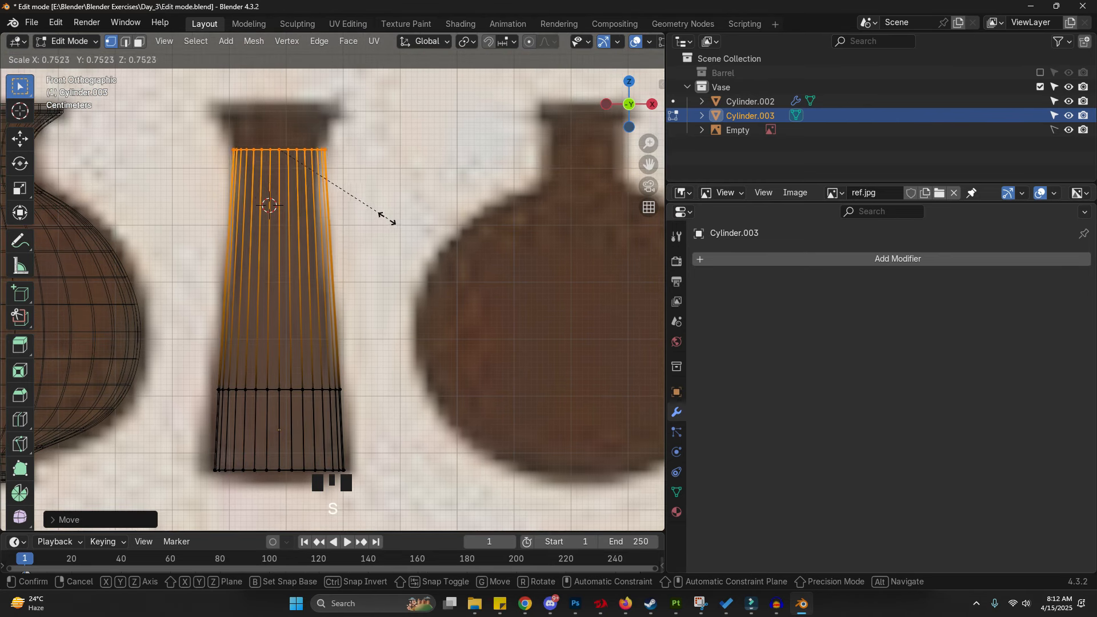
left_click(375, 213)
- Extrude the loop upward along Z again and scale it outward to about 1.31 to flare the rim
scroll(366, 211, "up", 2)
key("e")
right_click(343, 209)
key("g")
key("z")
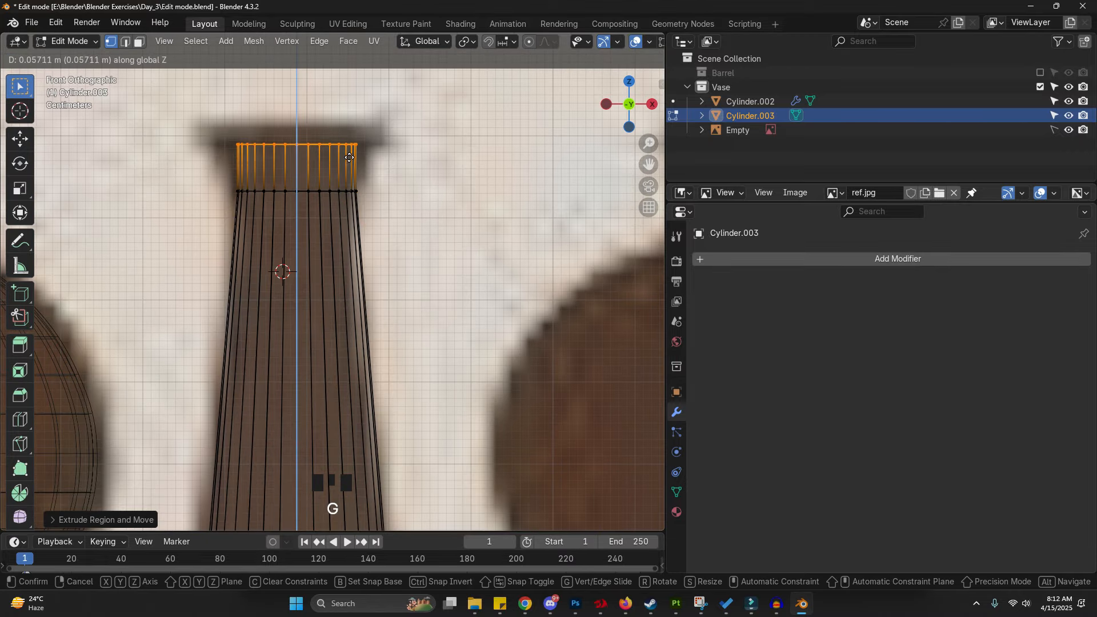
left_click(347, 165)
key("s")
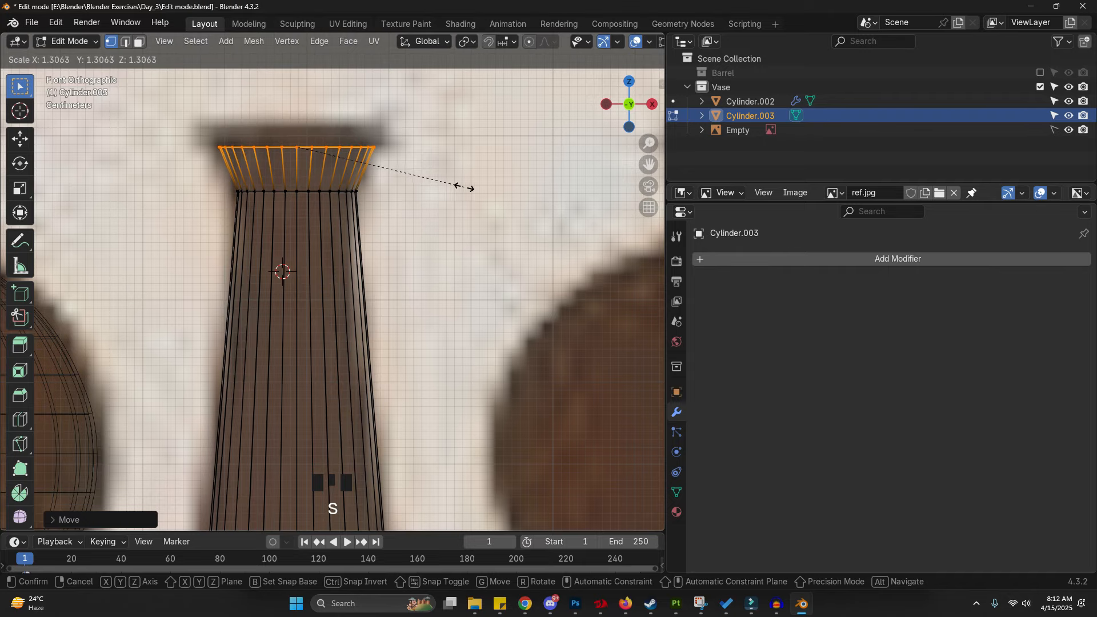
left_click(468, 187)
- Extrude the rim loop straight up along Z by about 0.028 m
key("e")
right_click(465, 184)
key("g")
key("z")
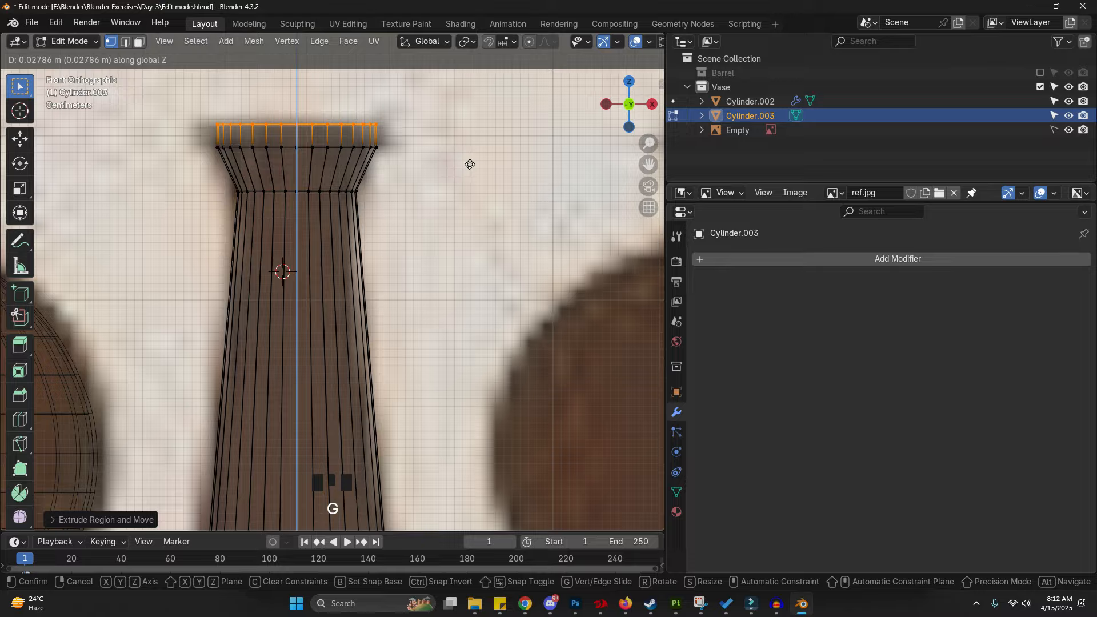
left_click(470, 165)
- Switch to face selection and inset the cylinder's bottom face
scroll(471, 166, "down", 4)
key("ctrl+3")
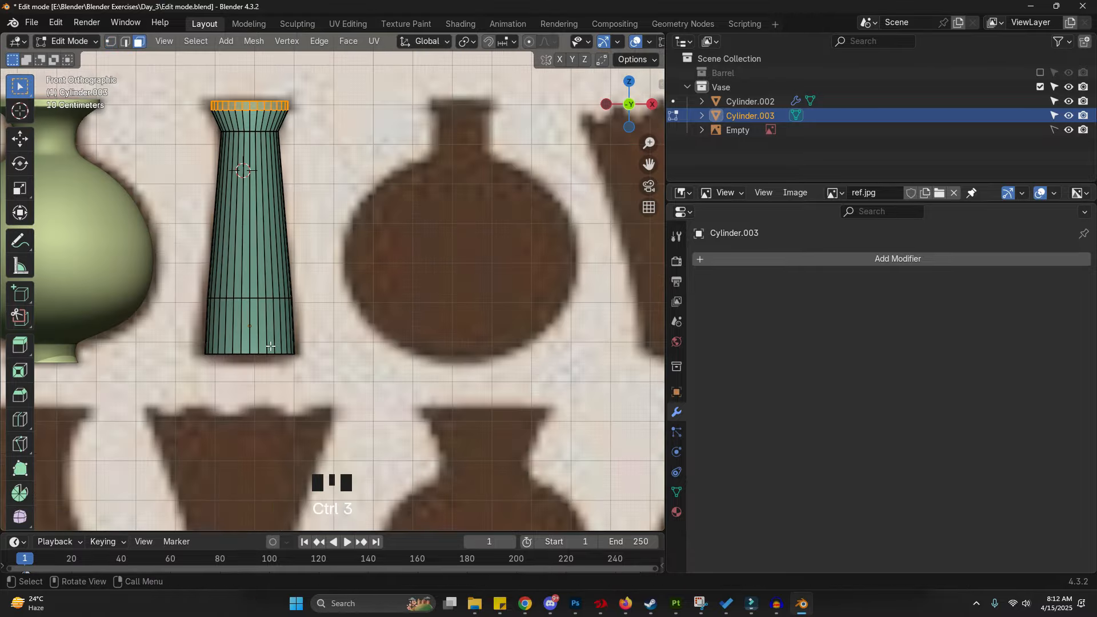
middle_click_drag(270, 347, 263, 292)
left_click(263, 301)
scroll(360, 343, "up", 3)
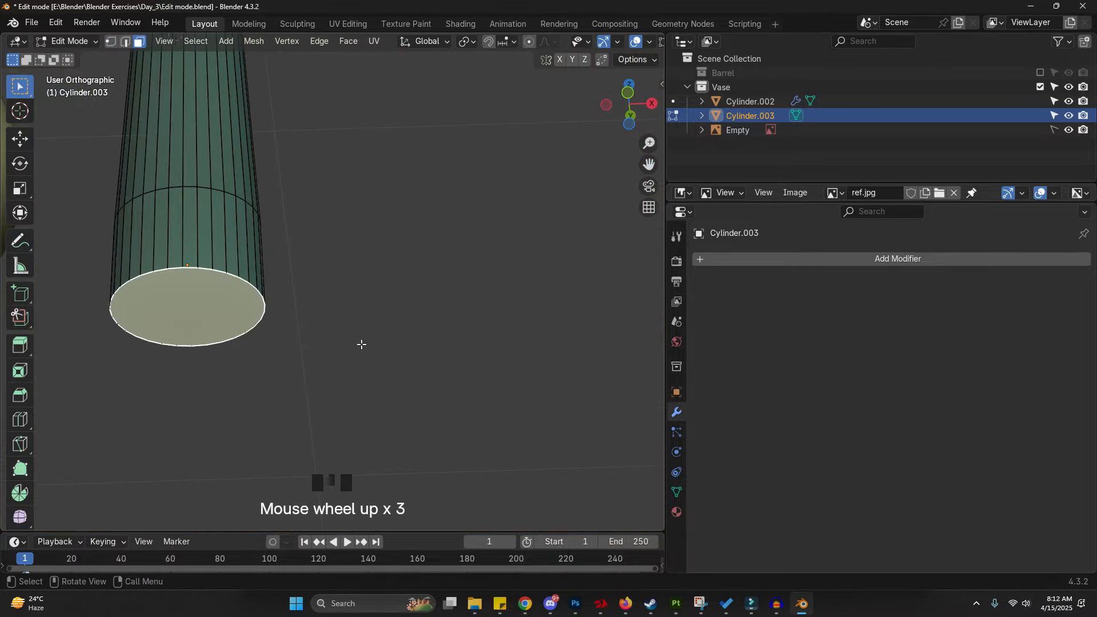
key("i")
left_click(378, 351)
- Extrude the inset bottom face in place and delete the selected geometry
key("e")
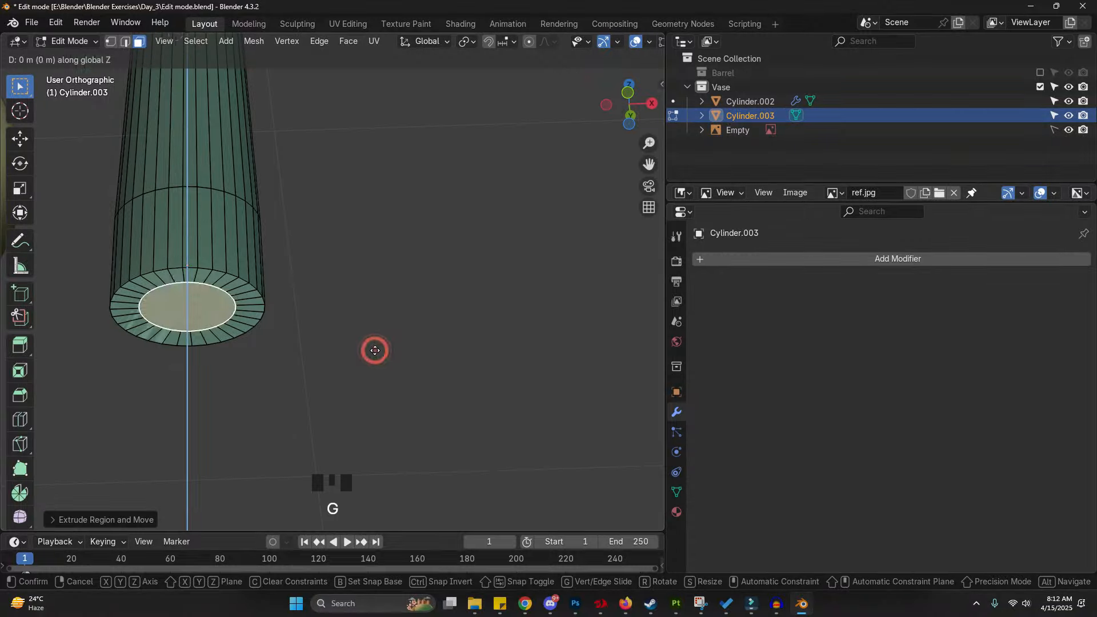
left_click(372, 339)
scroll(372, 338, "down", 2)
middle_click_drag(229, 142, 253, 260)
left_click(283, 211)
key("x")
left_click(371, 183)
mouse_move(370, 252)
middle_mouse_down()
mouse_move(365, 201)
mouse_move(366, 237)
middle_mouse_up()
- Slide the body's middle edge loop upward and bevel it with 3 segments, offset about 0.145 m
key("shift+z")
scroll(303, 297, "up", 1)
key("ctrl+2")
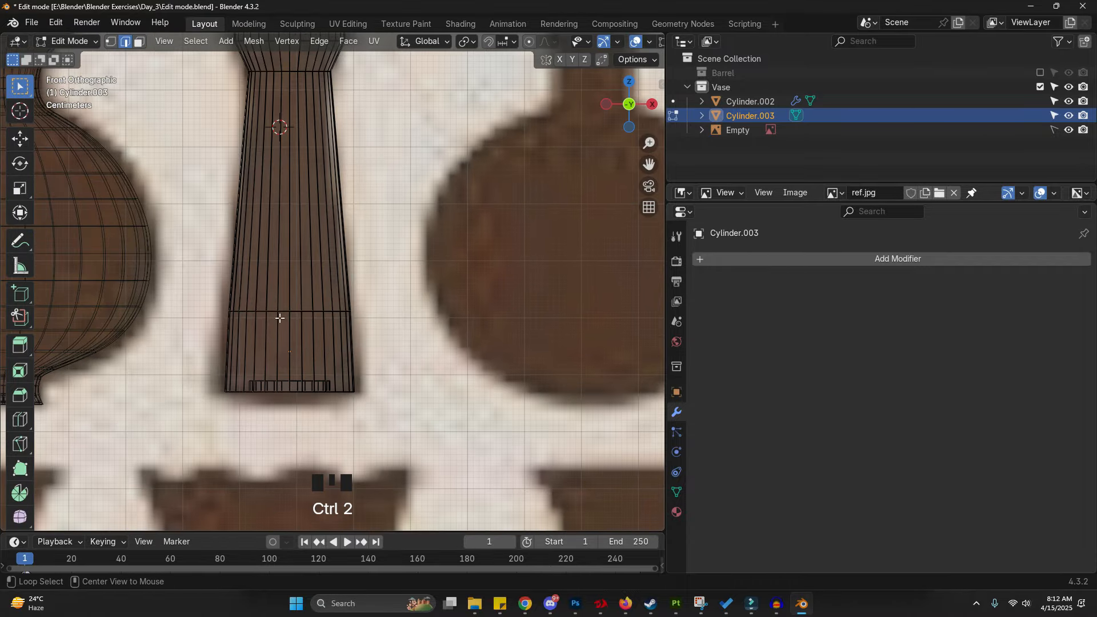
key("z")
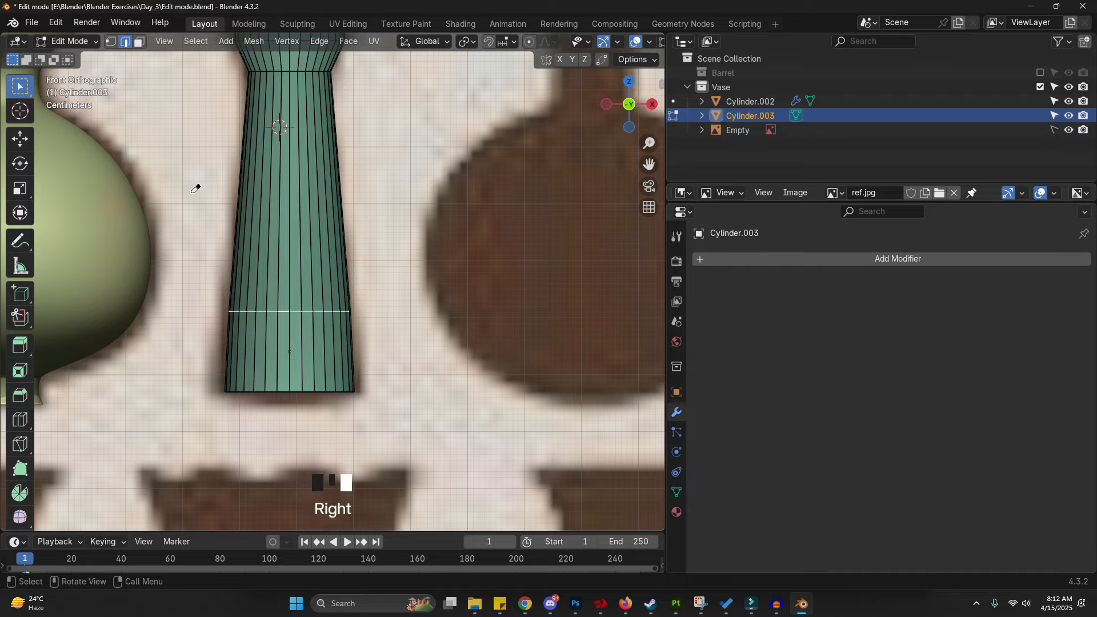
key("g")
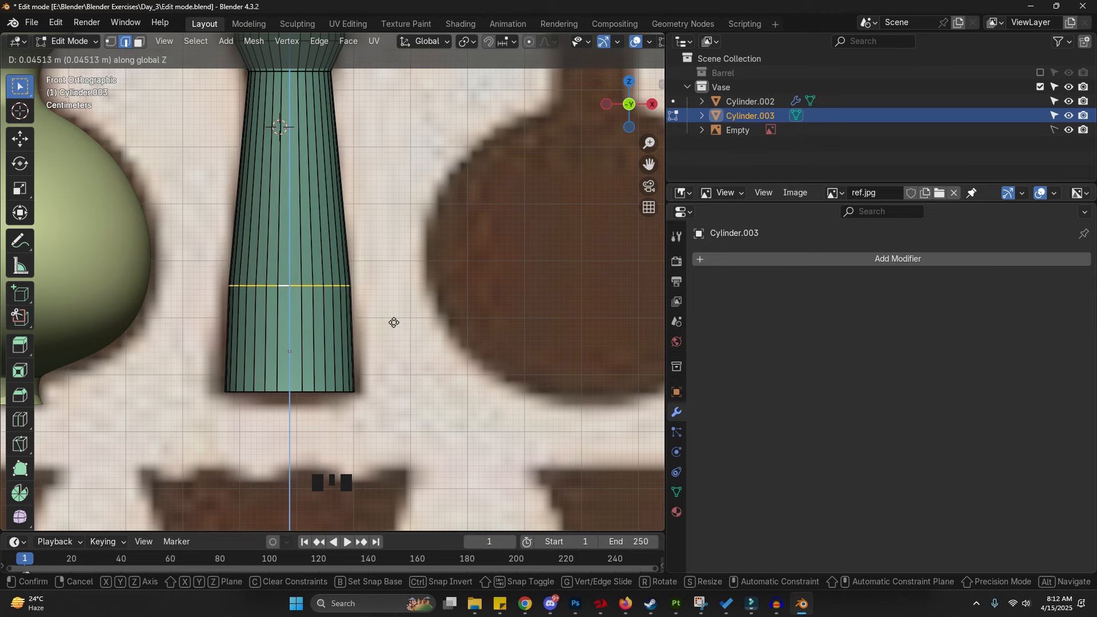
key("Escape")
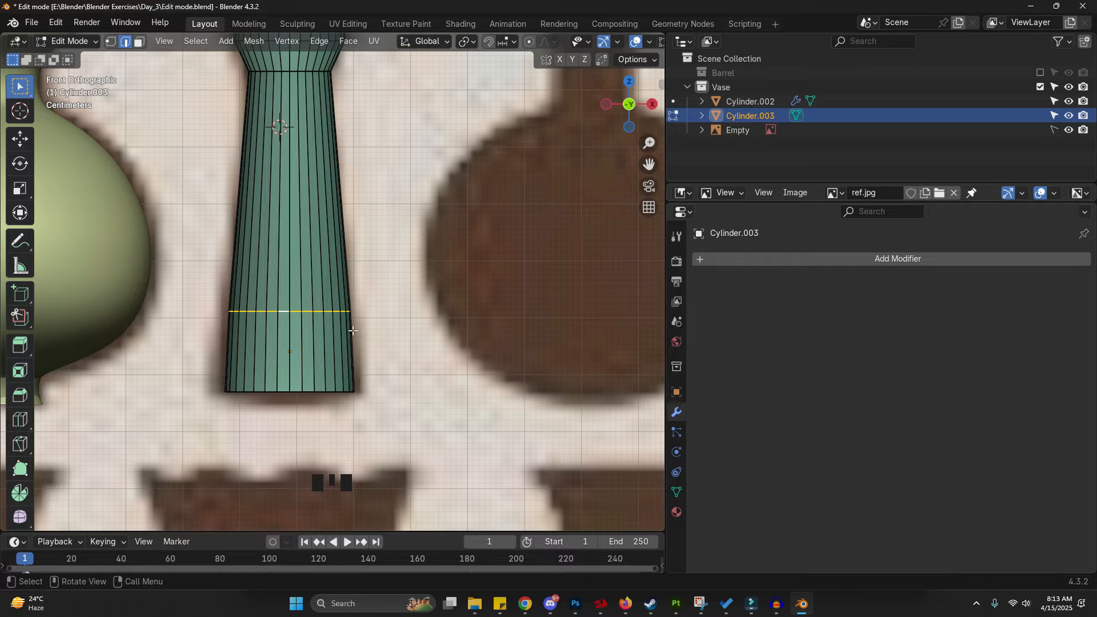
key("g")
key("g")
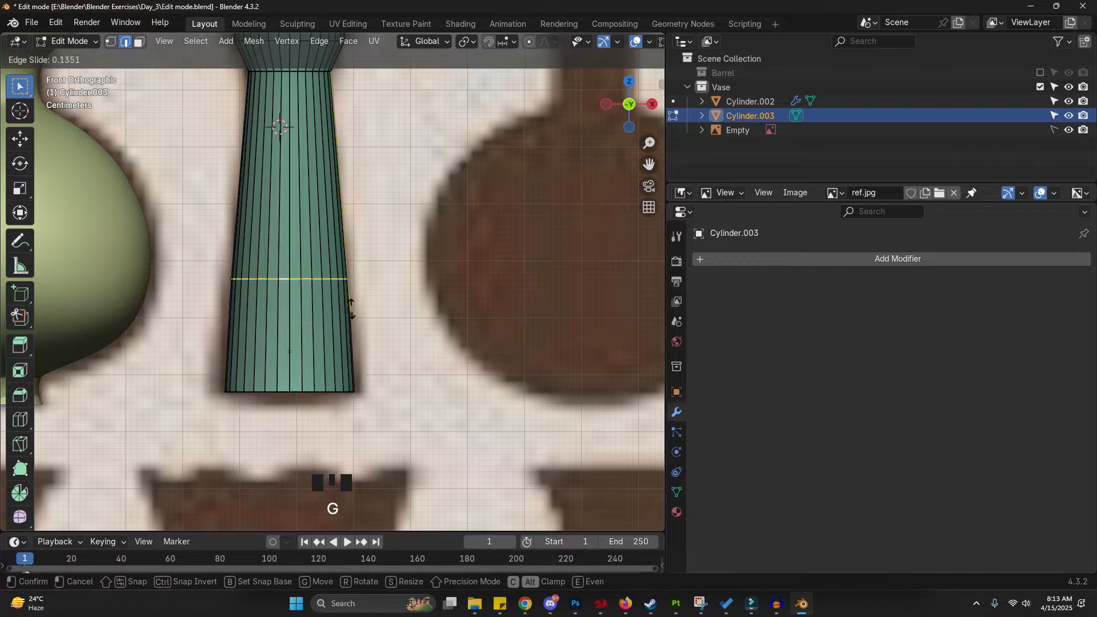
key("g")
key("g")
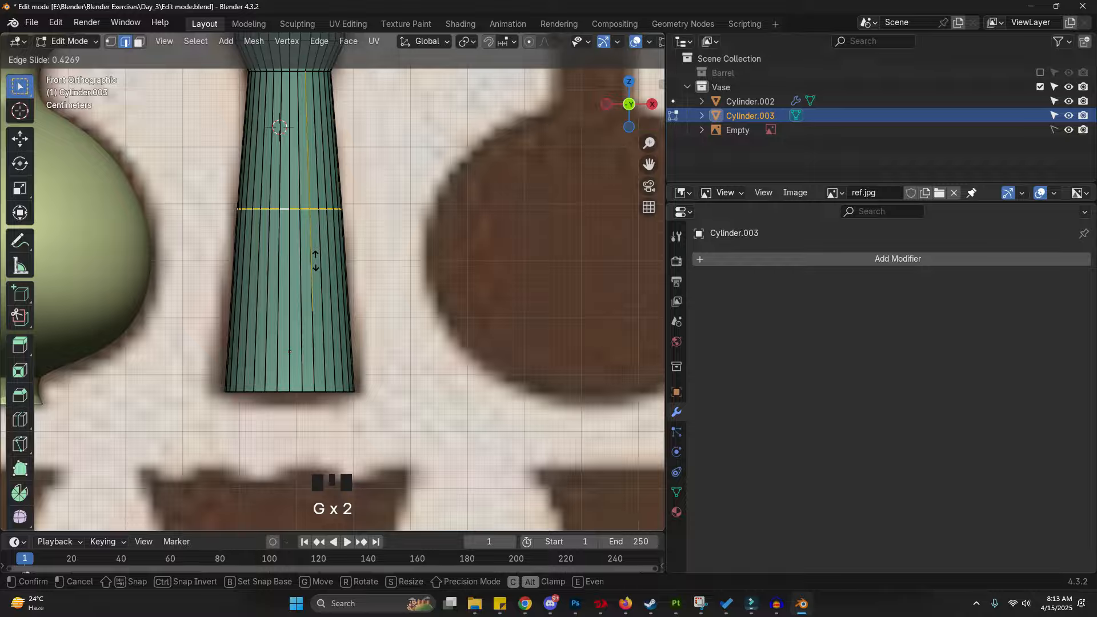
right_click(302, 309)
key("g")
key("g")
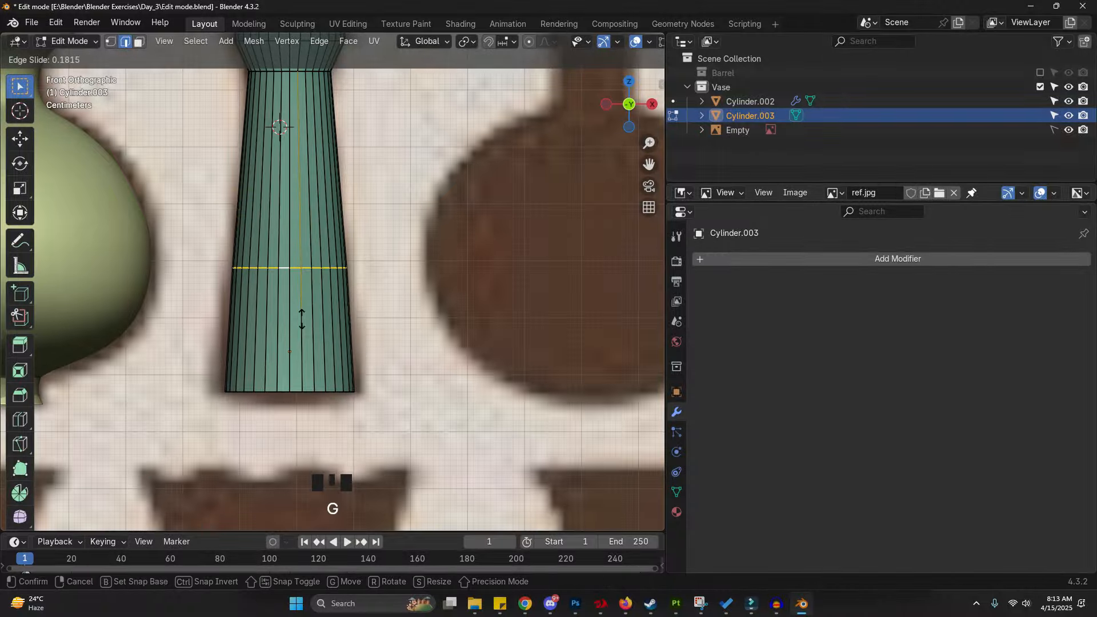
left_click(301, 316)
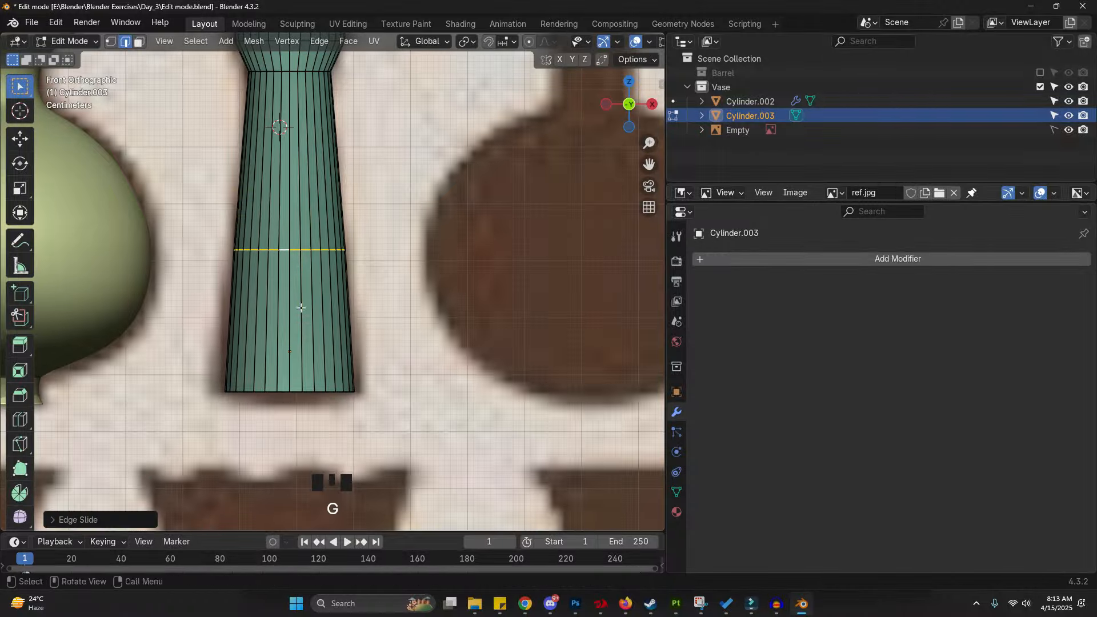
key("ctrl+b")
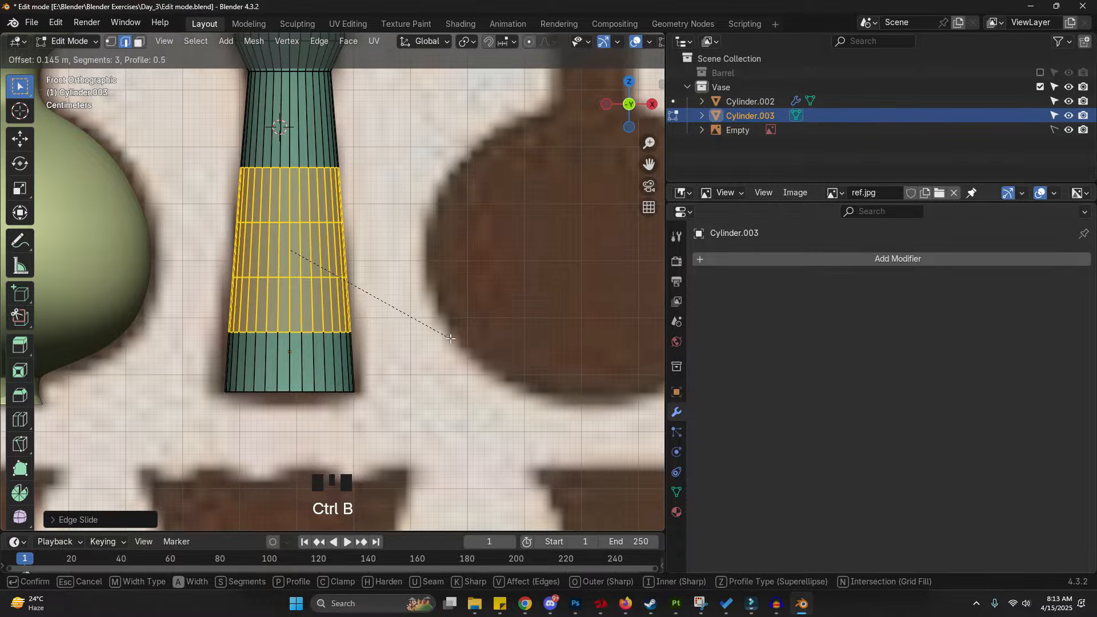
left_click(459, 339)
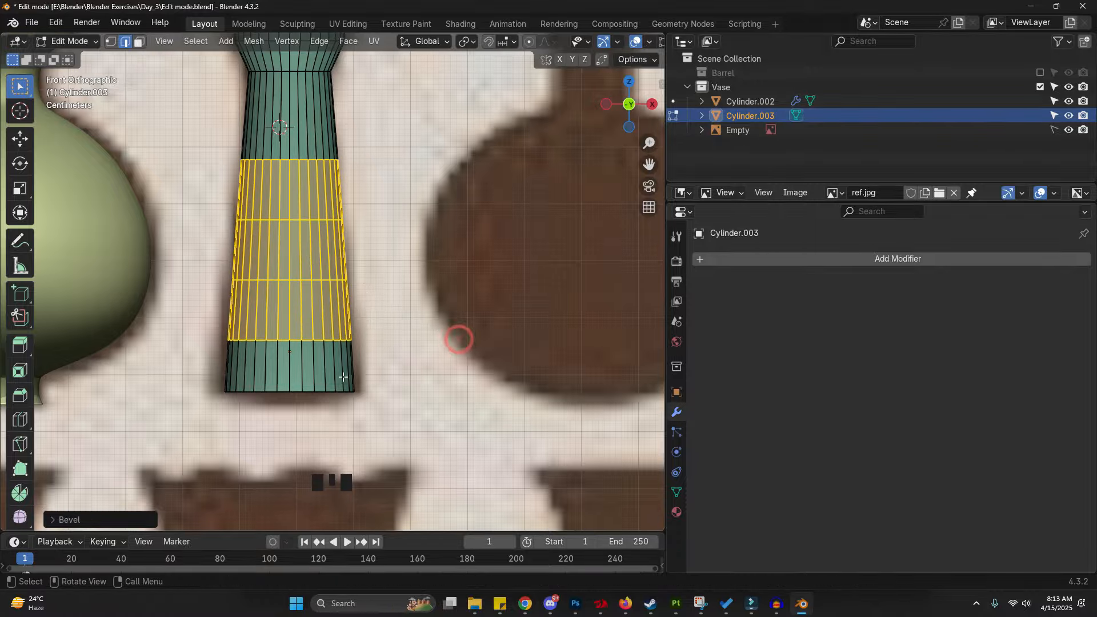
- Select the bottom outer edge loop and bevel it with fewer segments
middle_click_drag(343, 377, 351, 363)
scroll(350, 362, "up", 5)
key("ctrl+2")
left_click(310, 396, "alt")
scroll(372, 401, "up", 1)
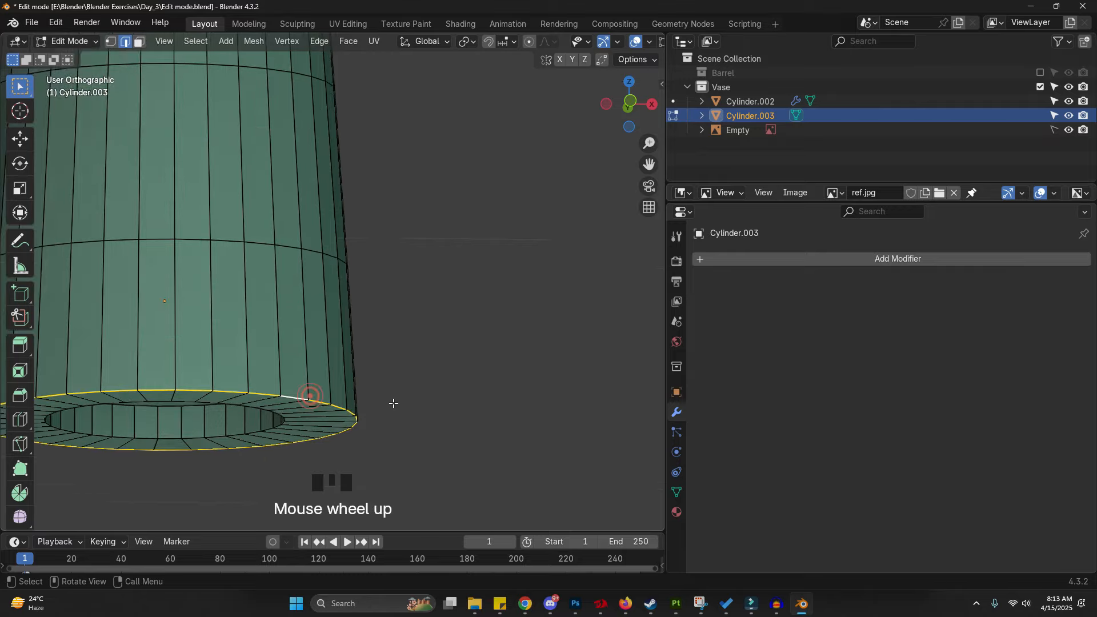
scroll(394, 403, "up", 1)
key("ctrl+b")
scroll(470, 393, "down", 1)
left_click(471, 393)
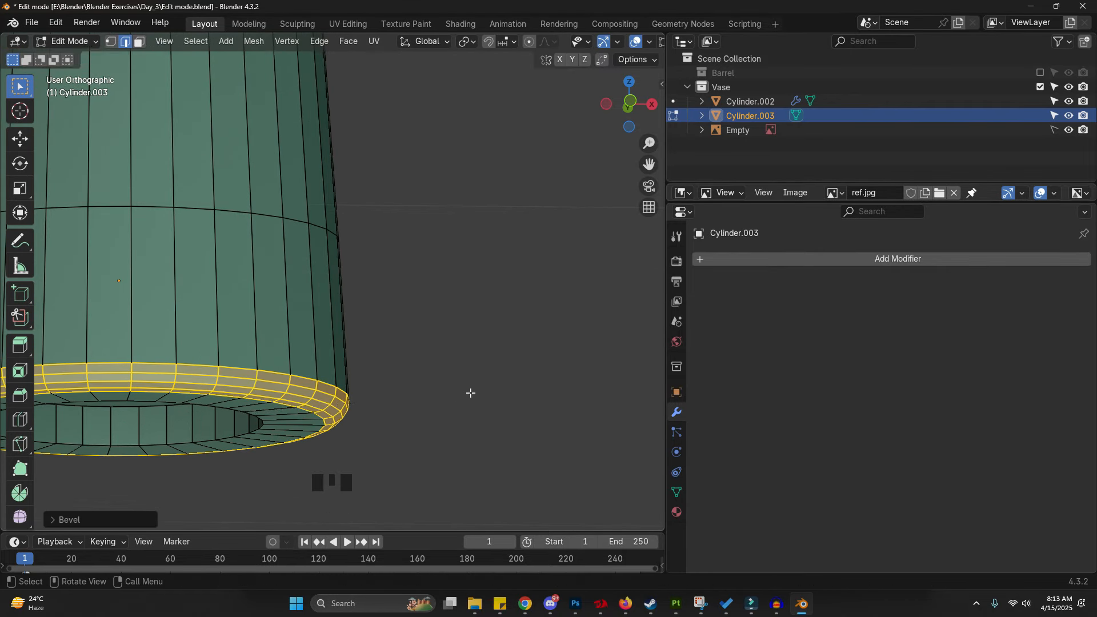
- Select the edge loop near the neck and bevel it
scroll(470, 393, "down", 6)
middle_click_drag(470, 394, 342, 528, "shift")
scroll(338, 314, "up", 3)
scroll(338, 314, "up", 3)
left_click(307, 332, "alt")
middle_click_drag(306, 333, 312, 343)
key("ctrl+b")
scroll(536, 345, "down", 2)
left_click(537, 345)
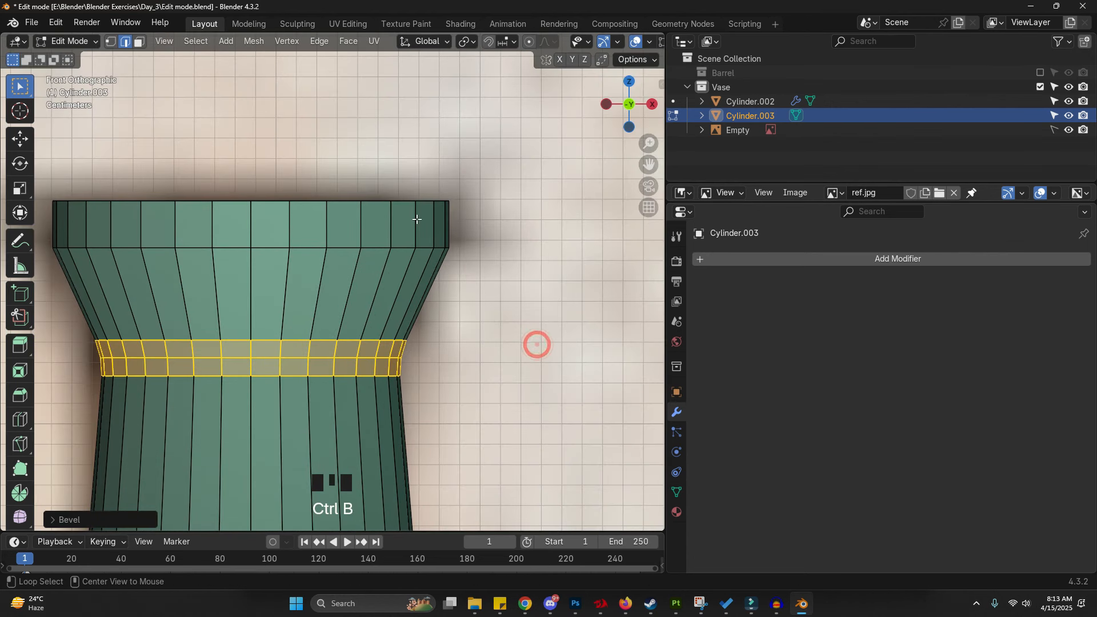
- Switch to wireframe, insert a loop cut below the rim and scale it
left_click(406, 246, "alt")
key("z")
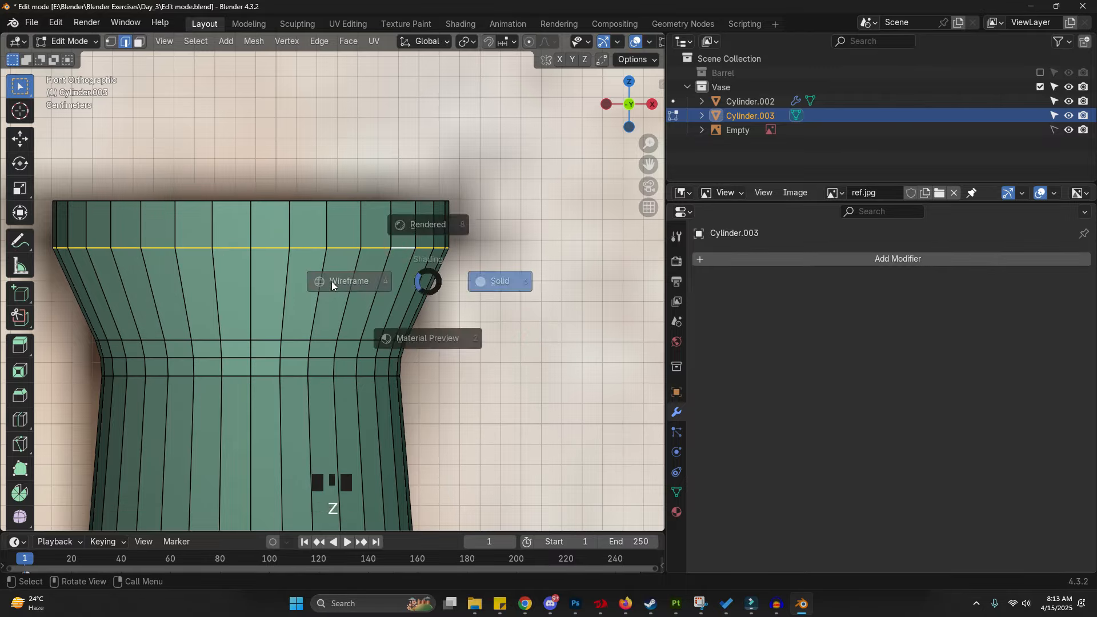
left_click(331, 281)
key("ctrl+r")
left_click(430, 303)
left_click(430, 302)
key("z")
key("s")
left_click(480, 311)
- Try to bevel the new loop with 2 segments, offset about 0.006 m
key("ctrl+b")
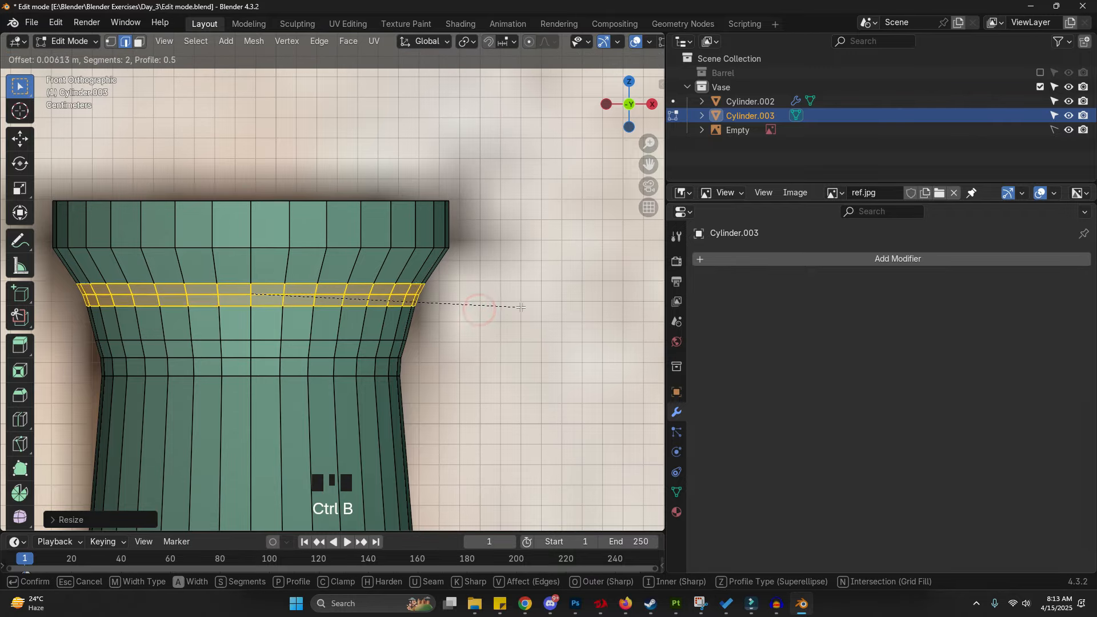
left_click(503, 292)
key("ctrl+z")
- Bevel the edge loop just below the rim
scroll(429, 245, "up", 4)
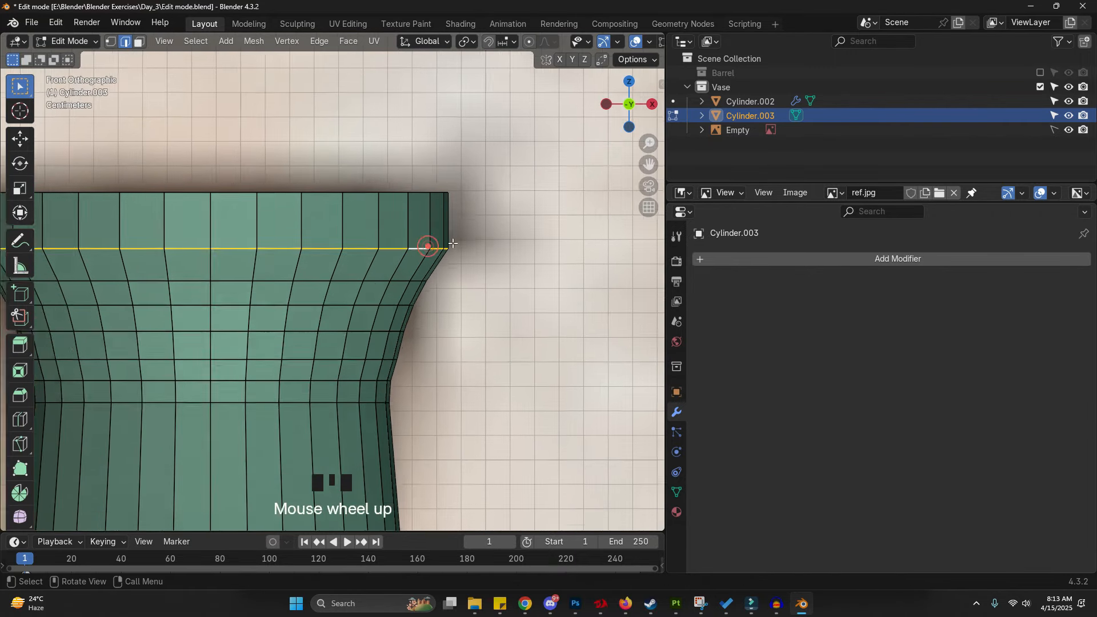
key("ctrl+b")
left_click(442, 188)
left_click(439, 184, "alt")
left_click(438, 184, "alt")
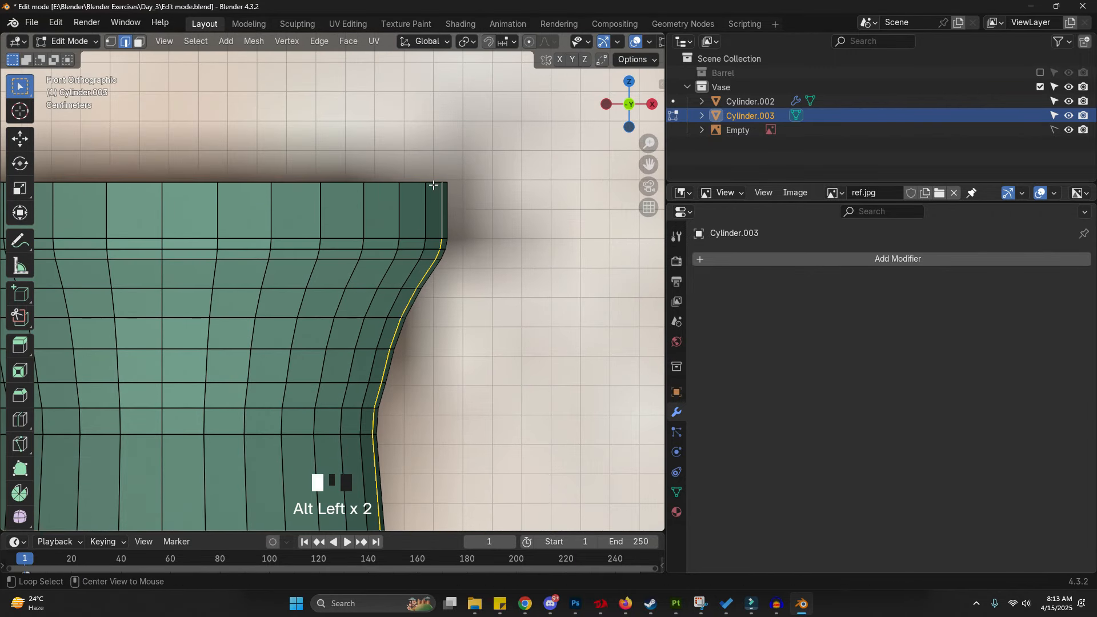
scroll(436, 181, "down", 2)
- Return to Object Mode and add Solidify and Bevel modifiers to the vase
key("Tab")
left_click(767, 260)
left_click(767, 259)
type("s")
left_click(816, 295)
middle_click_drag(325, 271, 336, 309)
mouse_move(960, 354)
left_mouse_down("shift")
mouse_move(935, 355)
mouse_move(960, 355)
left_mouse_up("shift")
left_click(937, 294)
left_click(937, 294)
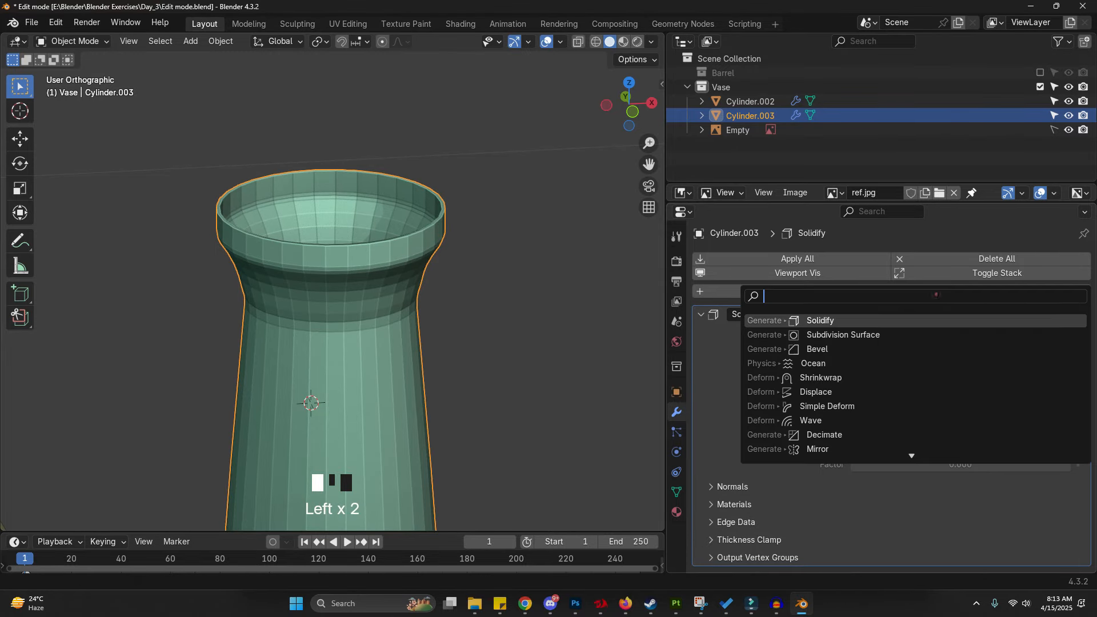
left_click(836, 348)
- Set the Solidify thickness to -0.005 m and the Bevel modifier amount to 0.001 m, adding a segment
scroll(453, 166, "up", 4)
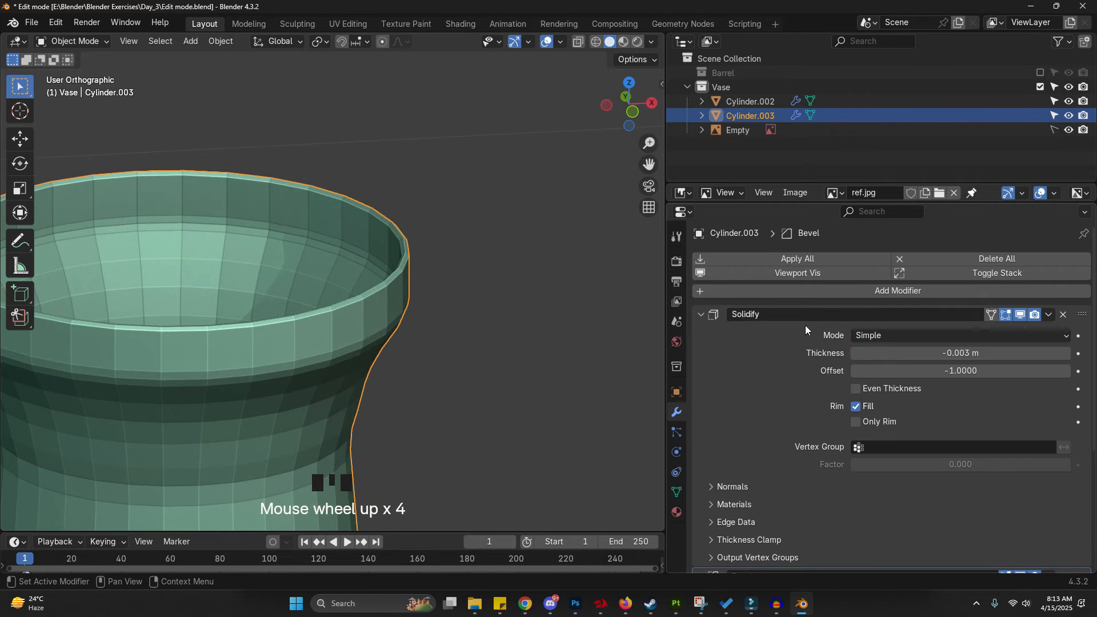
left_click_drag(937, 348, 937, 353, "shift")
scroll(916, 384, "down", 6)
left_click_drag(946, 454, 902, 459, "shift")
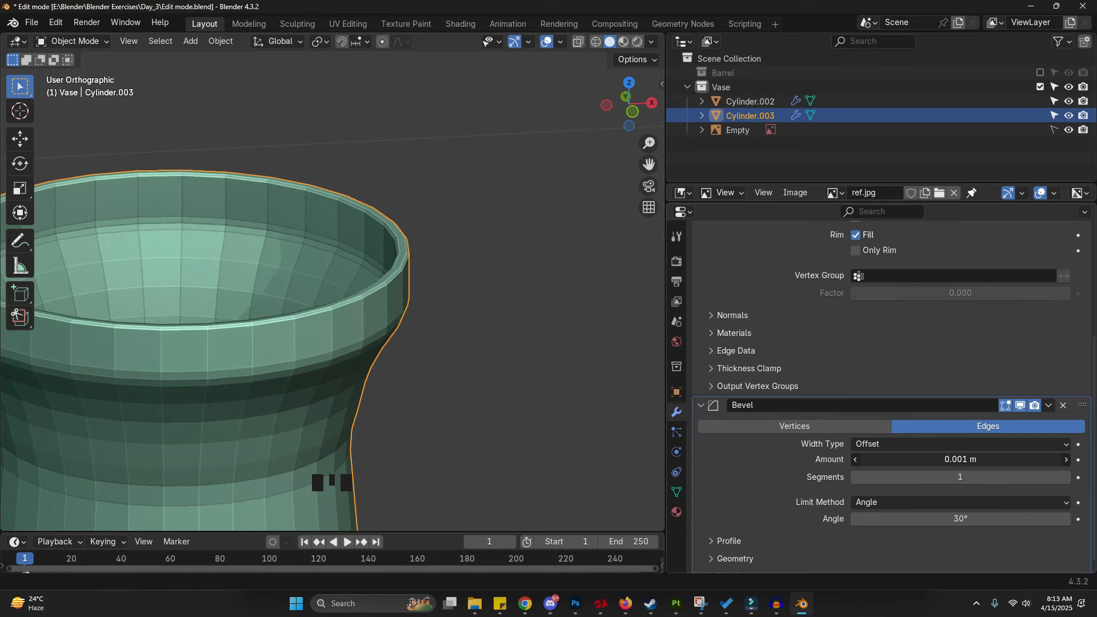
left_click(1043, 475)
- Add a Subdivision Surface modifier and shade the vase smooth
scroll(1044, 471, "up", 7)
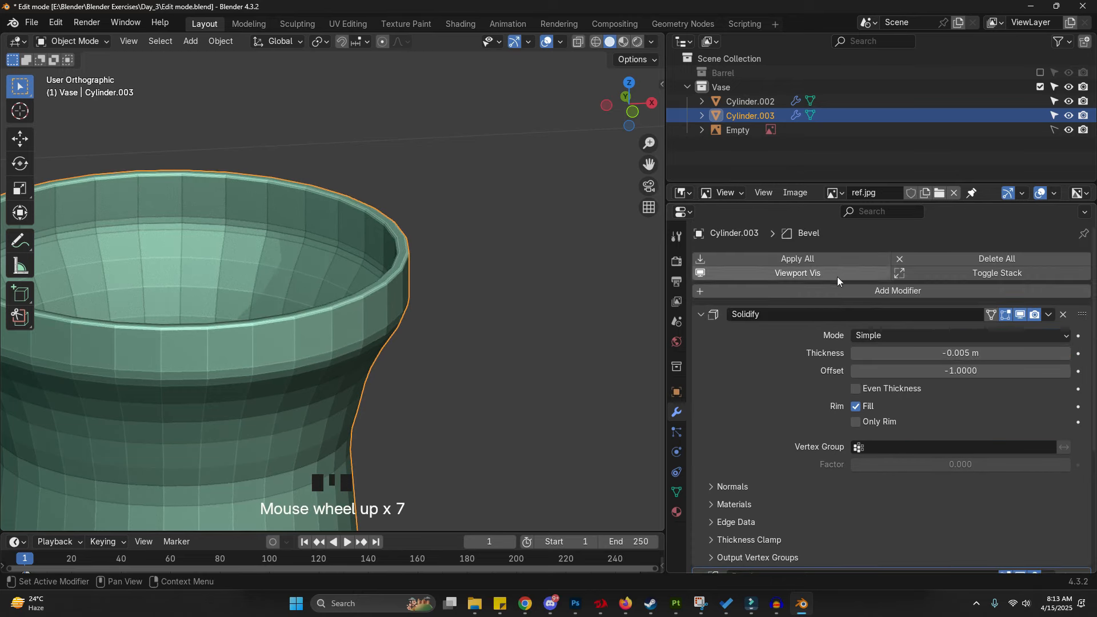
left_click(840, 291)
type("s")
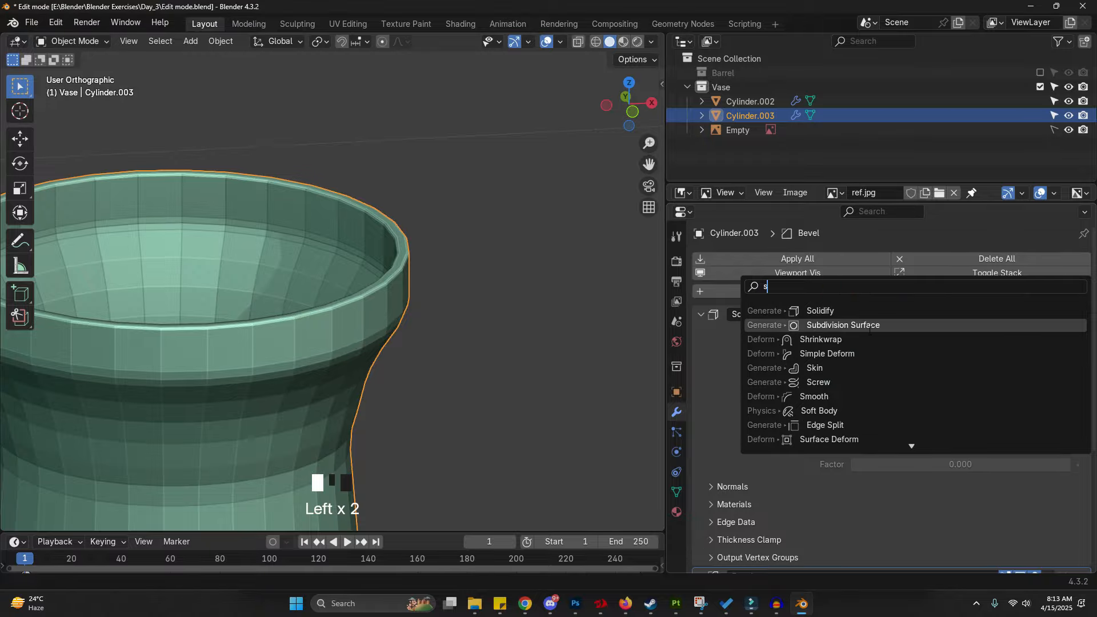
left_click(844, 325)
scroll(420, 180, "down", 6)
right_click(368, 260)
left_click(368, 259)
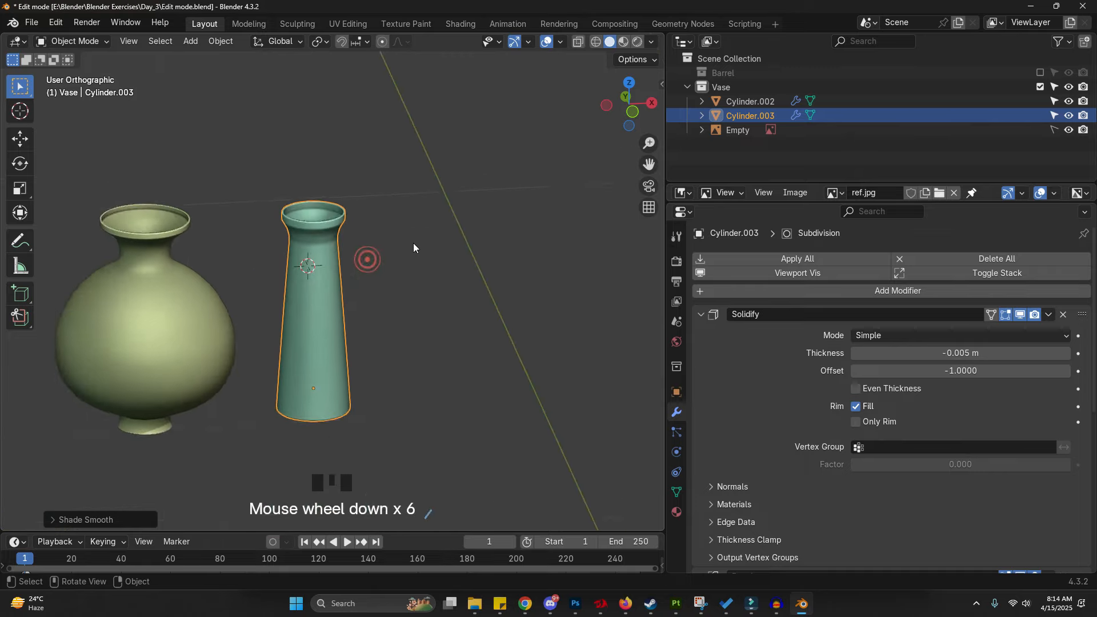
middle_click_drag(413, 242, 434, 253)
middle_click_drag(417, 293, 360, 296, "shift")
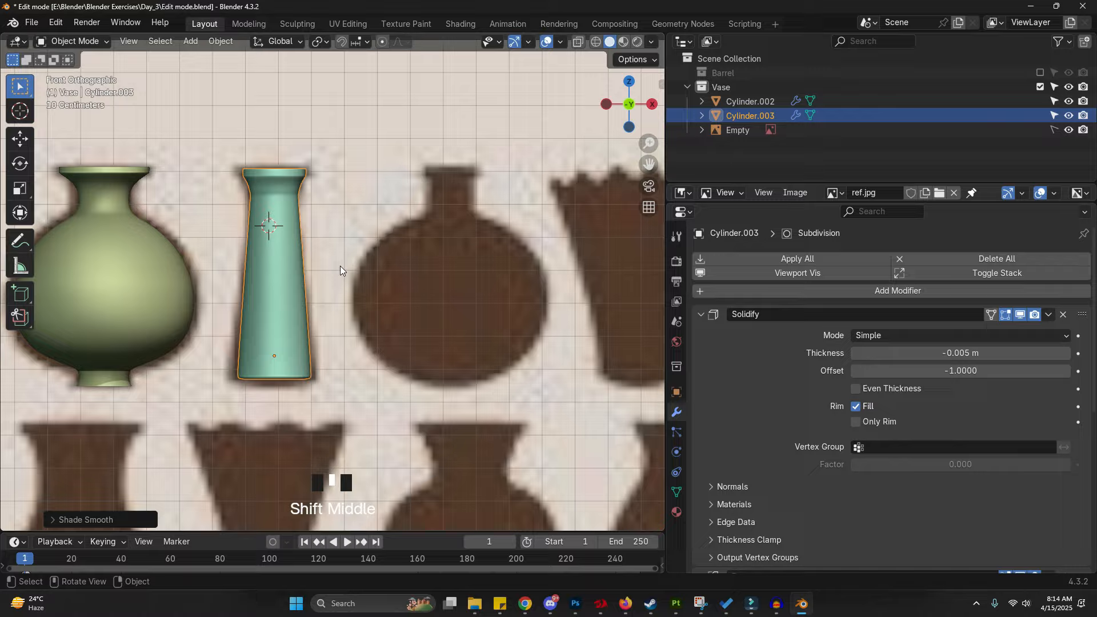
left_click(435, 206)
key("shift+a")
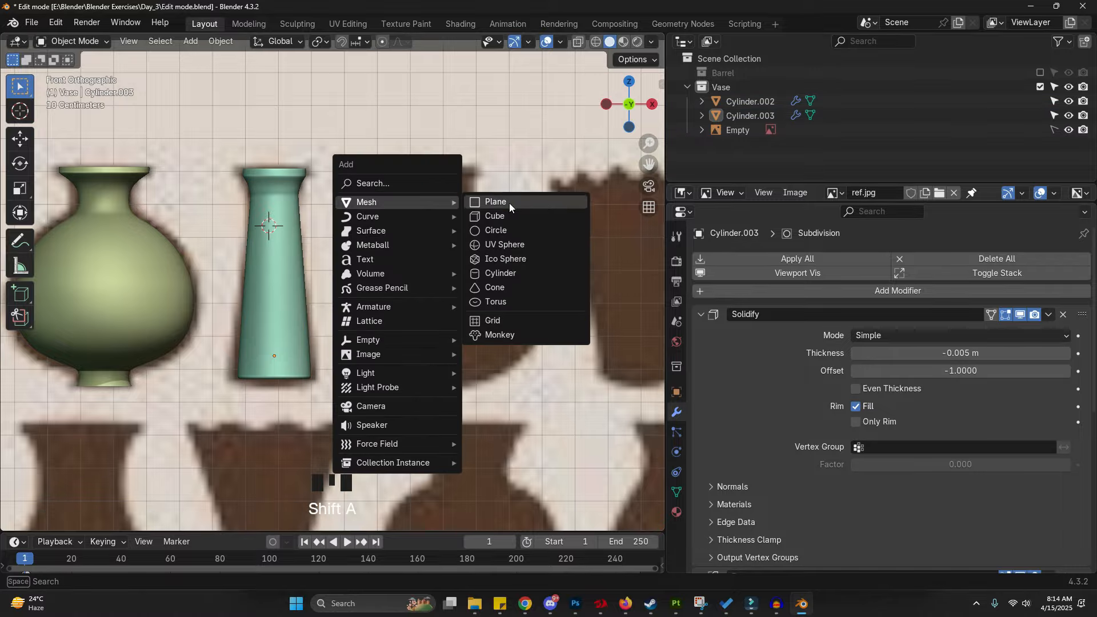
scroll(236, 139, "down", 5)
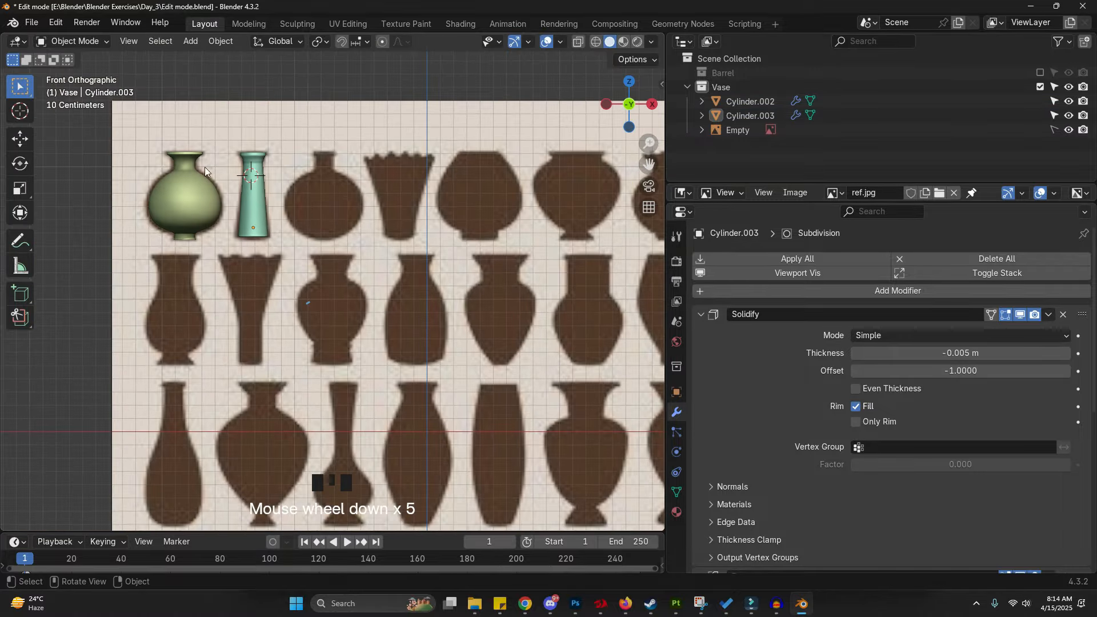
- Add a cylinder mesh beside the modelled vases in the reference view
middle_click_drag(584, 283, 440, 245, "shift")
scroll(426, 248, "down", 1)
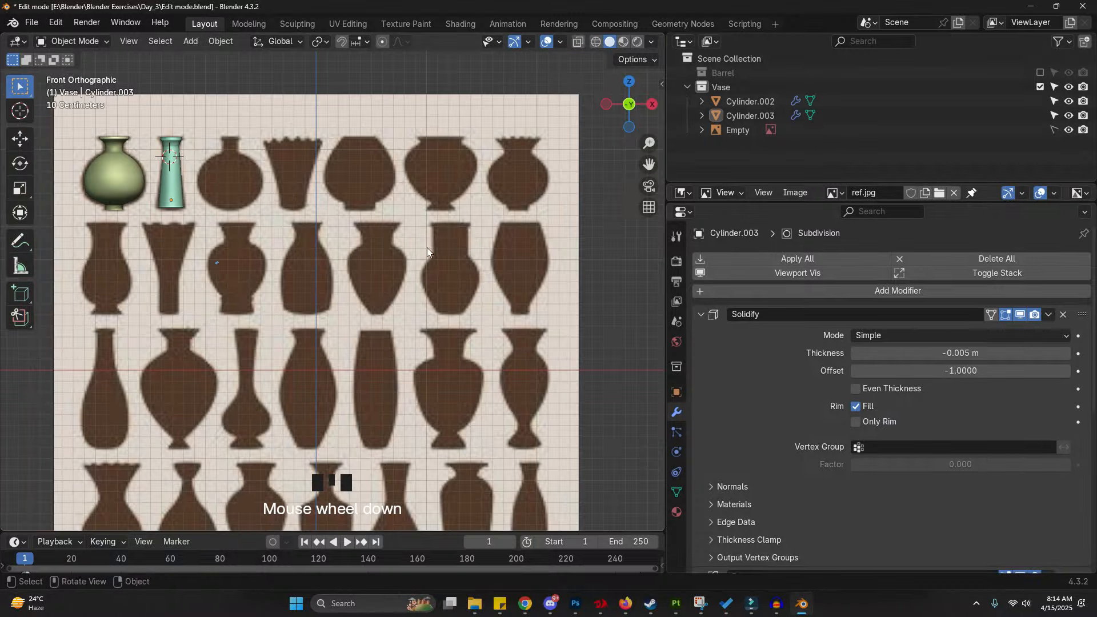
middle_click_drag(371, 309, 381, 222, "shift")
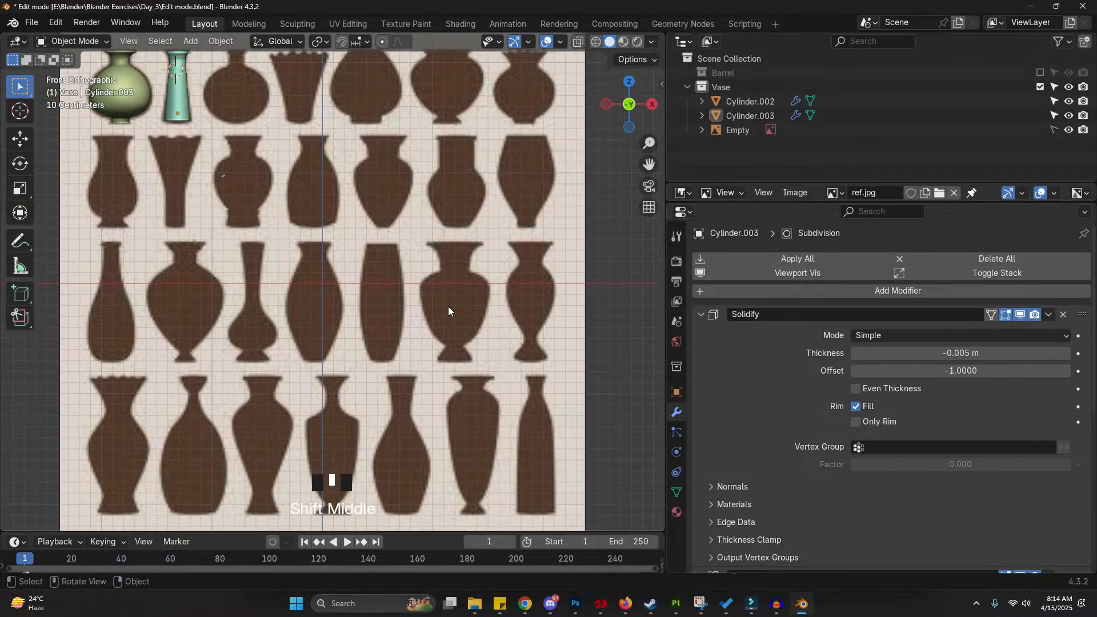
middle_click_drag(448, 306, 426, 248, "shift")
right_click(443, 250, "shift")
scroll(386, 230, "down", 2)
key("shift+a")
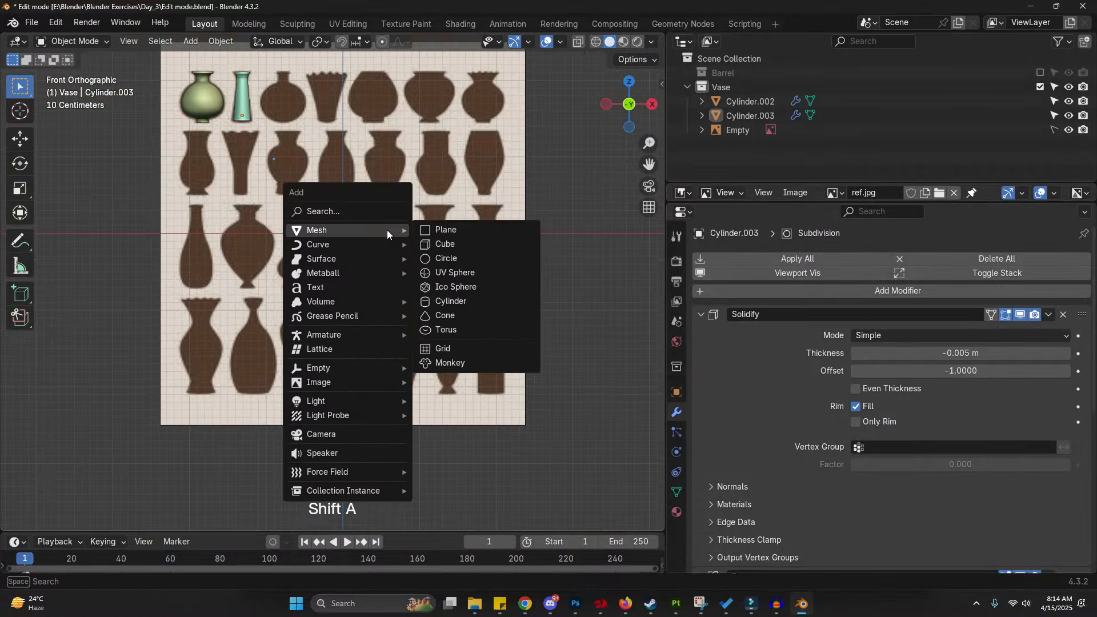
key("shift+a")
mouse_move(457, 256)
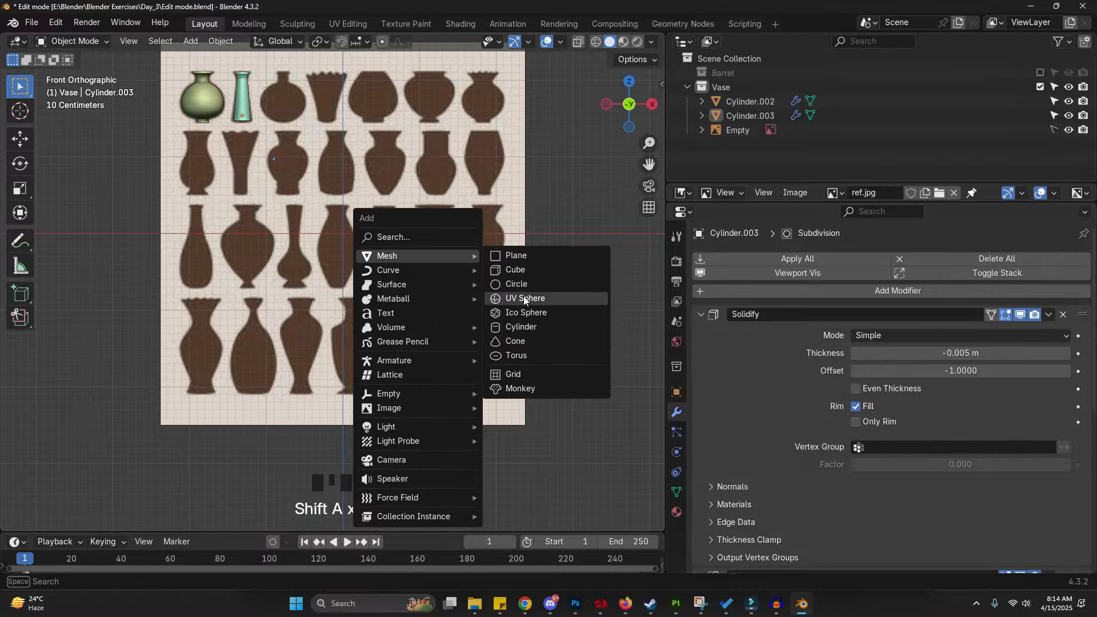
left_click(529, 326)
- Scale the cylinder down and move it along X over a vase reference in the third row
scroll(514, 238, "up", 2)
key("s")
left_click(418, 271)
scroll(368, 259, "up", 3)
key("g")
key("x")
left_click(487, 294)
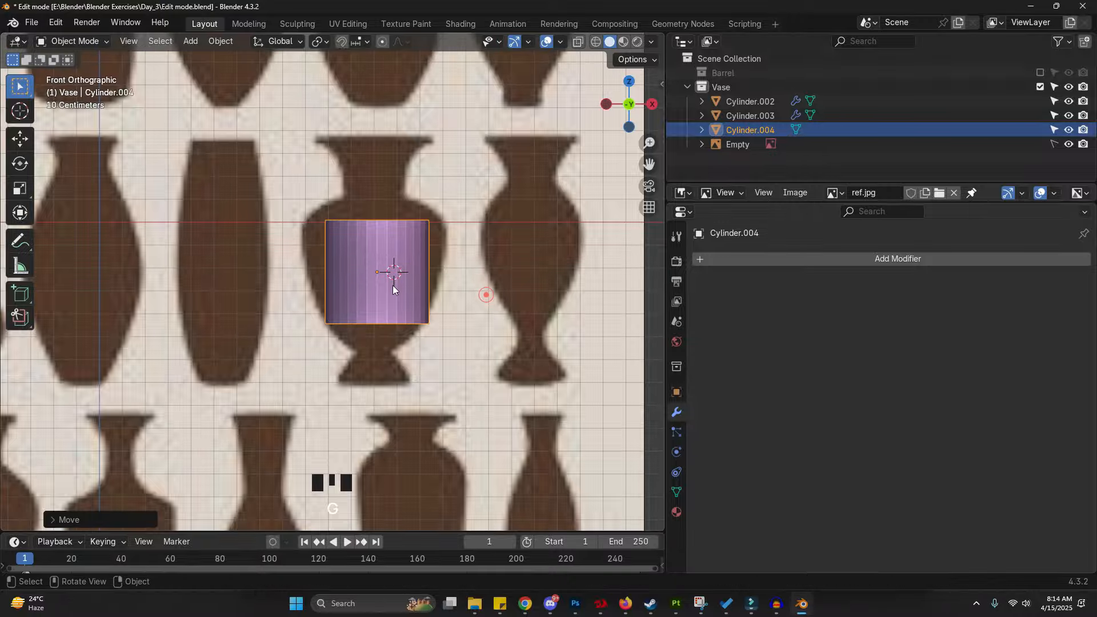
- Resize the cylinder and move it along Z and X so it sits over the vase's foot
scroll(380, 286, "up", 3)
scroll(379, 286, "down", 1)
key("g")
key("z")
left_click(461, 401)
middle_click_drag(462, 405, 469, 369, "shift")
key("s")
left_click(474, 368)
key("g")
key("z")
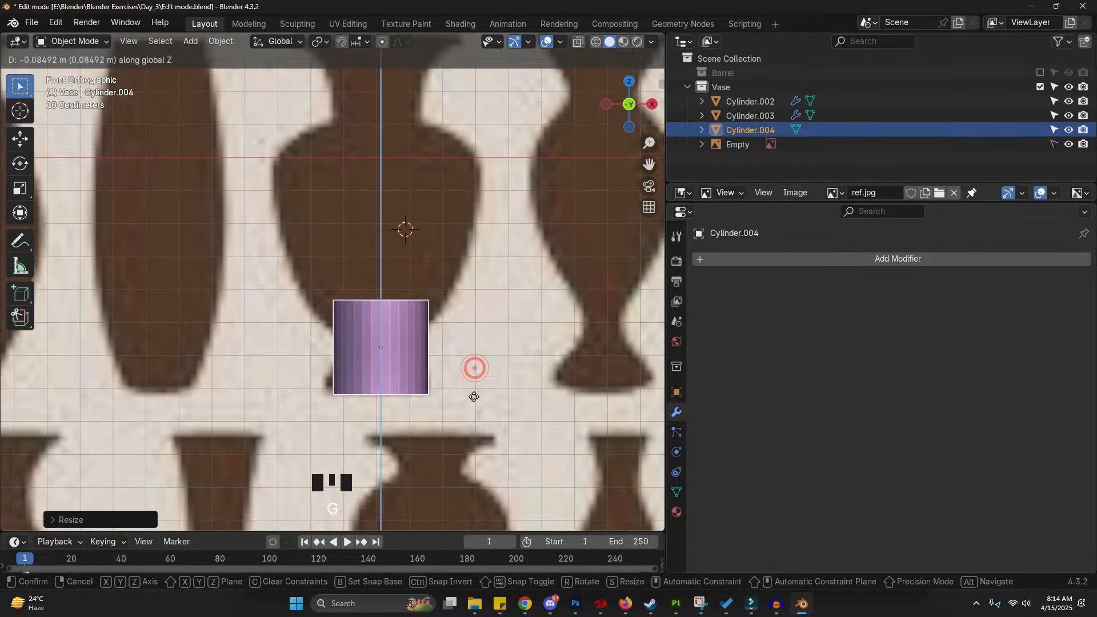
left_click(473, 394)
key("z")
scroll(546, 334, "up", 3)
key("g")
key("z")
left_click(506, 353)
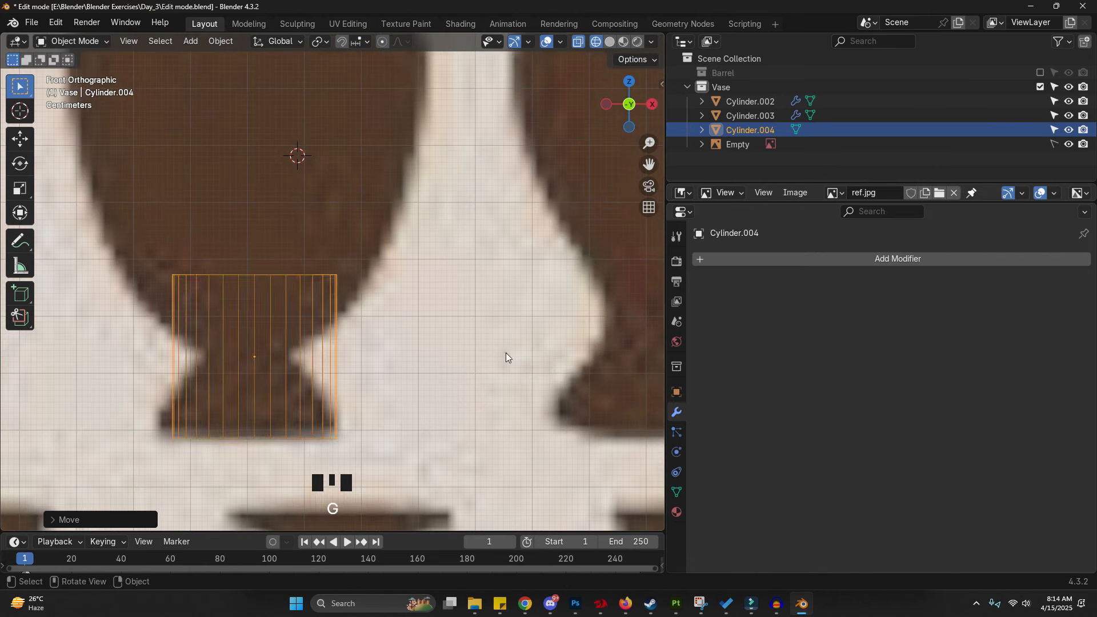
key("g")
key("x")
left_click(497, 353)
key("g")
key("z")
right_click(504, 352)
key("g")
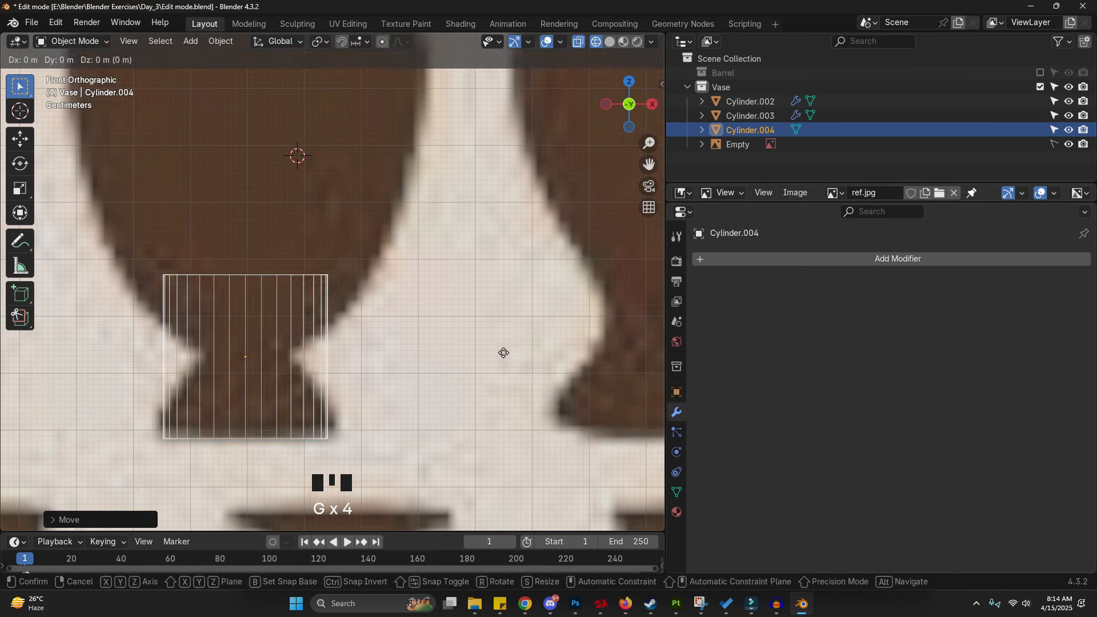
key("x")
left_click(504, 352)
middle_click_drag(498, 355, 436, 362, "shift")
- In Edit Mode, select the cylinder's top vertices and lower them along Z to the foot's top
key("Tab")
key("ctrl+1")
left_click_drag(167, 184, 475, 278)
key("g")
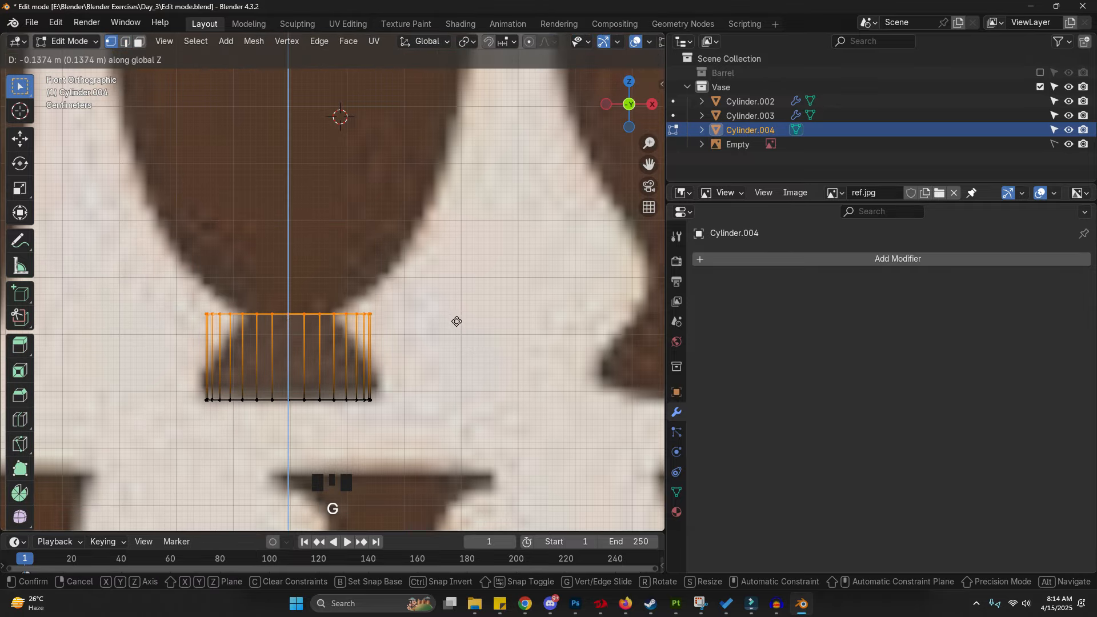
left_click(459, 324)
- Scale the top ring inward to match the narrow top of the foot
key("s")
left_click(441, 337)
key("s")
key("z")
key("Escape")
key("s")
left_click(443, 345)
- Select the bottom ring, move it along Z and scale it outward to the foot's base
left_click_drag(179, 382, 461, 461)
key("g")
key("z")
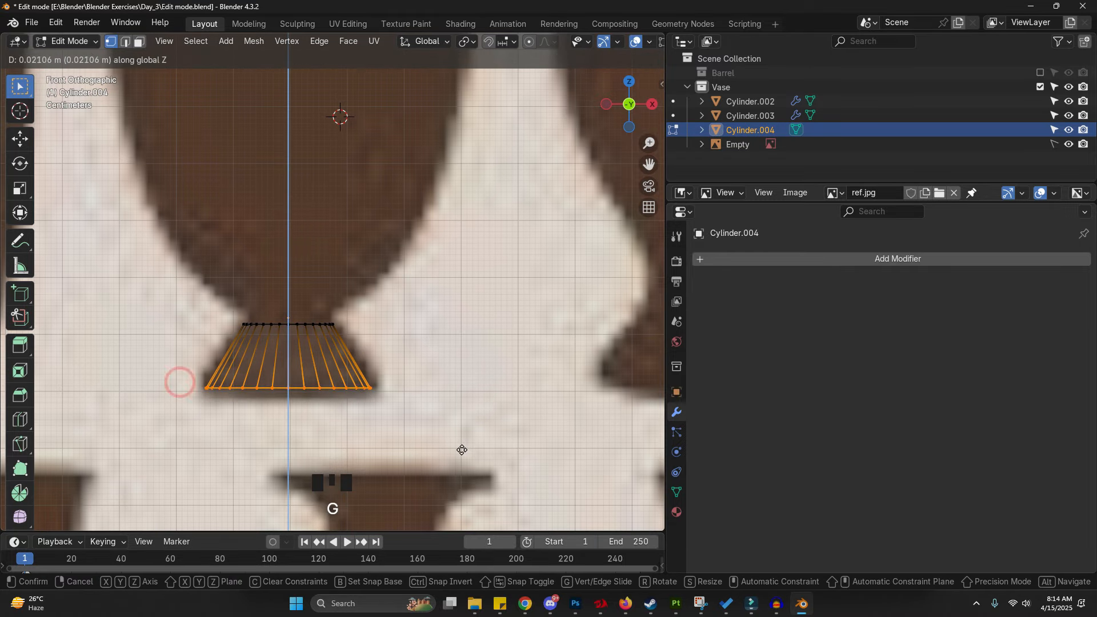
key("s")
left_click(477, 455)
middle_click_drag(460, 441, 477, 453, "shift")
- Select the top ring, adjust its height, and extrude a short ring just above it
left_click_drag(232, 316, 404, 366)
key("g")
key("z")
left_click(409, 363)
scroll(377, 225, "down", 3)
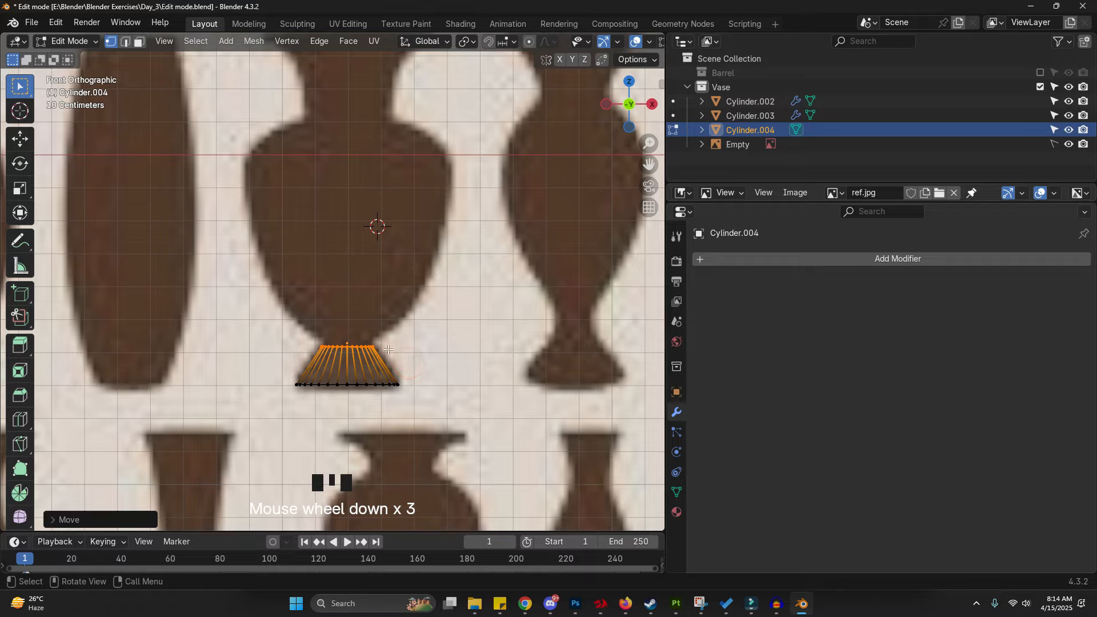
scroll(366, 335, "up", 4)
scroll(365, 335, "up", 2)
key("e")
left_click(365, 341)
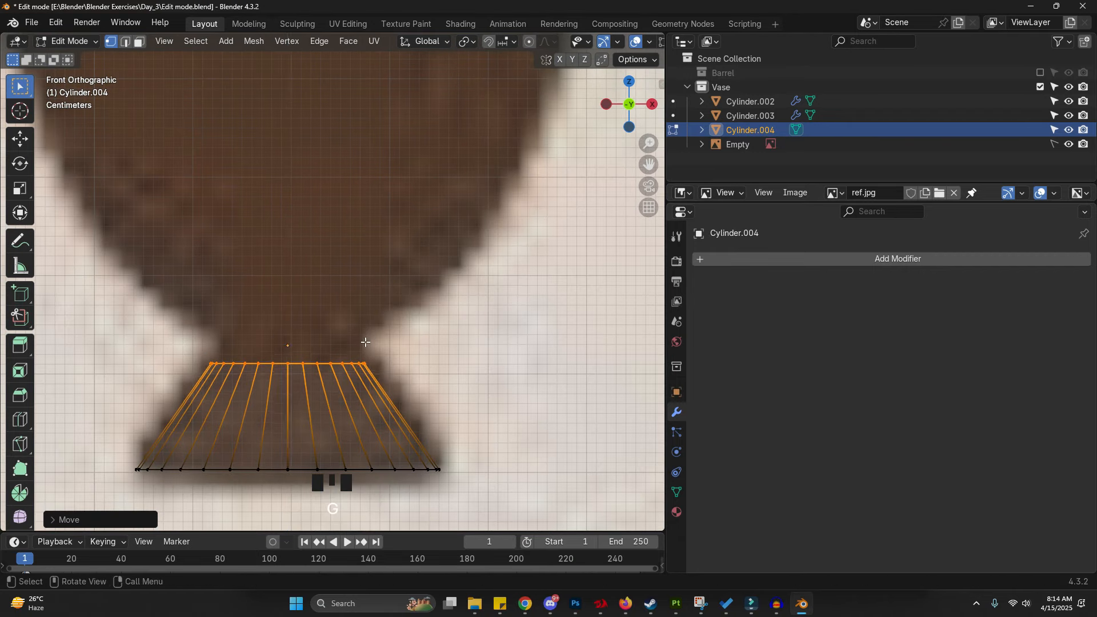
key("g")
key("z")
left_click(392, 347)
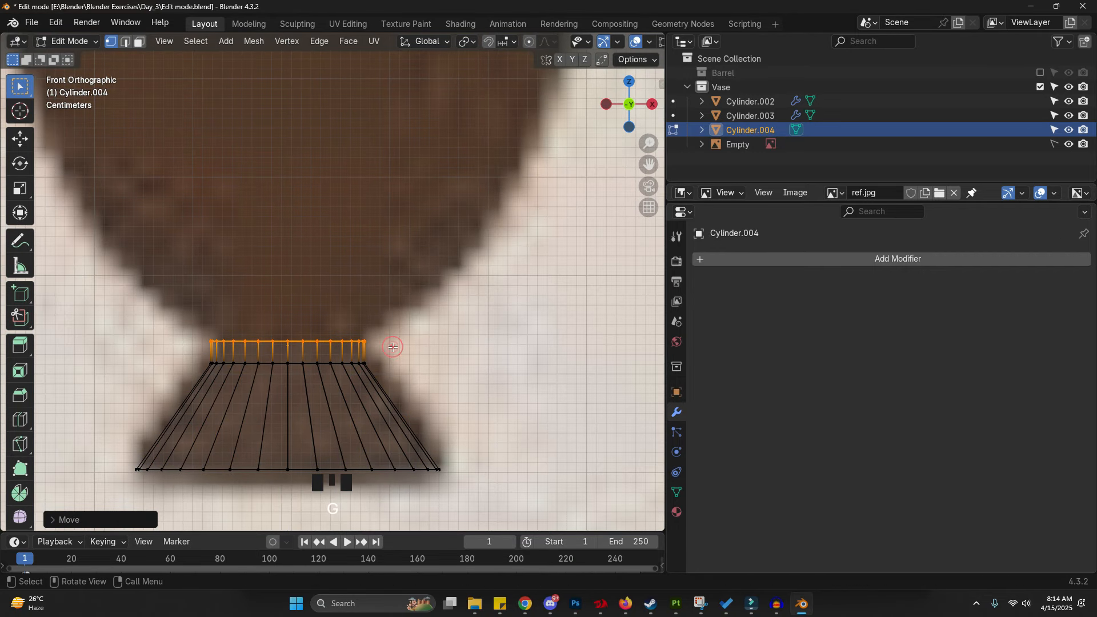
- Move the extruded ring up along Z to the neck and scale it to the neck's width
scroll(392, 347, "down", 6)
key("g")
key("z")
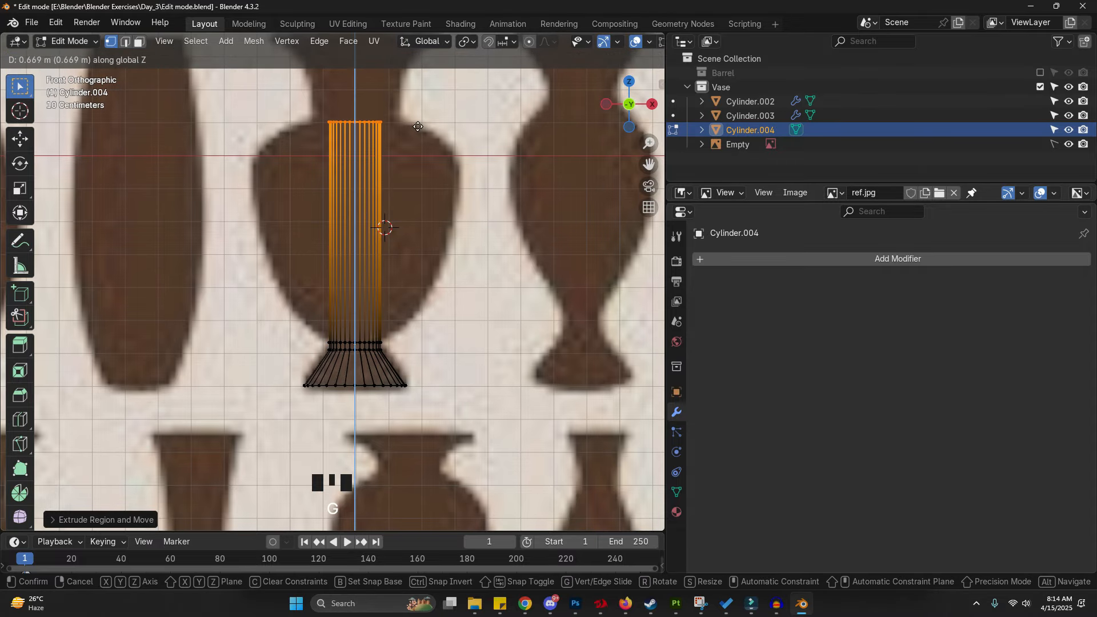
left_click(418, 126)
key("s")
left_click(460, 139)
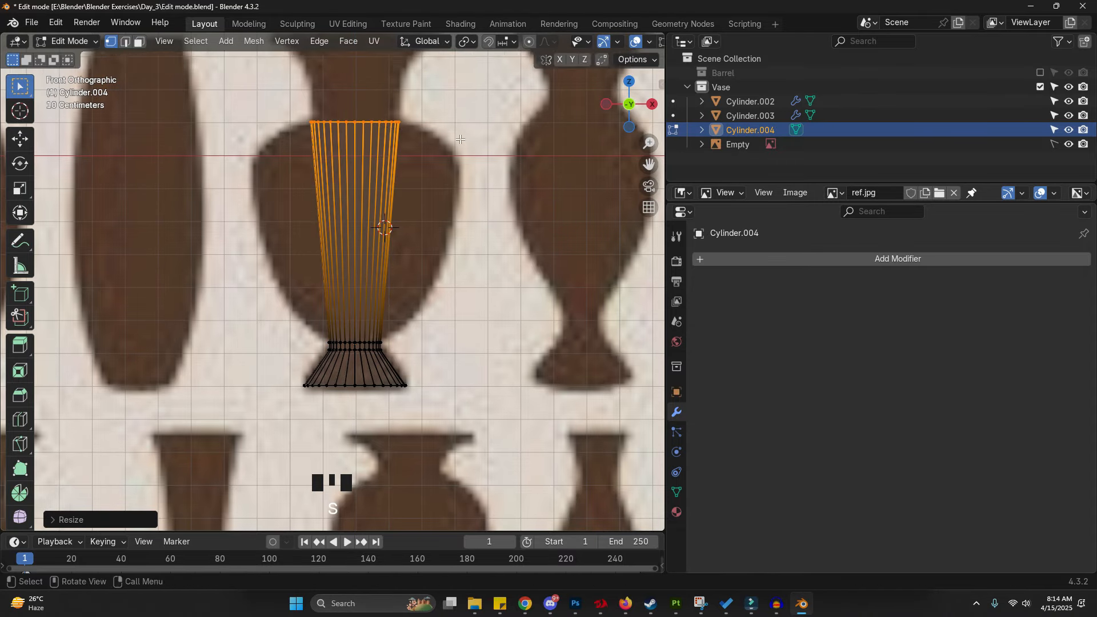
middle_click_drag(459, 140, 396, 277, "shift")
- Extrude the top ring up along Z to the top of the neck and scale it
key("e")
right_click(396, 276)
key("g")
key("z")
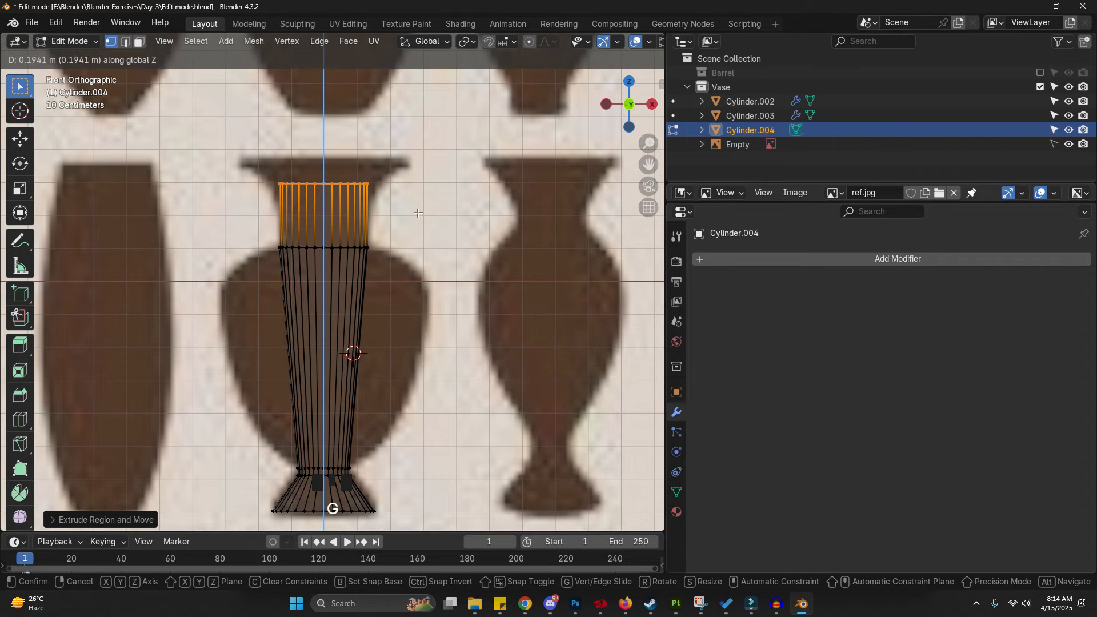
left_click(417, 219)
key("s")
left_click(439, 218)
- Extrude the top ring up and scale it outward to form the flared rim
key("e")
right_click(438, 218)
key("g")
key("z")
left_click(444, 204)
key("s")
left_click(519, 202)
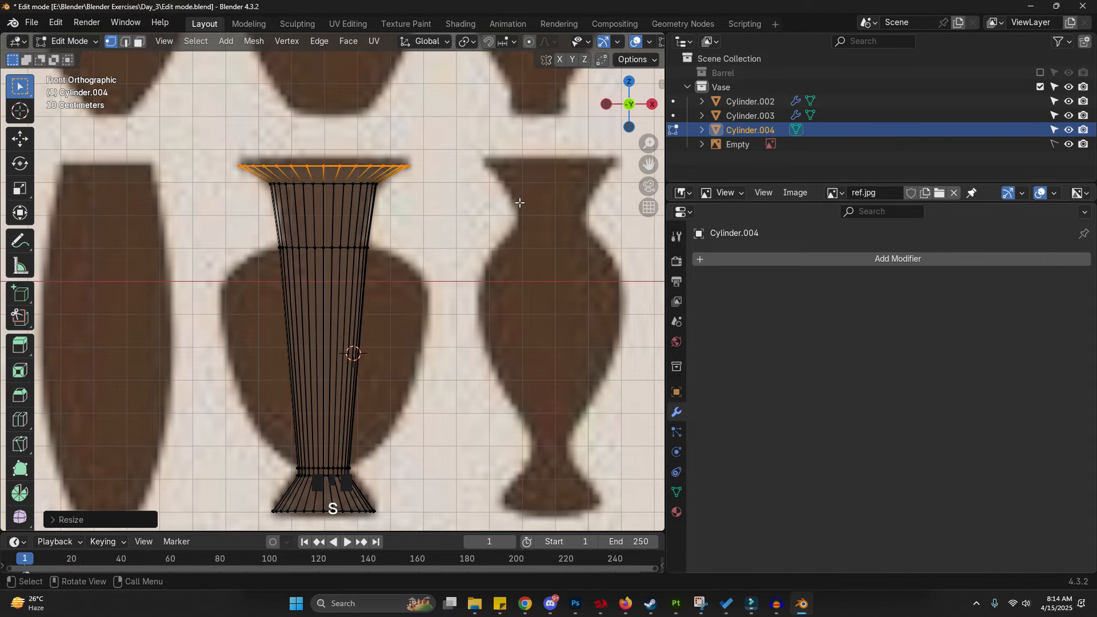
- Extrude a thin lip above the rim and scale it slightly
key("e")
right_click(518, 202)
key("g")
key("z")
left_click(521, 195)
key("s")
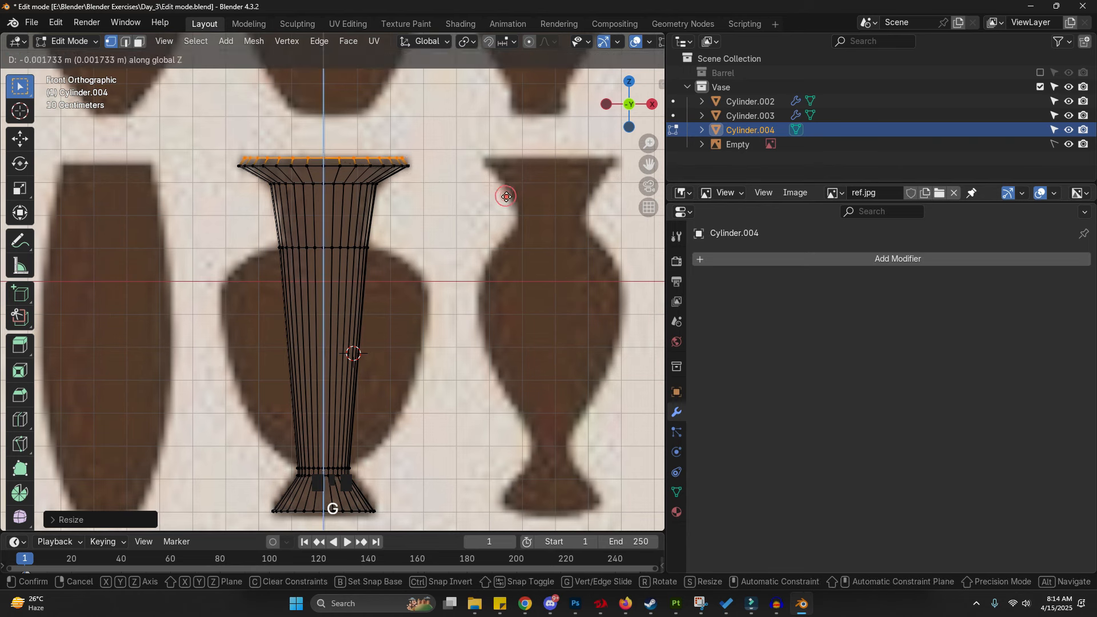
left_click(514, 197)
- Add a loop cut through the body and move it up along Z to the shoulder
middle_click_drag(361, 376, 373, 311, "shift")
key("ctrl+r")
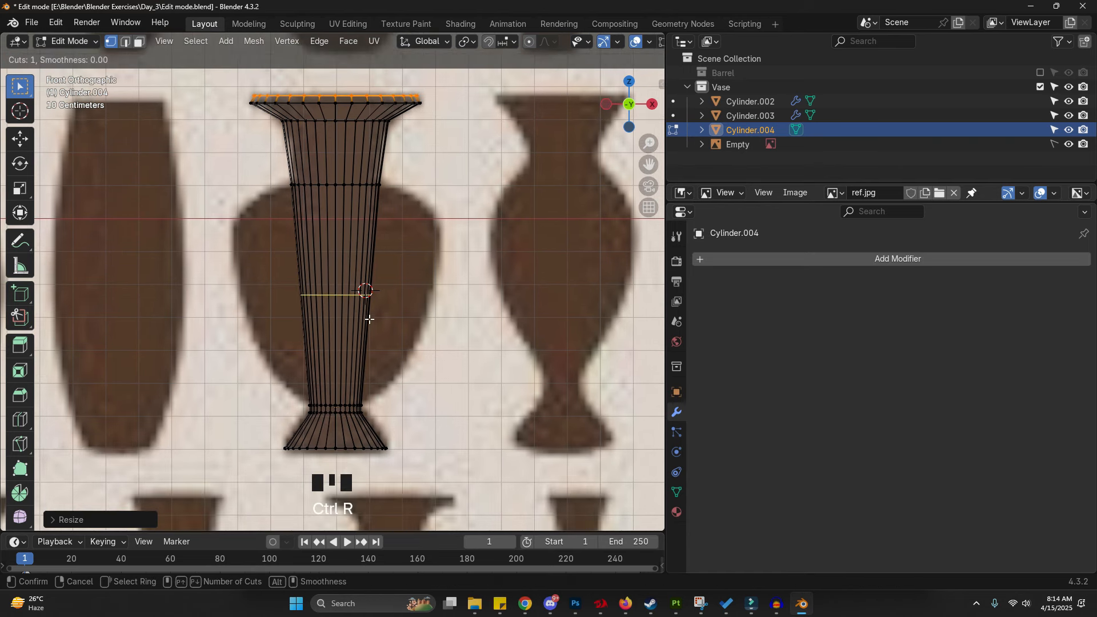
left_click(382, 316)
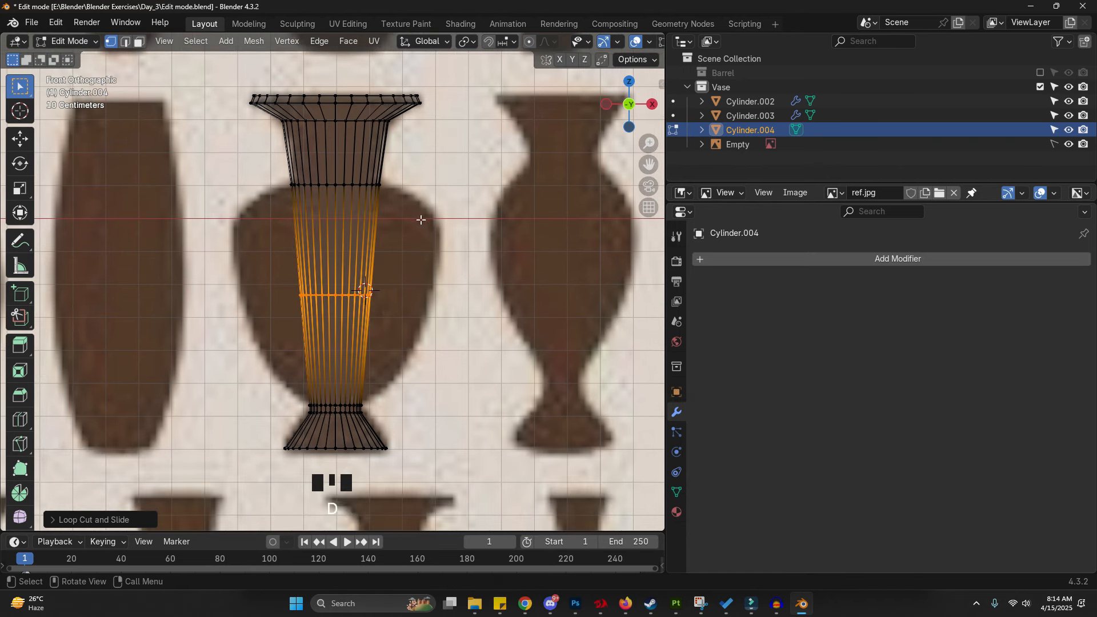
left_click_drag(420, 230, 437, 230)
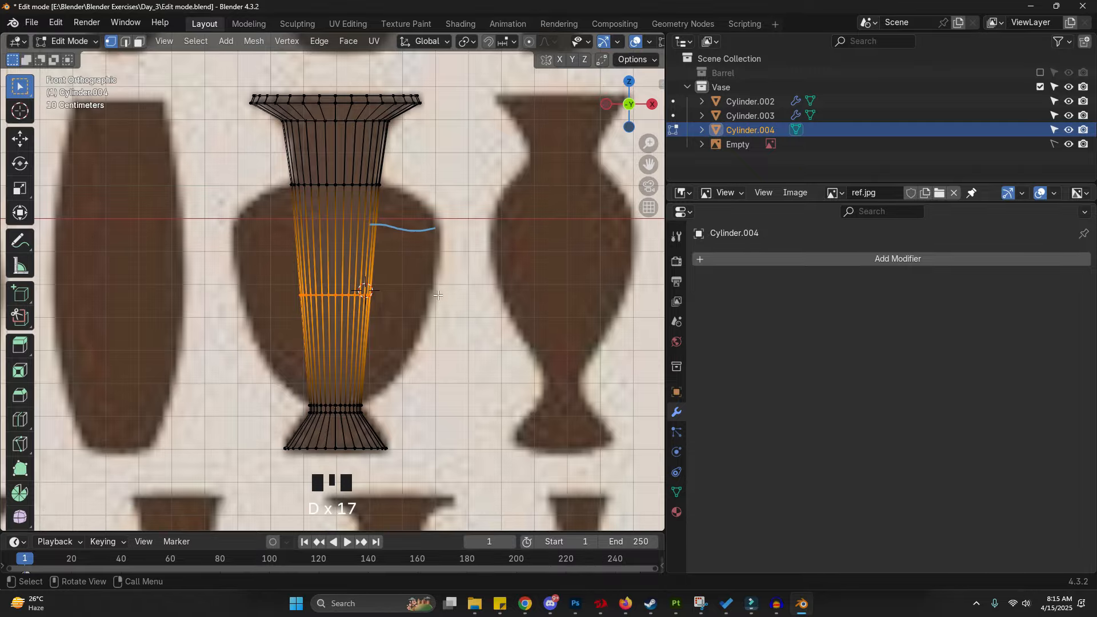
right_click_drag(456, 296, 385, 298)
key("g")
key("z")
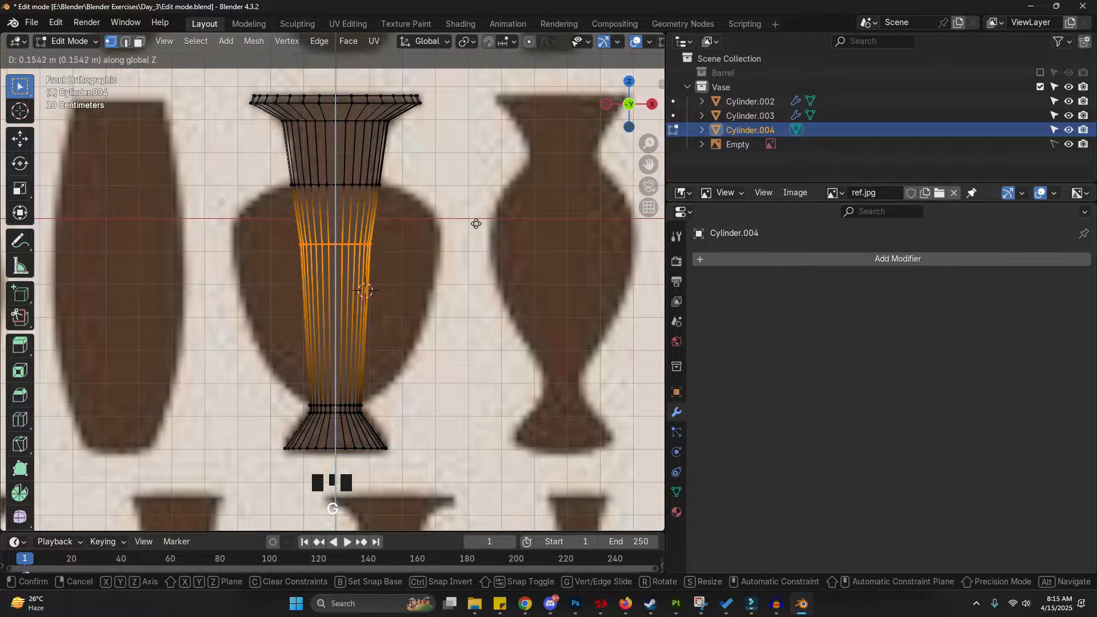
left_click(480, 208)
- Scale the shoulder loop outward on X and Y to the body's widest point
key("s")
key("shift+z")
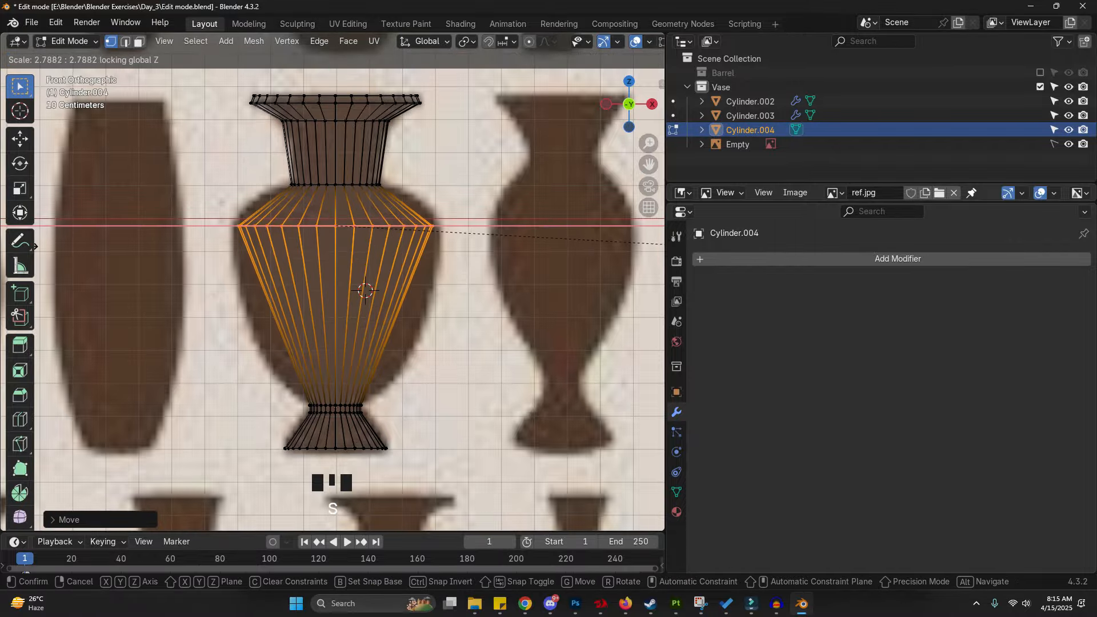
left_click(430, 391)
- Add another loop cut lower on the body, move it along Z and scale it outward
key("ctrl+r")
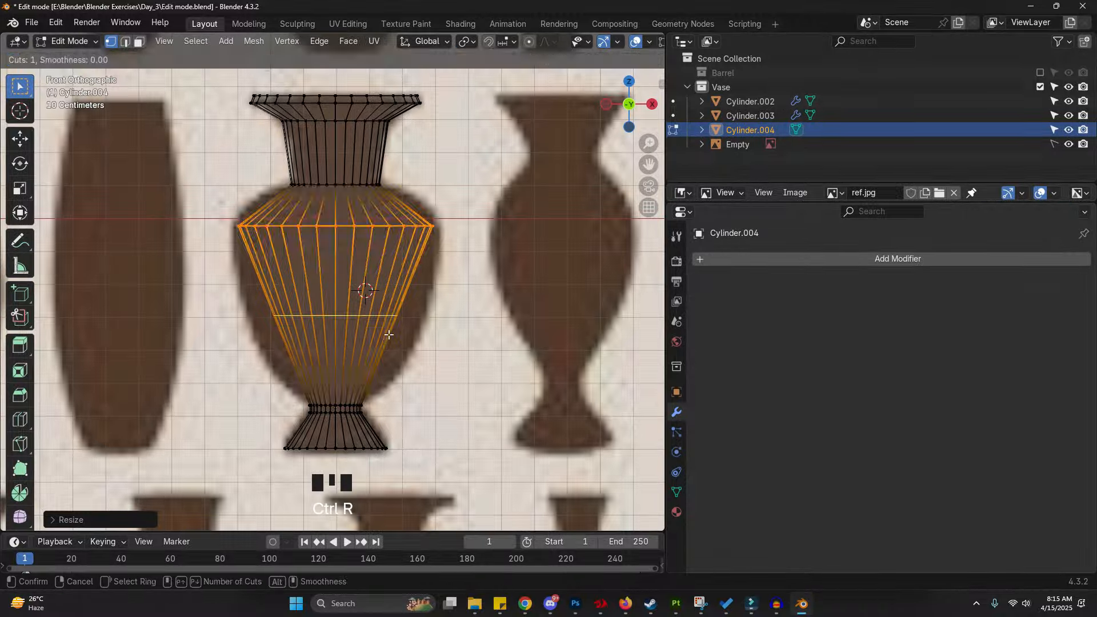
left_click(390, 337)
key("g")
key("z")
key("s")
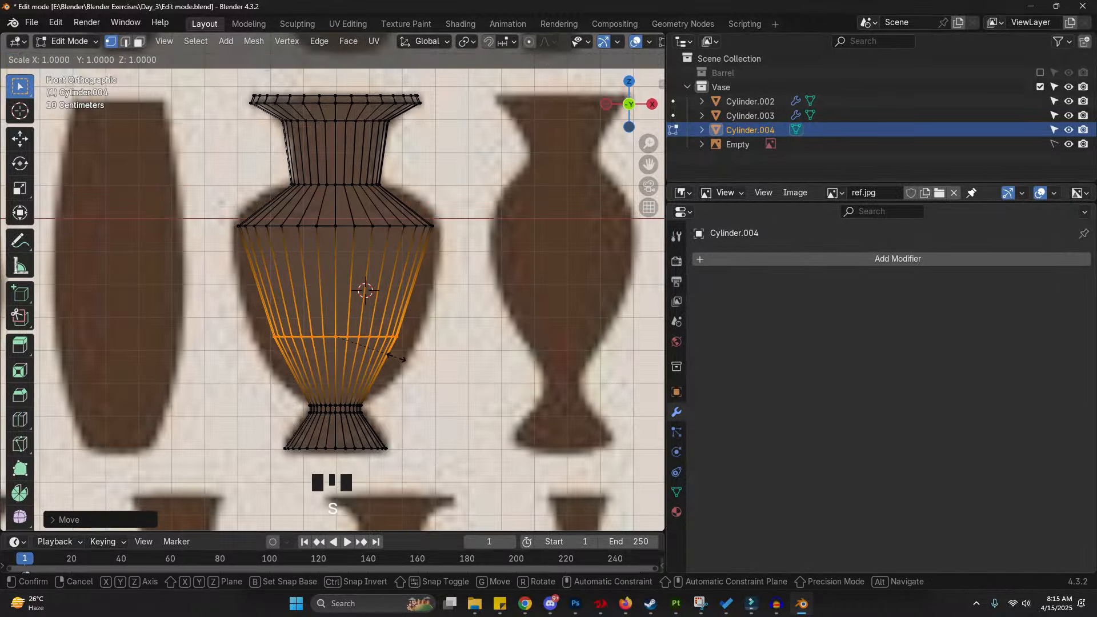
left_click(413, 372)
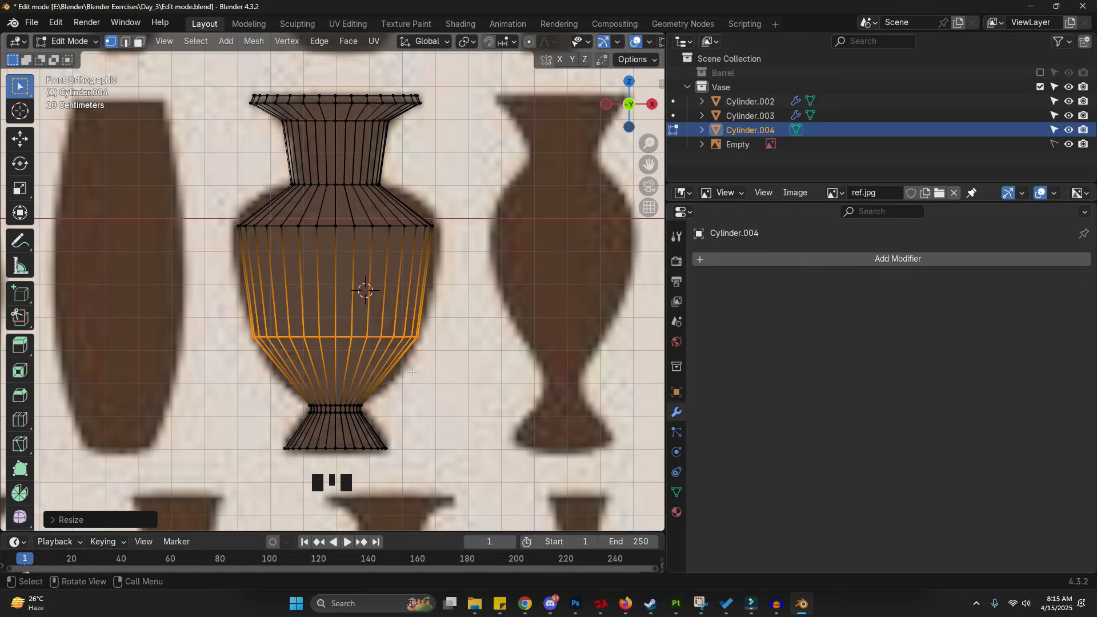
- Switch to edge select, pick the shoulder edge loop and nudge it along Z
scroll(315, 272, "up", 2)
key("2")
left_click(343, 219, "alt")
key("g")
key("z")
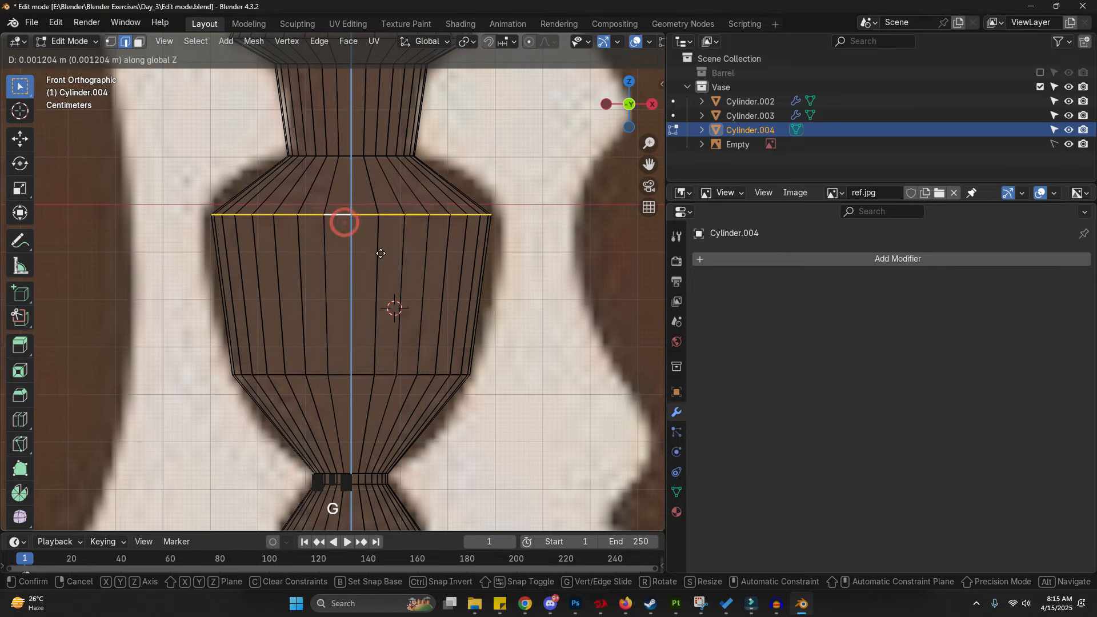
left_click(381, 239)
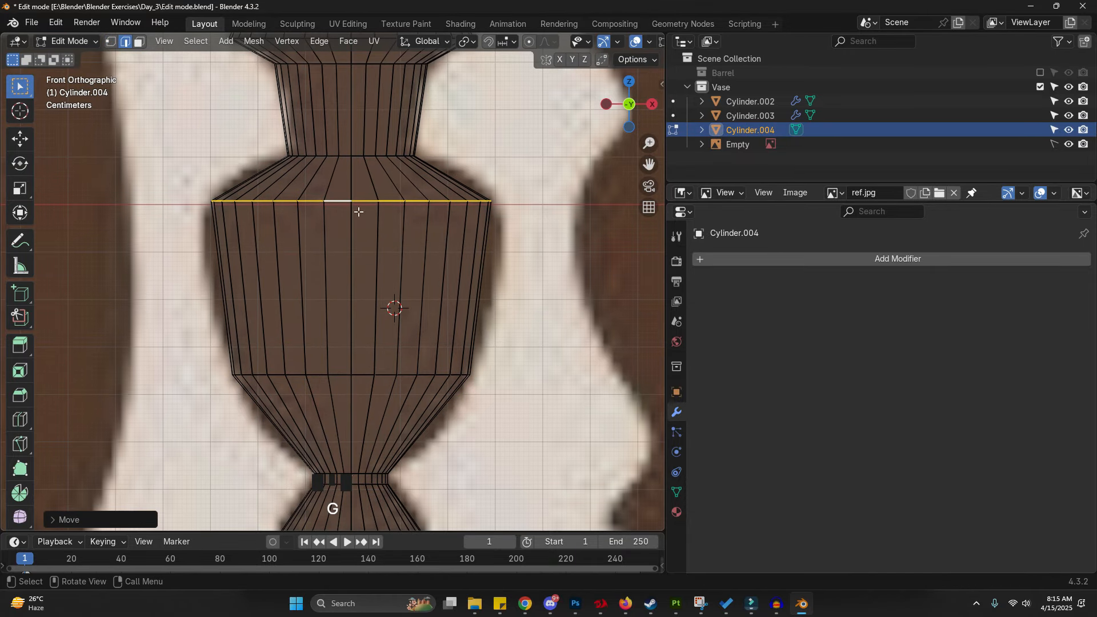
- Bevel the shoulder edge loop with 4 segments
key("ctrl+b")
scroll(480, 257, "up", 3)
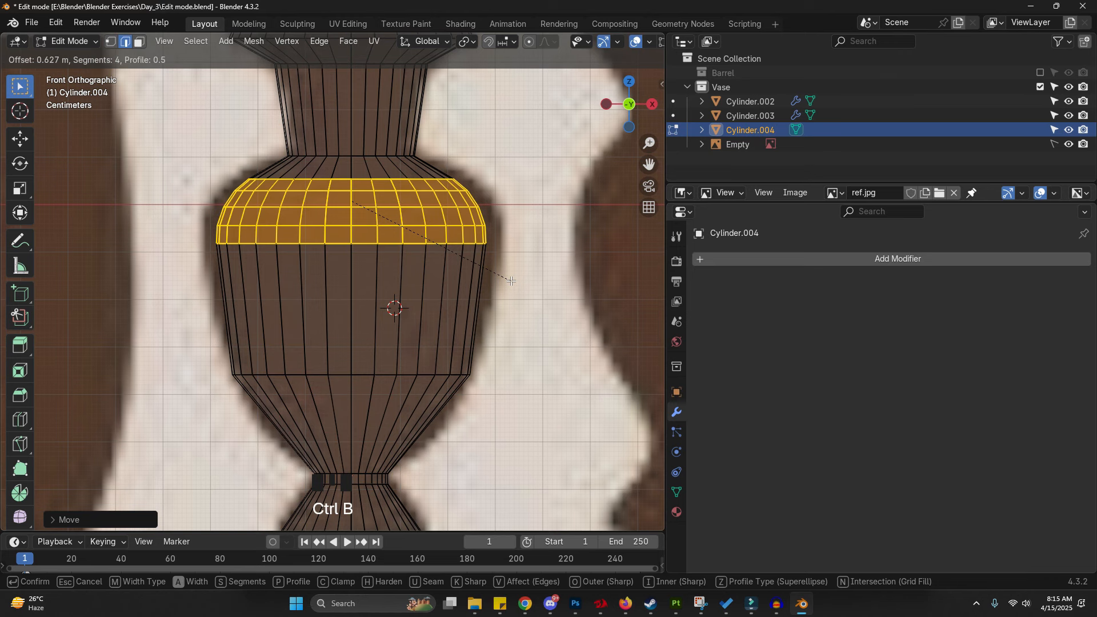
left_click(511, 281)
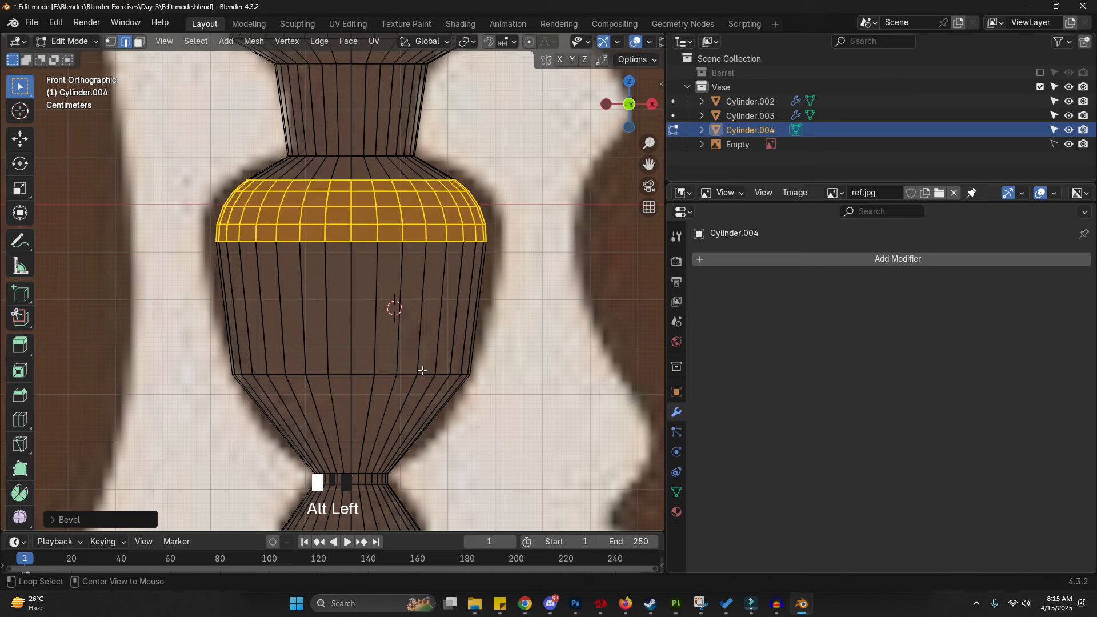
- Select the lower body edge loop and bevel it as well
left_click(422, 372, "alt")
key("ctrl+b")
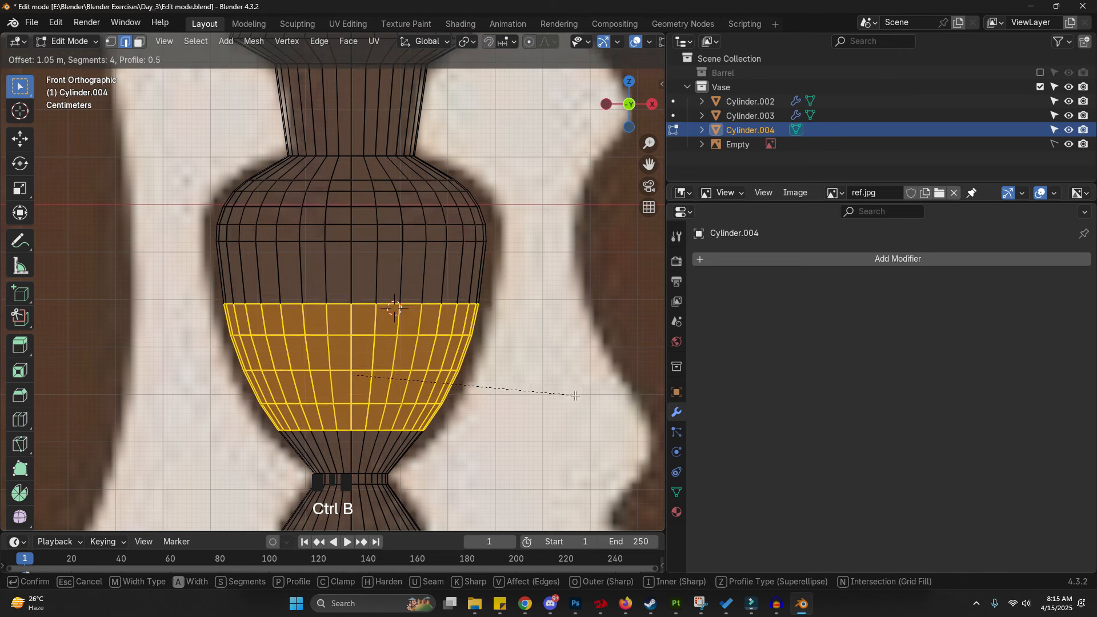
left_click(582, 400)
- Select an edge loop on the upper body and scale it outward
middle_click_drag(485, 199, 484, 206, "shift")
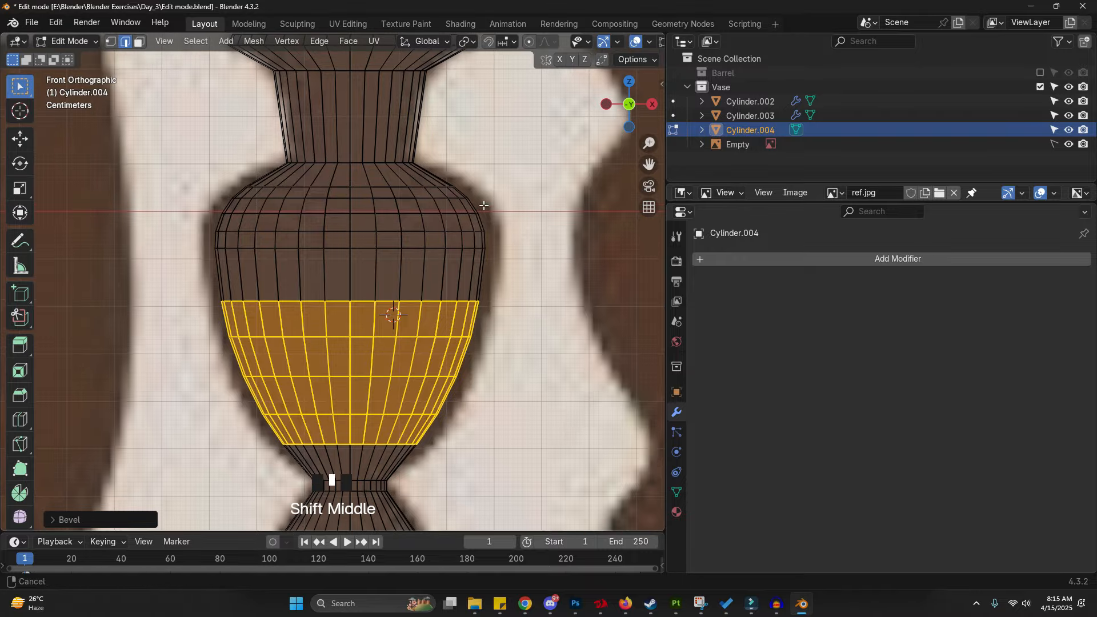
left_click(422, 246, "alt")
key("s")
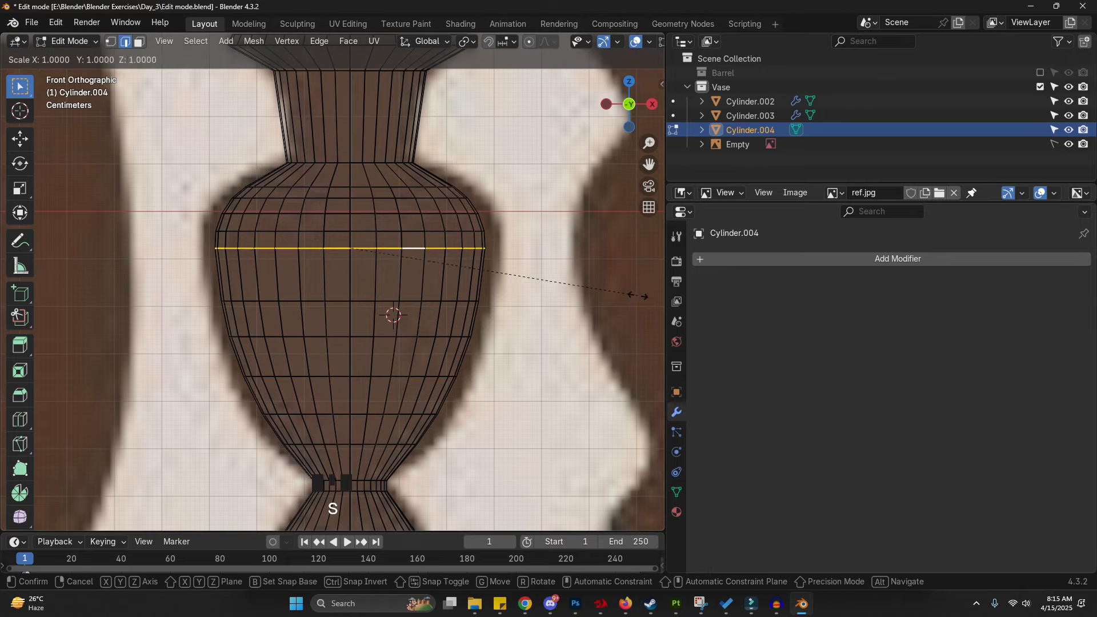
left_click(644, 297)
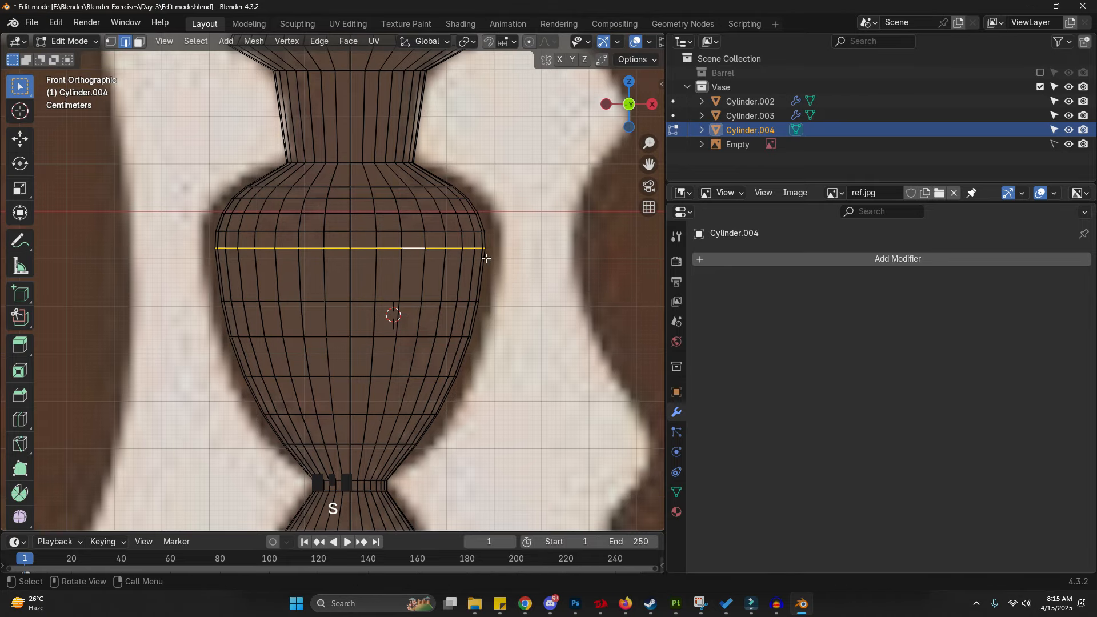
- Turn on proportional editing with Smooth falloff
key("g")
right_click(461, 288)
left_click(544, 40)
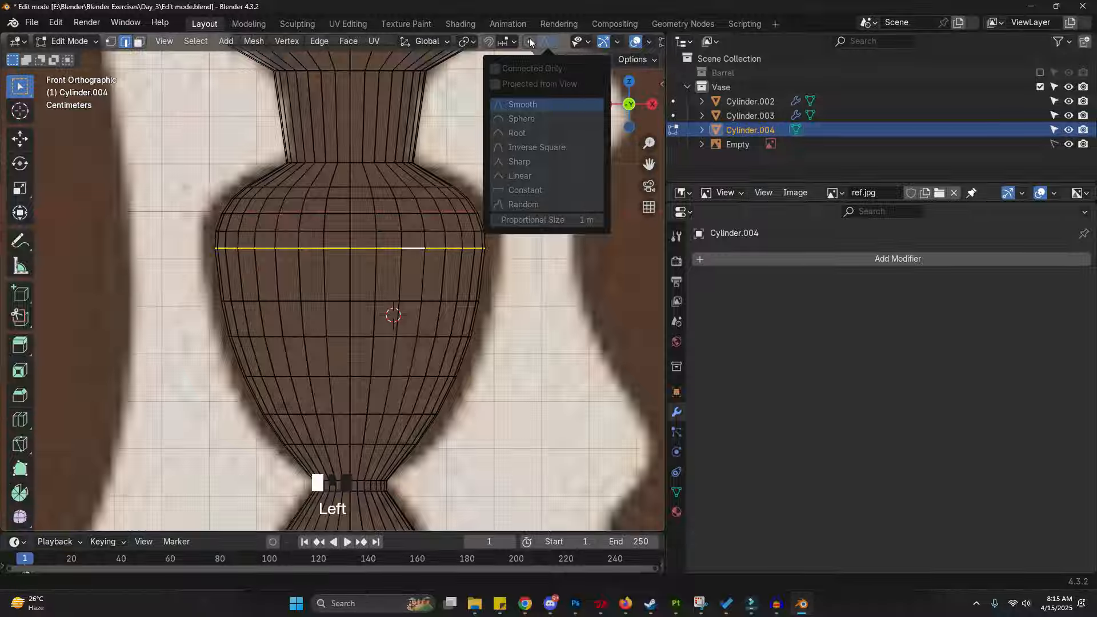
left_click(529, 38)
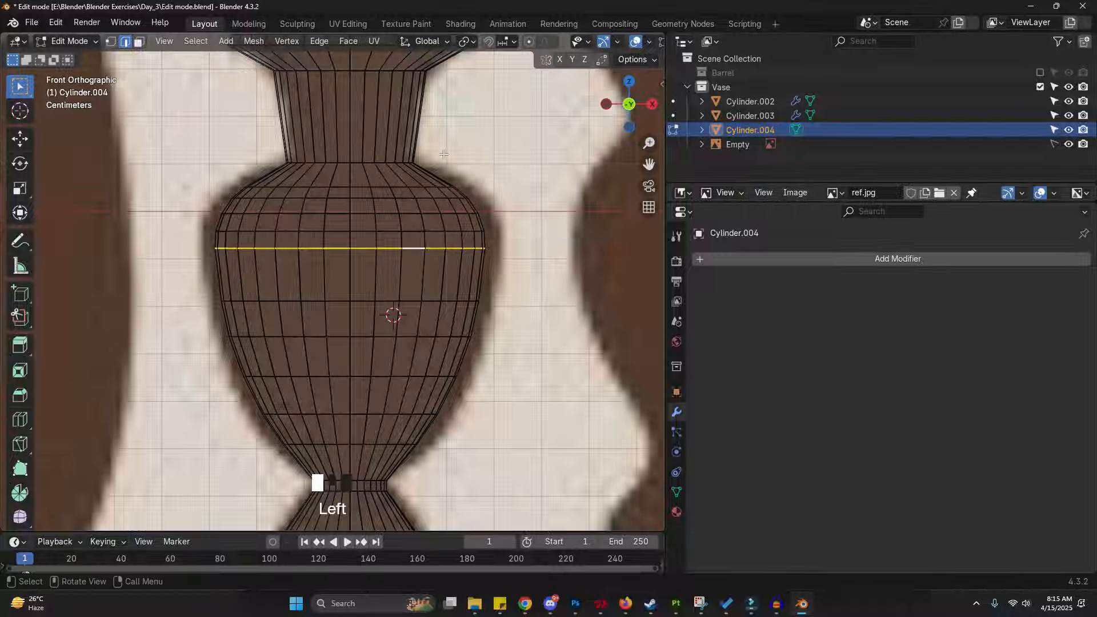
left_click(533, 42)
- Move the upper body edge loop slightly upward with proportional editing, size about 0.26
key("g")
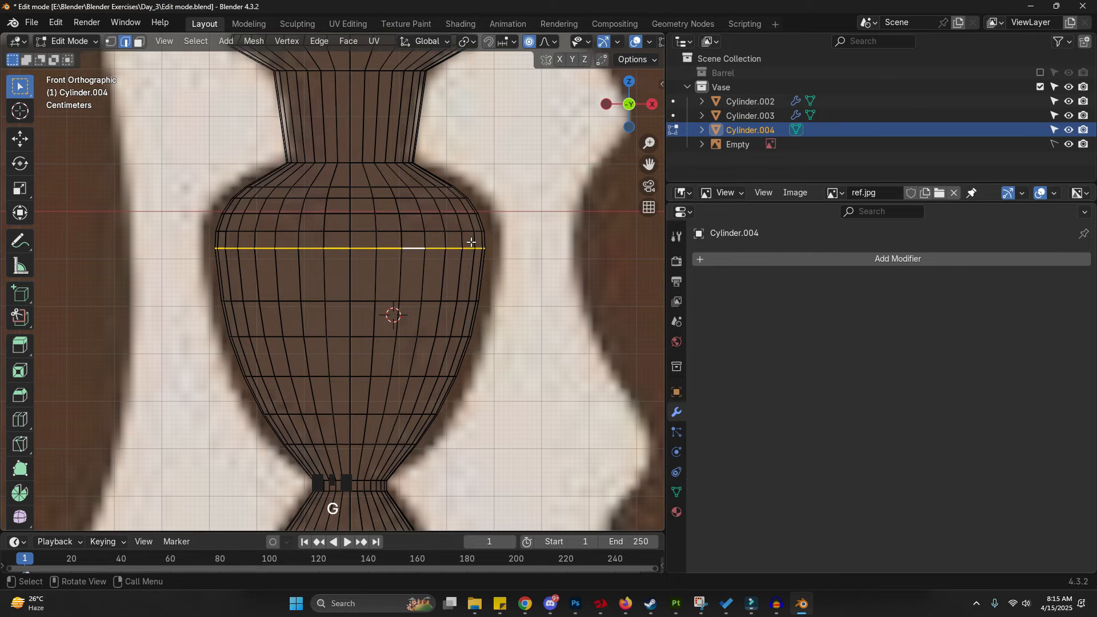
scroll(470, 242, "down", 8)
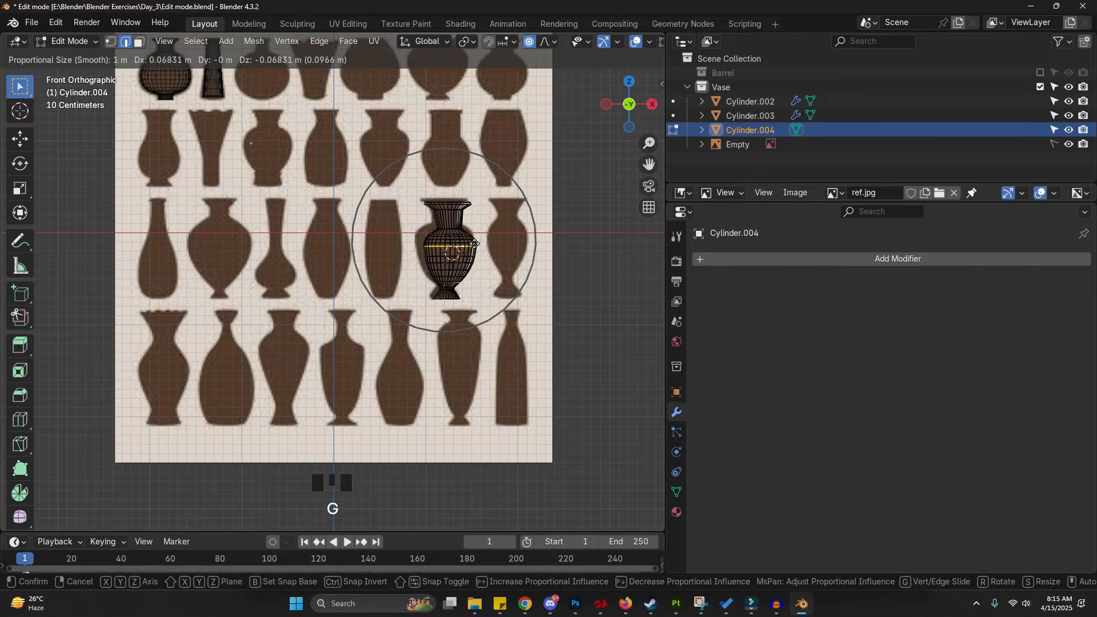
scroll(479, 242, "up", 13)
scroll(479, 231, "down", 7)
scroll(476, 233, "up", 9)
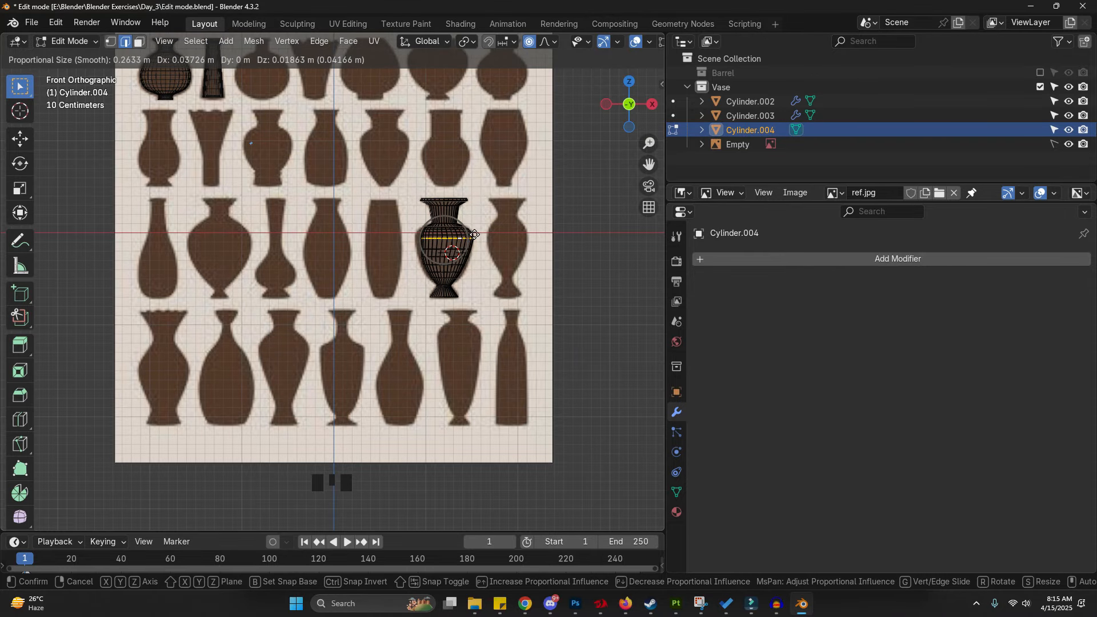
left_click(475, 234)
- Scale the upper body edge loop outward about 1.04 with a proportional size of 0.24
scroll(477, 251, "up", 11)
key("g")
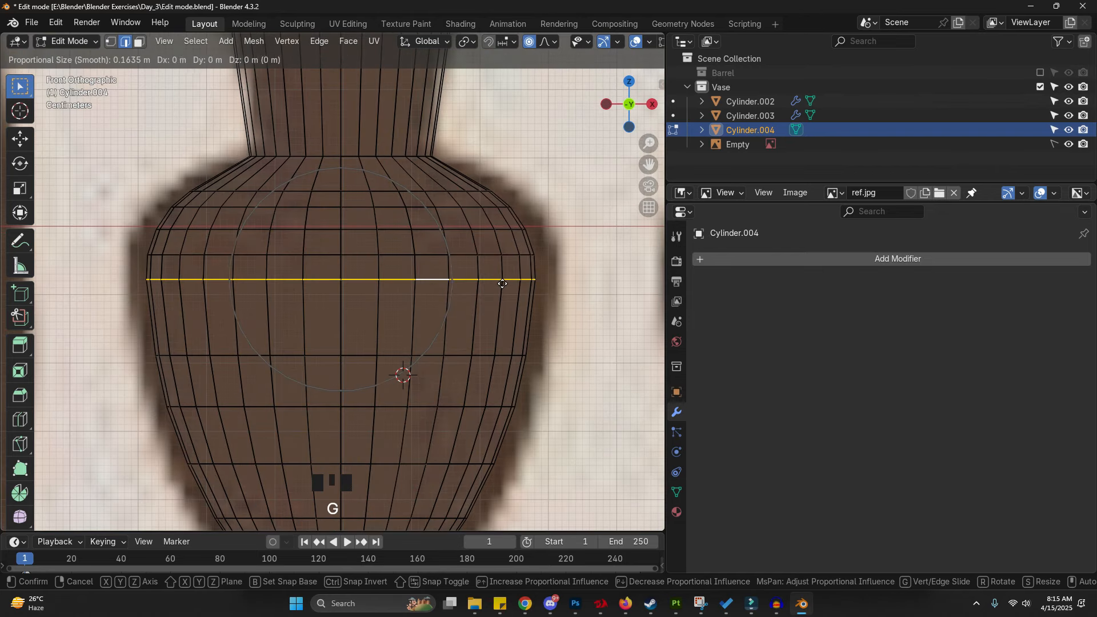
key("s")
scroll(509, 284, "down", 2)
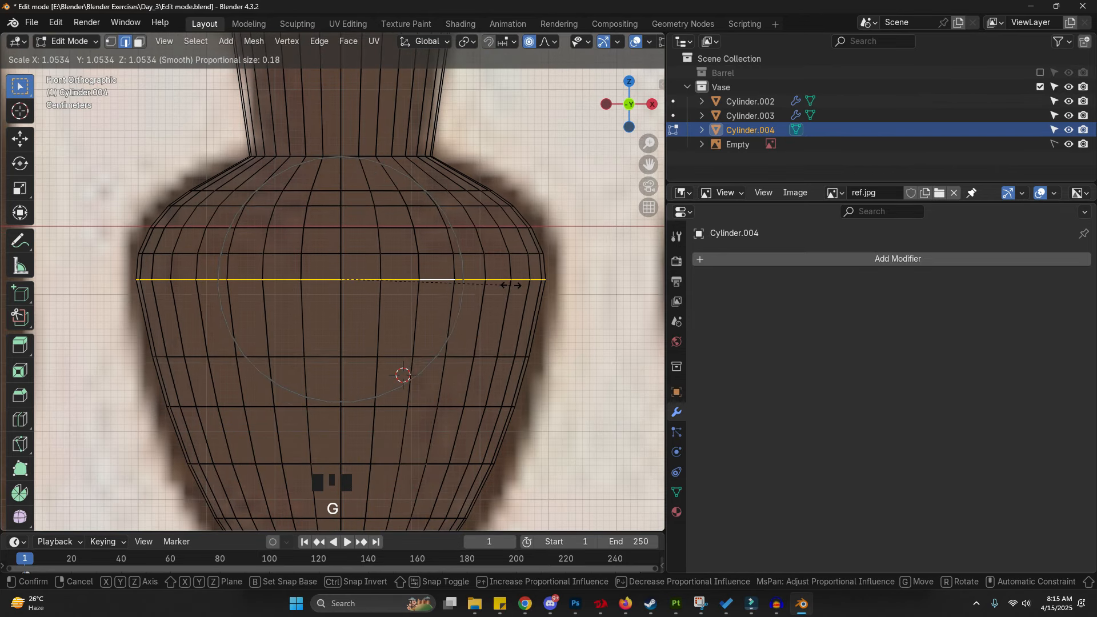
scroll(516, 286, "down", 1)
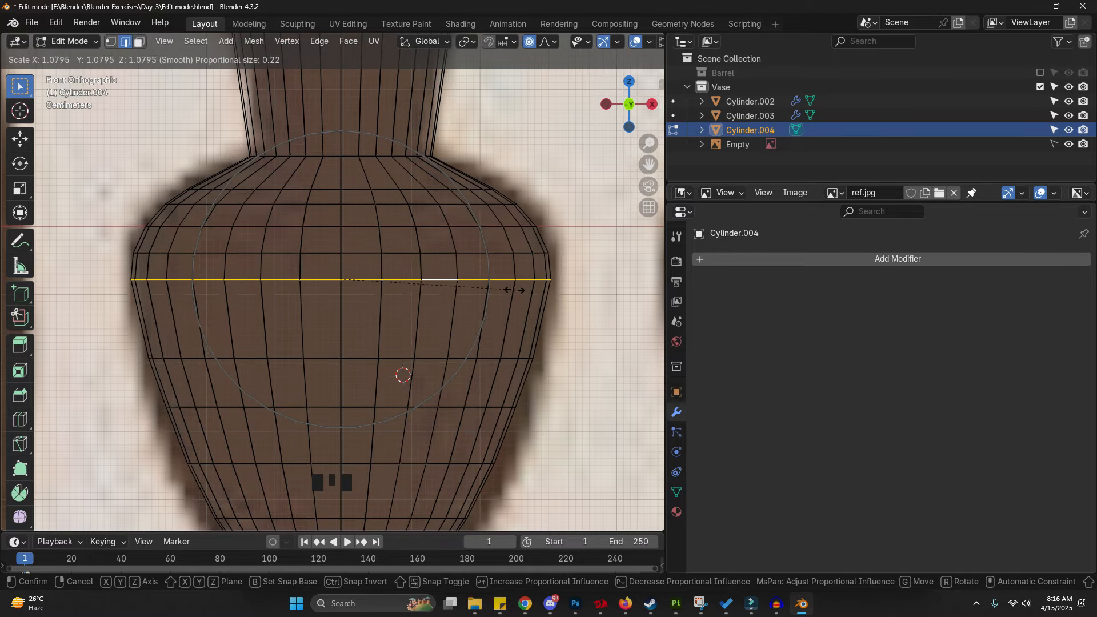
scroll(511, 287, "down", 3)
scroll(503, 284, "up", 2)
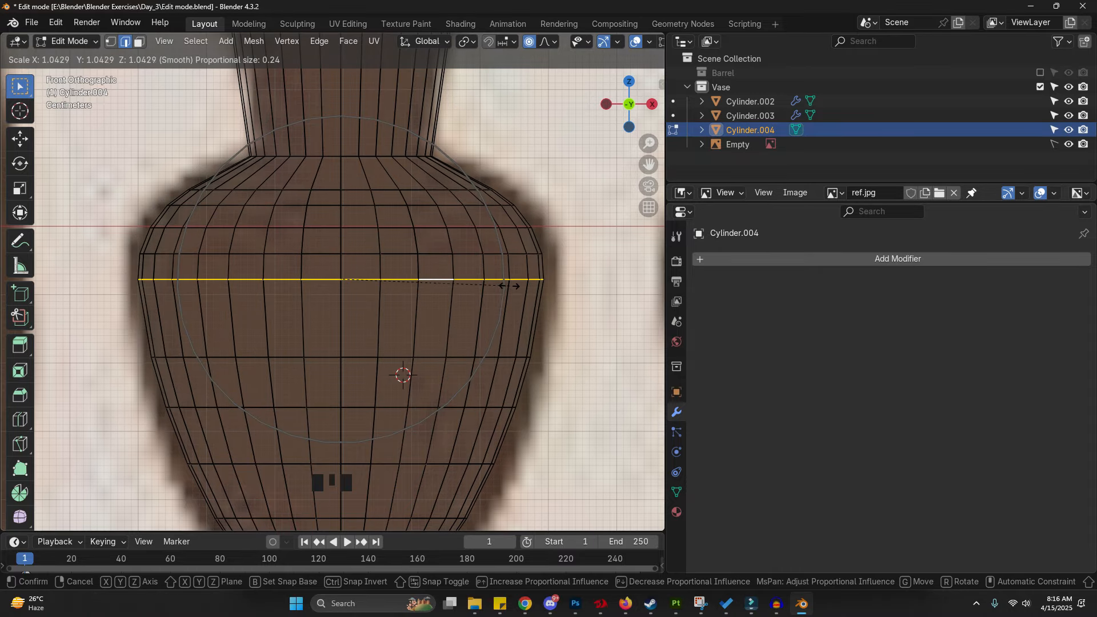
left_click(515, 286)
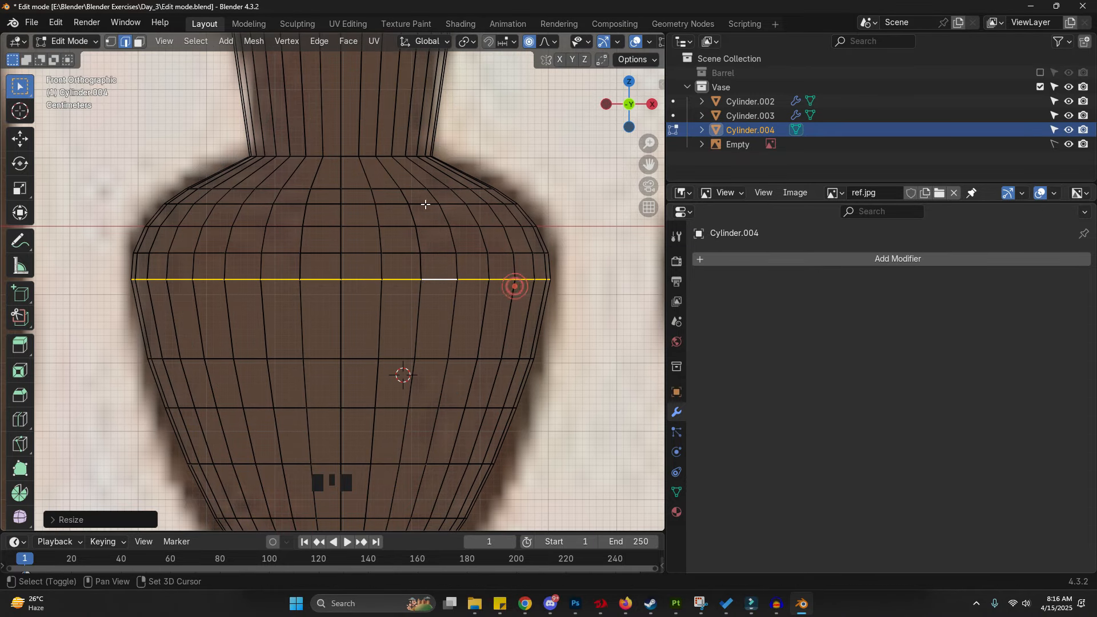
- Select the edge loop at the base of the neck and bevel it with 4 segments
scroll(385, 240, "up", 2)
left_click(372, 236, "alt")
scroll(383, 229, "down", 1)
middle_click_drag(399, 177, 420, 220, "shift")
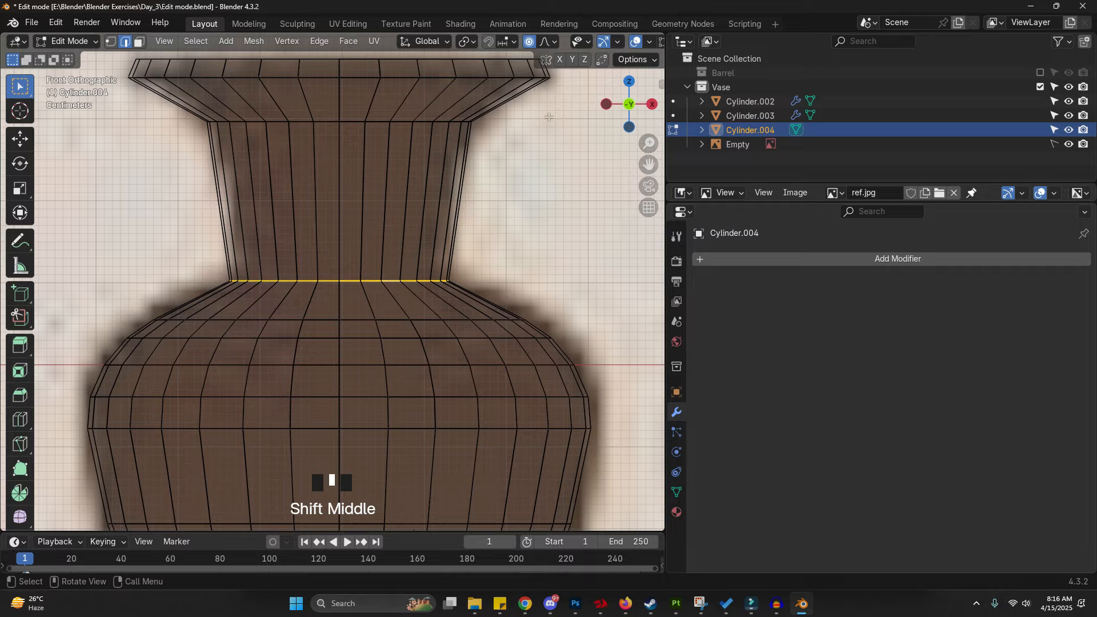
key("ctrl+b")
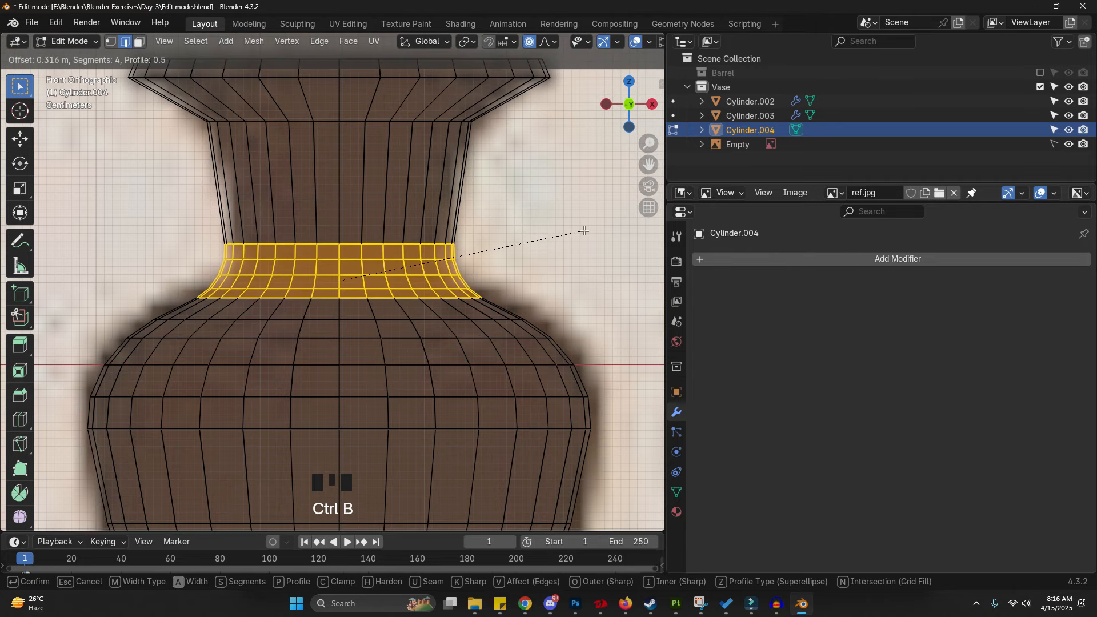
left_click(585, 231)
- Add a loop cut across the vase's foot
scroll(583, 228, "down", 3)
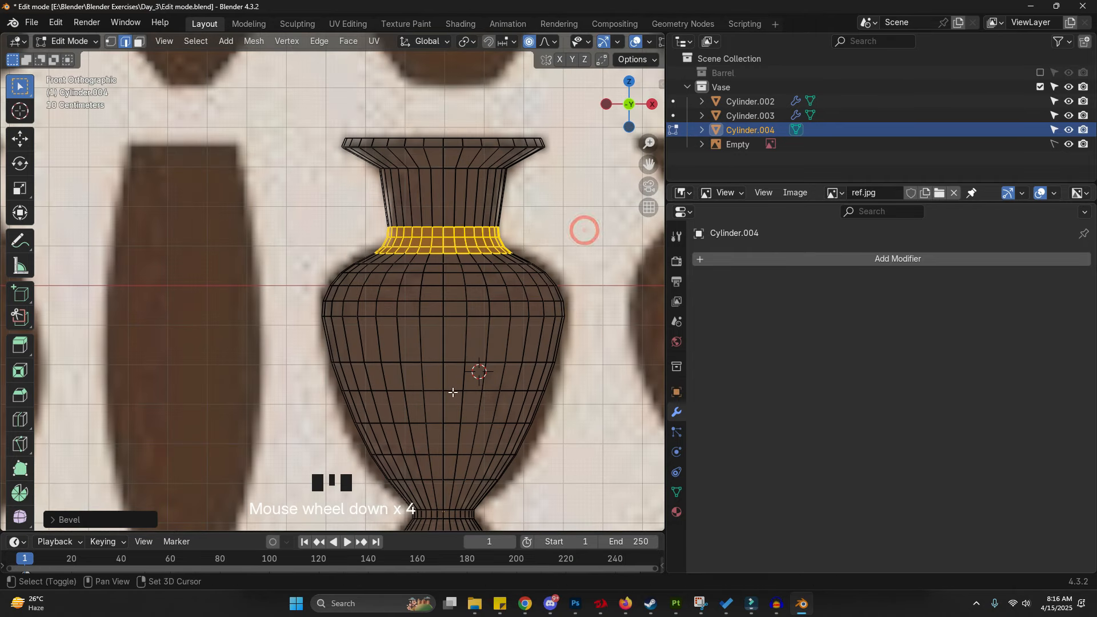
middle_click_drag(451, 414, 404, 196, "shift")
scroll(406, 267, "up", 3)
scroll(372, 299, "up", 1)
left_click(372, 299, "alt")
key("z")
key("ctrl+r")
left_click(452, 343)
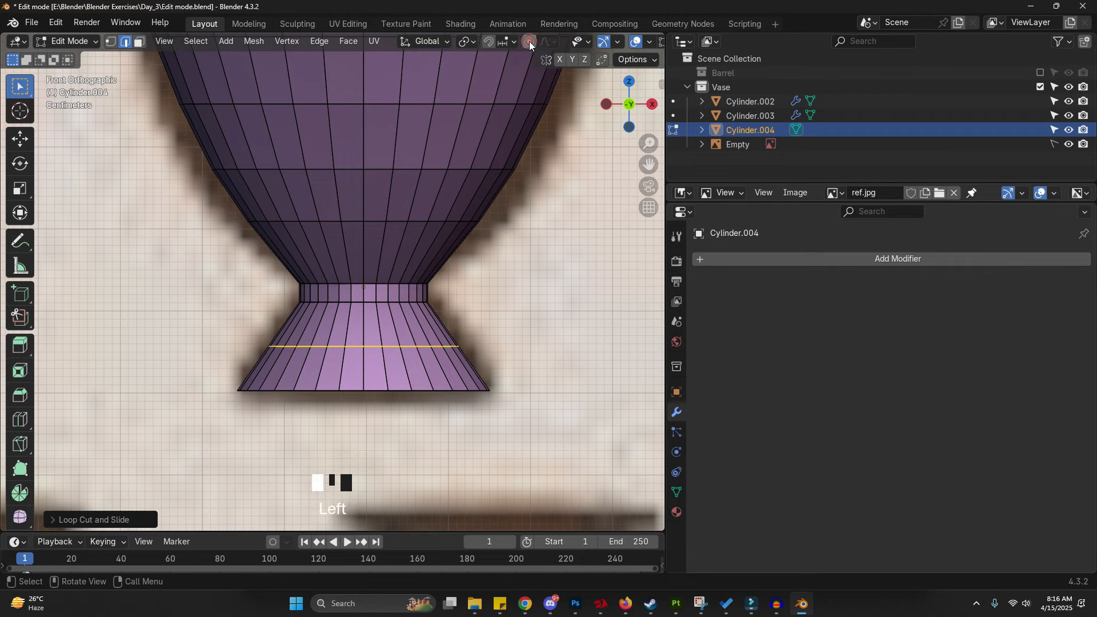
- Scale the new foot loop outward by about 1.06 without proportional editing
key("s")
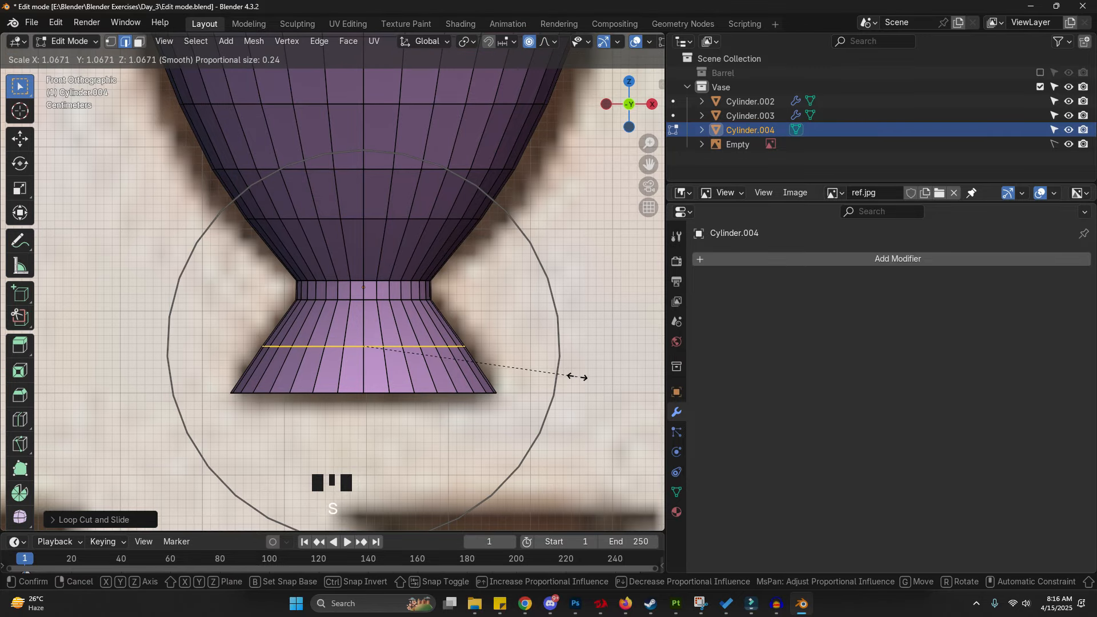
key("Escape")
key("s")
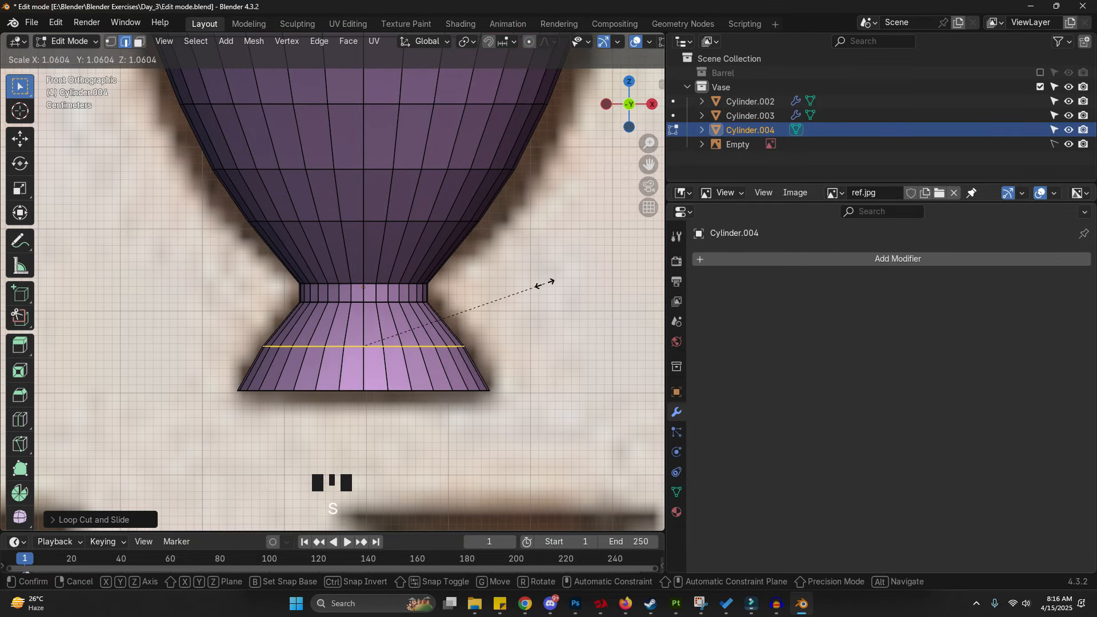
left_click(551, 282)
- Bevel the foot loop with 3 segments
key("ctrl+b")
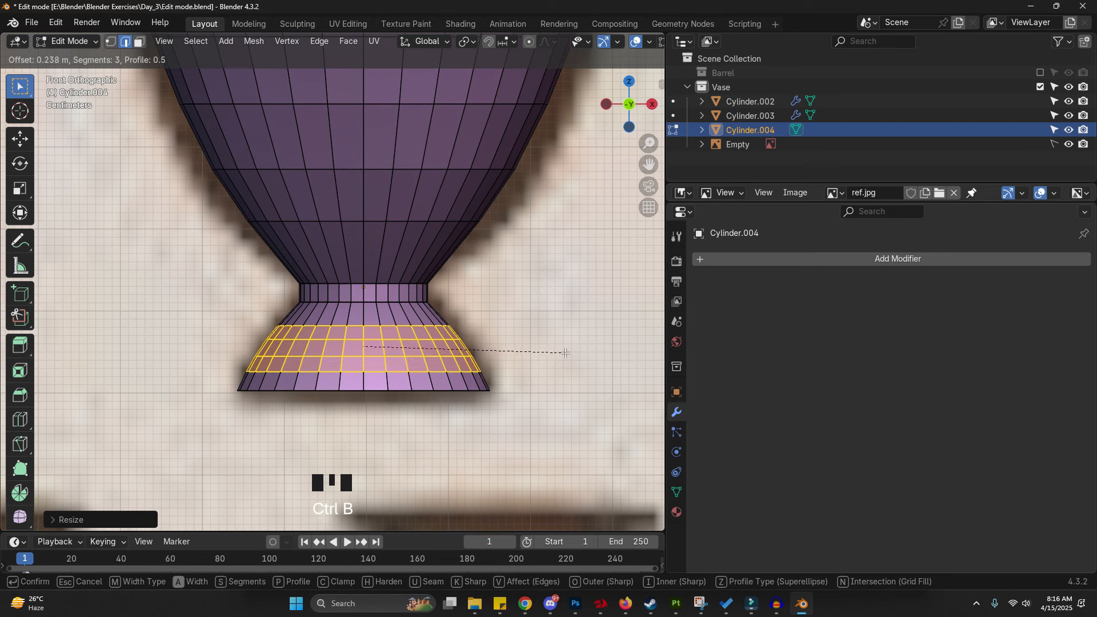
left_click(560, 350)
middle_click_drag(564, 350, 447, 346)
- Switch to face select and inset the vase's bottom face
key("ctrl+3")
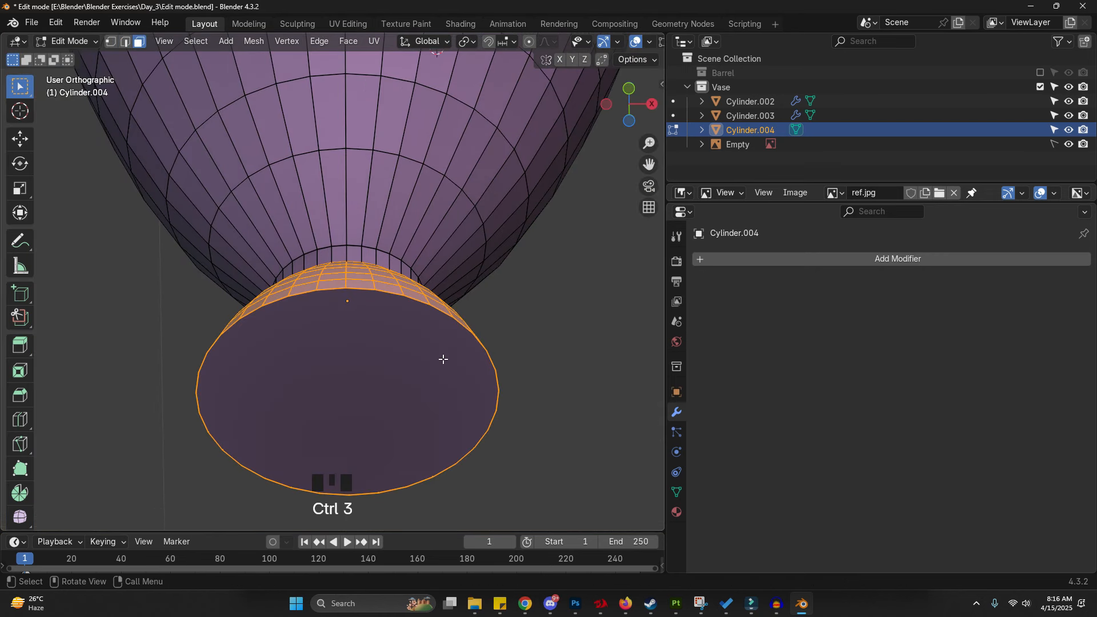
left_click(444, 360)
key("i")
left_click(481, 349)
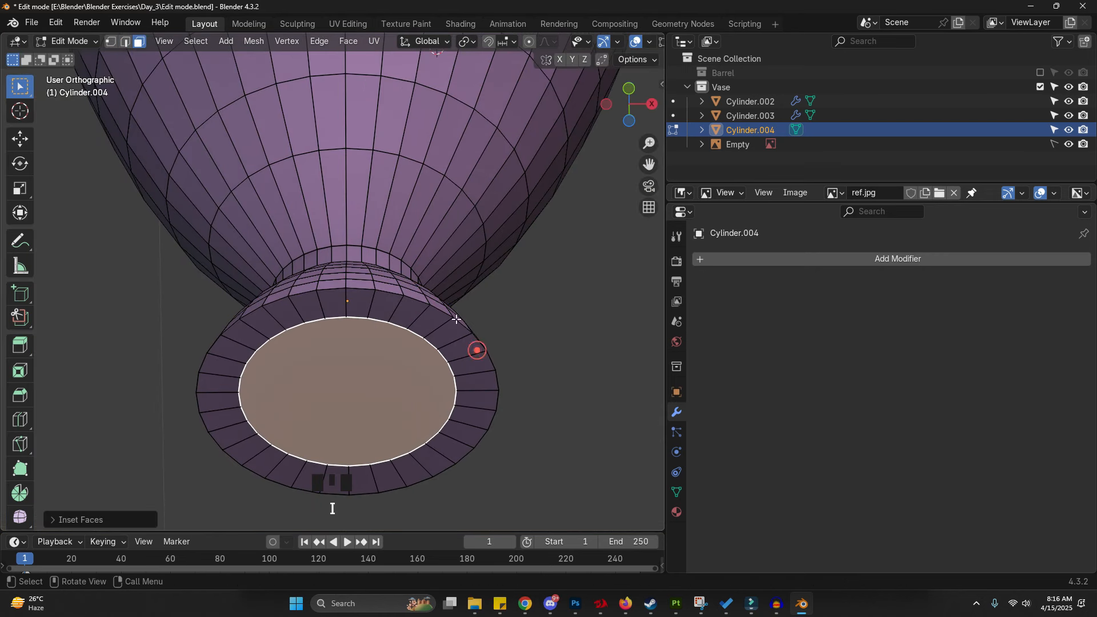
- Extrude the inset bottom face and move it up into the base
key("e")
right_click(456, 348)
key("g")
left_click(453, 320)
- Select the outer bottom rim edge loop and bevel it with 2 segments
key("ctrl+2")
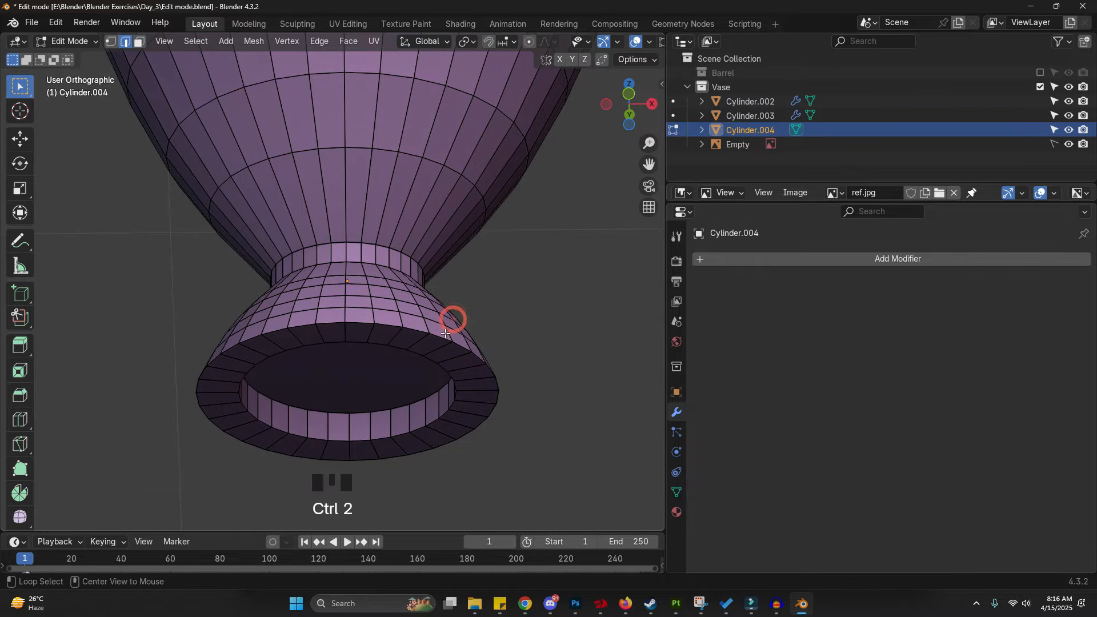
left_click(453, 320, "alt")
scroll(453, 320, "up", 2)
key("ctrl+b")
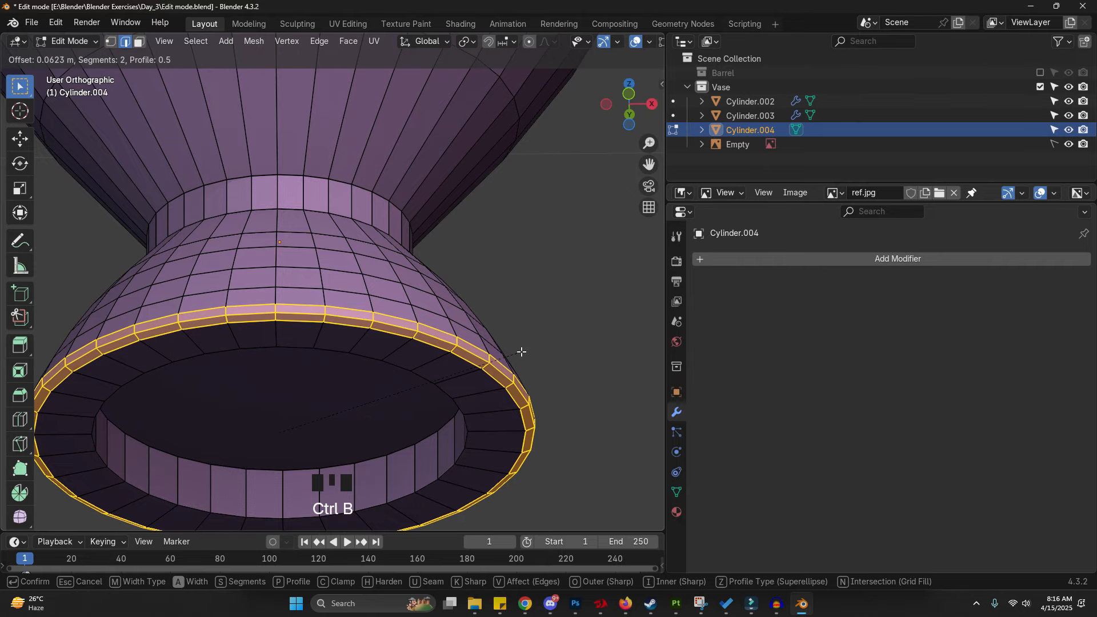
left_click(520, 351)
- Bevel the edge loop beneath the top lip with 2 segments
scroll(519, 351, "down", 6)
middle_click_drag(519, 350, 447, 257, "shift")
middle_click_drag(447, 257, 451, 303)
middle_click_drag(455, 220, 438, 313, "shift")
middle_click_drag(429, 140, 391, 292, "shift")
scroll(389, 293, "up", 3)
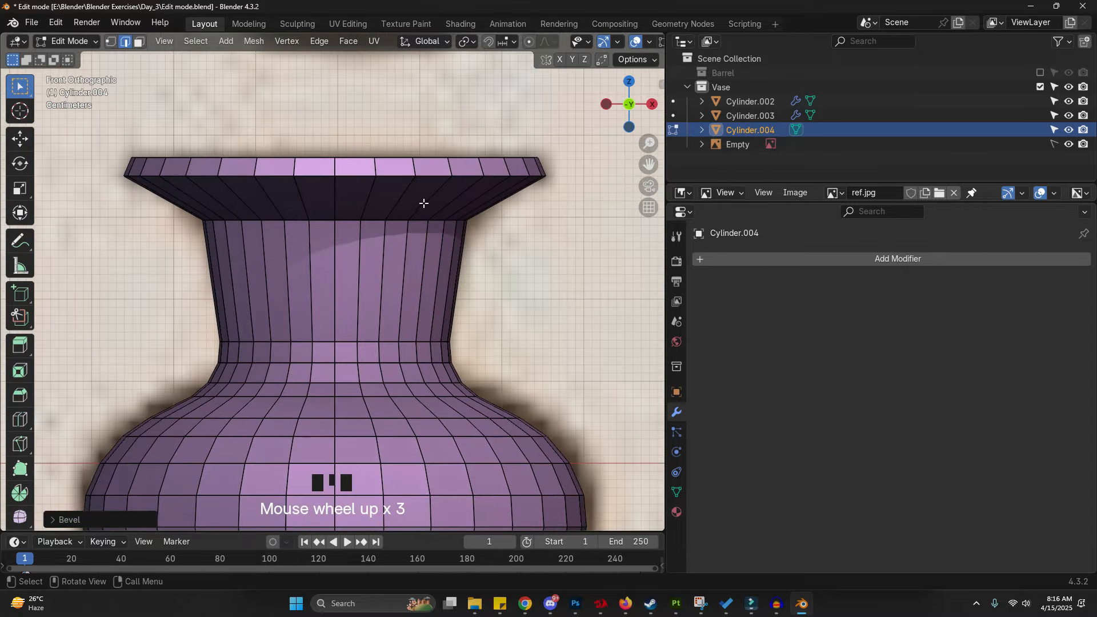
left_click(375, 222, "alt")
key("ctrl+b")
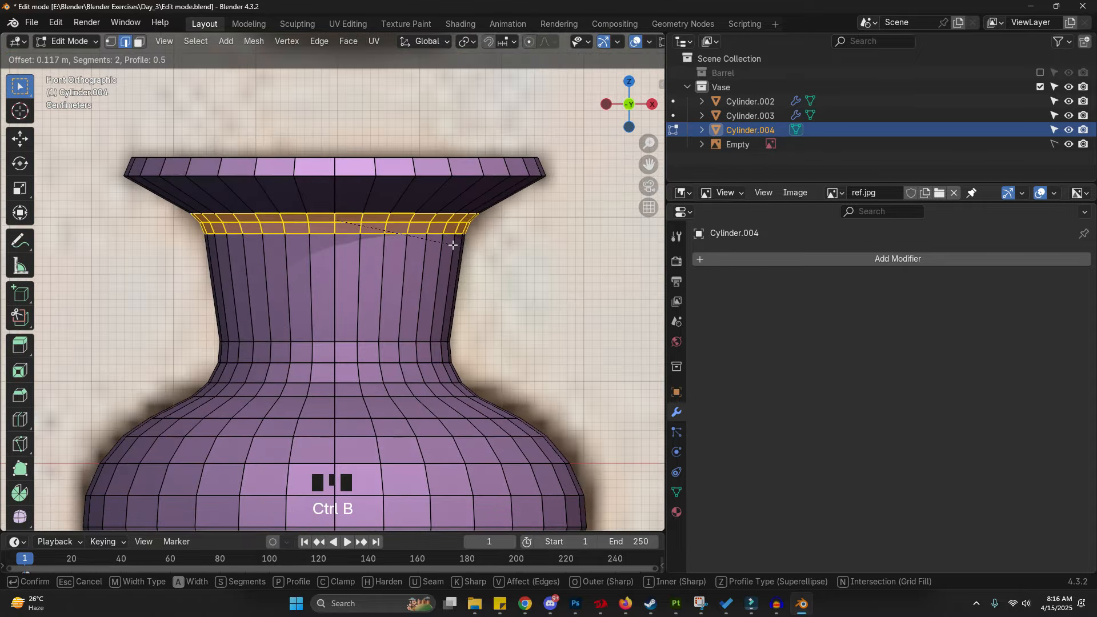
left_click(453, 244)
- Bevel the top lip's edge loop with 3 segments
left_click(472, 173, "alt")
key("ctrl+b")
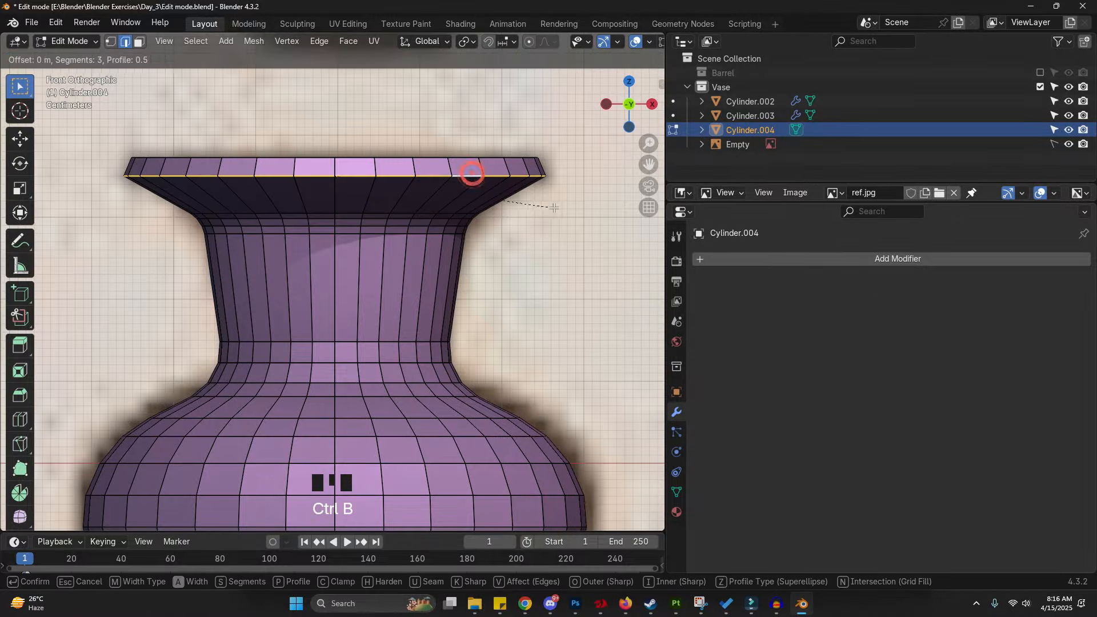
left_click(562, 211)
- Delete the top face to open the vase's mouth
key("3")
middle_click_drag(561, 208, 487, 164)
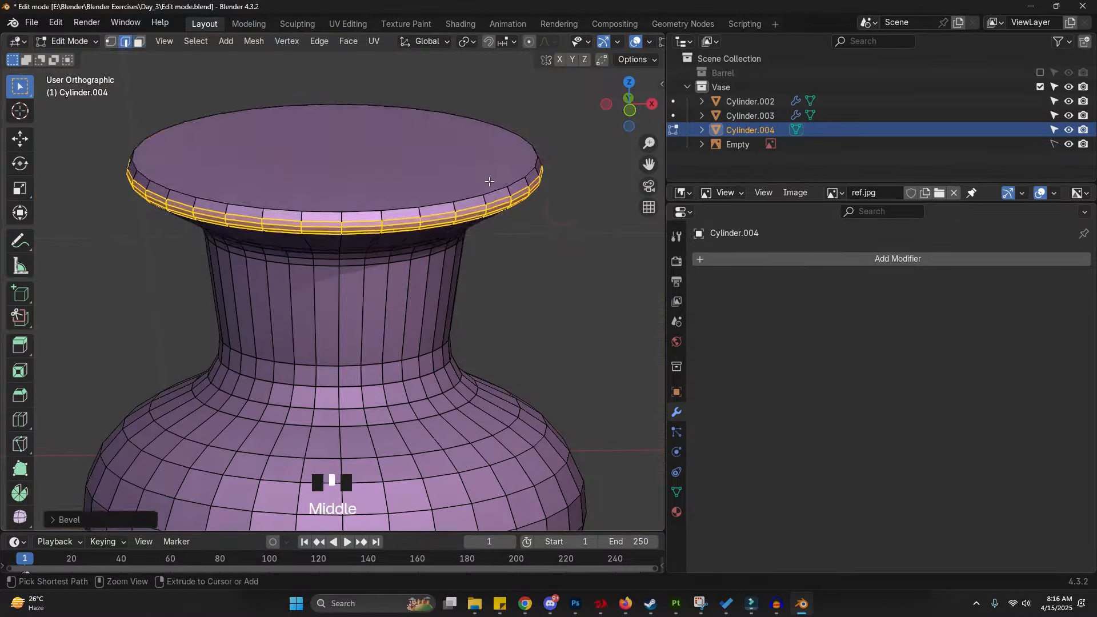
left_click(486, 164)
key("x")
left_click(364, 178)
- In Object Mode, add a Solidify modifier and set its thickness to about 0.047 m
key("Tab")
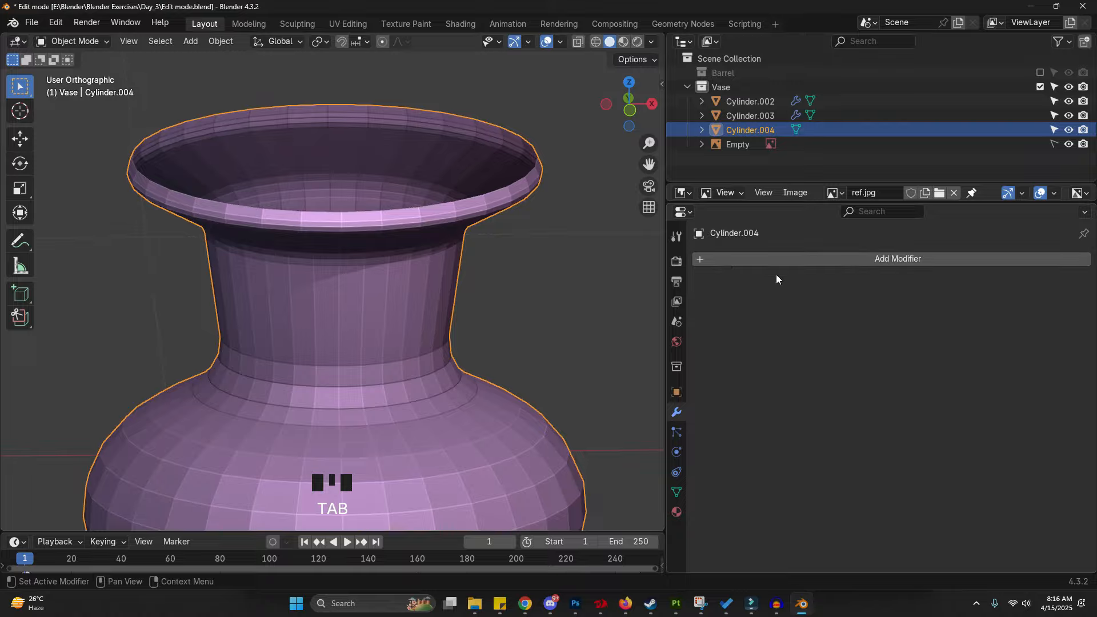
left_click(782, 261)
left_click(781, 261)
type("s")
left_click(823, 301)
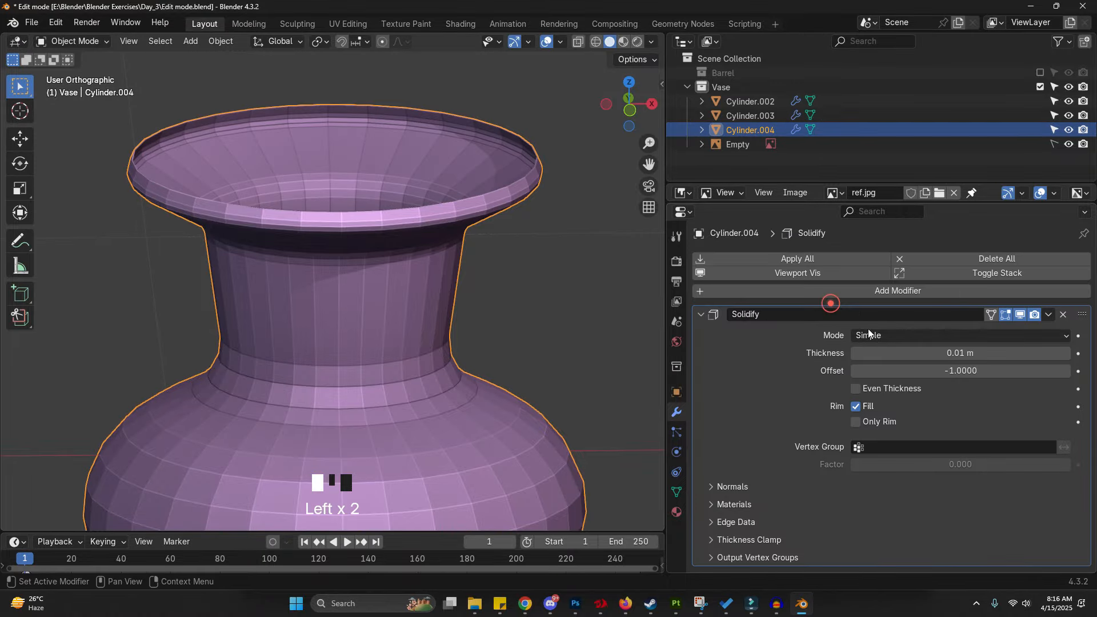
left_click_drag(956, 353, 1009, 354)
- Add a Bevel modifier to the vase
left_click(900, 291)
left_click(900, 291)
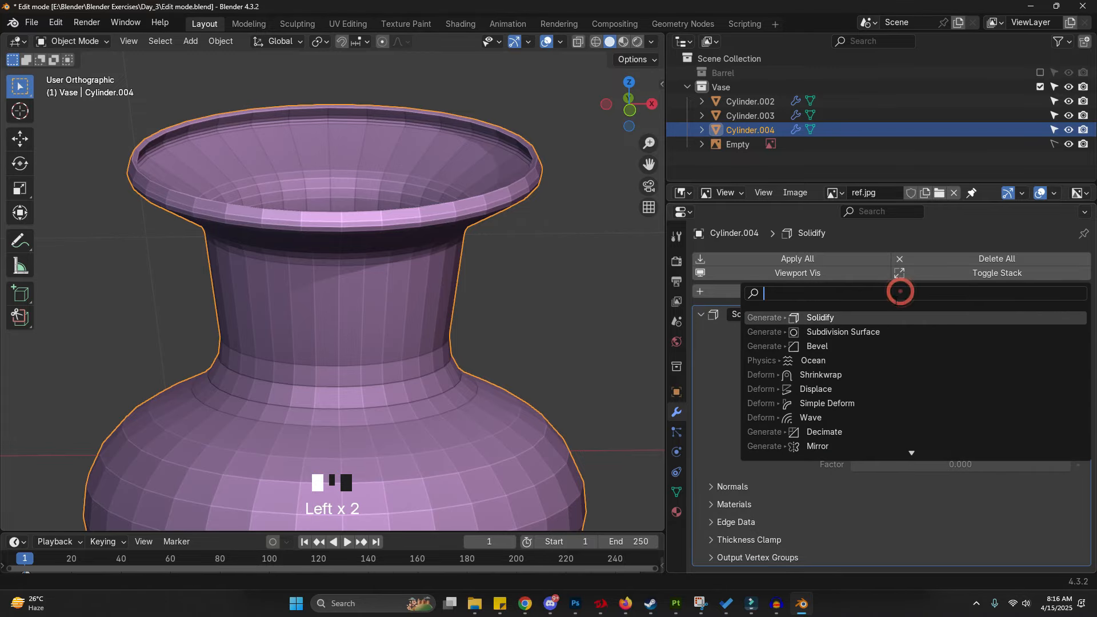
type("bev")
key("Return")
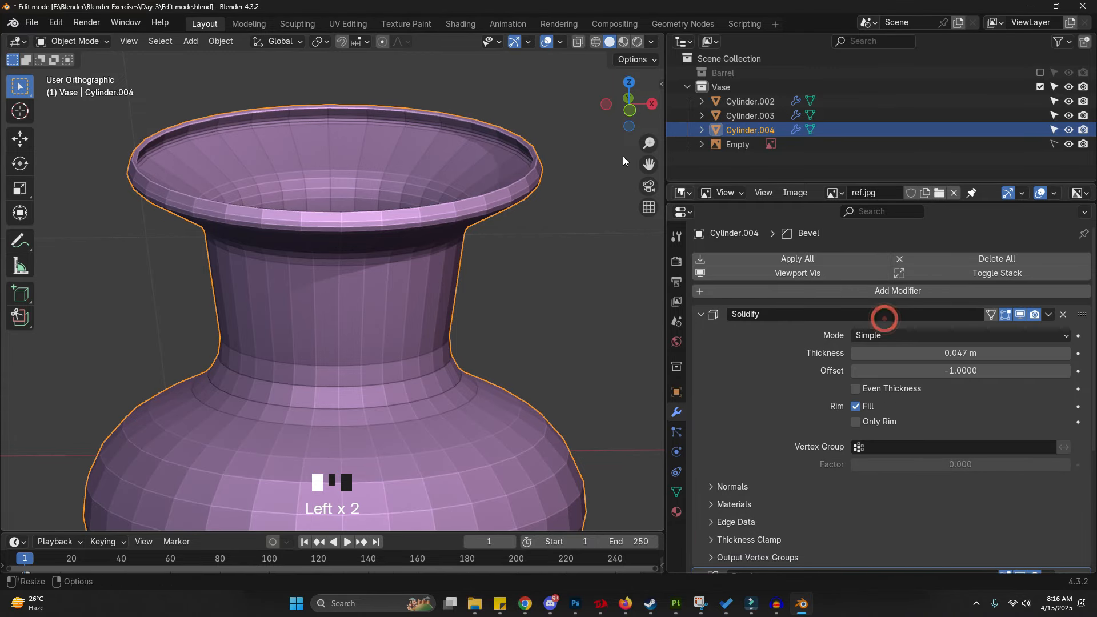
- Add a Subdivision Surface modifier
scroll(544, 175, "up", 7)
scroll(946, 352, "down", 6)
scroll(876, 236, "up", 4)
scroll(876, 236, "up", 2)
left_click(876, 291)
left_click(876, 292)
type("s")
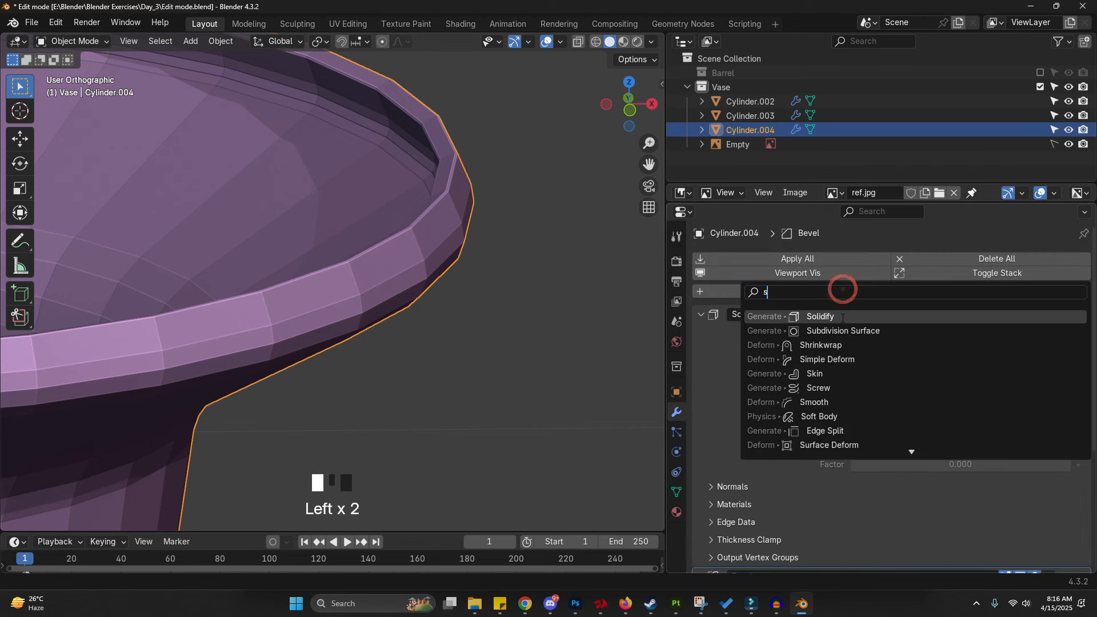
left_click(857, 331)
- Set the Bevel modifier's segments to 2
scroll(840, 326, "down", 8)
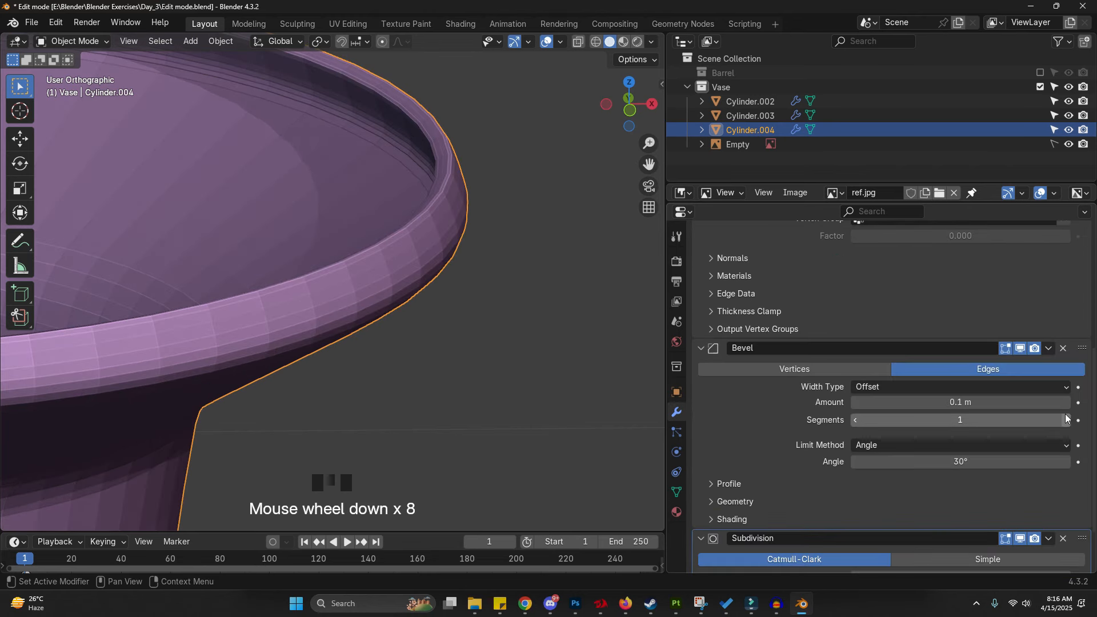
left_click(1066, 420)
scroll(352, 234, "down", 8)
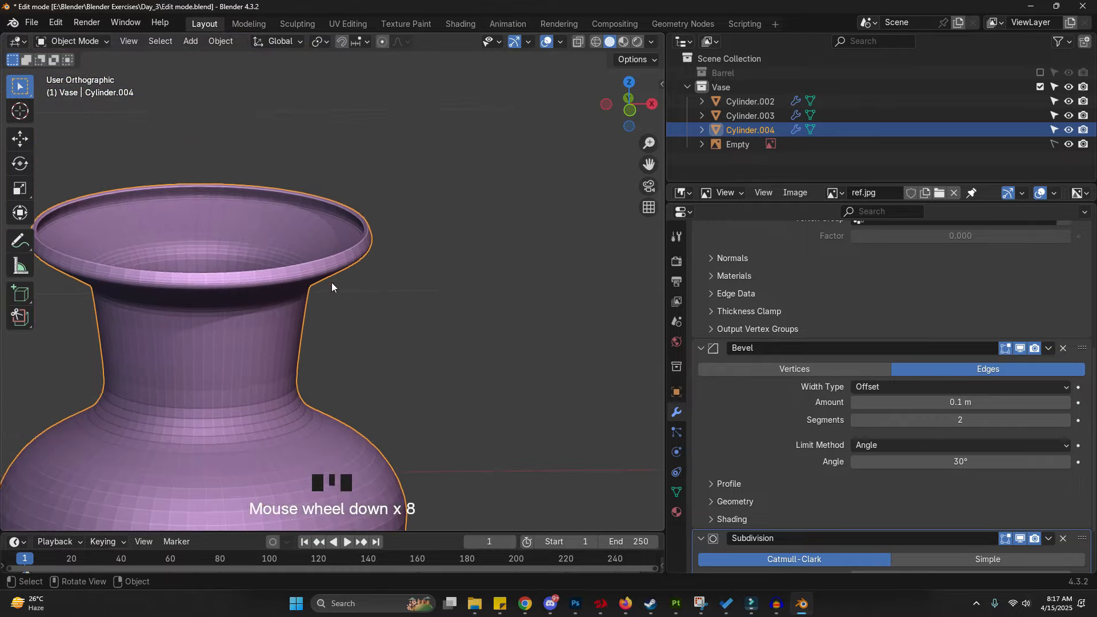
- Shade the vase smooth
right_click(346, 233)
left_click(347, 233)
scroll(427, 237, "down", 6)
middle_click_drag(426, 237, 410, 303)
scroll(394, 324, "up", 7)
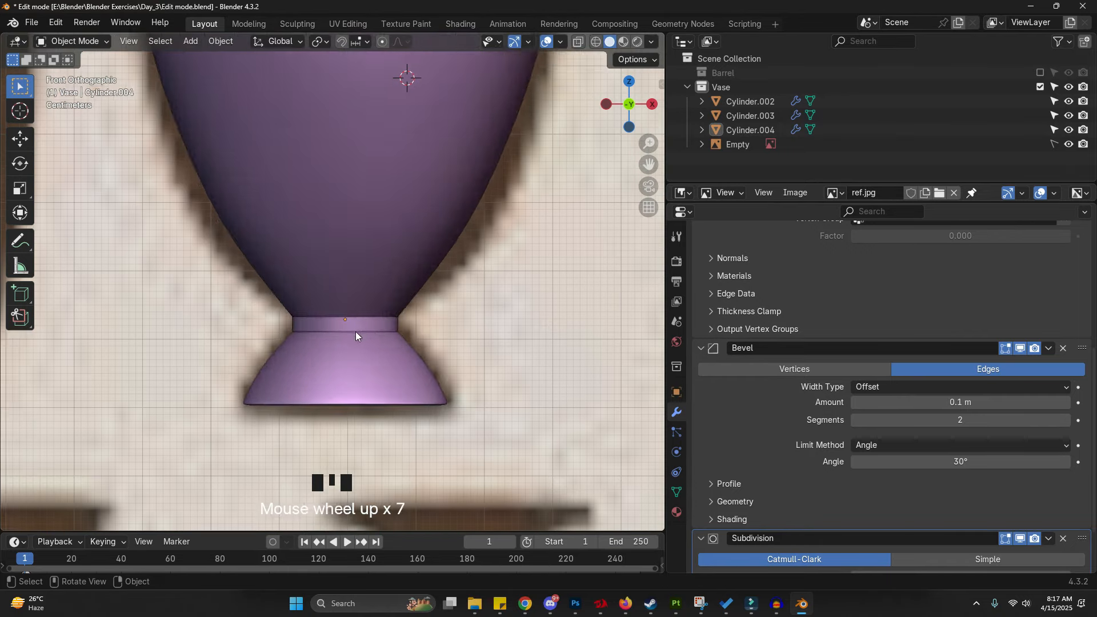
- In Edit Mode, try beveling the edge loop just below the foot's collar
key("Tab")
scroll(371, 332, "up", 5)
key("ctrl+2")
left_click(332, 334, "alt")
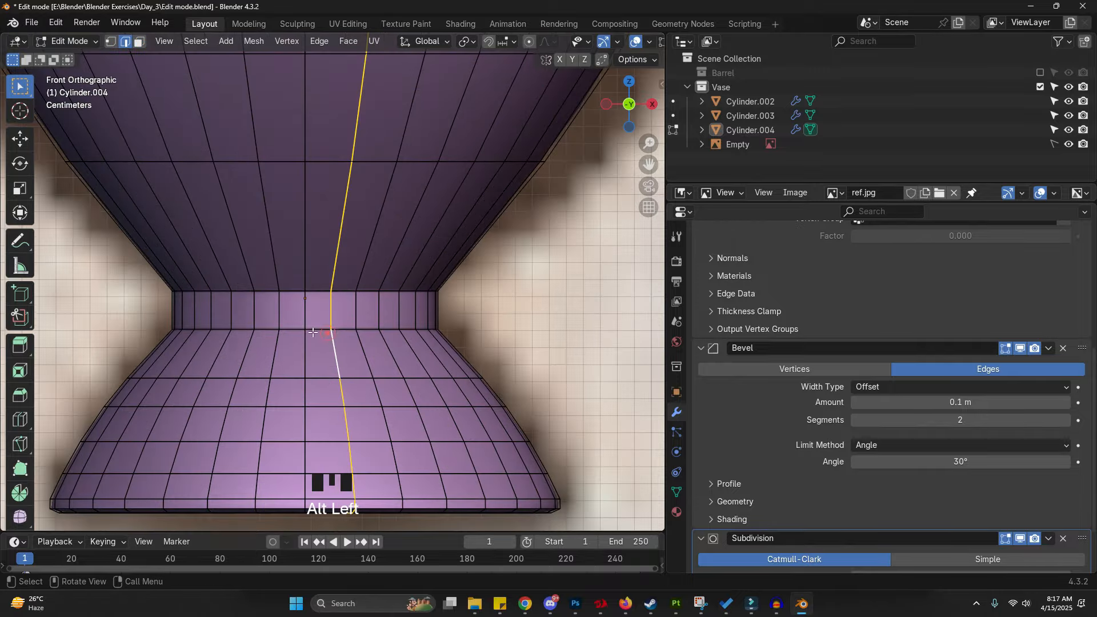
key("z")
left_click(304, 329, "alt")
key("z")
left_click(316, 332)
key("ctrl+b")
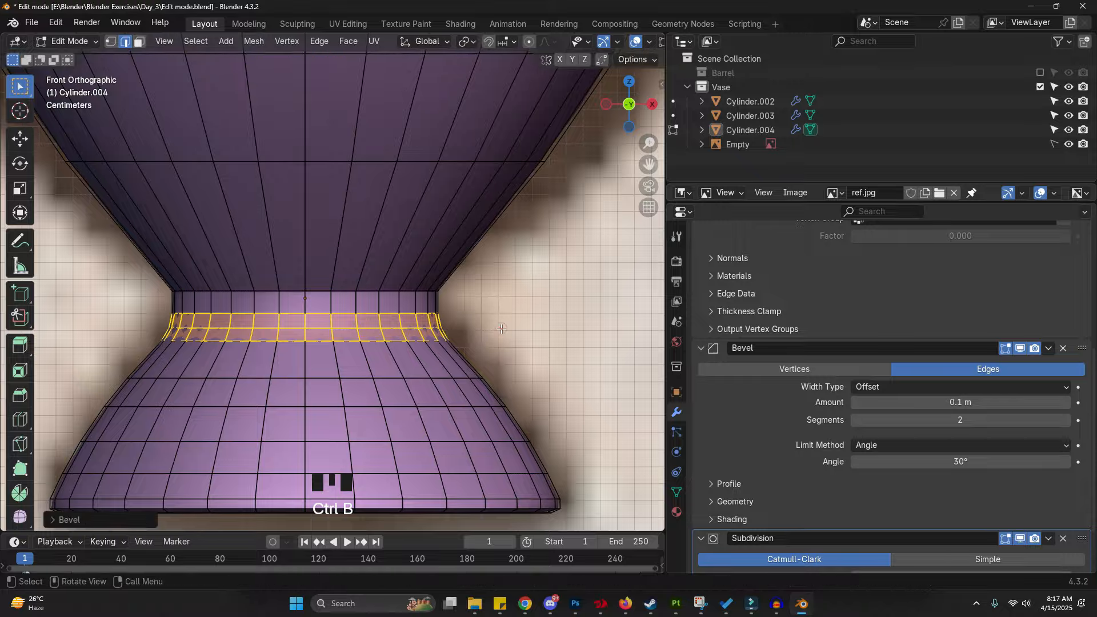
key("Escape")
- Bevel the edge loop at the top of the foot's collar with 2 segments and return to Object Mode
left_click(392, 291, "alt")
key("ctrl+b")
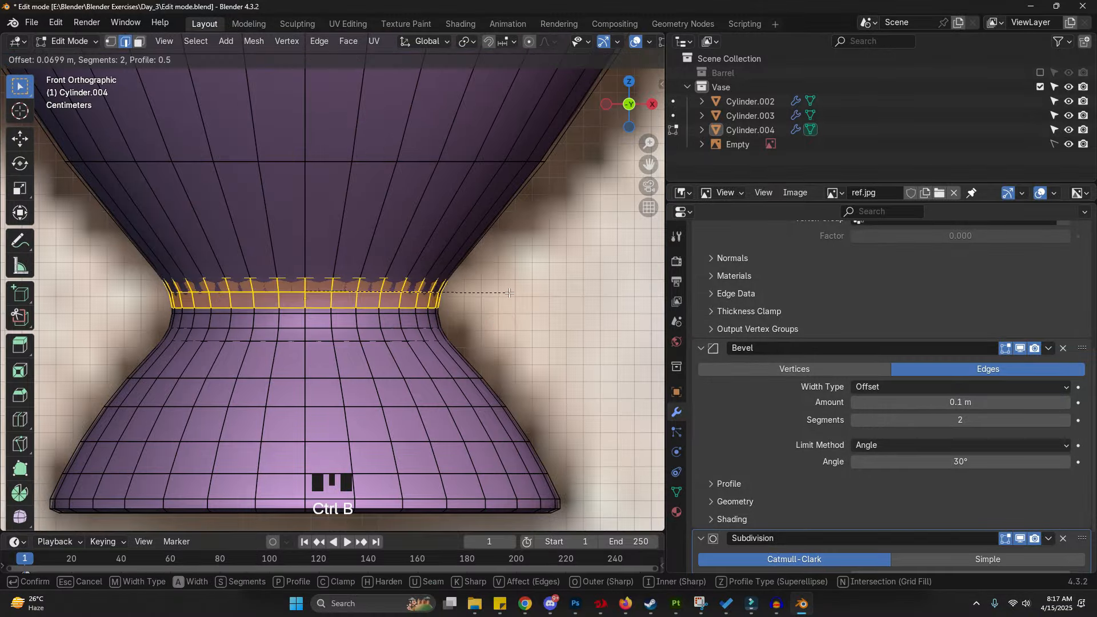
left_click(506, 292)
key("Tab")
scroll(419, 294, "down", 4)
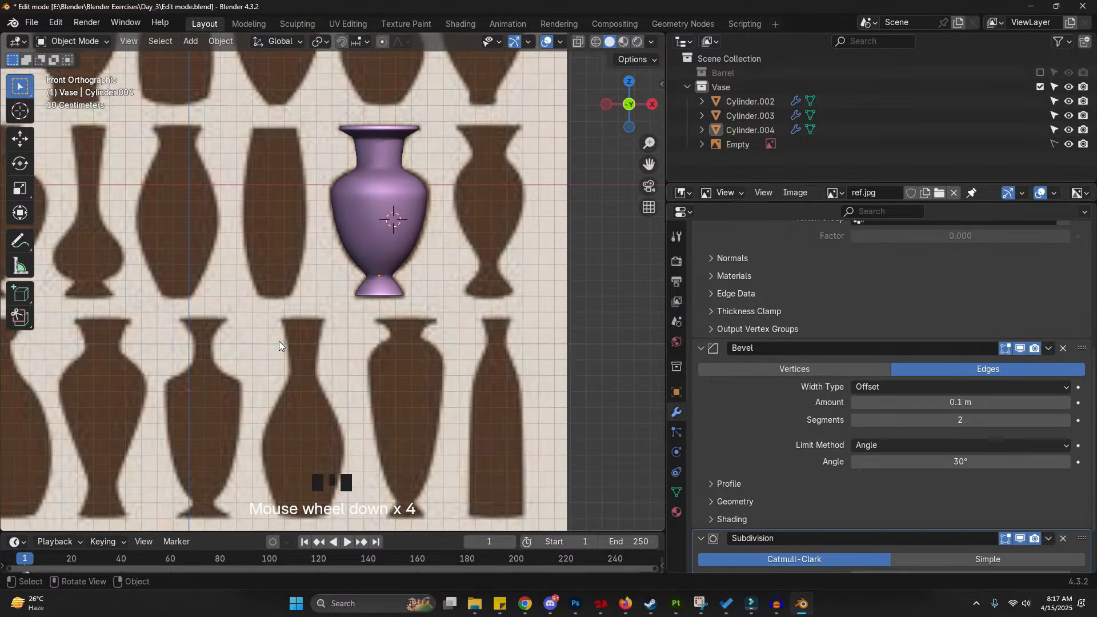